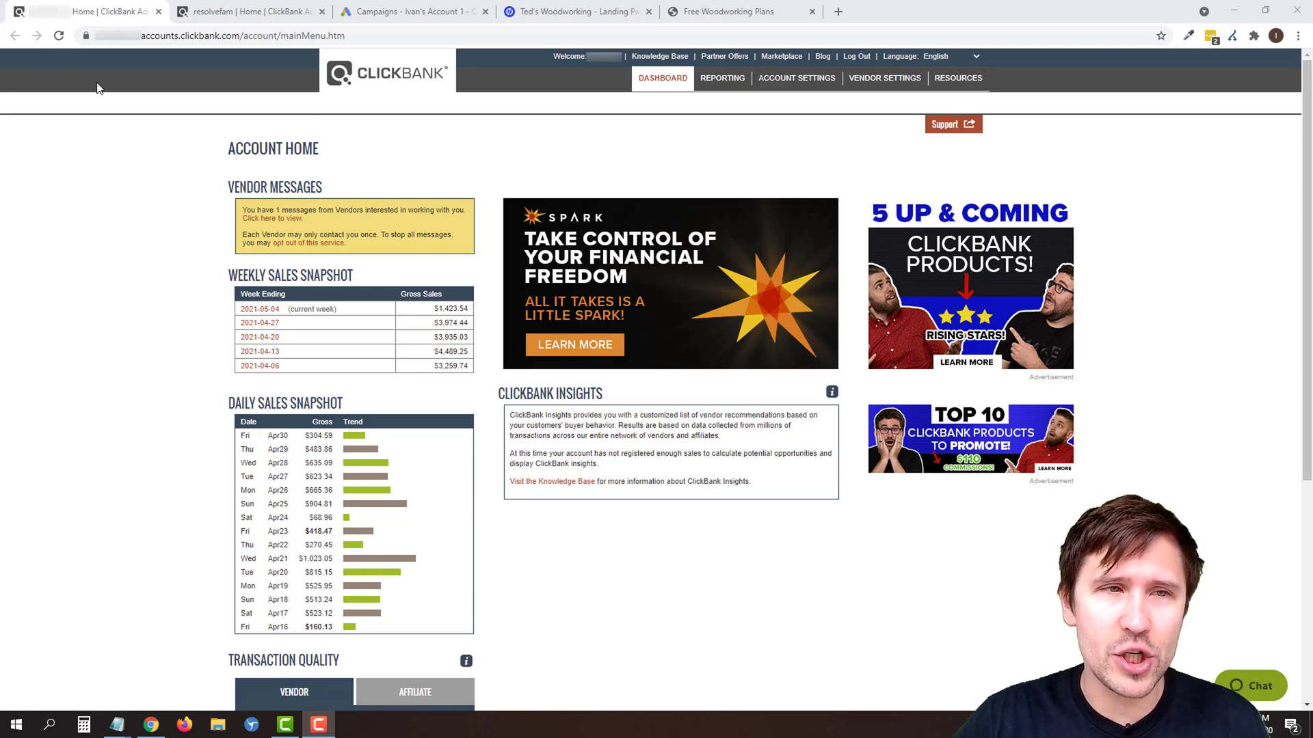
Close the first ClickBank account's tab and search the other account's marketplace for "ted"
{"action": "left_click", "coordinate": [61, 38]}
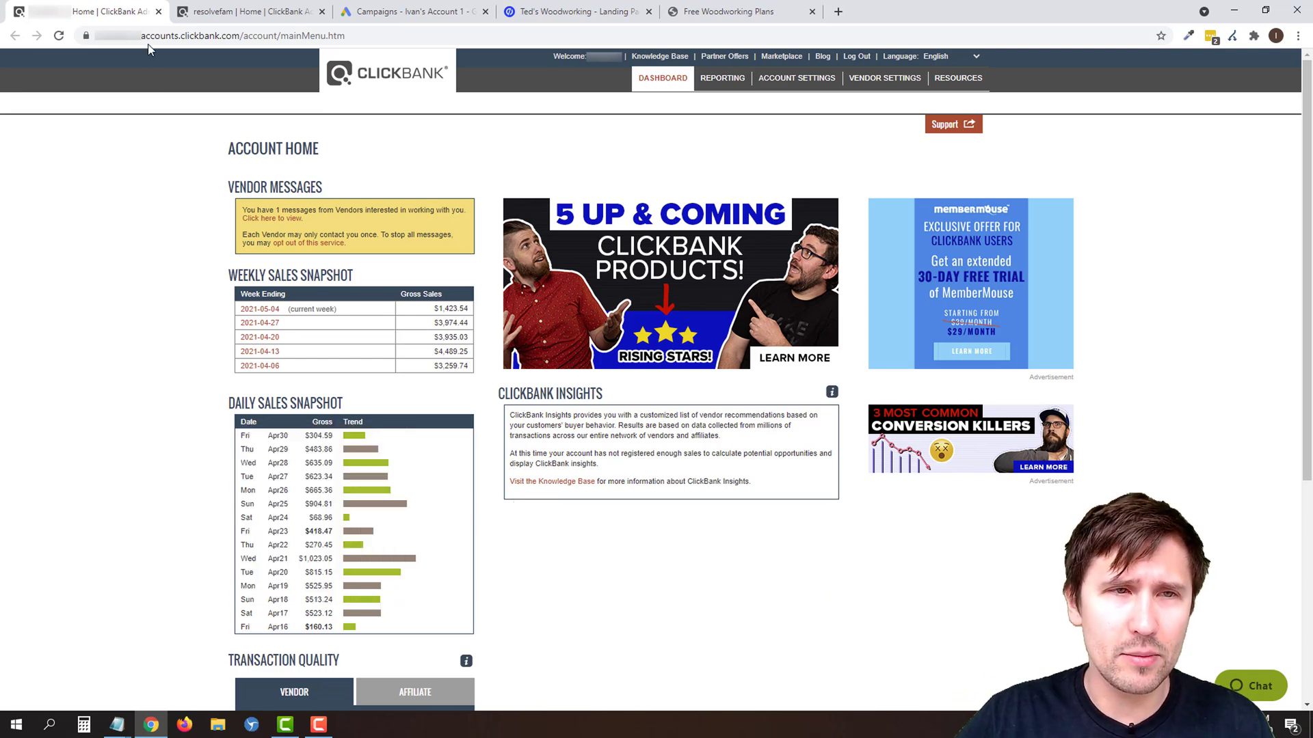
{"action": "left_click", "coordinate": [158, 11]}
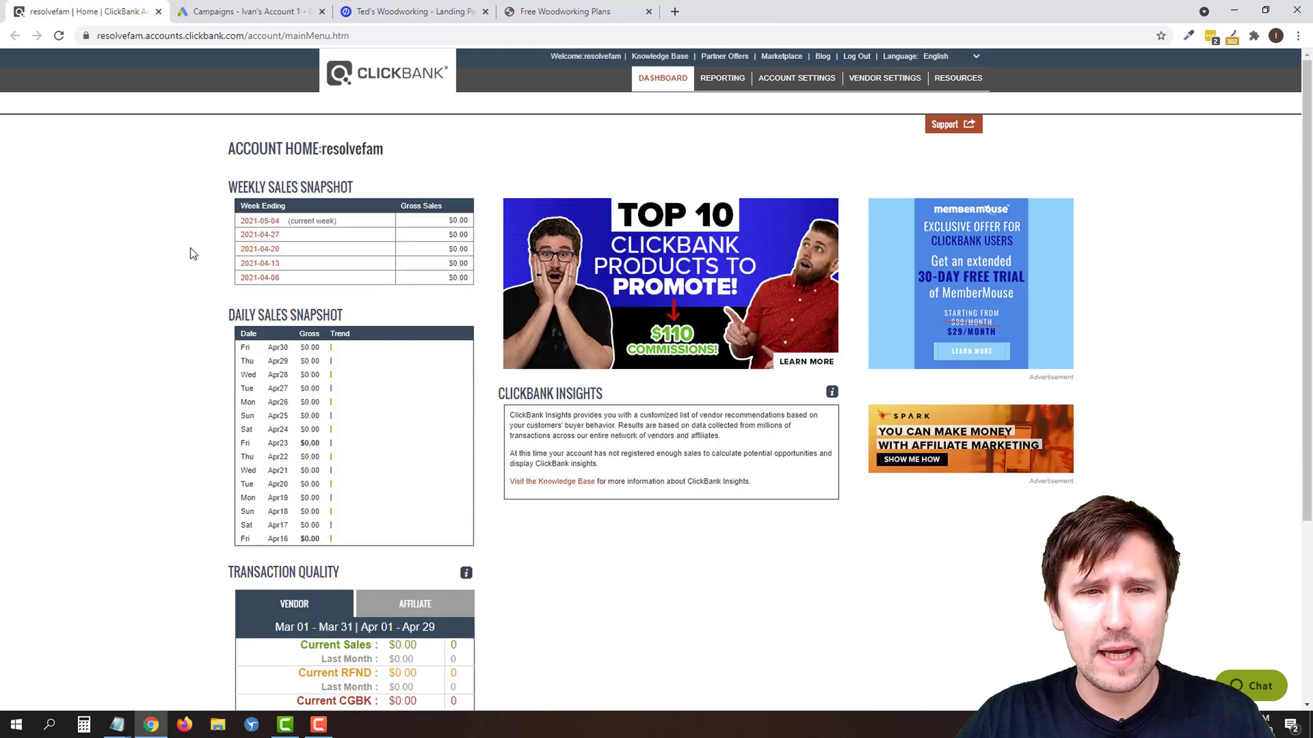
{"action": "left_click", "coordinate": [778, 56]}
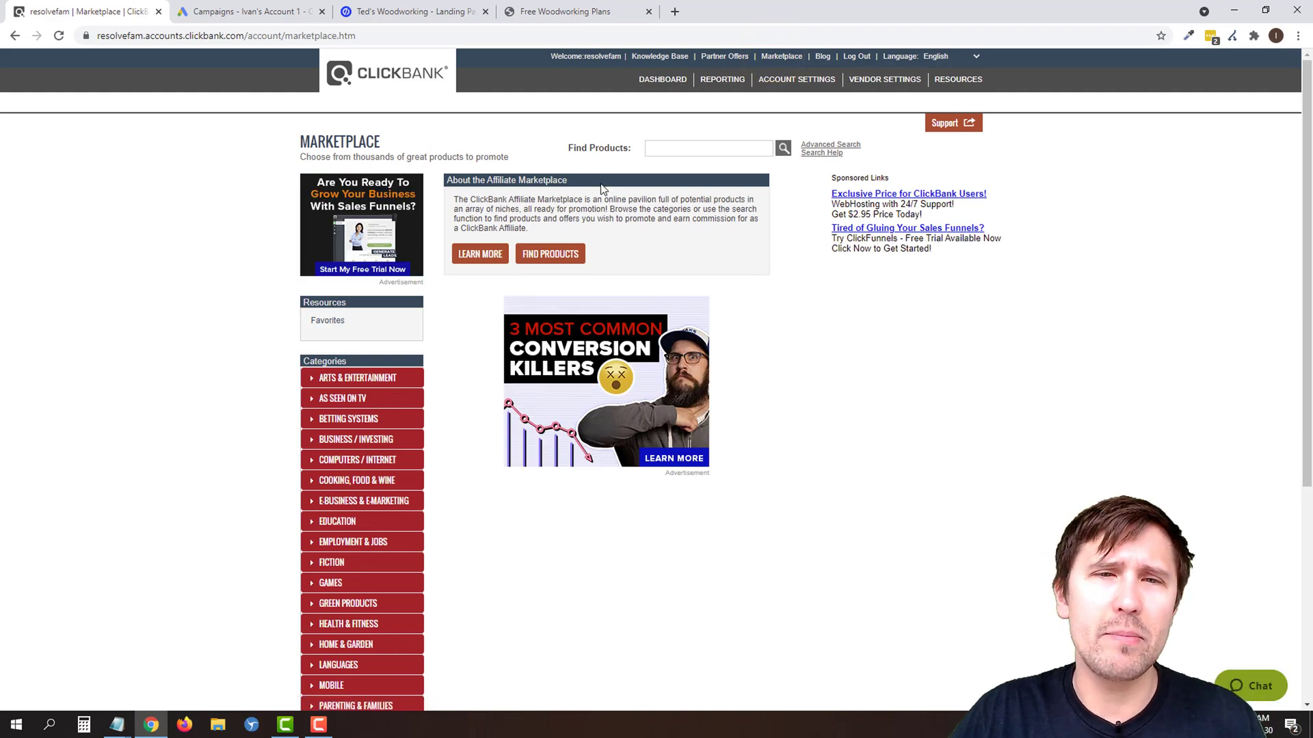
{"action": "left_click", "coordinate": [654, 149]}
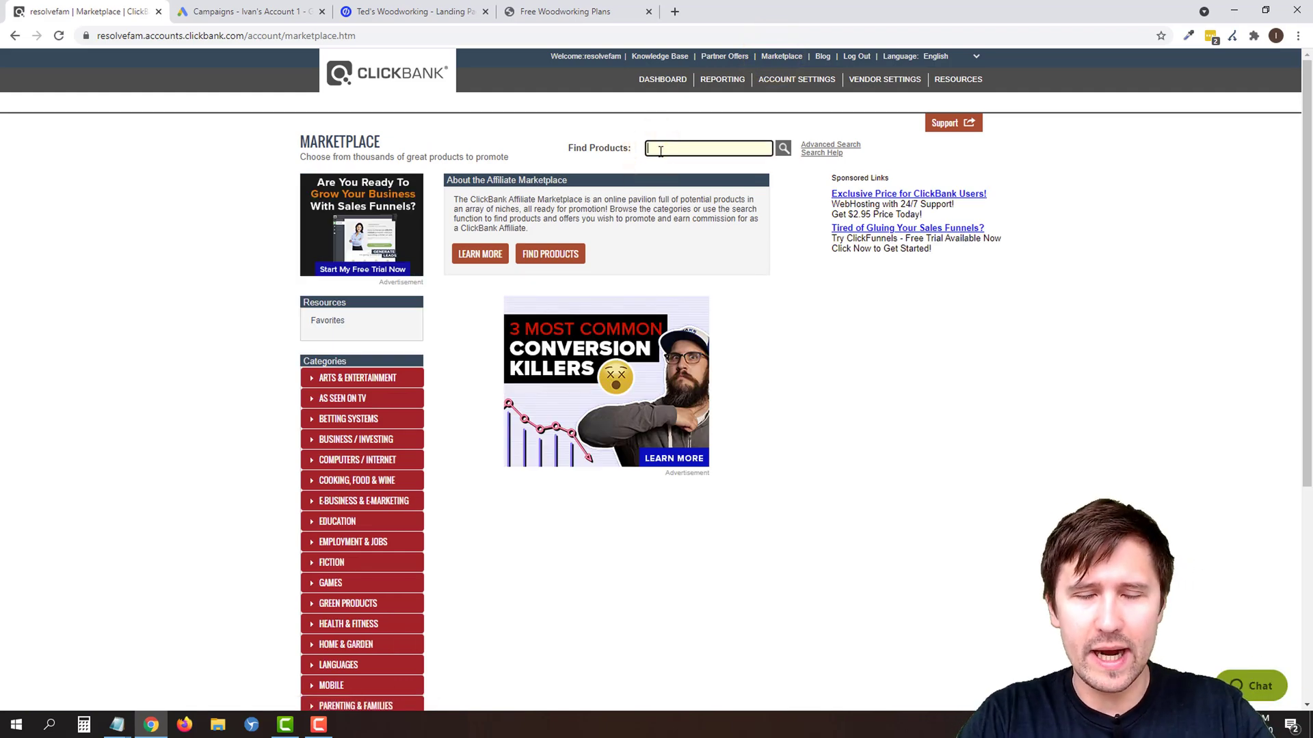
{"action": "type", "text": "ted"}
{"action": "key", "text": "Return"}
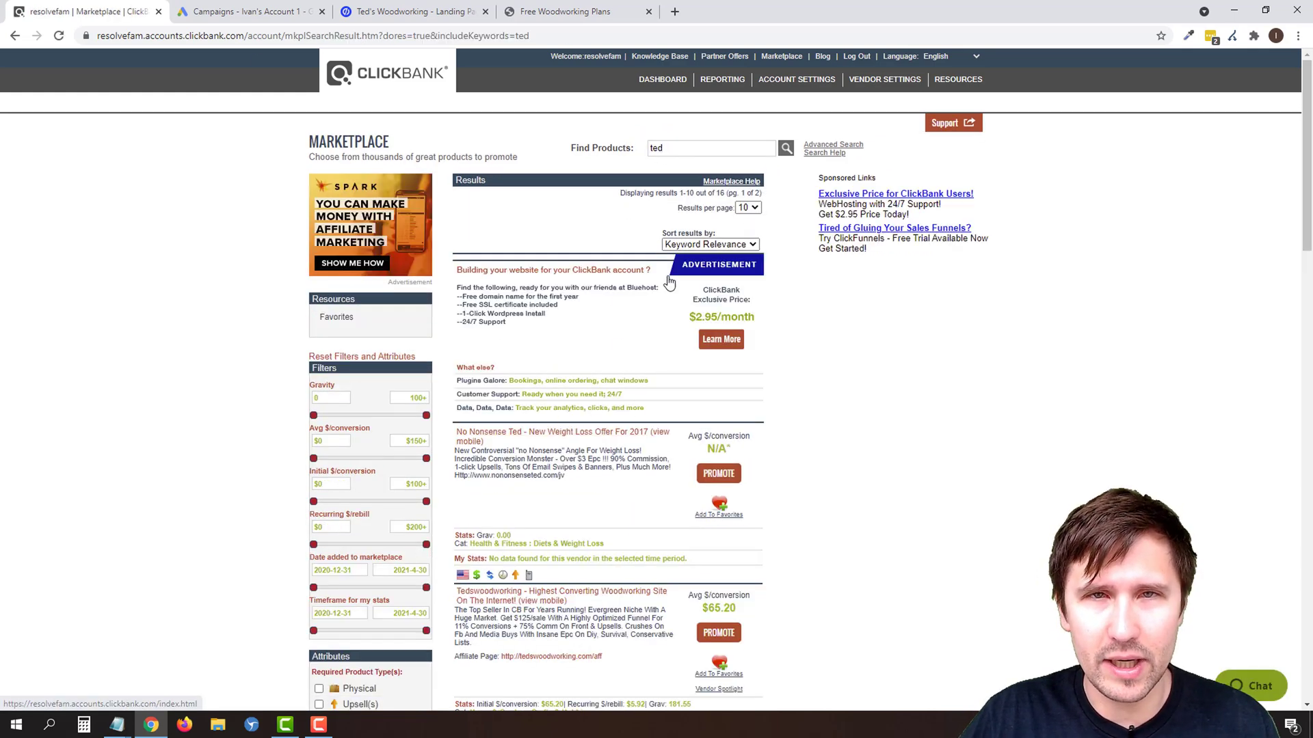
Generate a HopLink for the Tedswoodworking offer without a tracking ID, and close the HopLink Generator
{"action": "scroll", "coordinate": [609, 439], "scroll_direction": "down", "scroll_amount": 1}
{"action": "scroll", "coordinate": [566, 523], "scroll_direction": "down", "scroll_amount": 2}
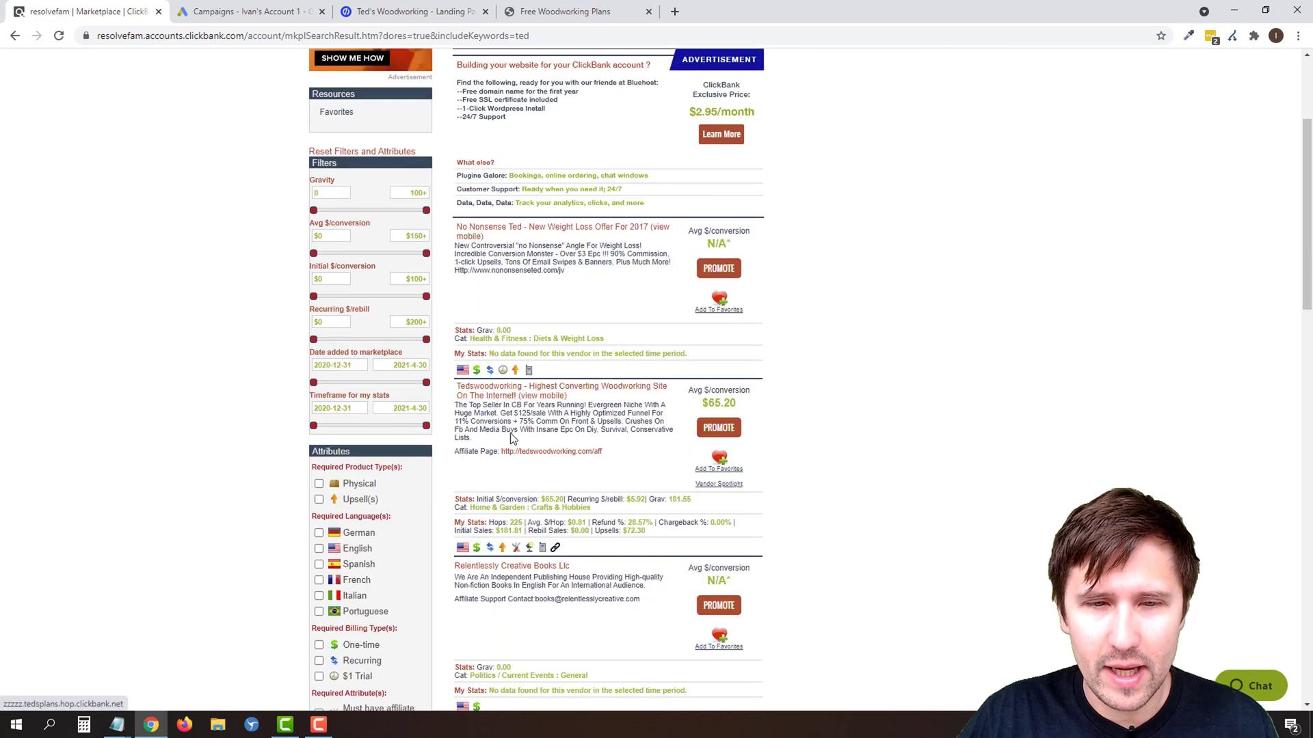
{"action": "left_click_drag", "start_coordinate": [587, 421], "coordinate": [484, 416]}
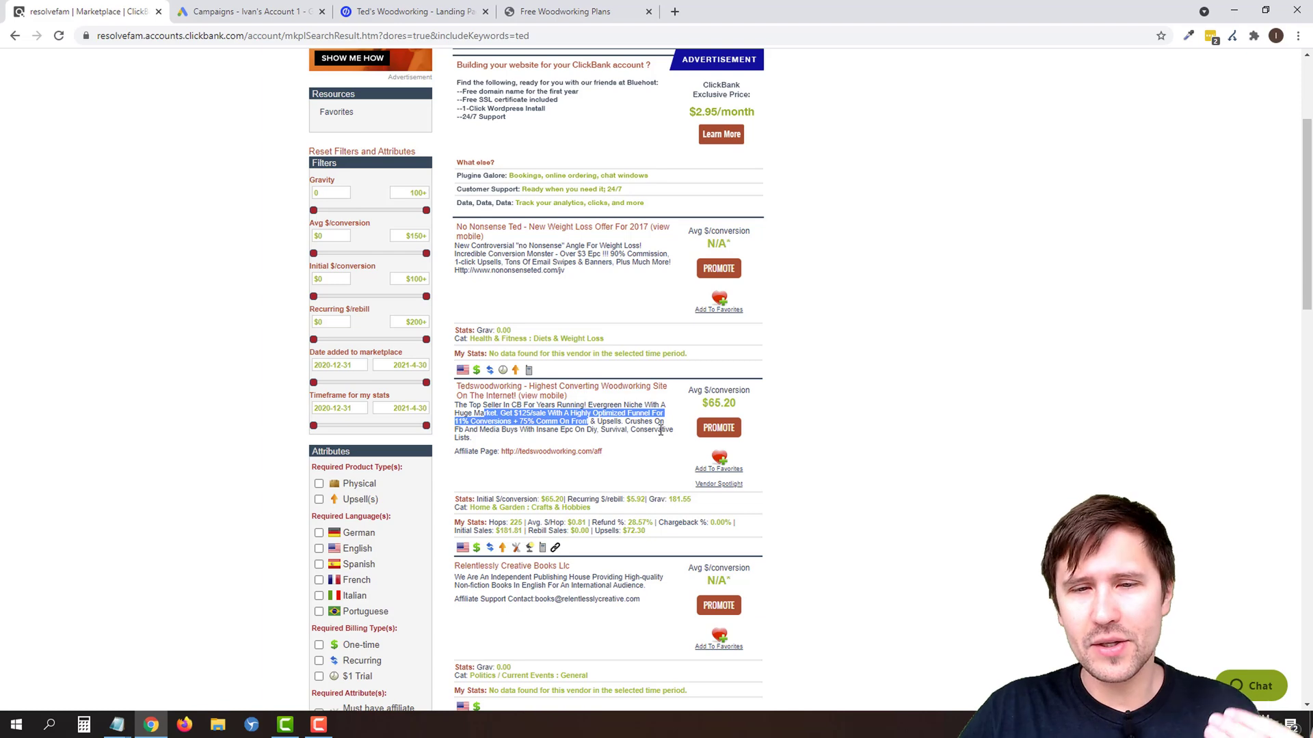
{"action": "left_click", "coordinate": [719, 428]}
{"action": "left_click", "coordinate": [308, 185]}
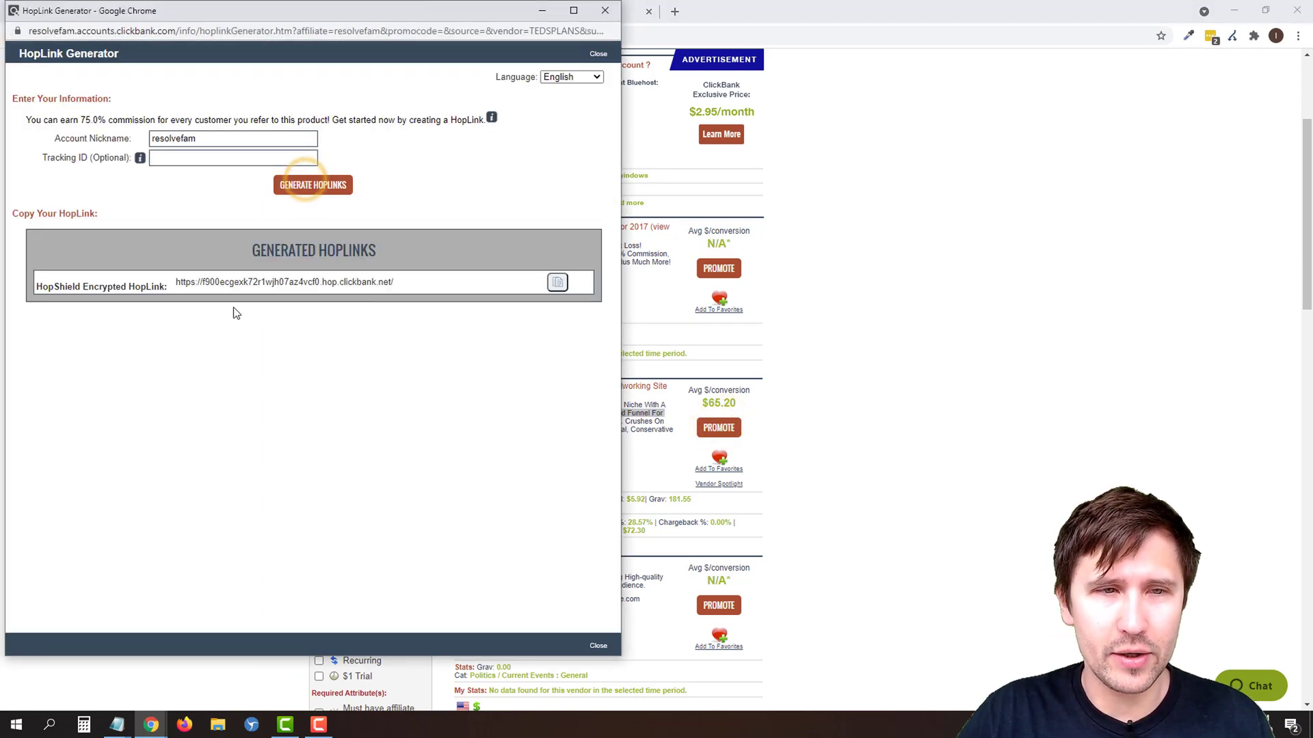
{"action": "left_click", "coordinate": [605, 12]}
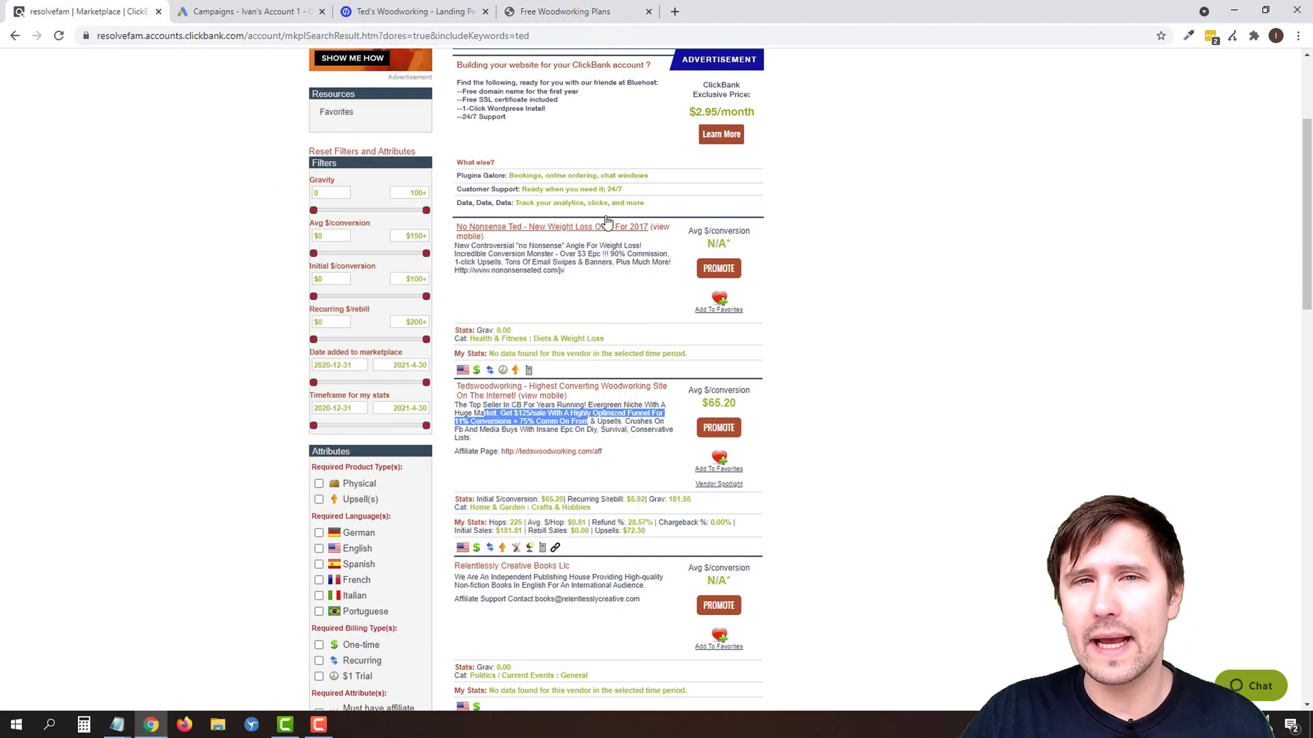
Review the Ted's Woodworking page overview in Unbounce and its live landing page down to the user testimonials
{"action": "left_click", "coordinate": [446, 11]}
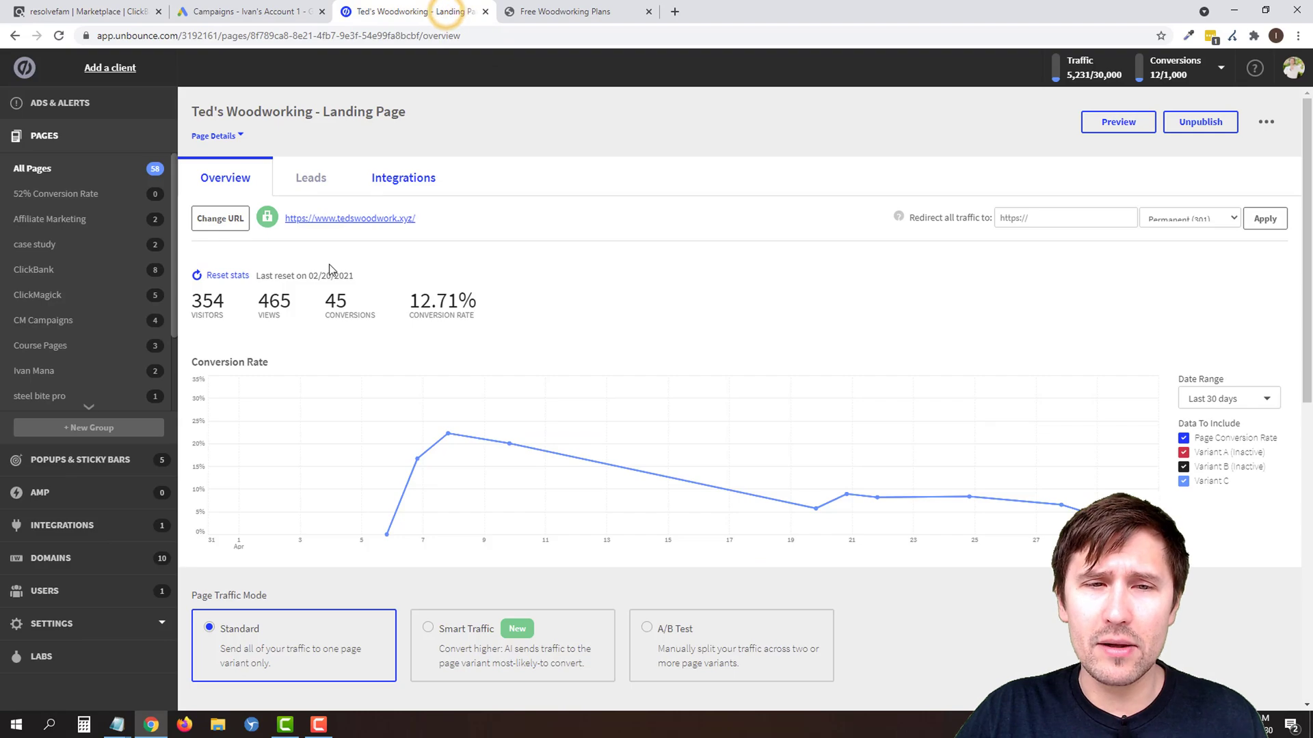
{"action": "left_click", "coordinate": [583, 12]}
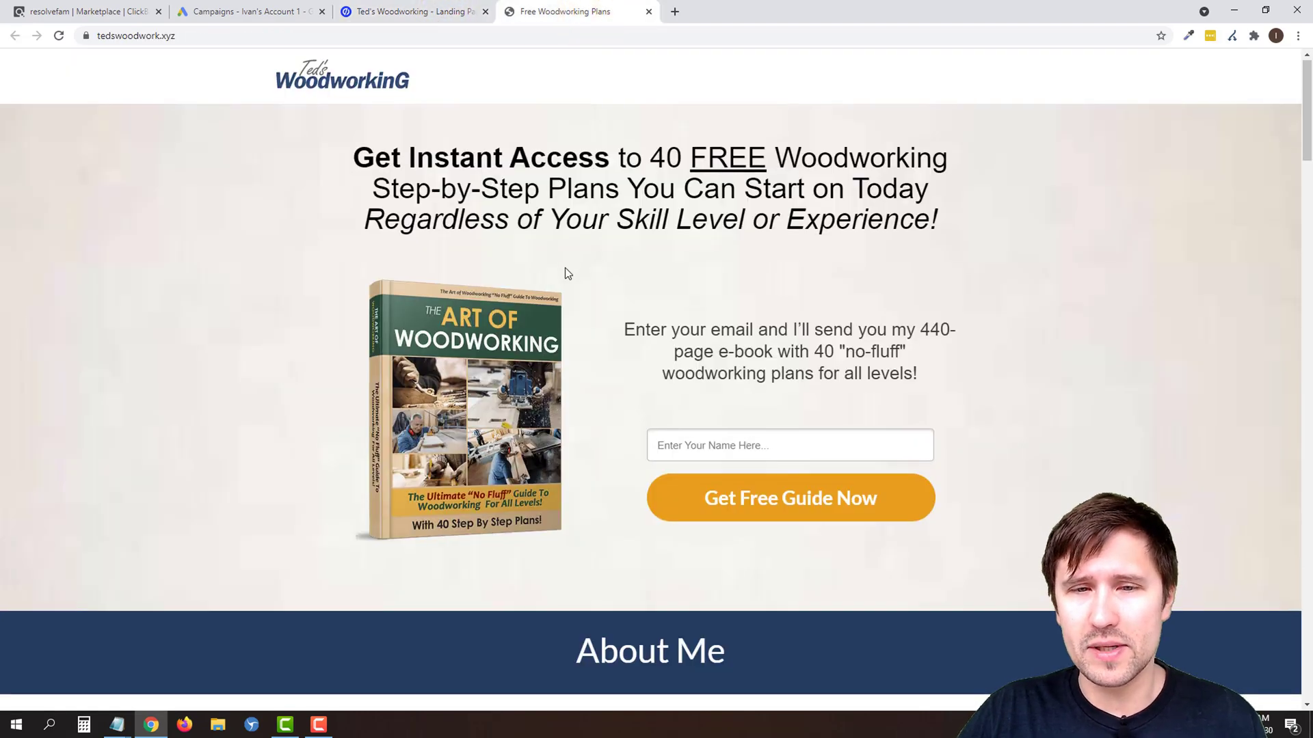
{"action": "scroll", "coordinate": [567, 273], "scroll_direction": "down", "scroll_amount": 15}
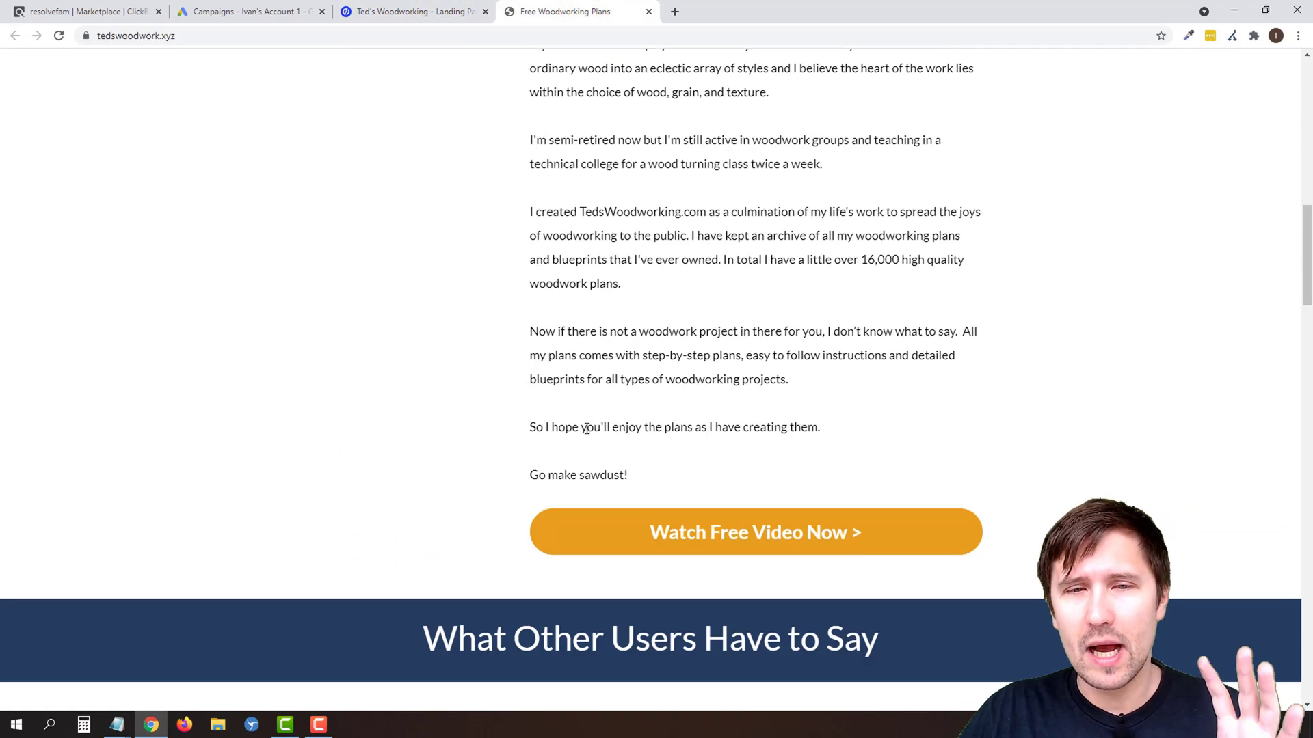
{"action": "scroll", "coordinate": [587, 429], "scroll_direction": "down", "scroll_amount": 3}
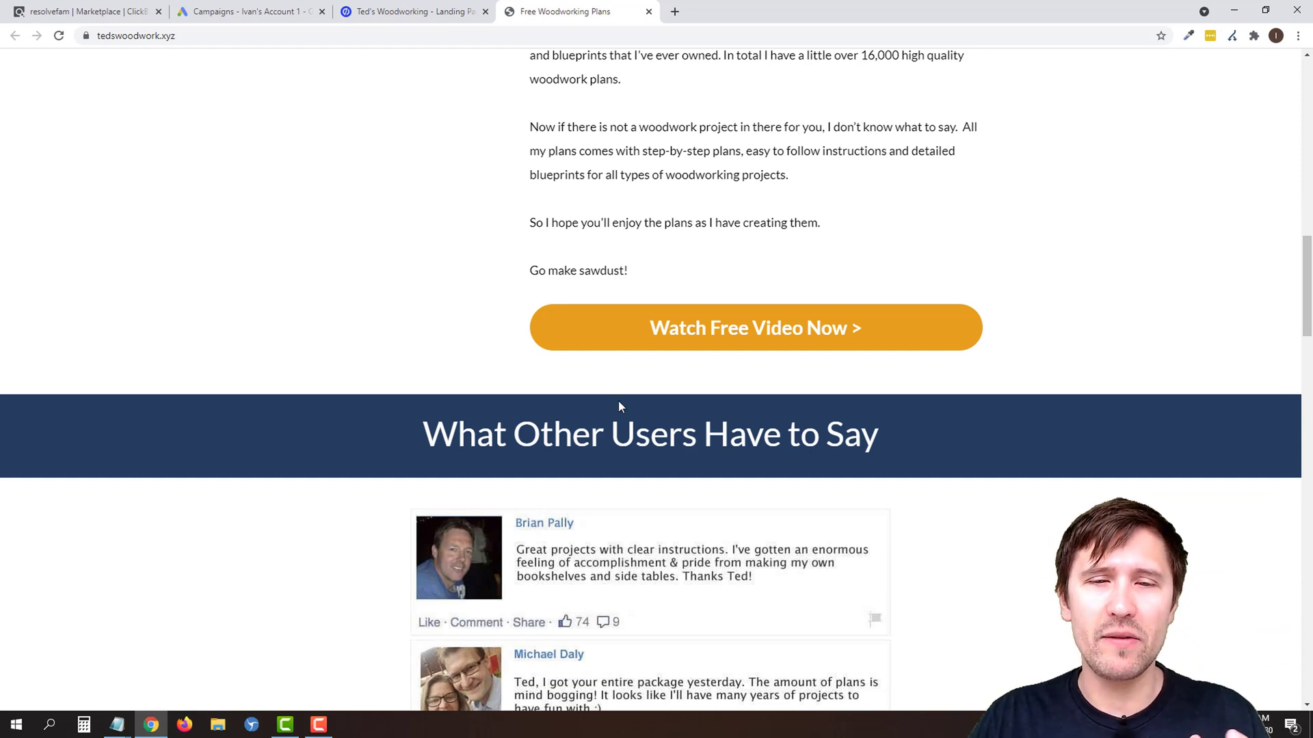
{"action": "scroll", "coordinate": [622, 403], "scroll_direction": "up", "scroll_amount": 17}
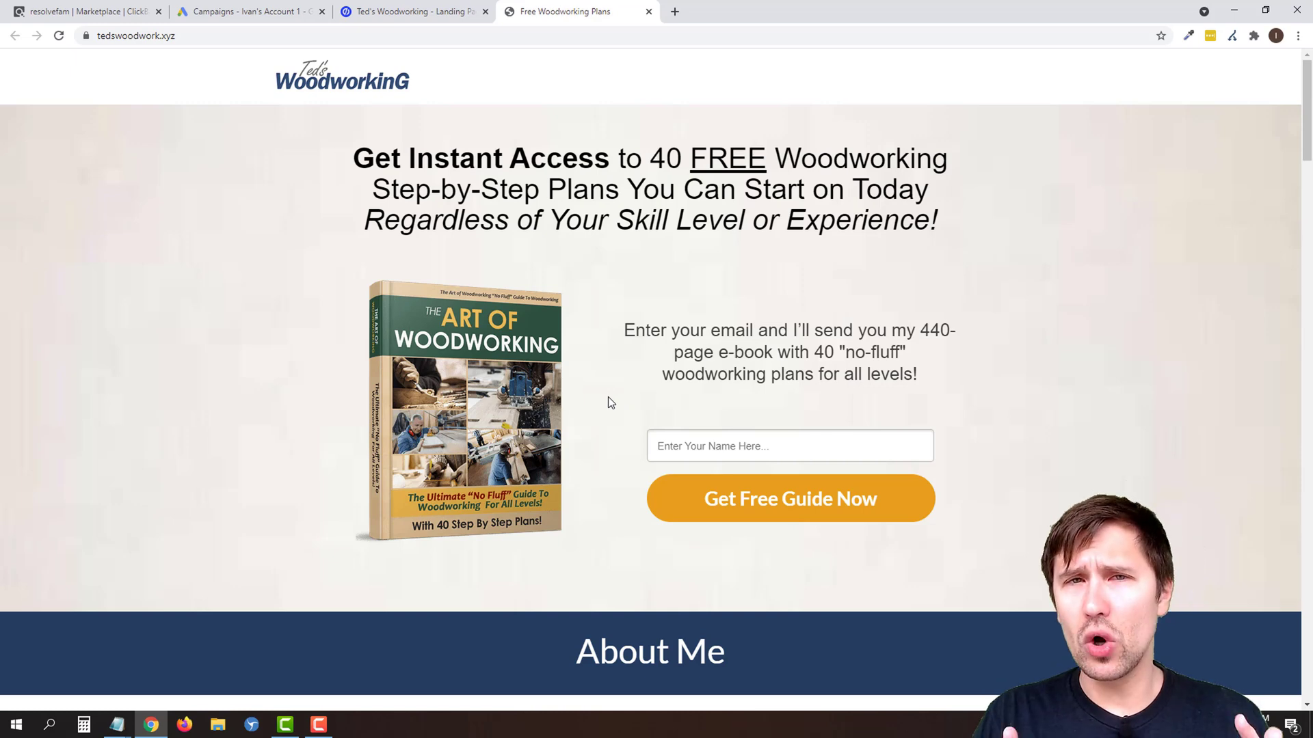
View the Unbounce trial offer at go.ivanmana.com/unbounce in a new tab, and close that tab
{"action": "left_click", "coordinate": [677, 9]}
{"action": "type", "text": "go"}
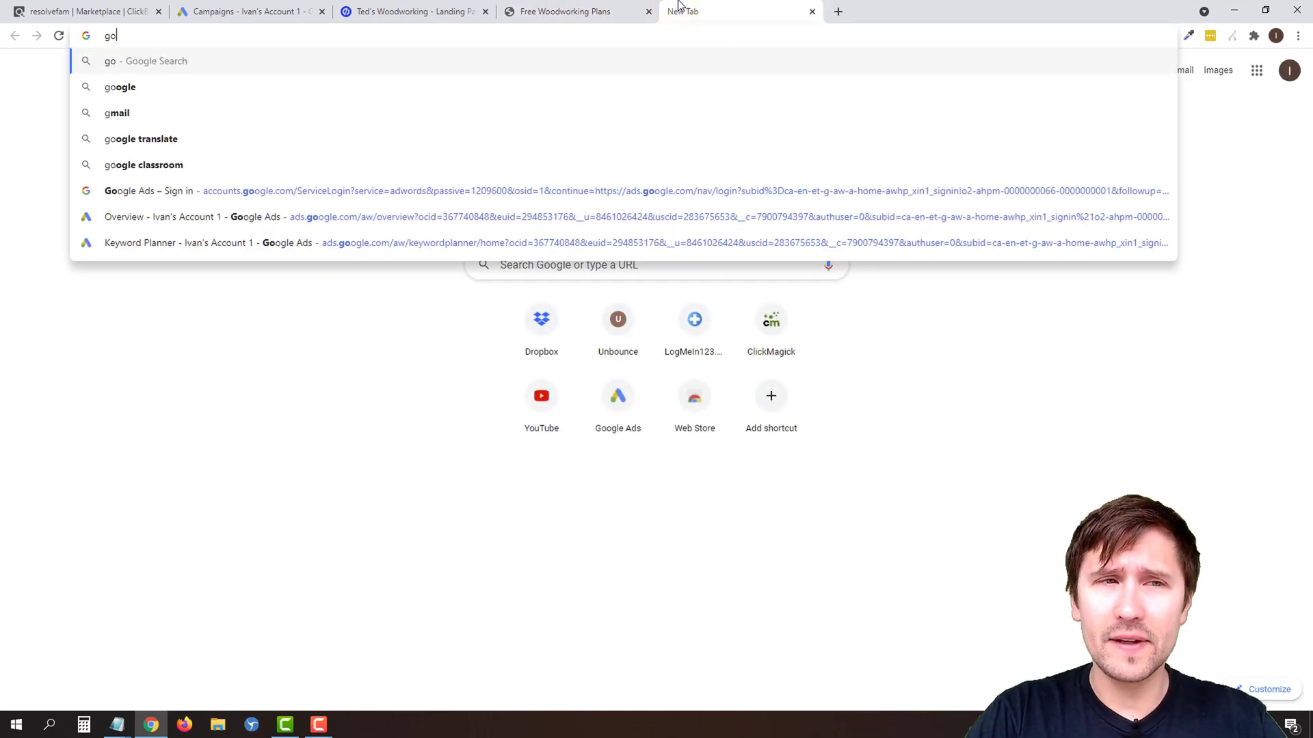
{"action": "type", "text": ".ivanmana.com/"}
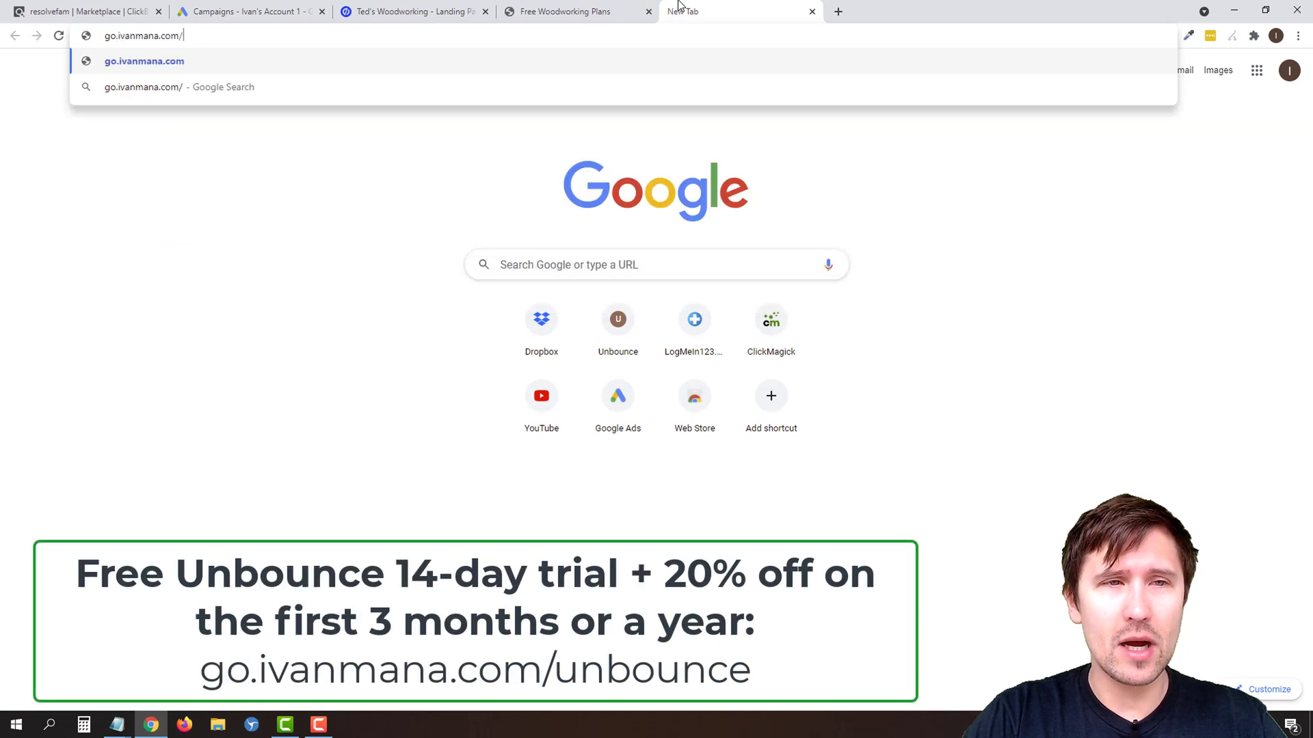
{"action": "type", "text": "unbounce"}
{"action": "key", "text": "Return"}
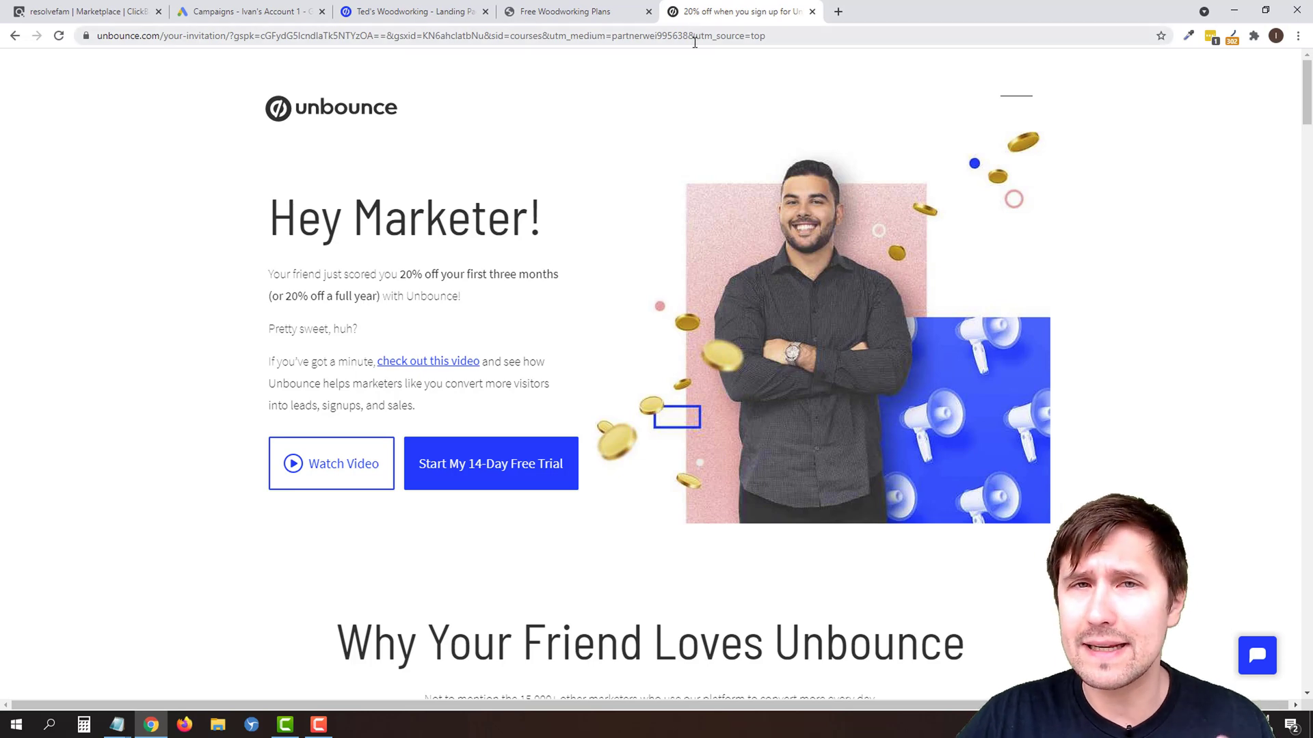
{"action": "left_click", "coordinate": [813, 12]}
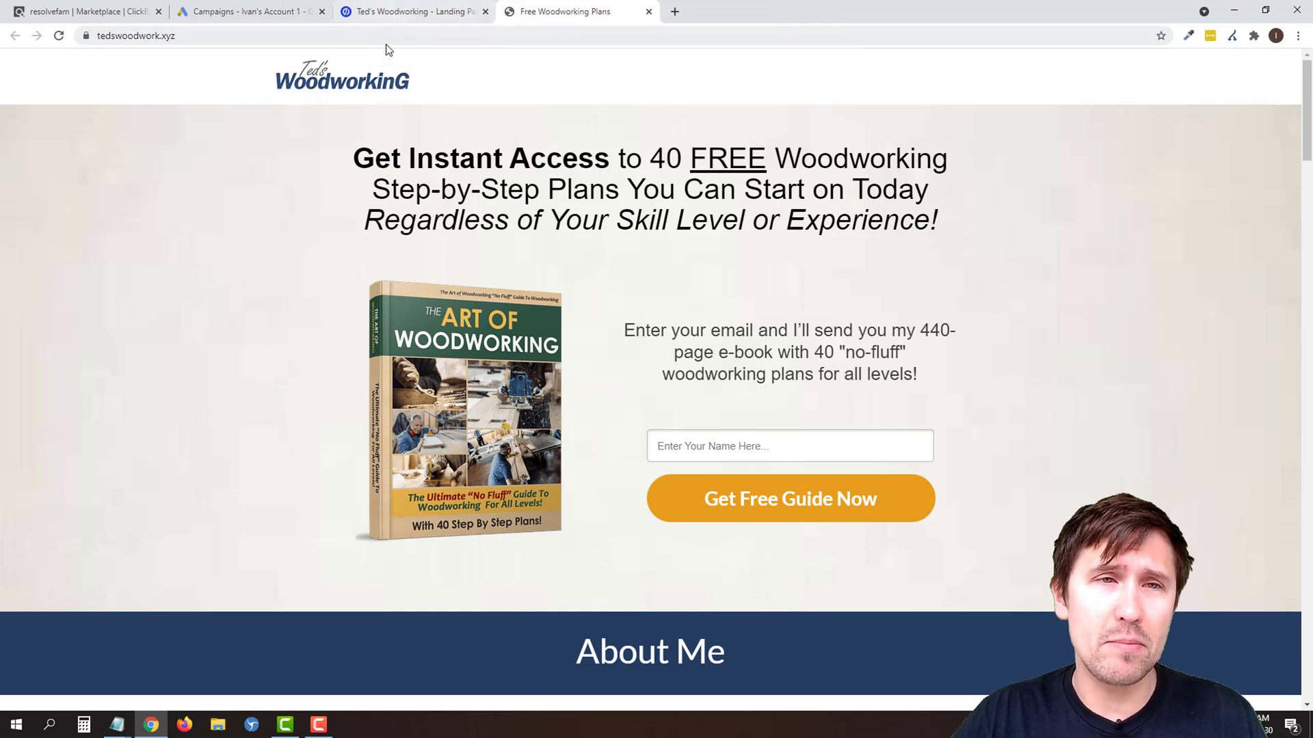
Move the Google Ads tab behind the landing page tab and start creating a new campaign
{"action": "left_click_drag", "start_coordinate": [272, 12], "coordinate": [574, 12]}
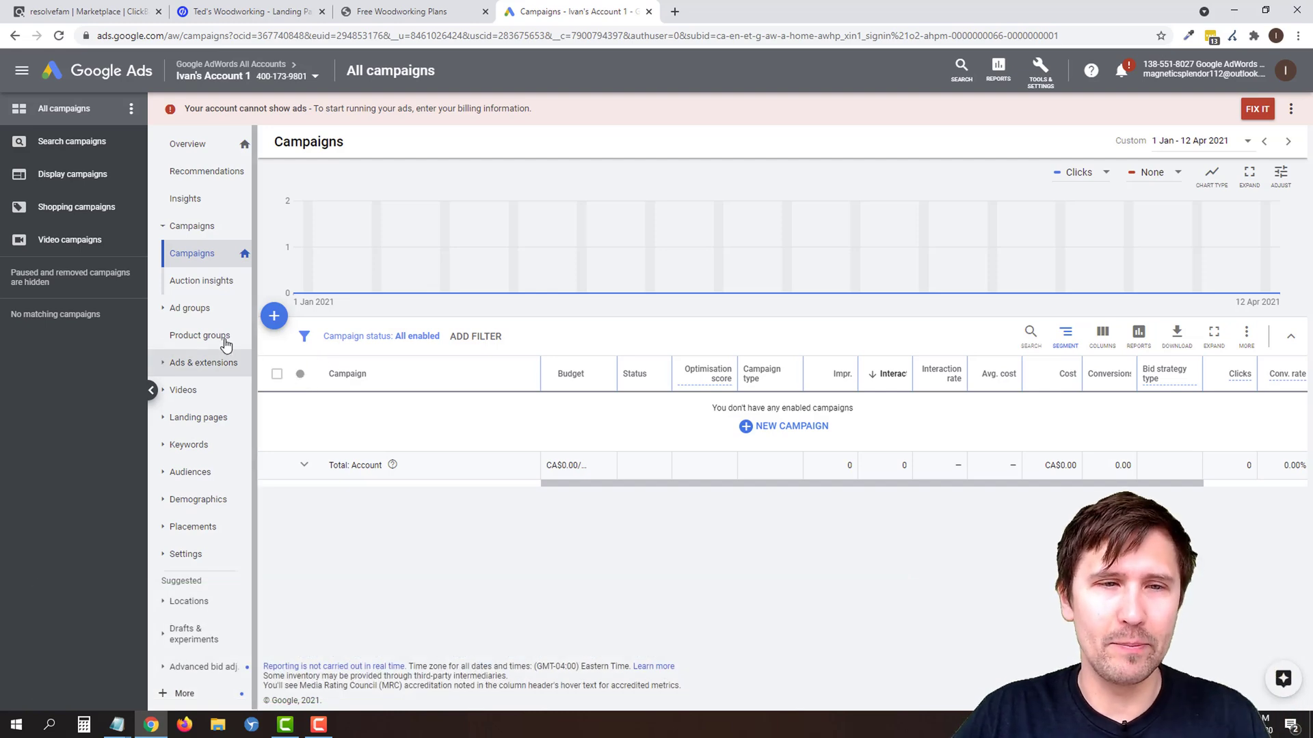
{"action": "left_click", "coordinate": [276, 320]}
{"action": "left_click", "coordinate": [368, 365]}
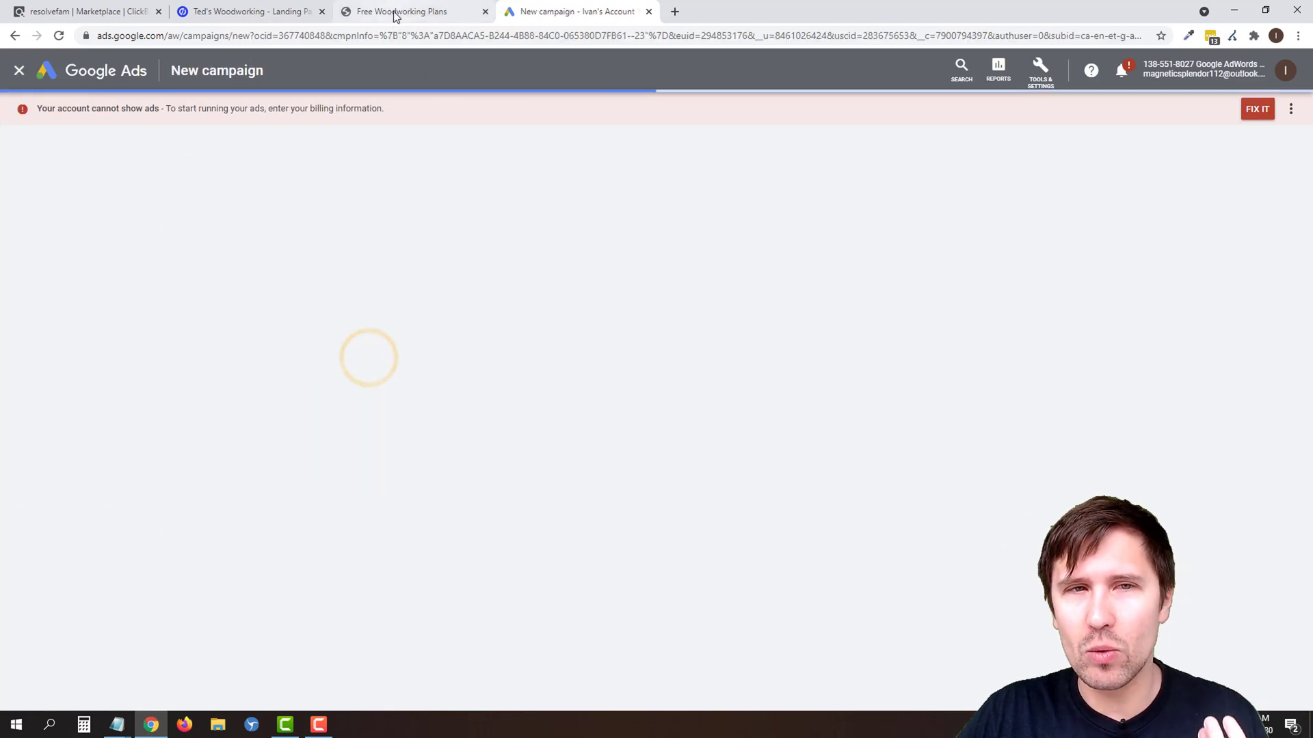
Choose Website traffic as the new campaign's goal and Search as its campaign type
{"action": "left_click", "coordinate": [394, 12]}
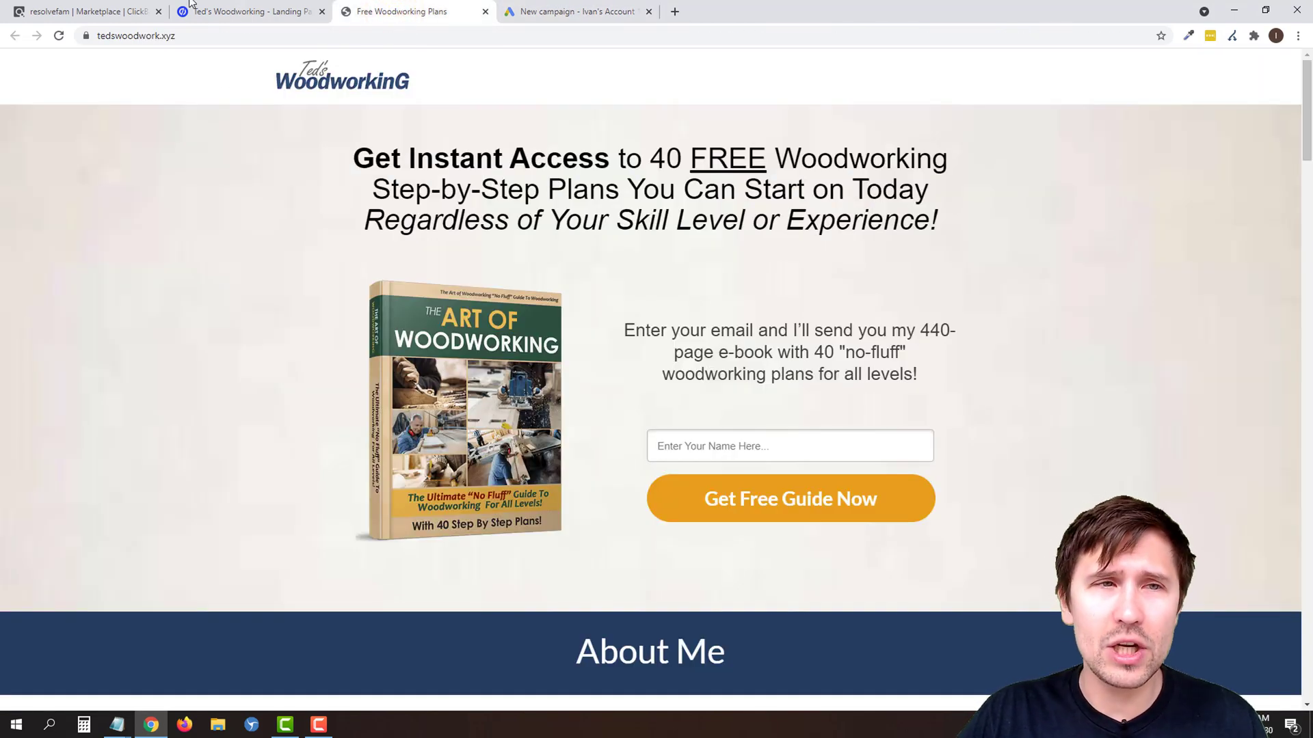
{"action": "left_click", "coordinate": [113, 7]}
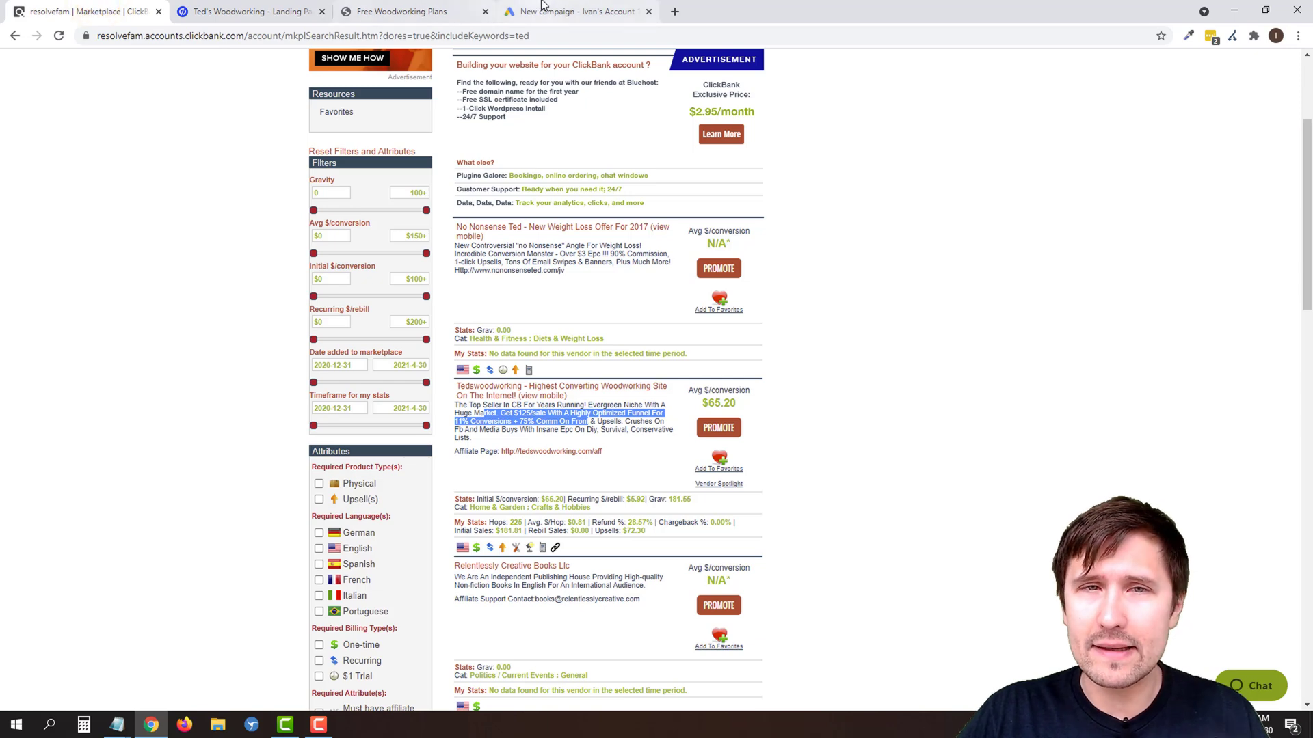
{"action": "left_click", "coordinate": [564, 7]}
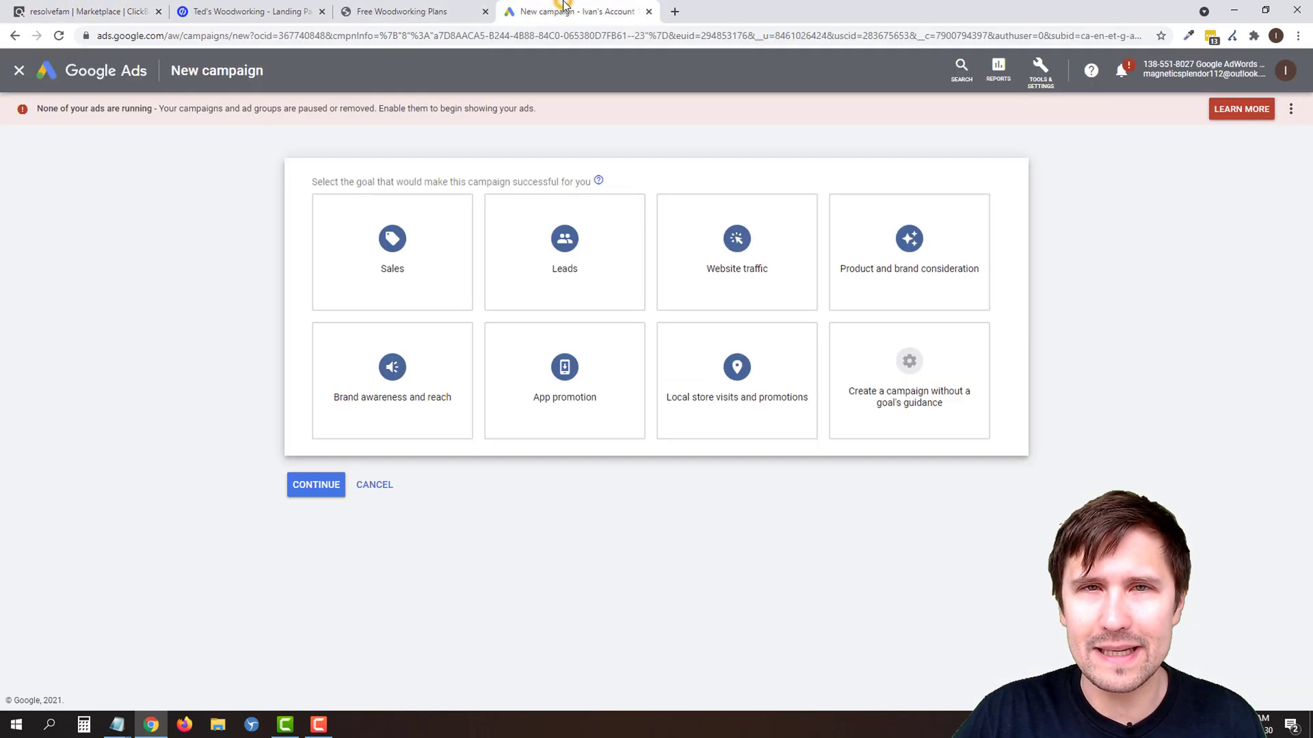
{"action": "left_click", "coordinate": [732, 242]}
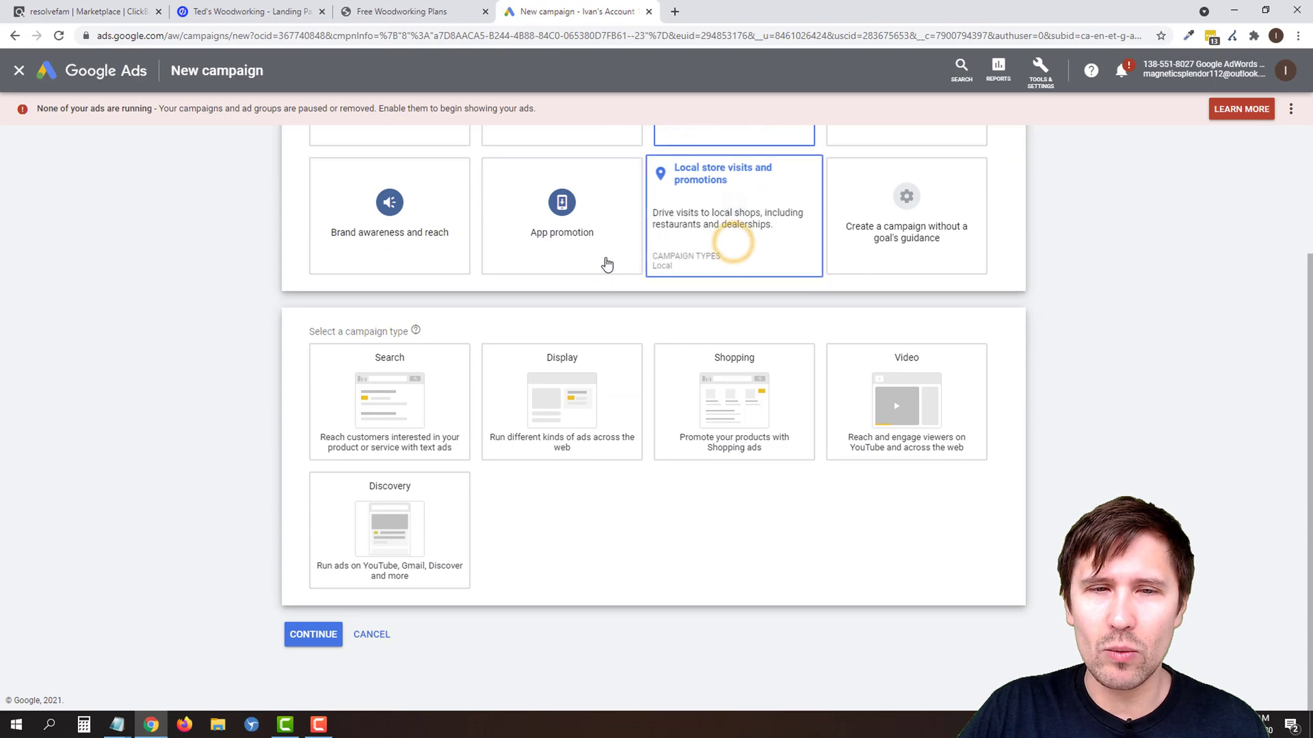
{"action": "left_click", "coordinate": [391, 395]}
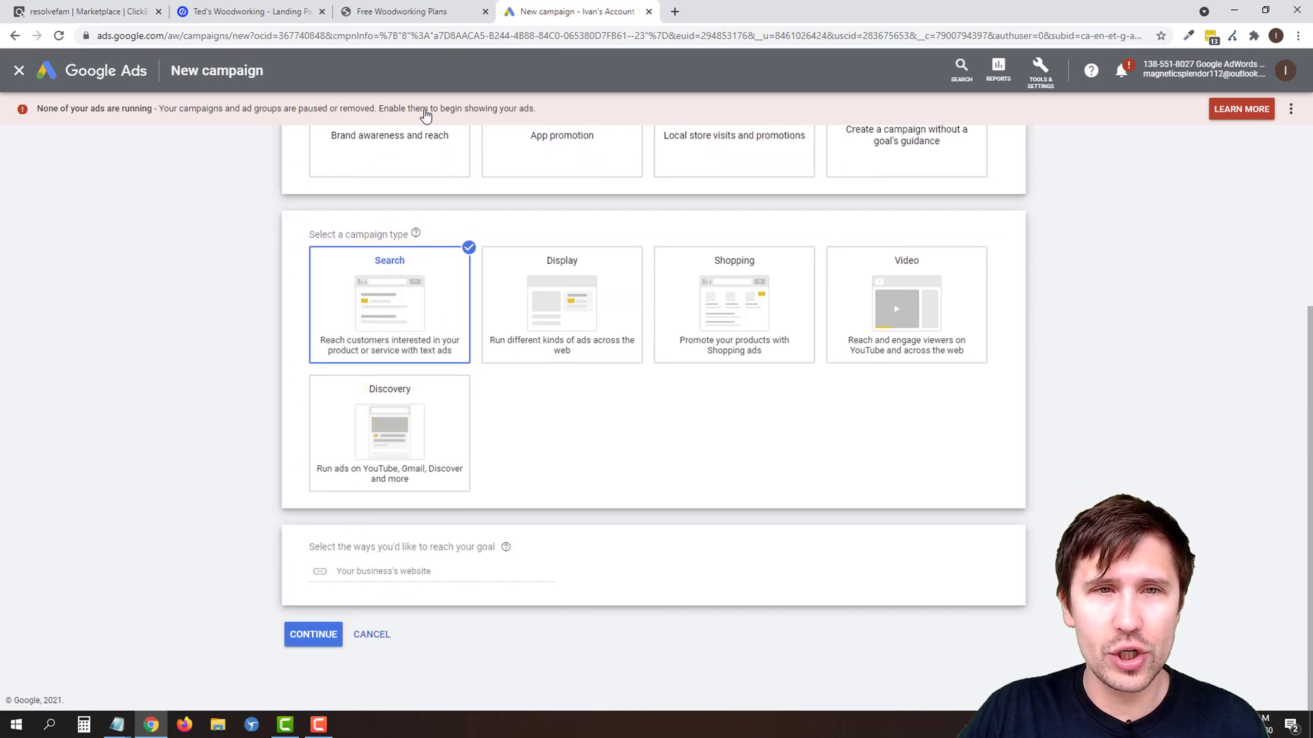
Copy the tedswoodwork.xyz landing page address in as the business's website and continue to the campaign settings
{"action": "left_click", "coordinate": [417, 14]}
{"action": "left_click", "coordinate": [300, 35]}
{"action": "right_click", "coordinate": [298, 34]}
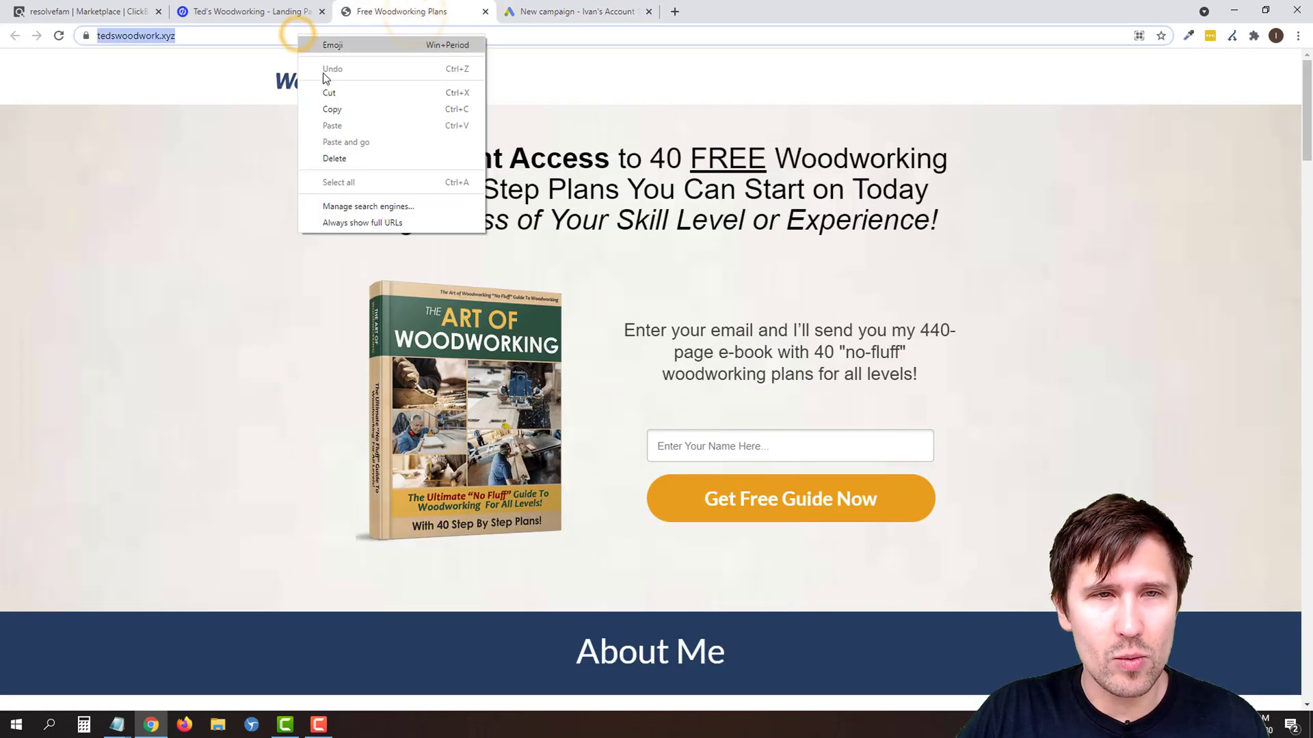
{"action": "left_click", "coordinate": [332, 109]}
{"action": "left_click", "coordinate": [615, 11]}
{"action": "left_click", "coordinate": [387, 571]}
{"action": "right_click", "coordinate": [386, 570]}
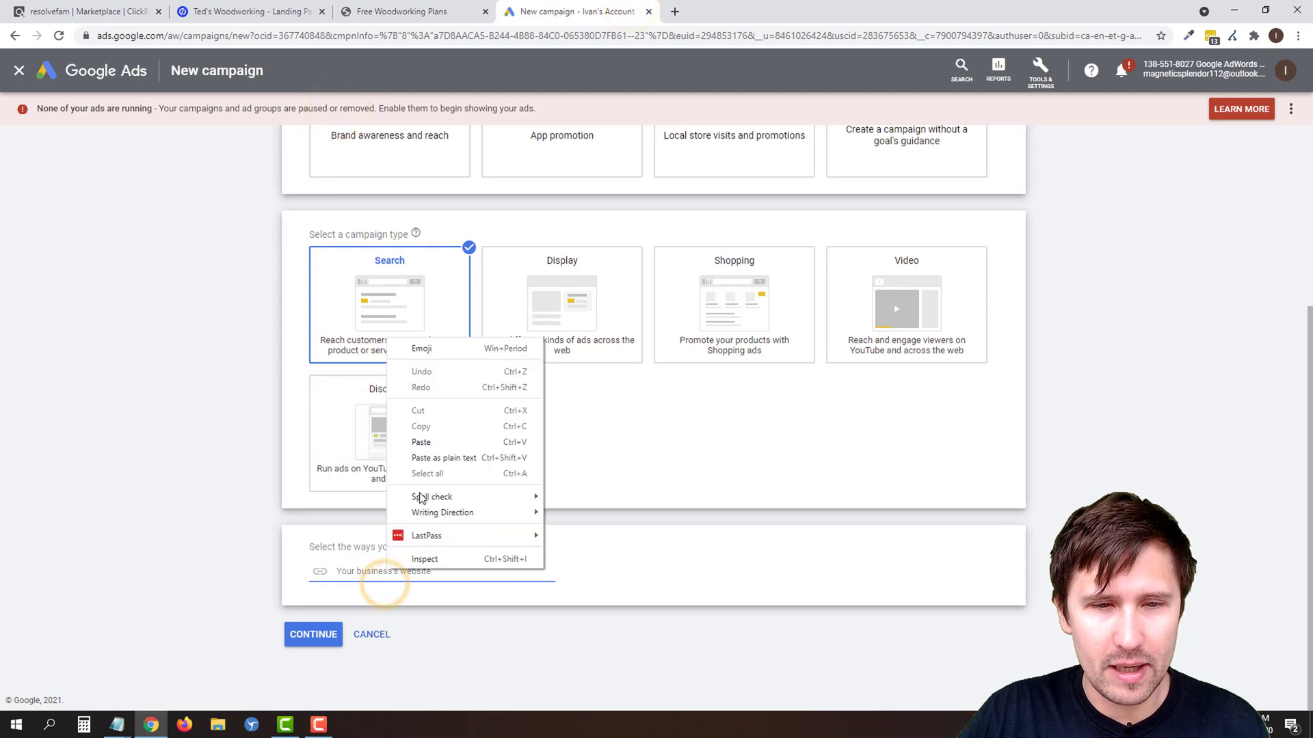
{"action": "left_click", "coordinate": [421, 441]}
{"action": "left_click", "coordinate": [332, 642]}
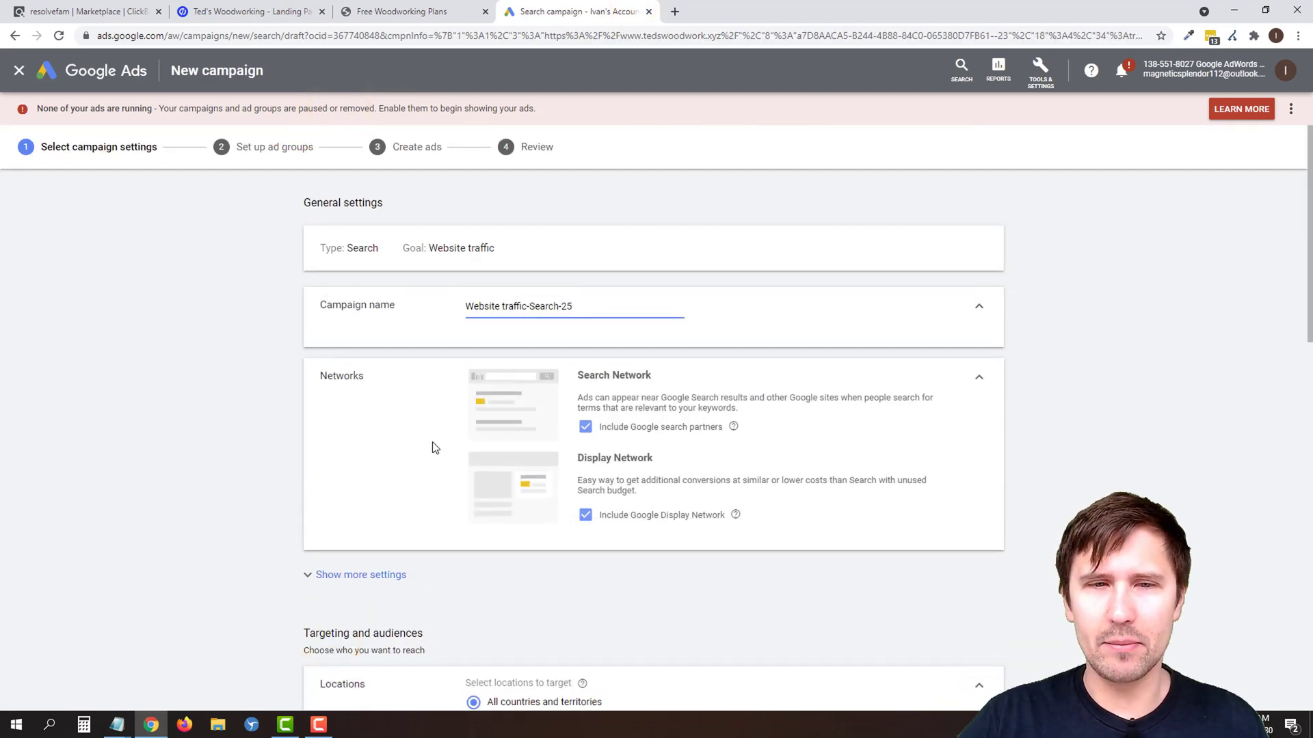
Name the campaign "ted's woodworking (efficient)"
{"action": "triple_click", "coordinate": [527, 305]}
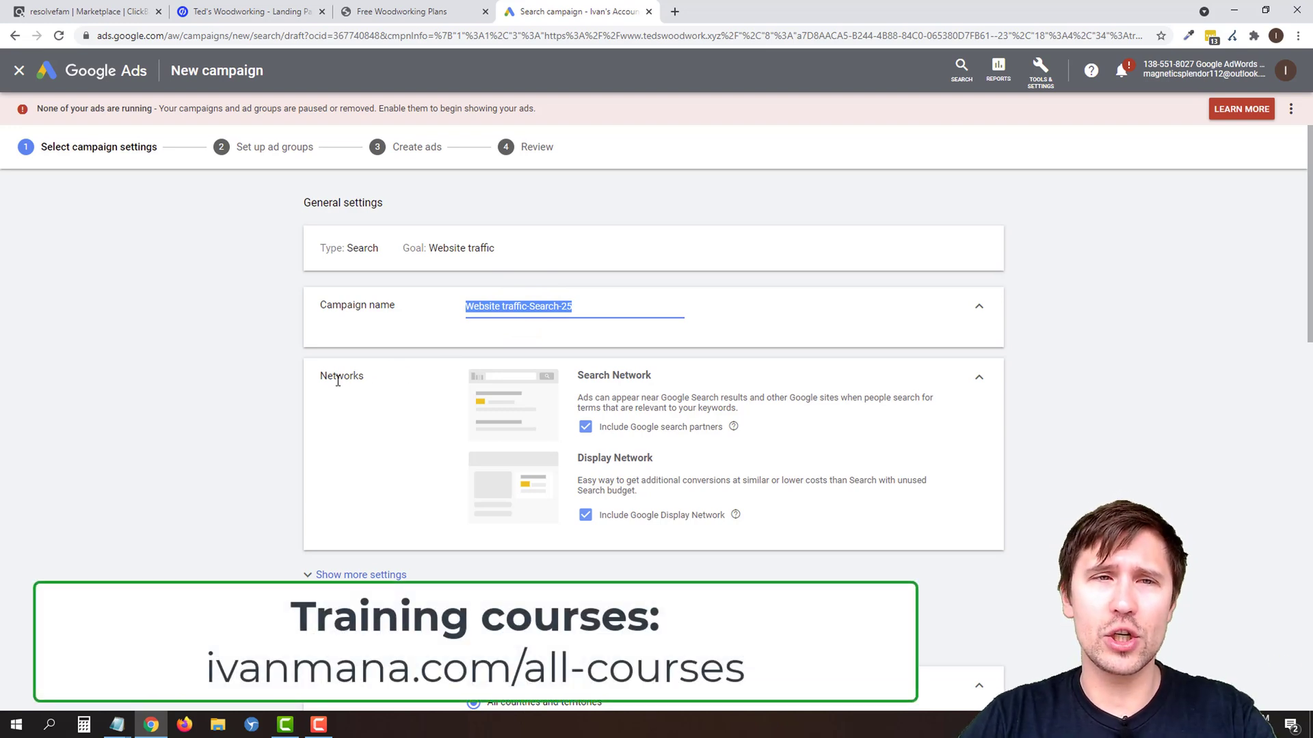
{"action": "type", "text": "ted's "}
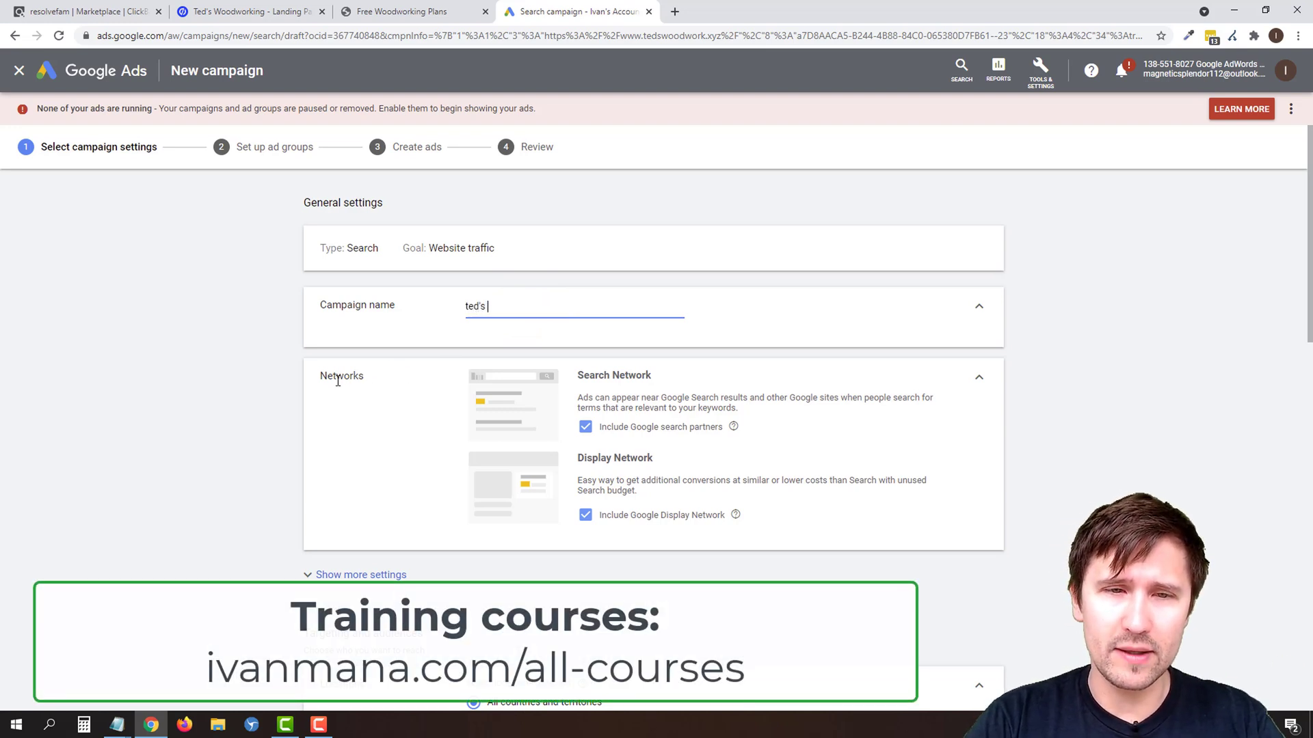
{"action": "type", "text": "woodworking "}
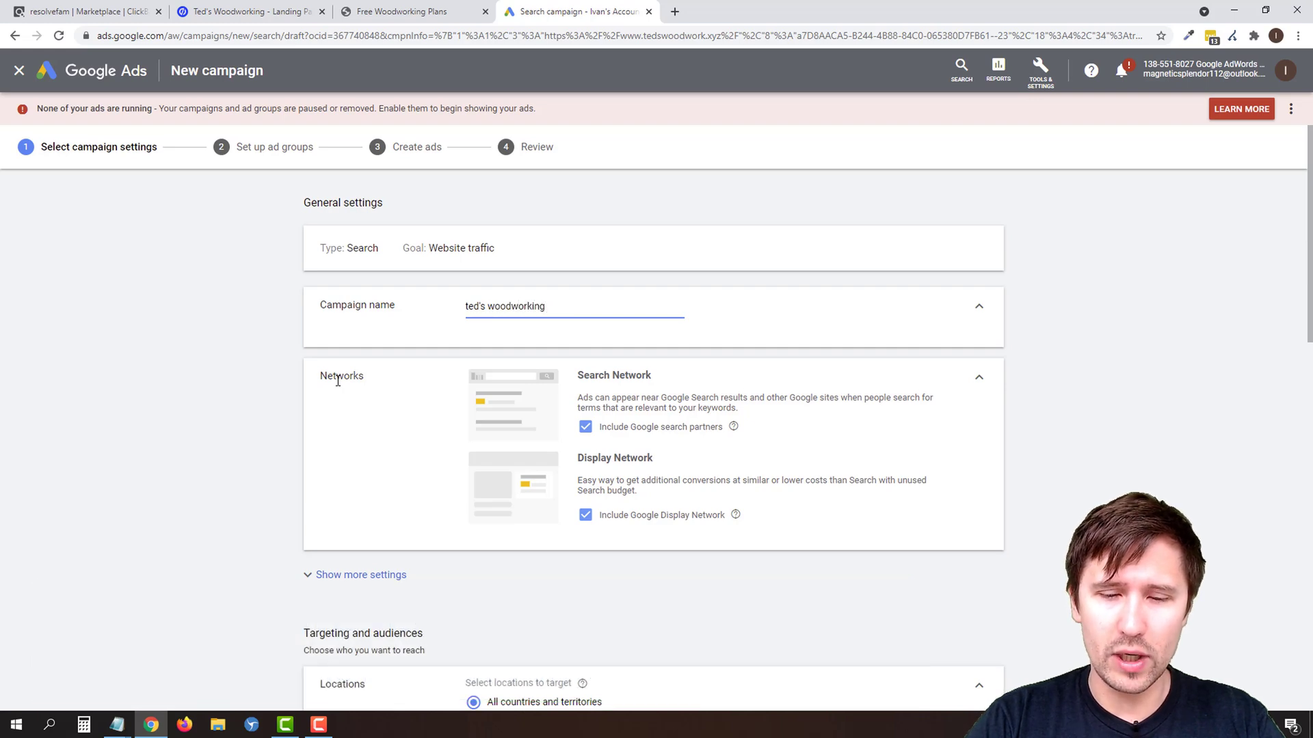
{"action": "type", "text": "(efficient"}
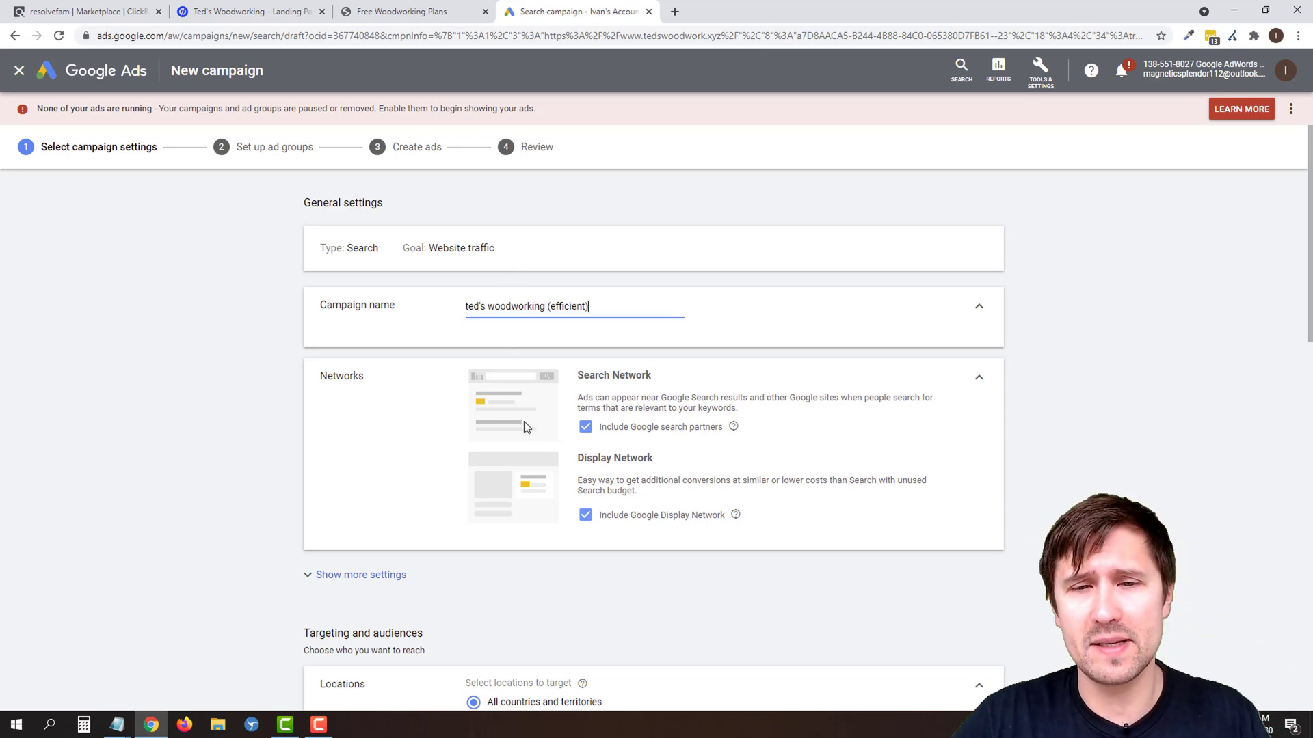
Exclude the Google Display Network from the campaign's networks
{"action": "left_click", "coordinate": [589, 517]}
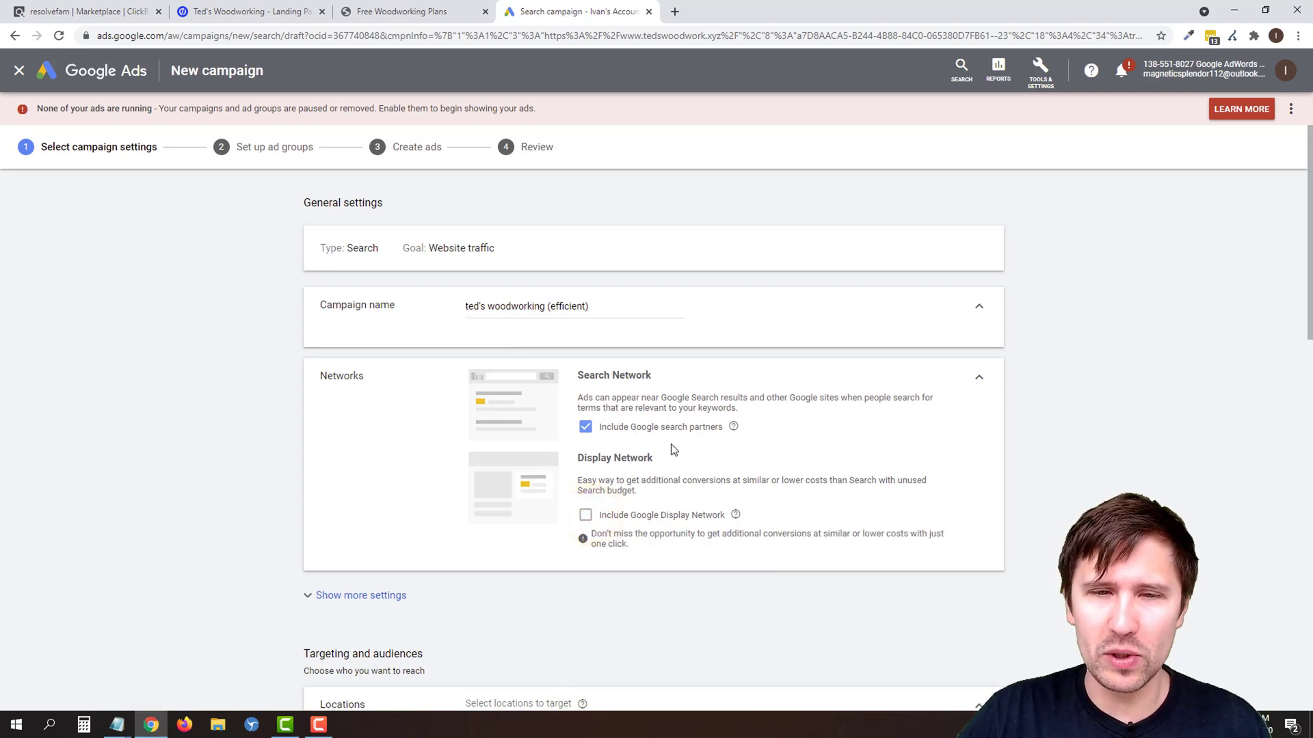
{"action": "scroll", "coordinate": [668, 445], "scroll_direction": "down", "scroll_amount": 4}
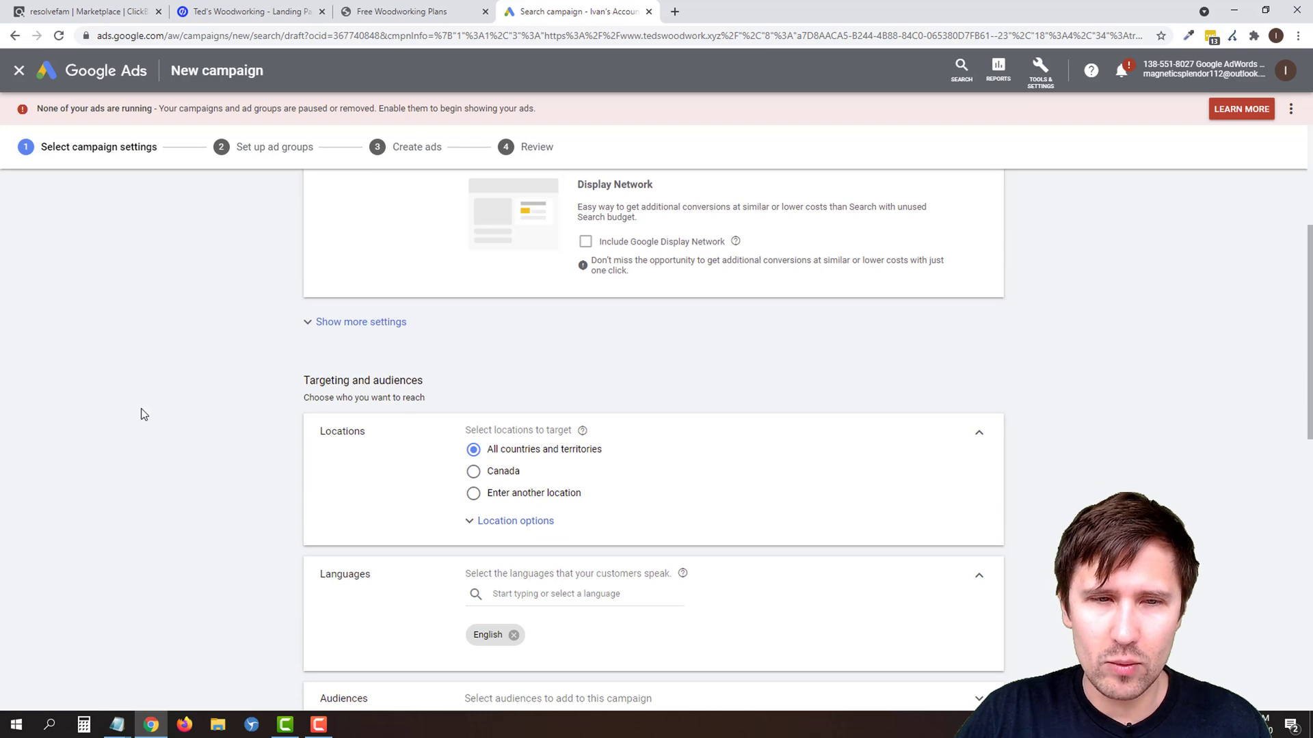
{"action": "scroll", "coordinate": [525, 458], "scroll_direction": "down", "scroll_amount": 1}
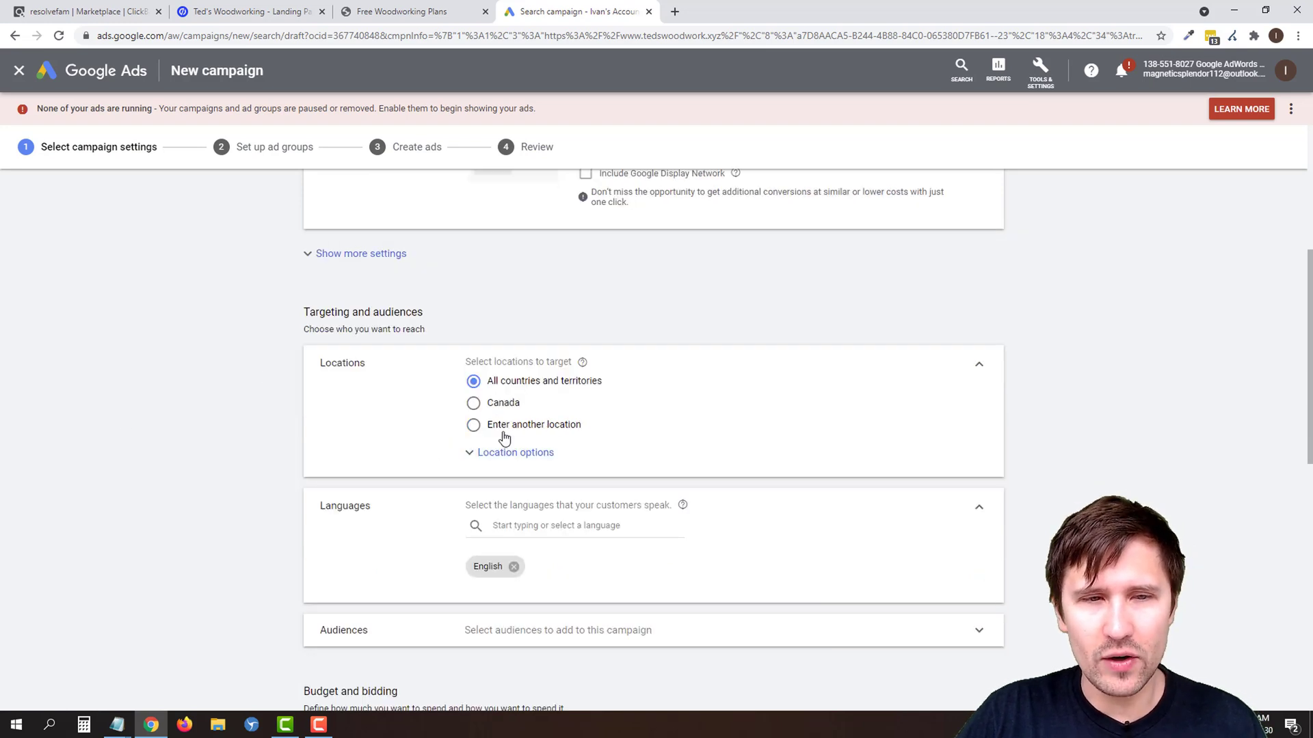
Target the campaign at the United States, Canada, the United Kingdom, Australia and New Zealand instead of all countries
{"action": "left_click", "coordinate": [499, 429]}
{"action": "left_click", "coordinate": [542, 457]}
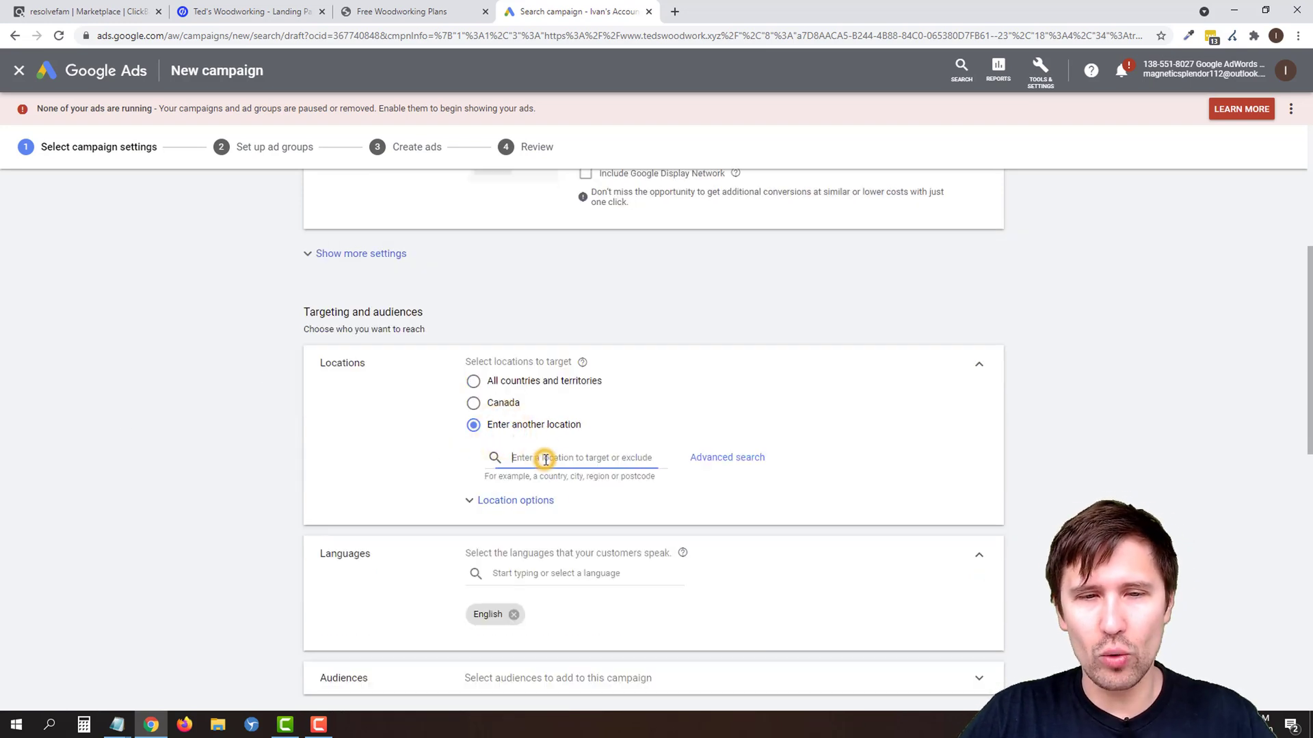
{"action": "type", "text": "united sta"}
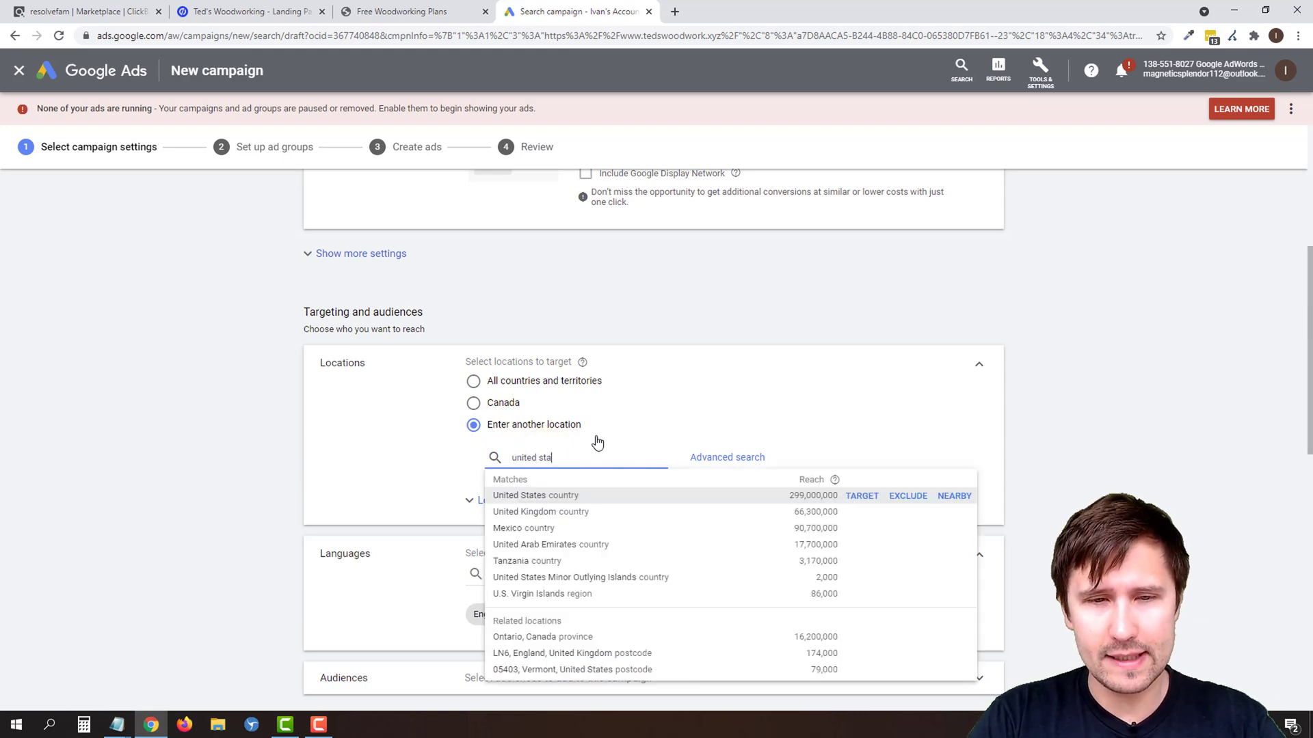
{"action": "key", "text": "Return"}
{"action": "type", "text": "canada"}
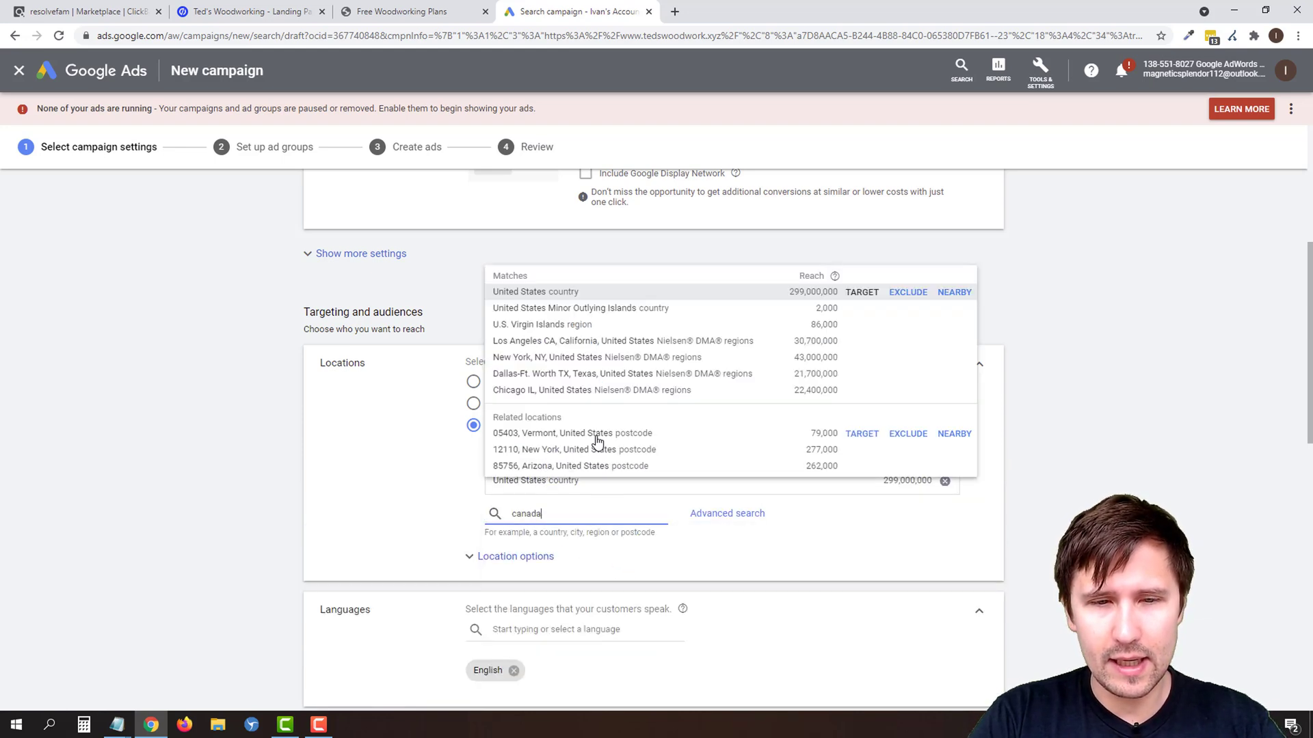
{"action": "key", "text": "Return"}
{"action": "type", "text": "united kin"}
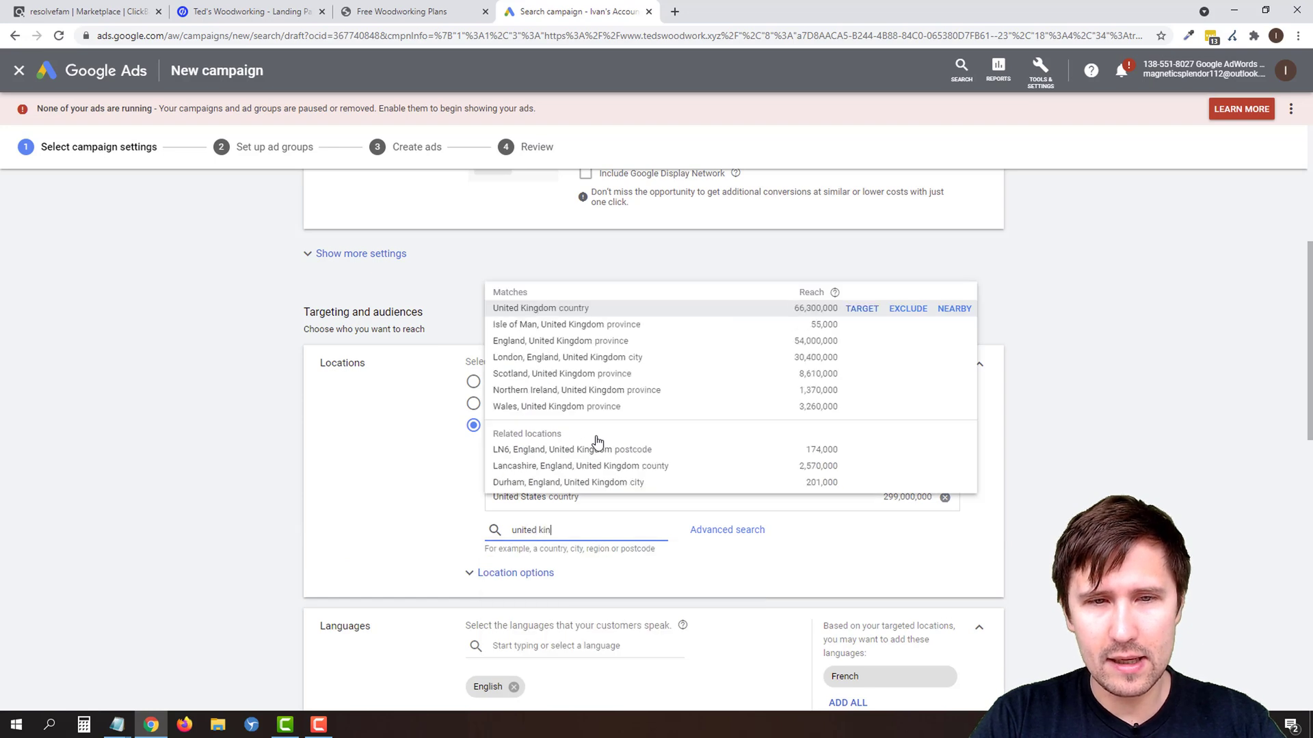
{"action": "key", "text": "Return"}
{"action": "type", "text": "australia"}
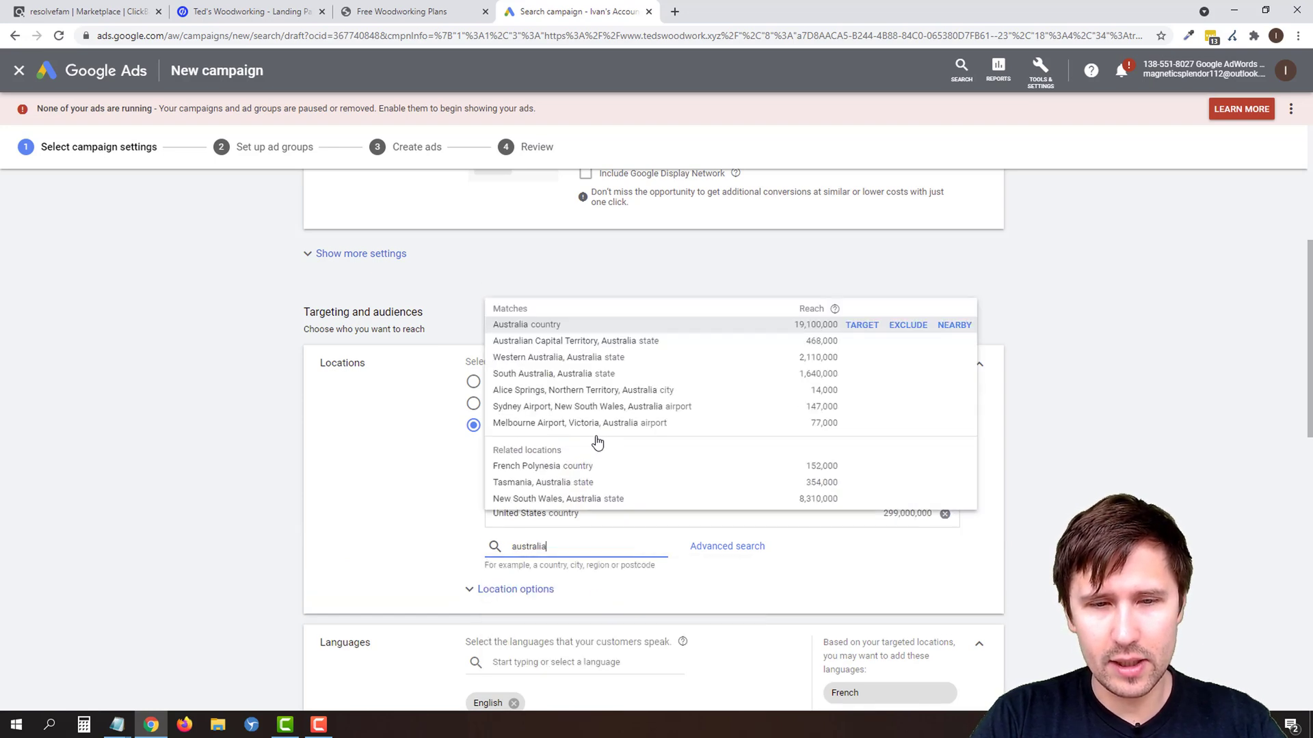
{"action": "key", "text": "Return"}
{"action": "type", "text": "new z"}
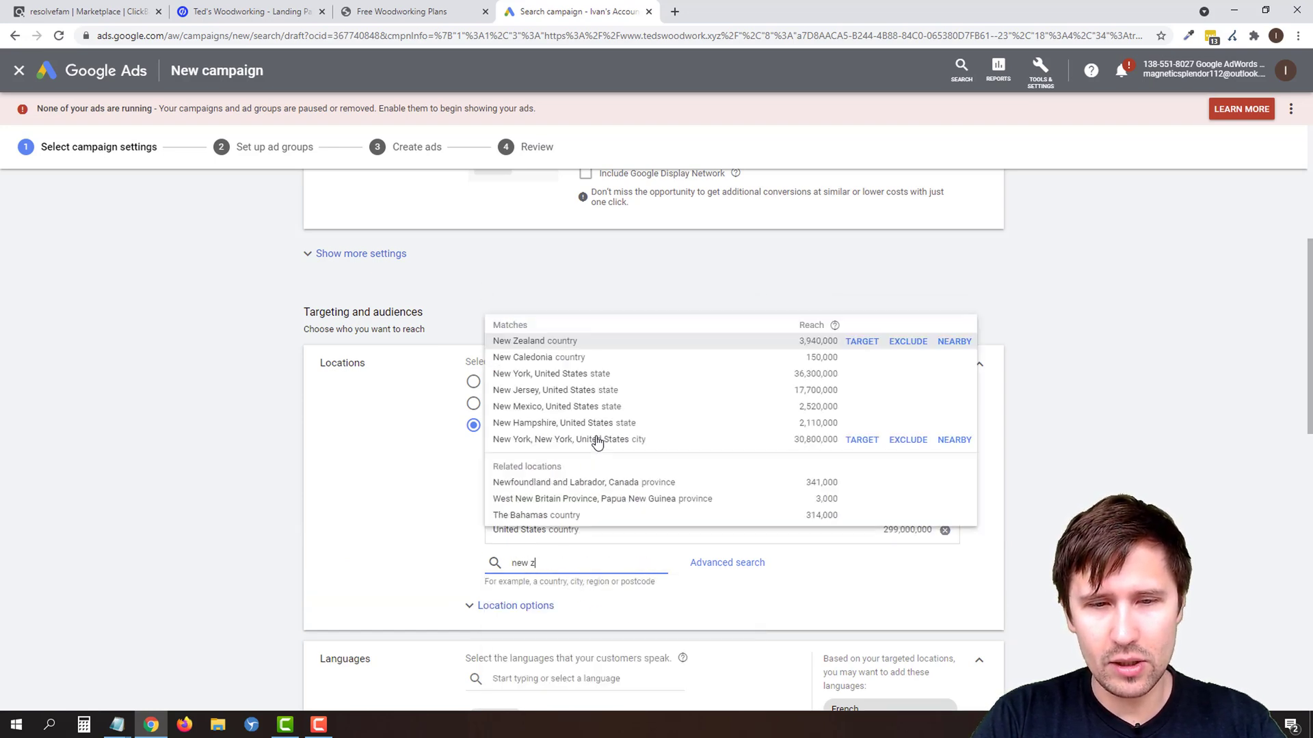
{"action": "type", "text": "ealand"}
{"action": "key", "text": "Return"}
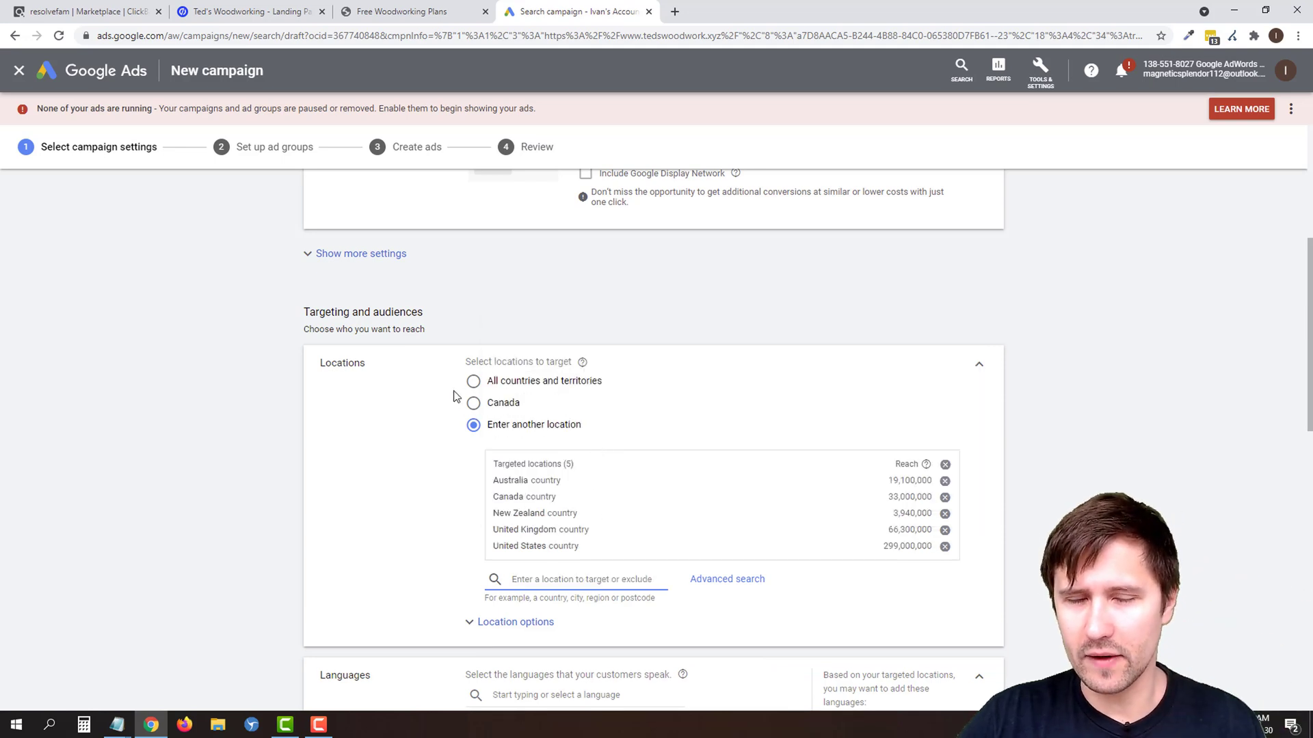
Set the campaign's average daily budget to CA$20, keeping English as the only language
{"action": "scroll", "coordinate": [417, 423], "scroll_direction": "down", "scroll_amount": 2}
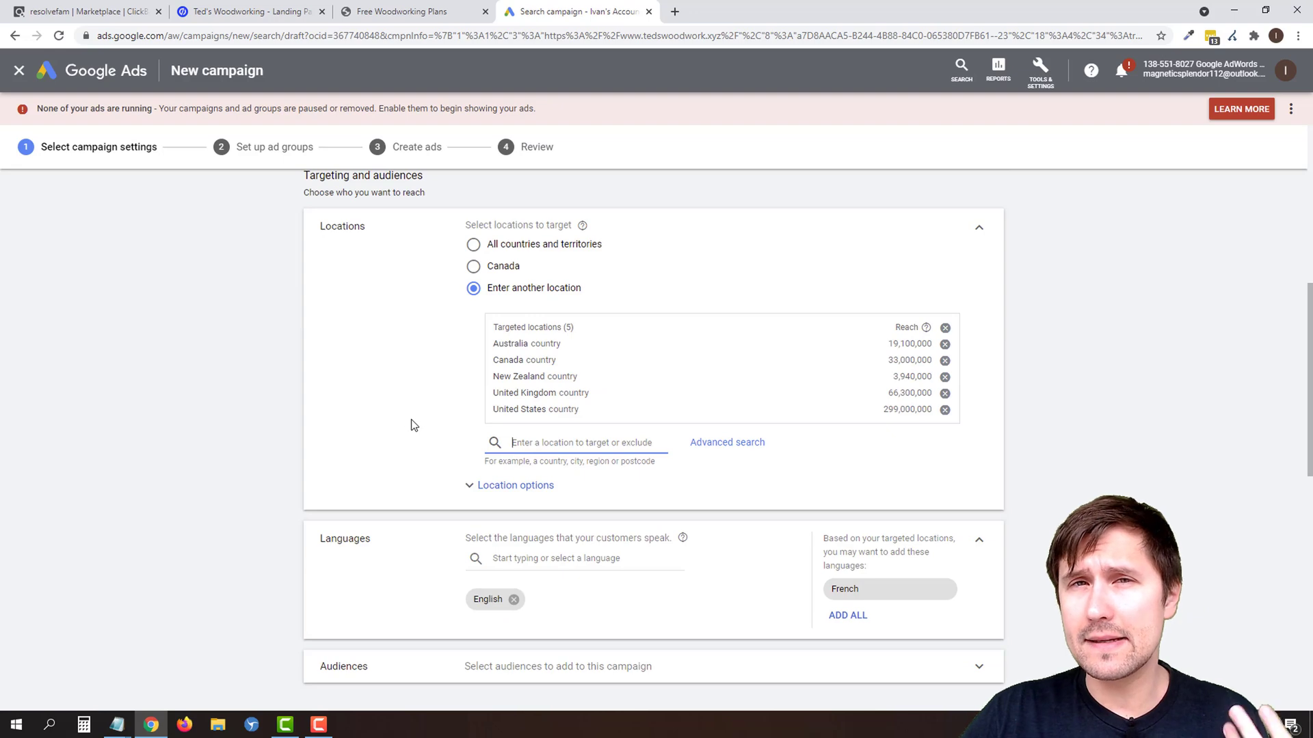
{"action": "scroll", "coordinate": [410, 425], "scroll_direction": "down", "scroll_amount": 1}
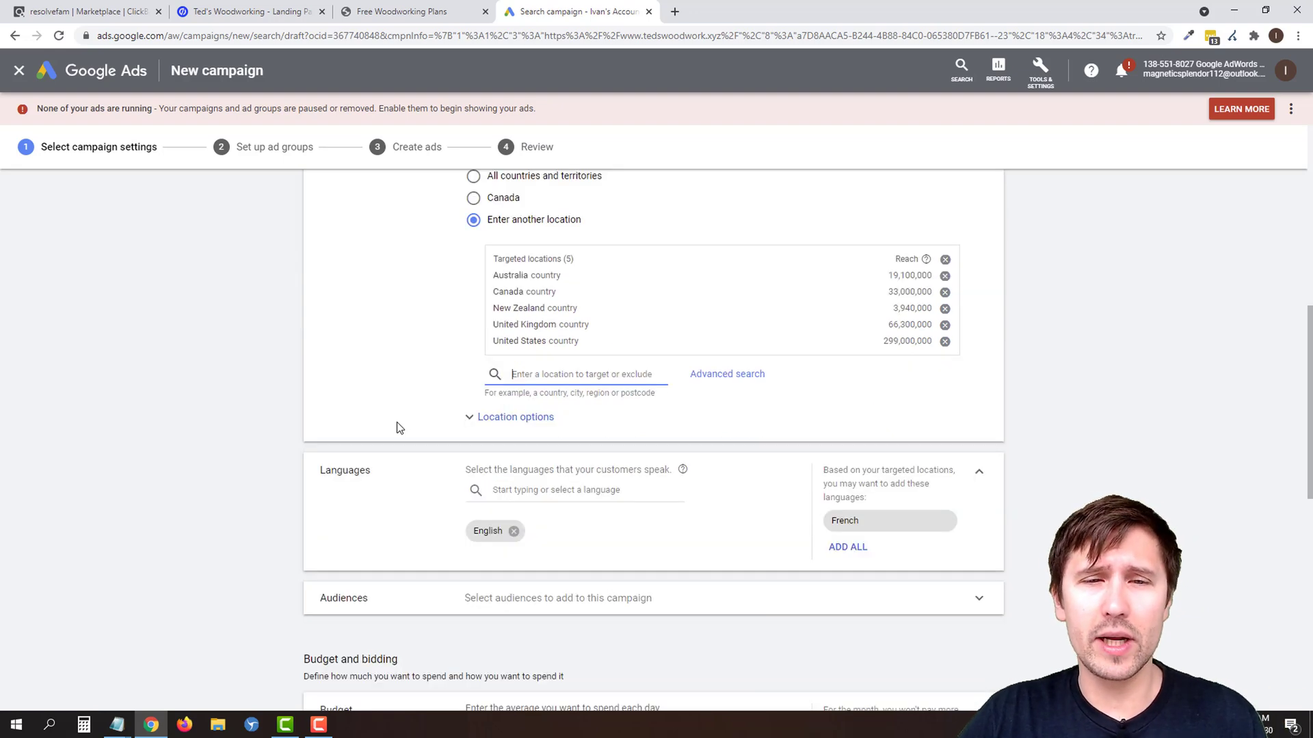
{"action": "scroll", "coordinate": [350, 401], "scroll_direction": "down", "scroll_amount": 1}
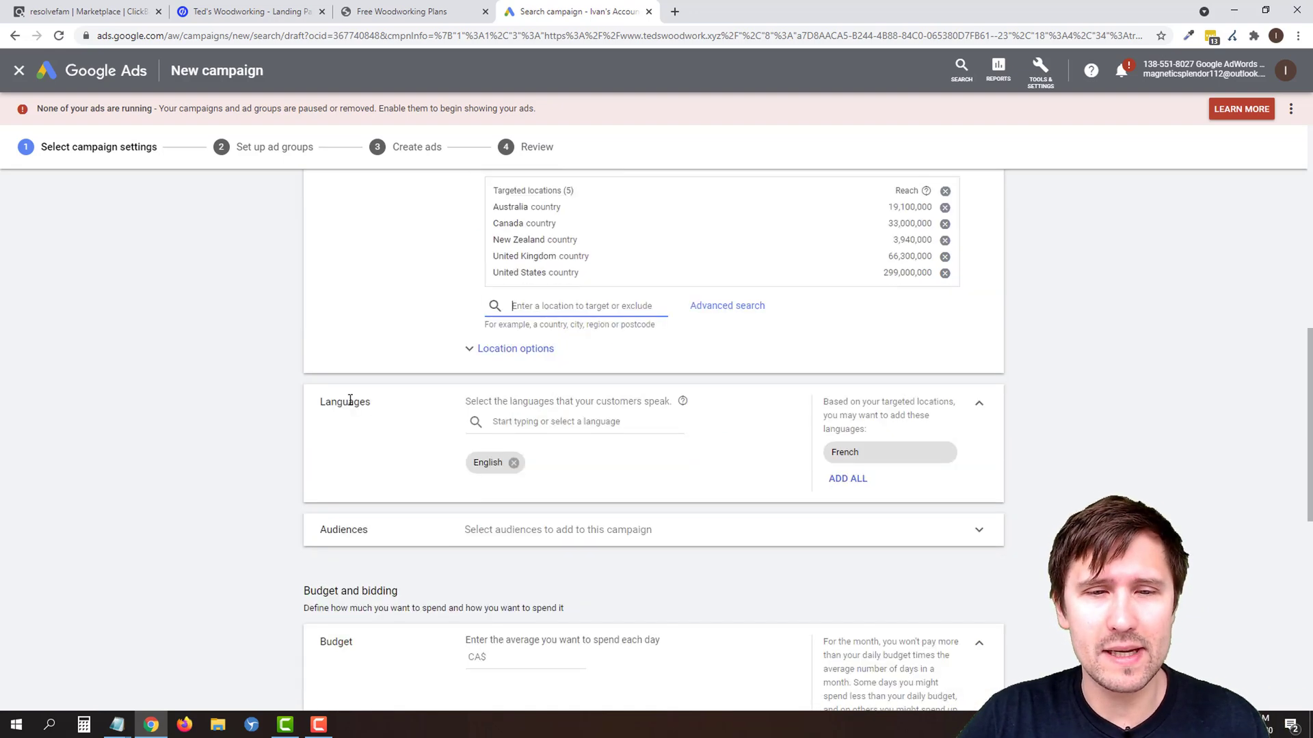
{"action": "scroll", "coordinate": [350, 401], "scroll_direction": "down", "scroll_amount": 1}
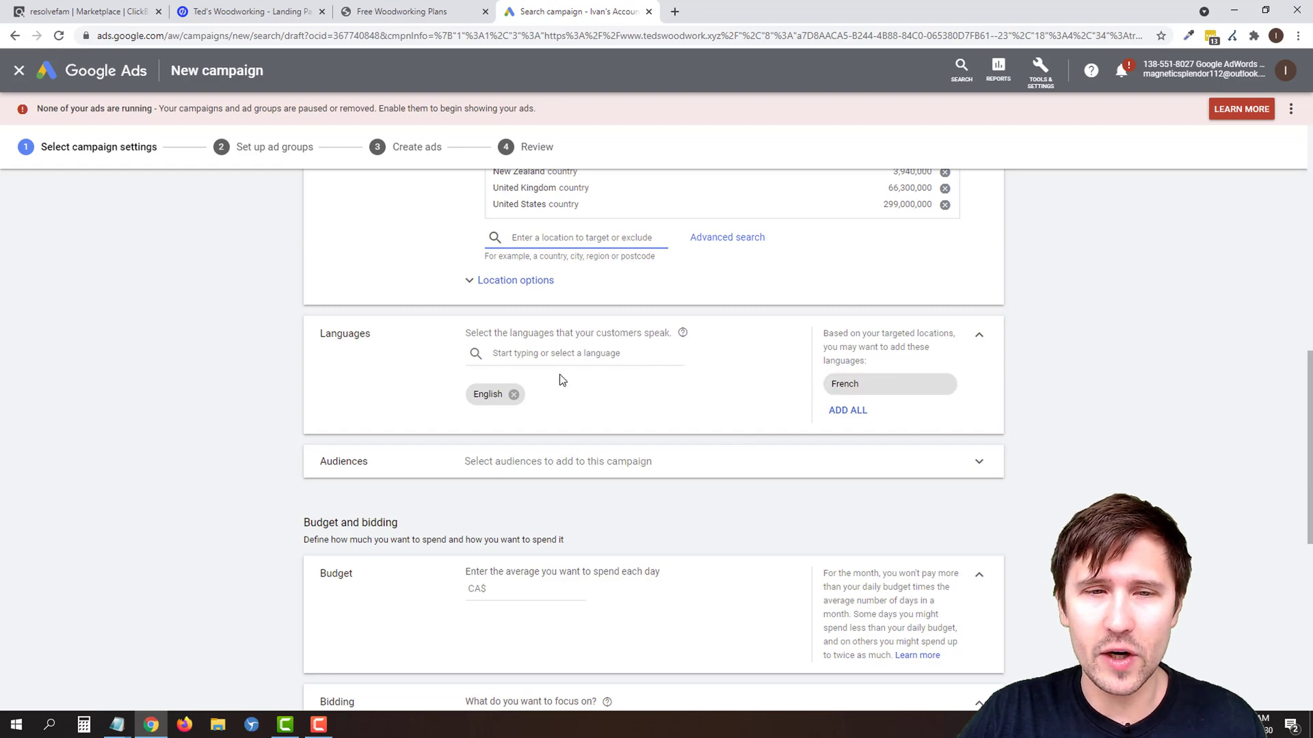
{"action": "scroll", "coordinate": [329, 406], "scroll_direction": "down", "scroll_amount": 1}
{"action": "scroll", "coordinate": [300, 386], "scroll_direction": "down", "scroll_amount": 2}
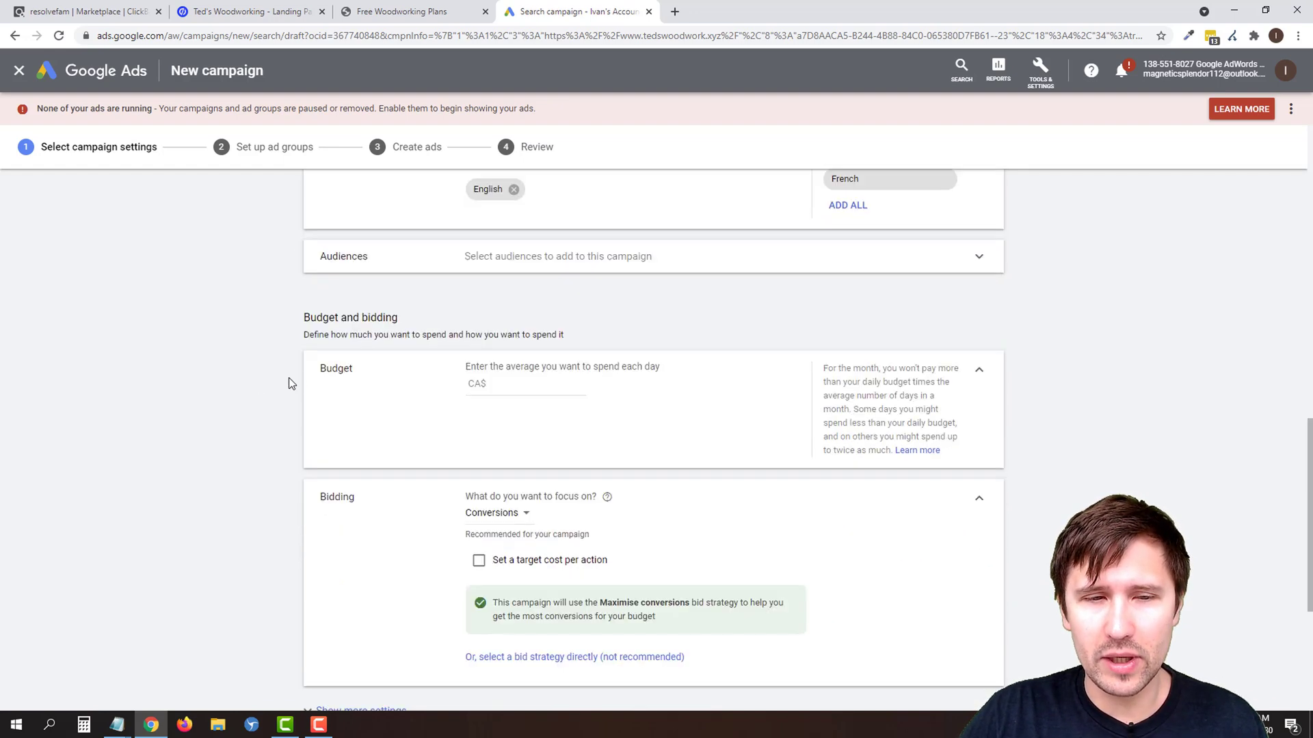
{"action": "left_click", "coordinate": [536, 385]}
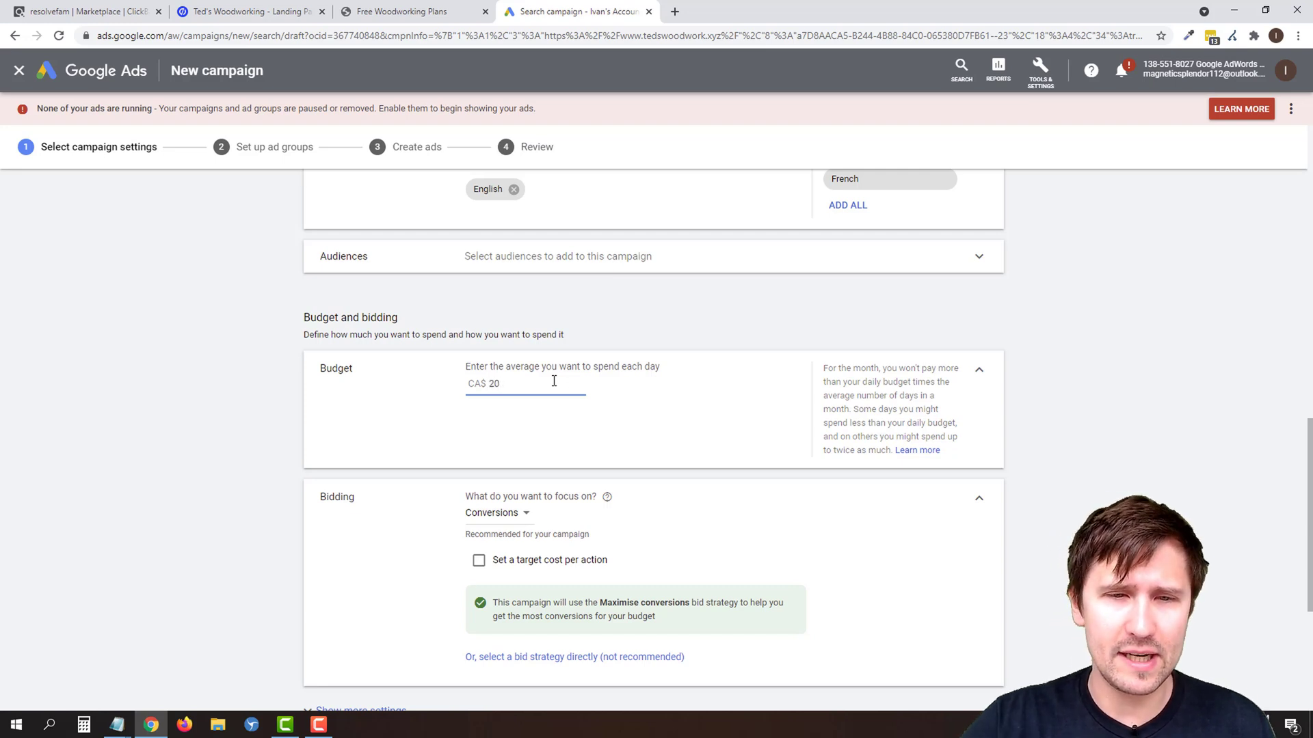
Select the bid strategy directly and choose Manual CPC for the campaign
{"action": "scroll", "coordinate": [250, 461], "scroll_direction": "down", "scroll_amount": 2}
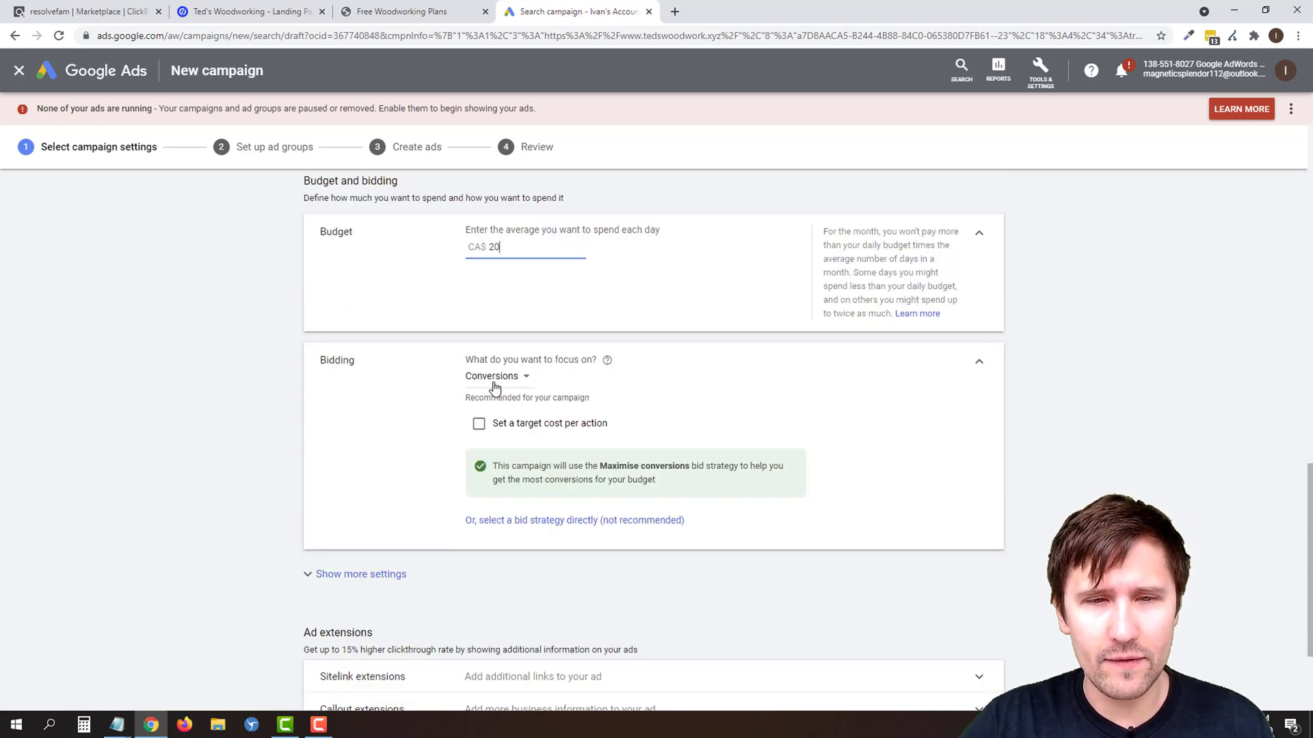
{"action": "left_click", "coordinate": [502, 522]}
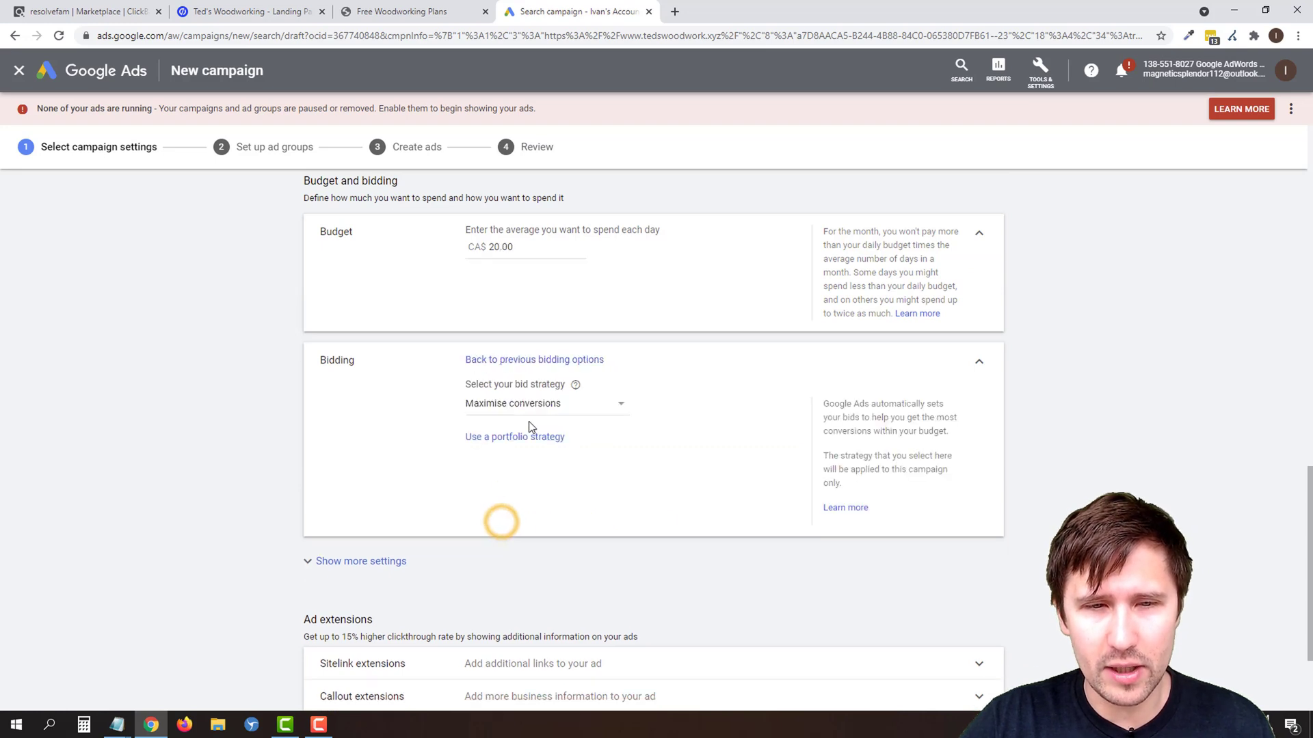
{"action": "left_click", "coordinate": [504, 407]}
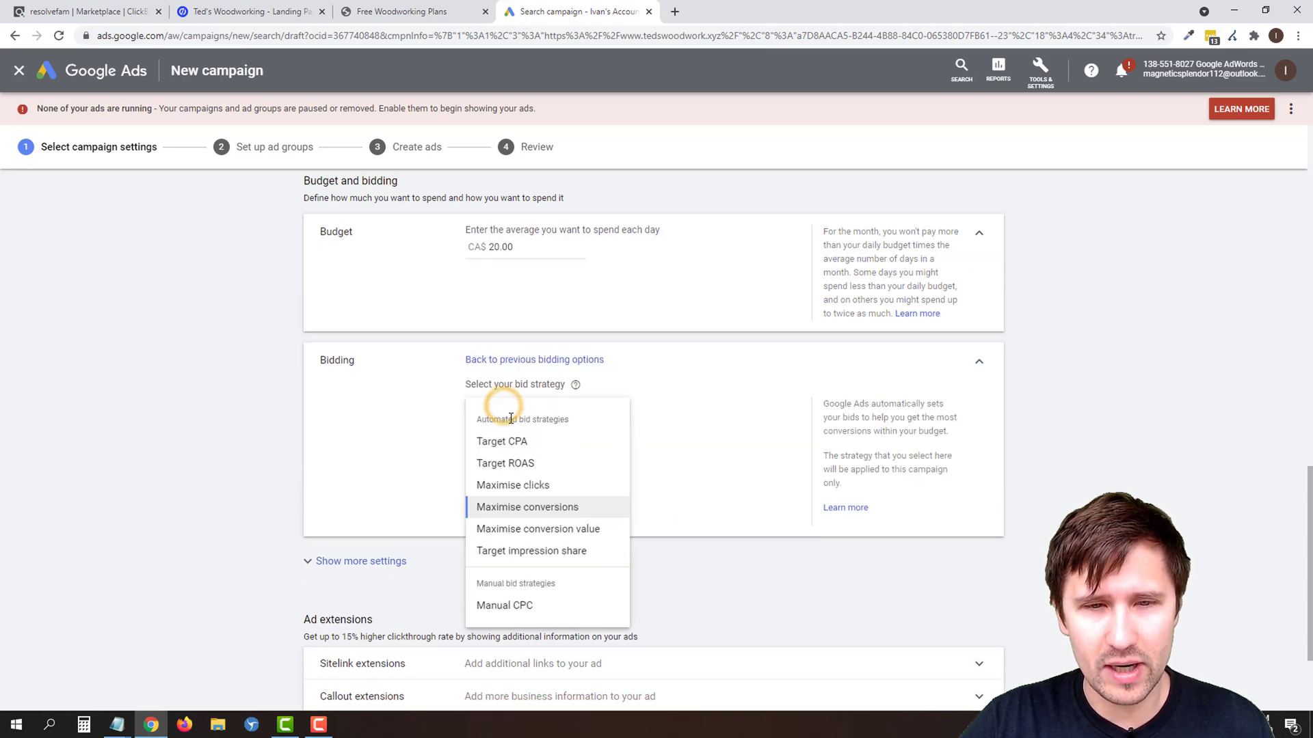
{"action": "left_click", "coordinate": [499, 606]}
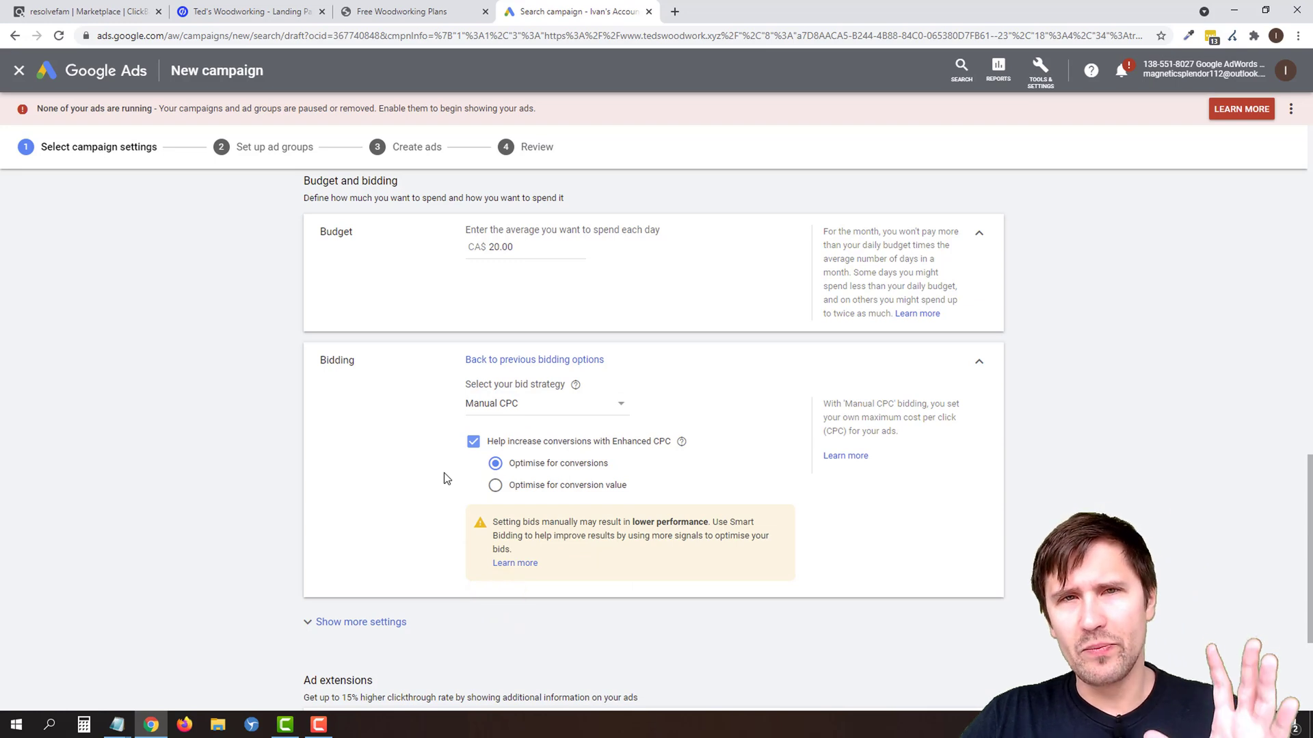
{"action": "left_click", "coordinate": [497, 404]}
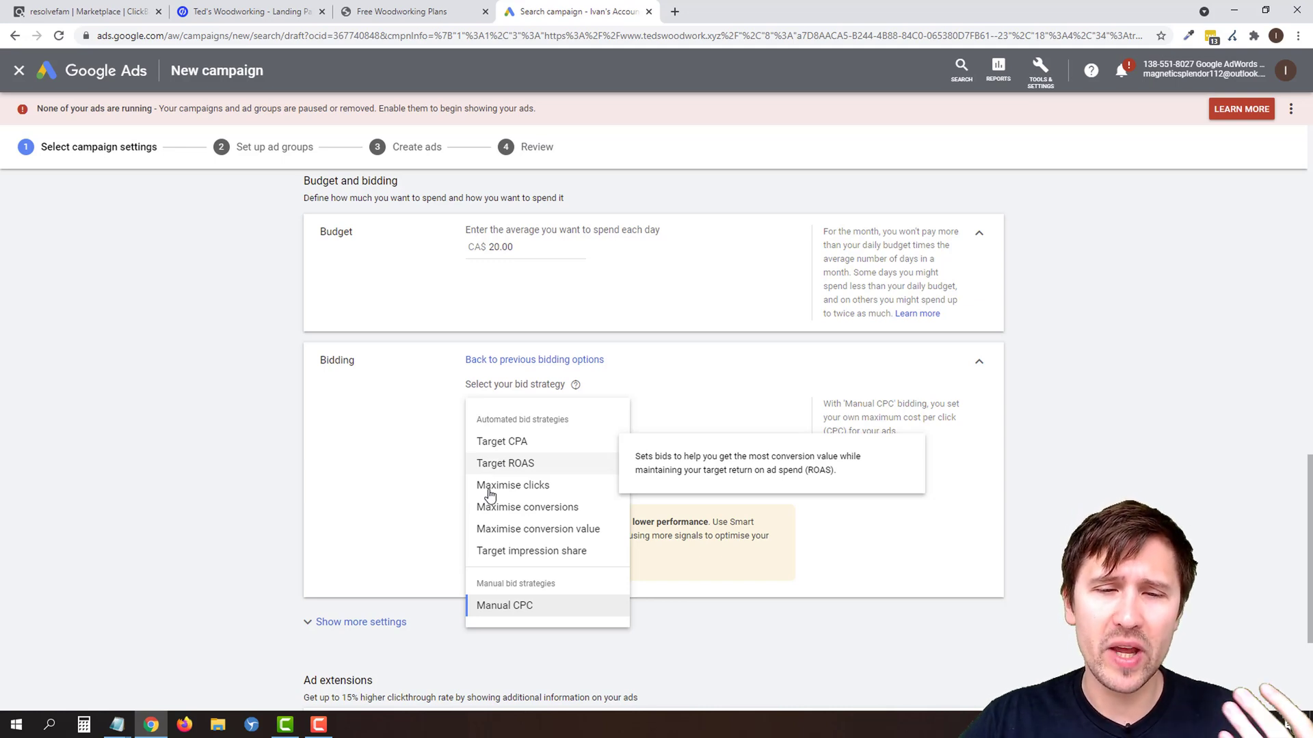
{"action": "left_click", "coordinate": [372, 505]}
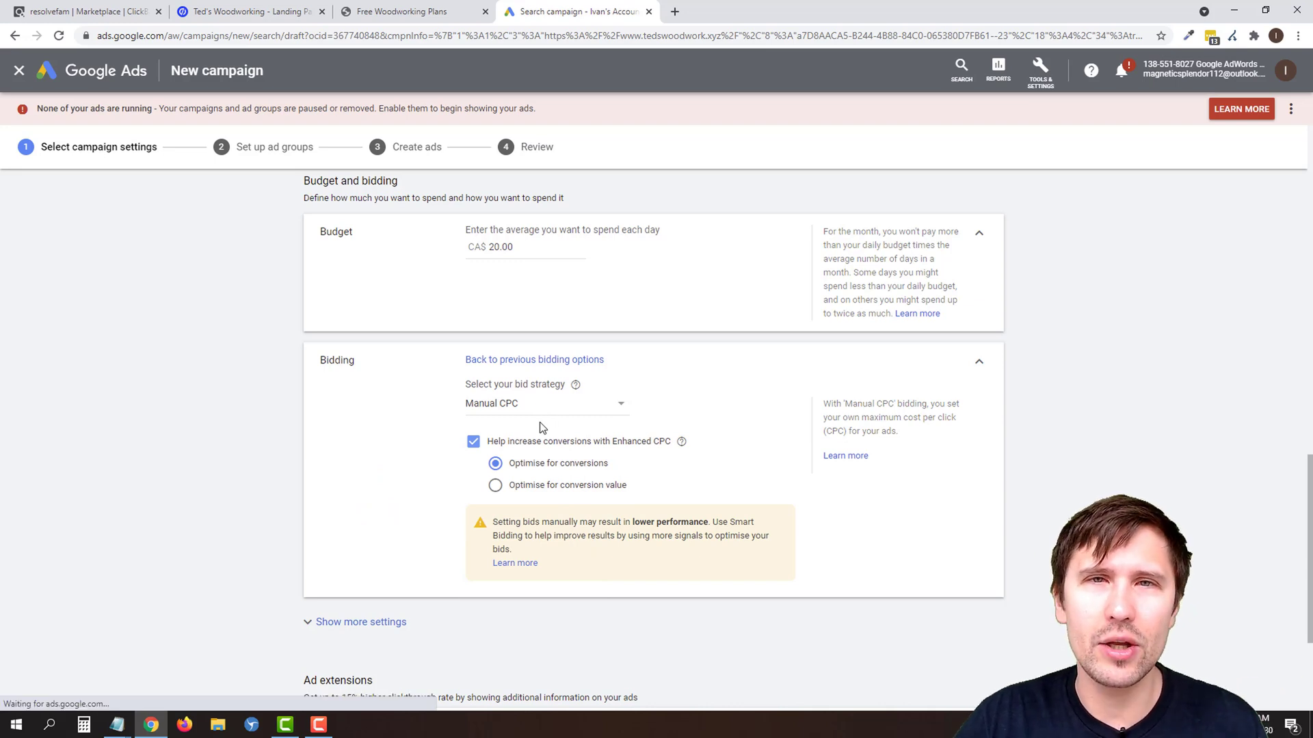
Turn off Enhanced CPC for the manual bidding, then save the campaign settings and continue to the ad group setup
{"action": "left_click", "coordinate": [473, 442]}
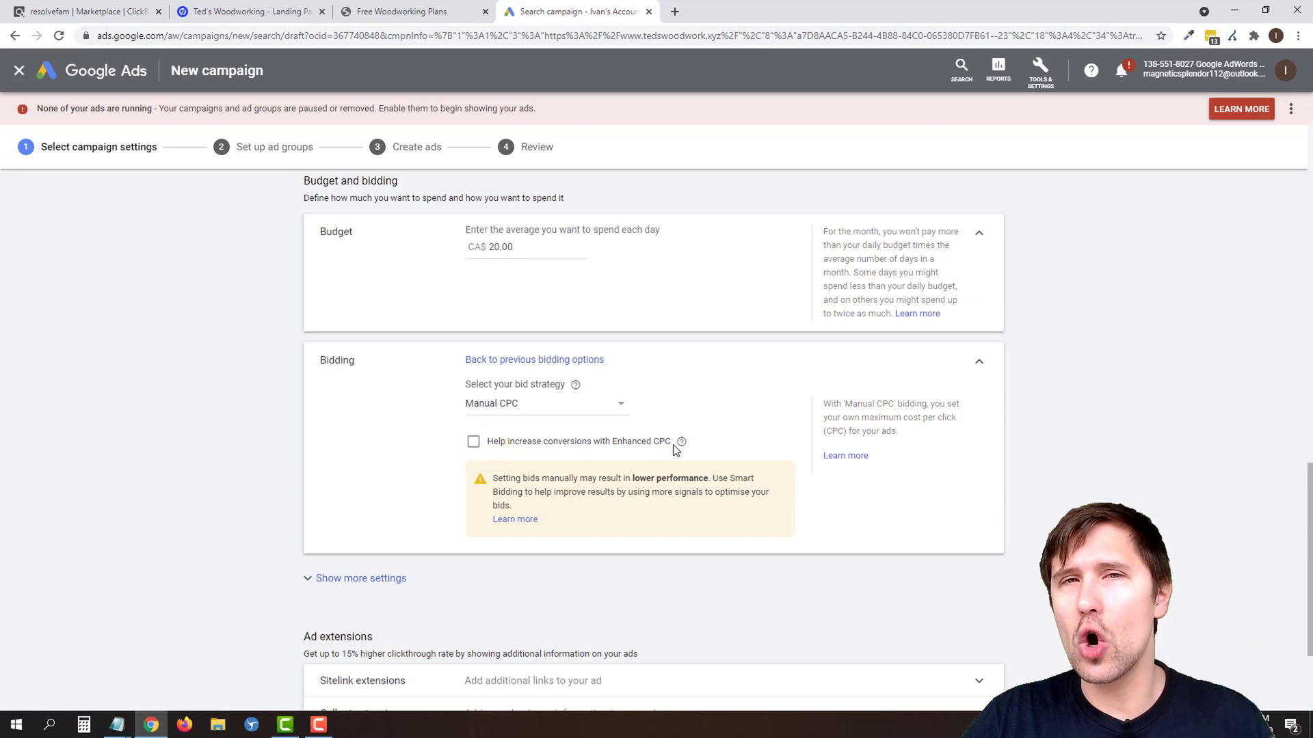
{"action": "right_click", "coordinate": [615, 443]}
{"action": "left_click", "coordinate": [306, 463]}
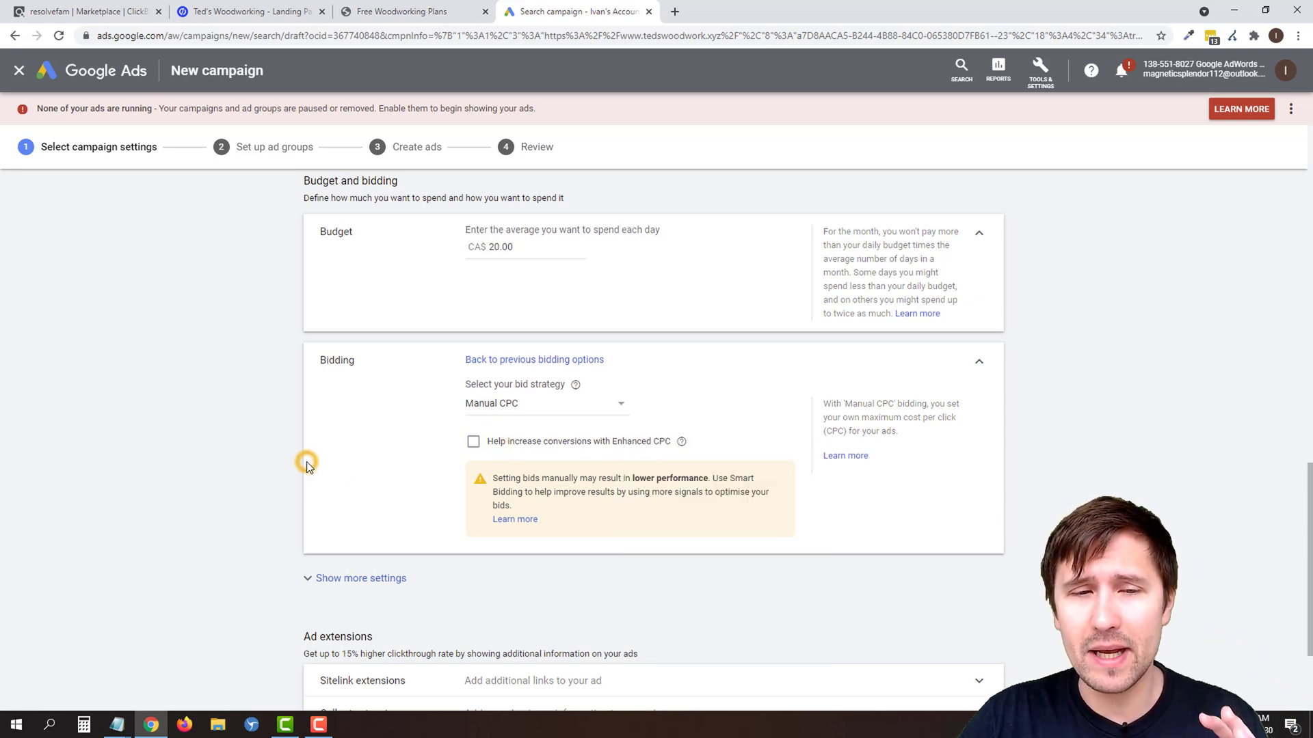
{"action": "scroll", "coordinate": [337, 445], "scroll_direction": "down", "scroll_amount": 3}
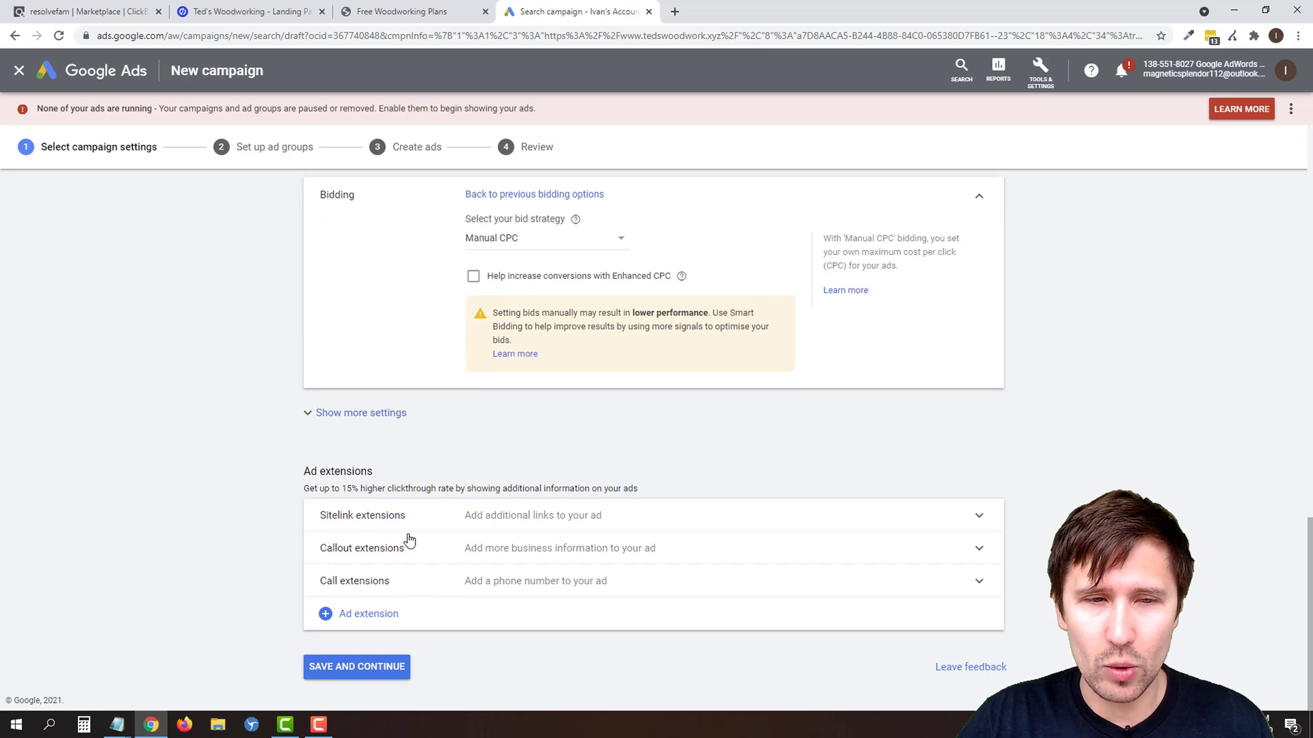
{"action": "left_click", "coordinate": [350, 668]}
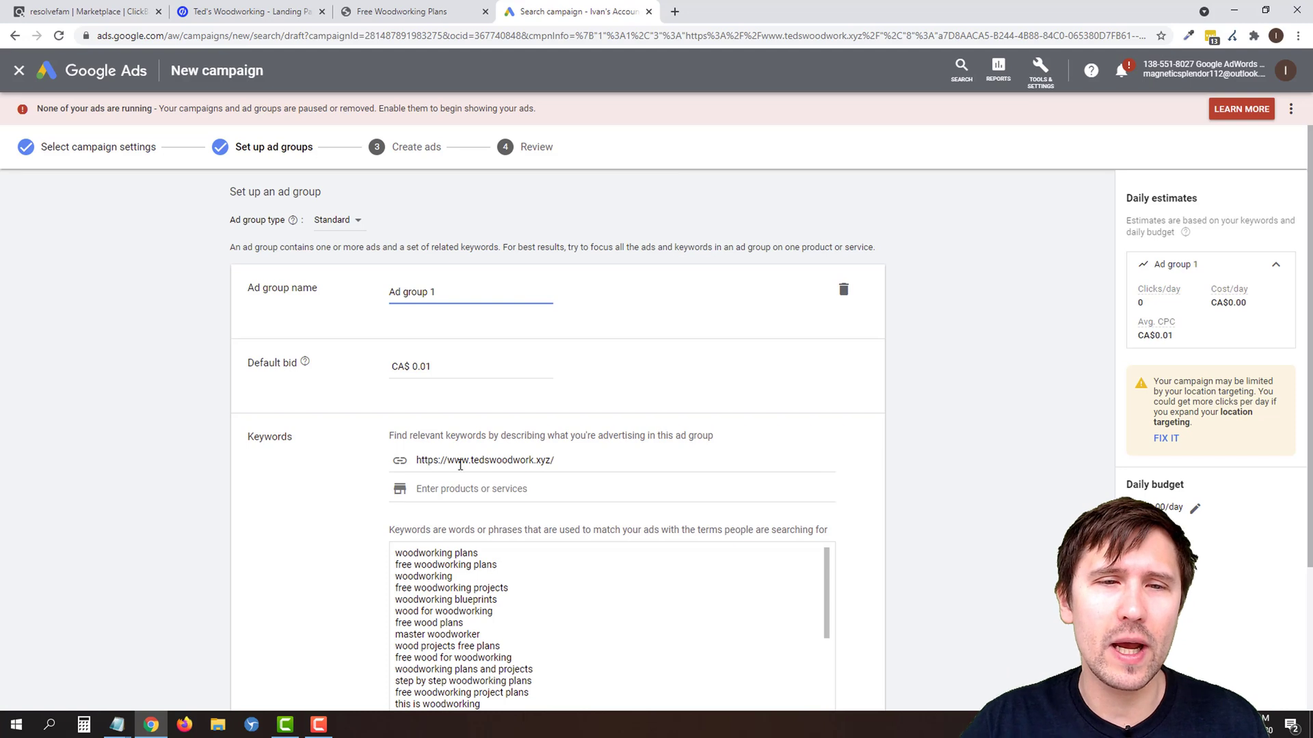
Open Keyword Planner in a separate browser tab and start discovering new keywords
{"action": "left_click", "coordinate": [1039, 77]}
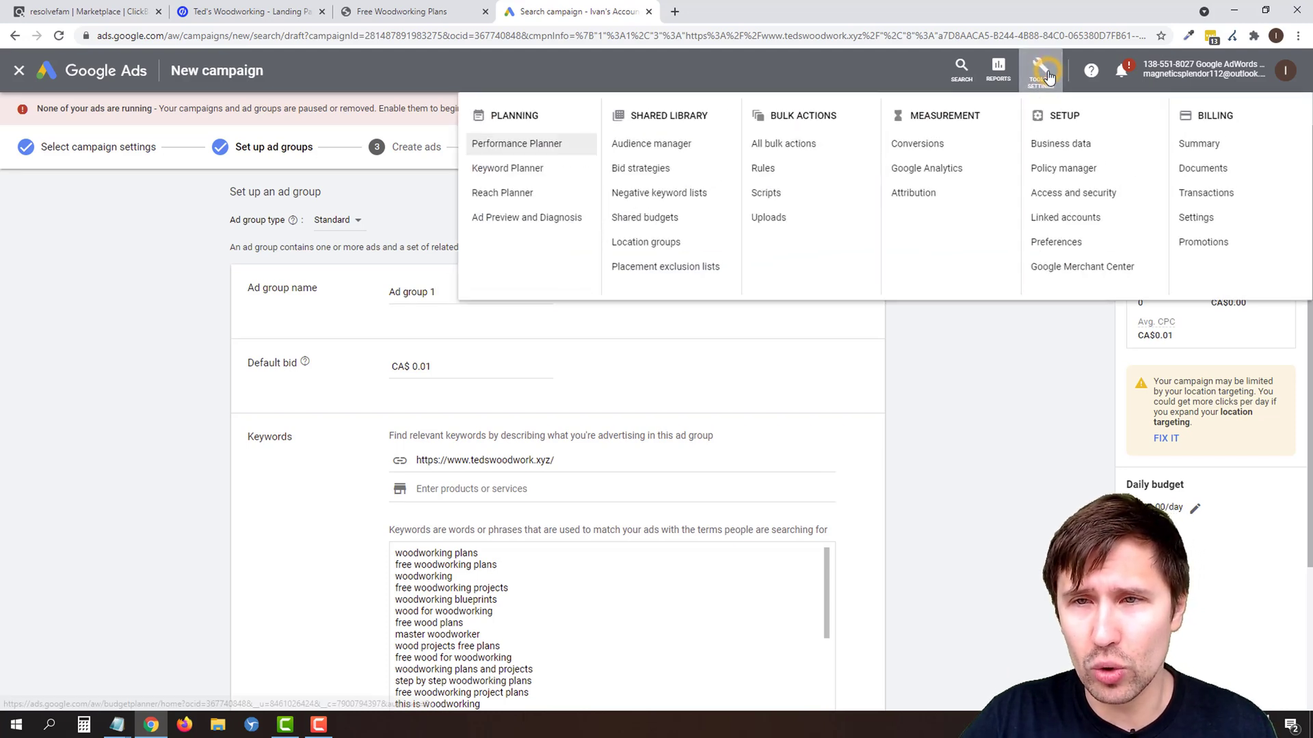
{"action": "right_click", "coordinate": [511, 177]}
{"action": "left_click", "coordinate": [545, 175]}
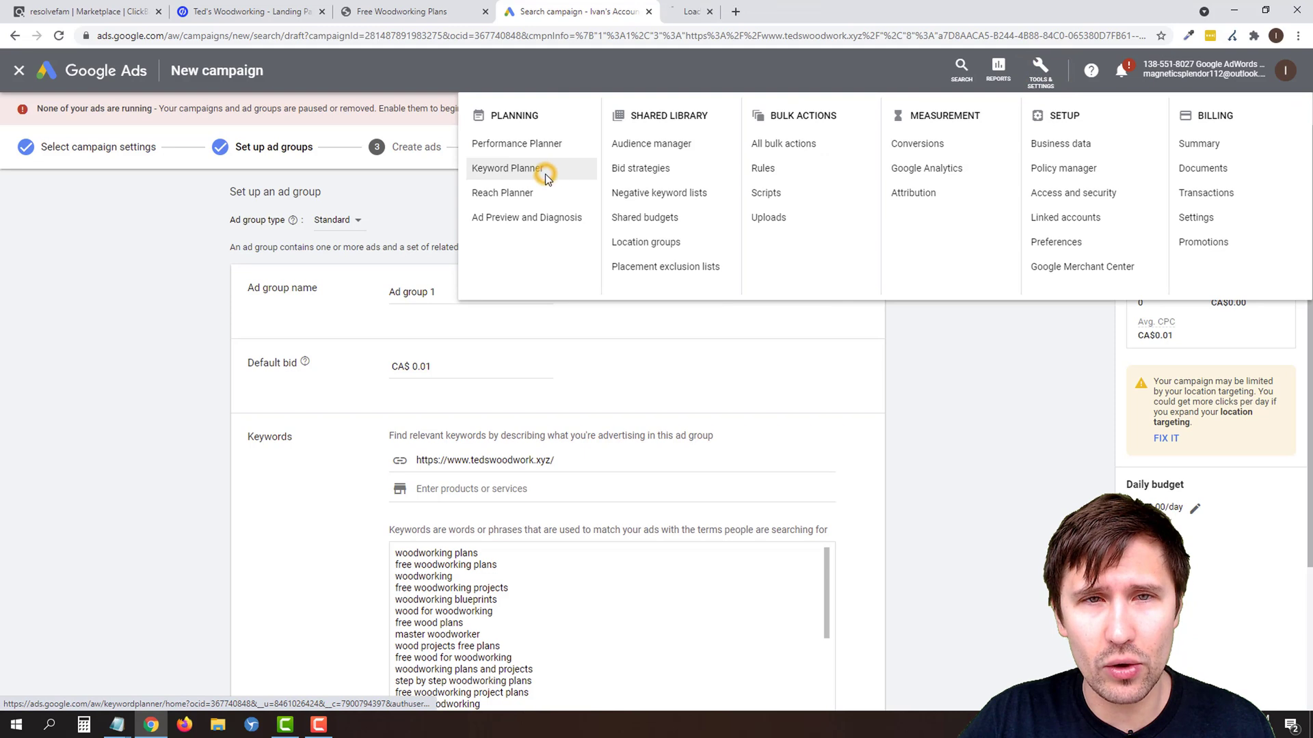
{"action": "left_click", "coordinate": [937, 458]}
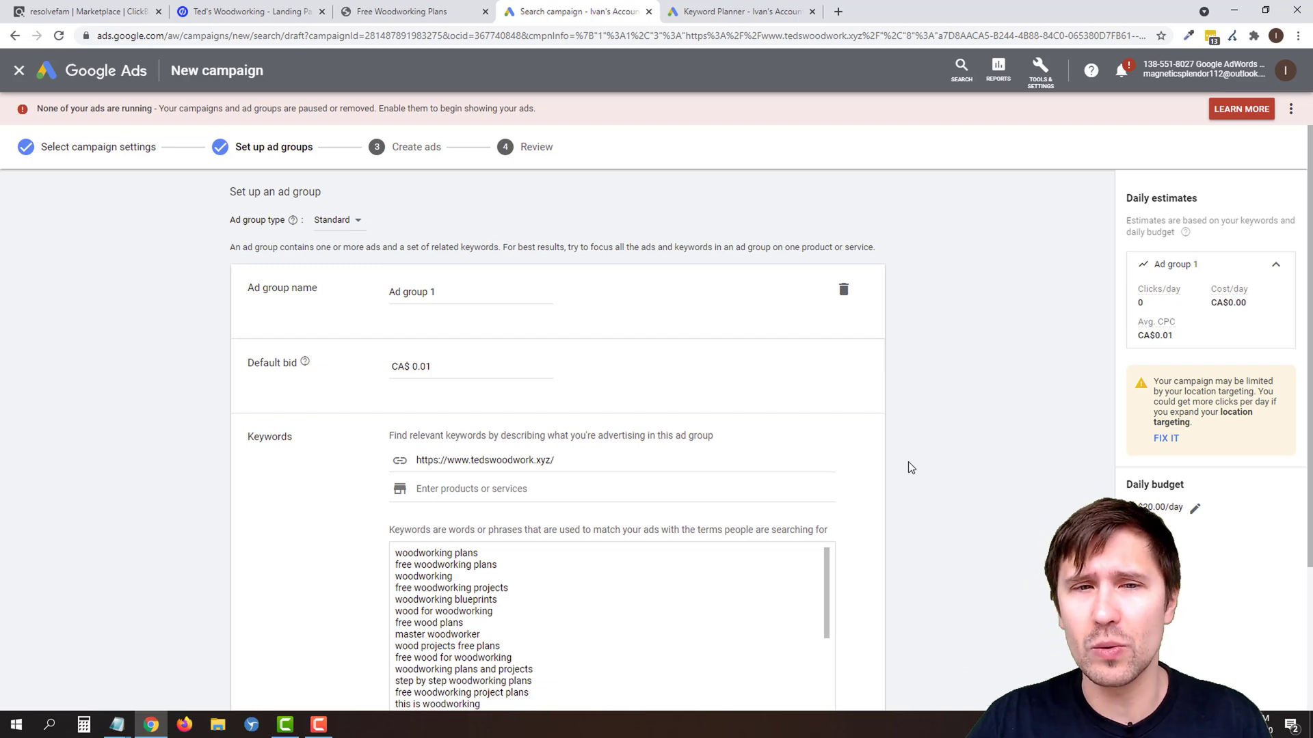
{"action": "left_click", "coordinate": [736, 11]}
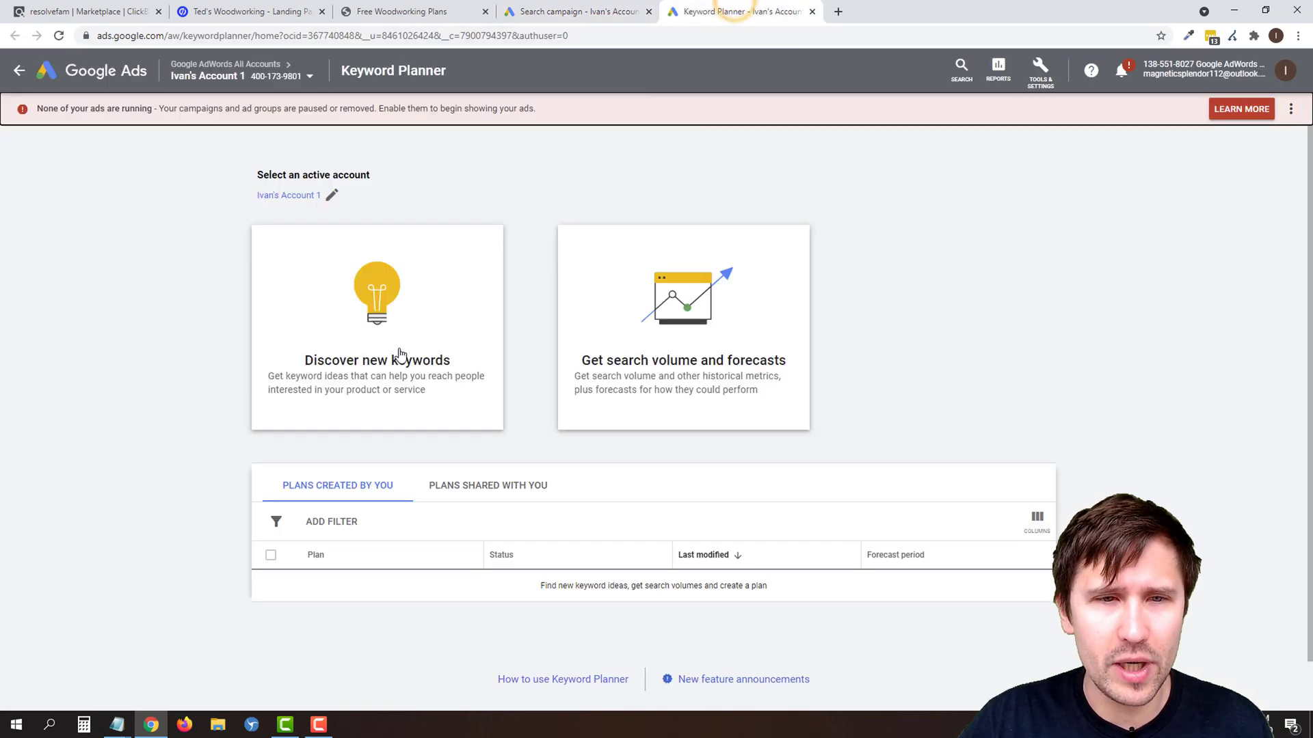
{"action": "left_click", "coordinate": [381, 369]}
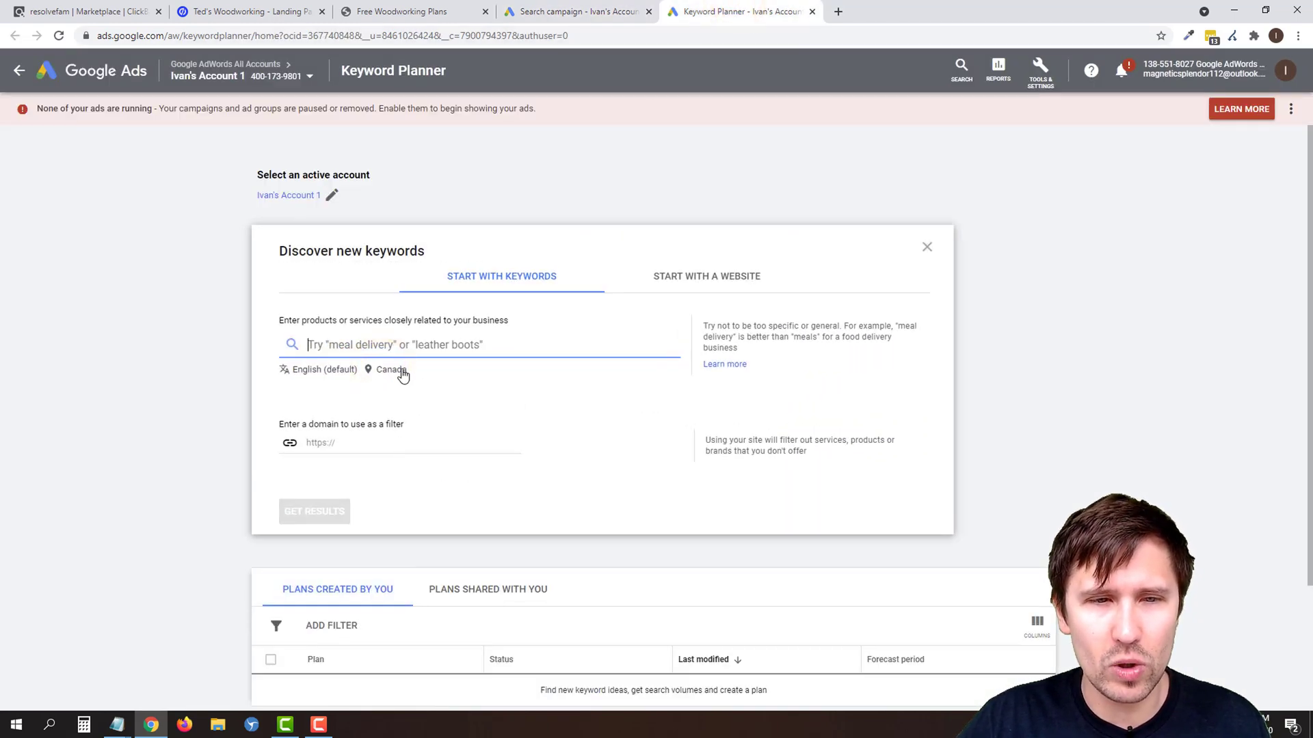
Add United States, Australia, New Zealand and United Kingdom to Canada as targeted locations for the keyword search and save them
{"action": "left_click", "coordinate": [396, 370]}
{"action": "left_click", "coordinate": [379, 246]}
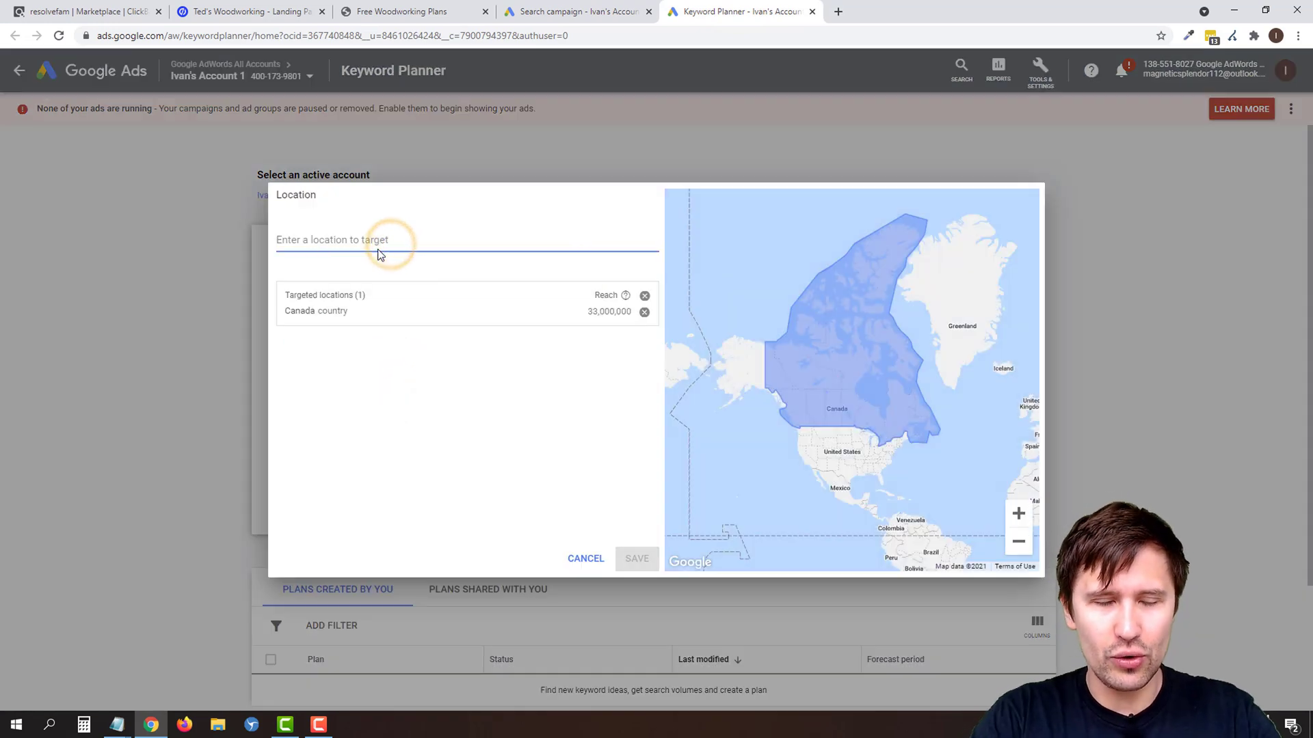
{"action": "type", "text": "united sta"}
{"action": "key", "text": "Return"}
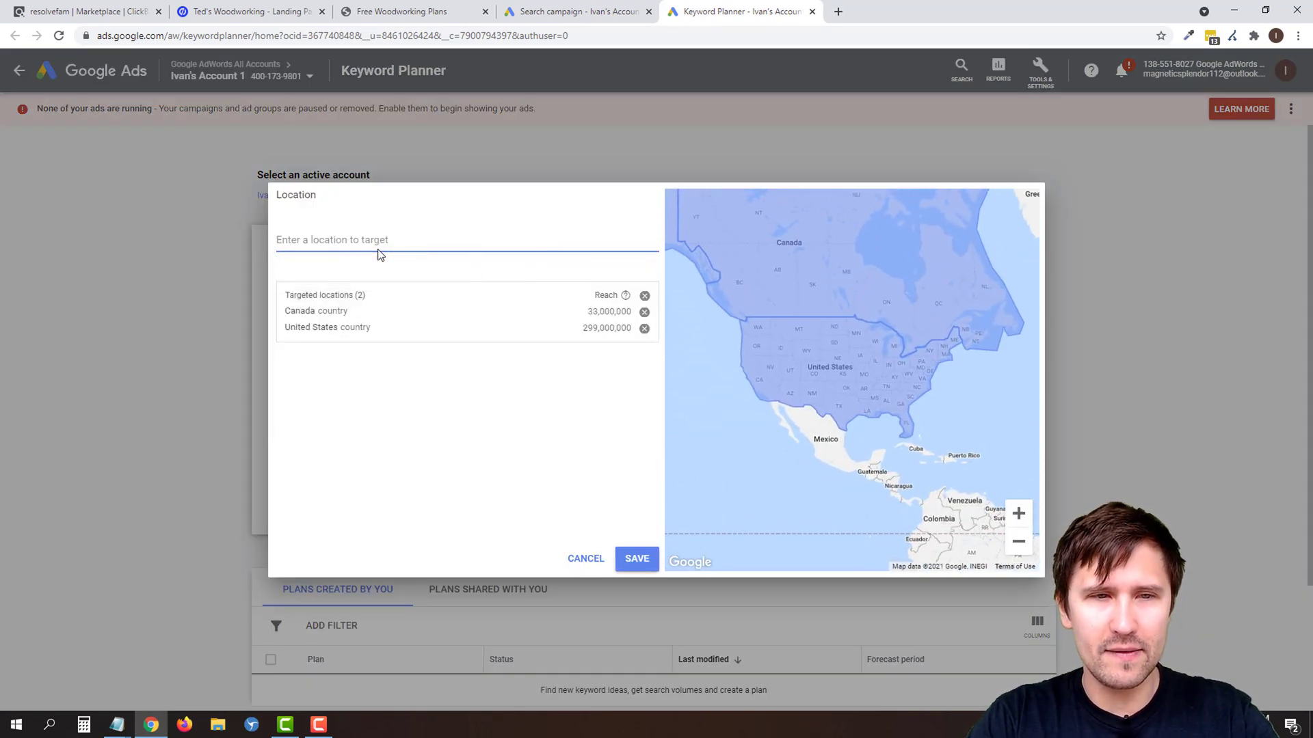
{"action": "type", "text": "australia"}
{"action": "key", "text": "Return"}
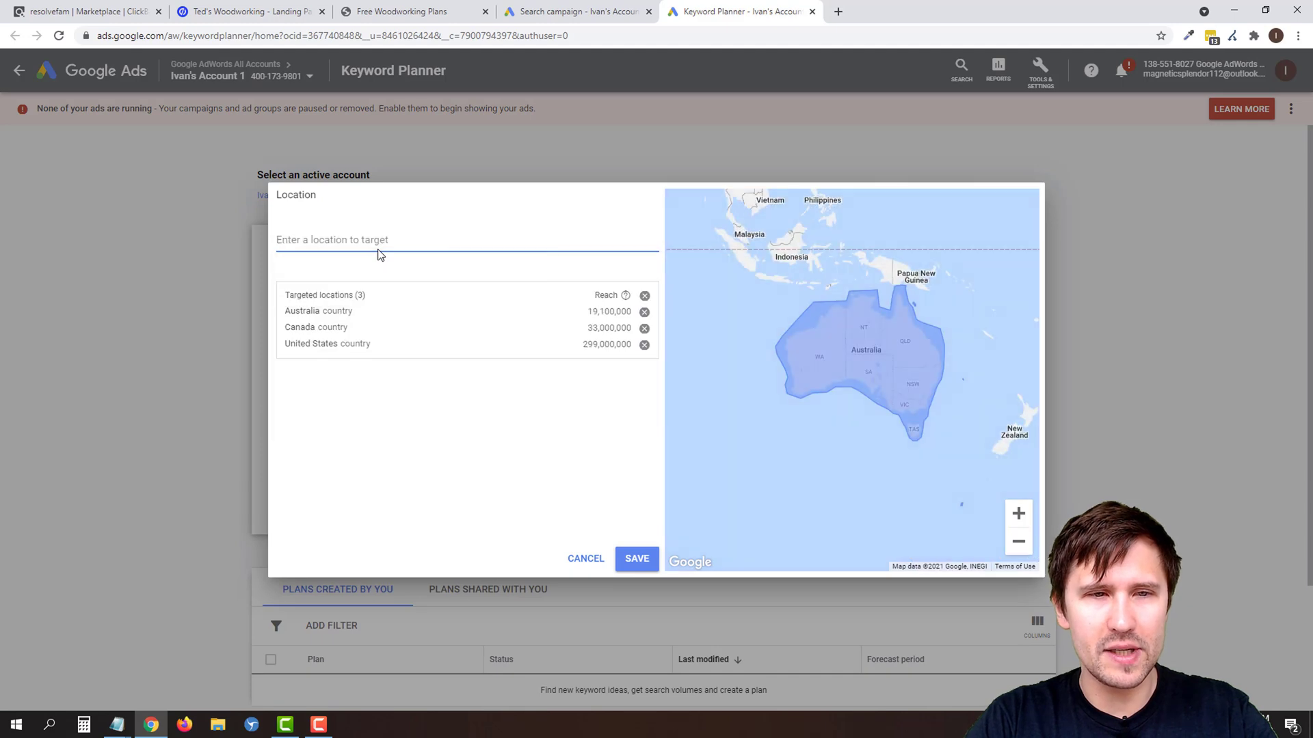
{"action": "type", "text": "new zeala"}
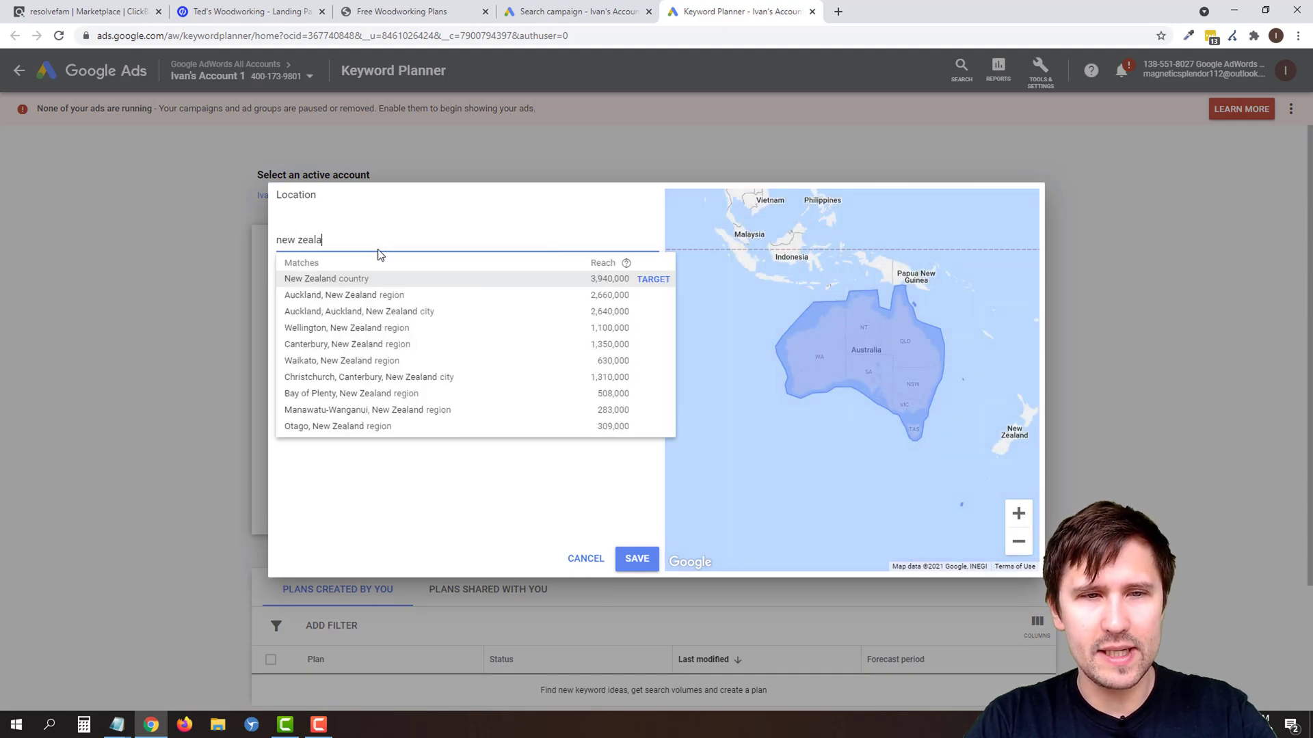
{"action": "key", "text": "Return"}
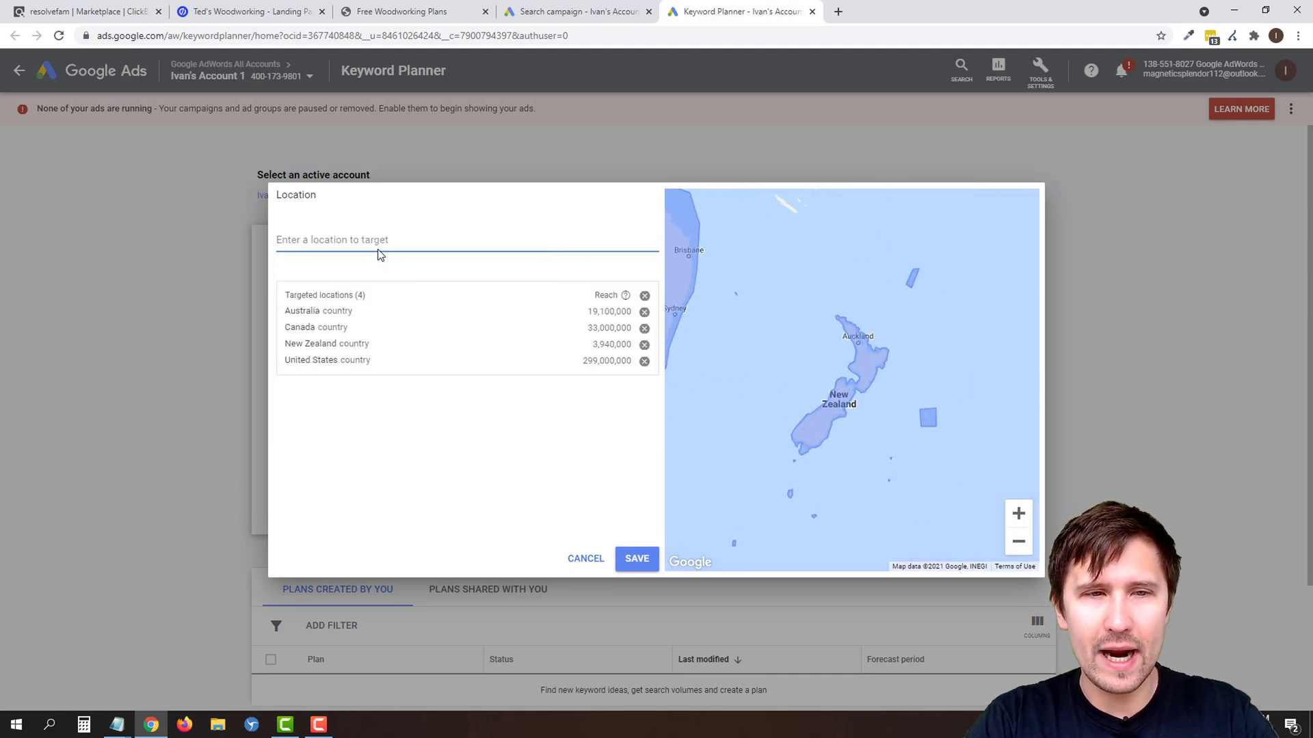
{"action": "type", "text": "united ki"}
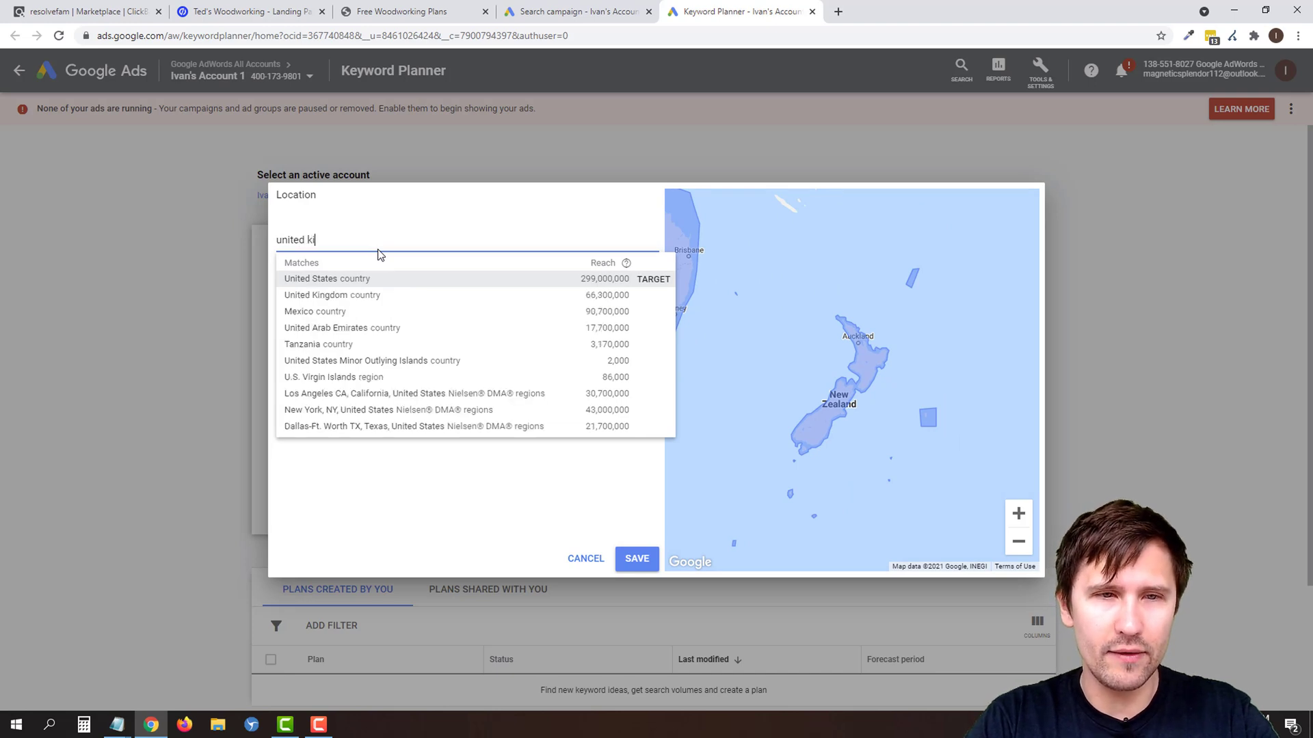
{"action": "type", "text": "n"}
{"action": "key", "text": "Return"}
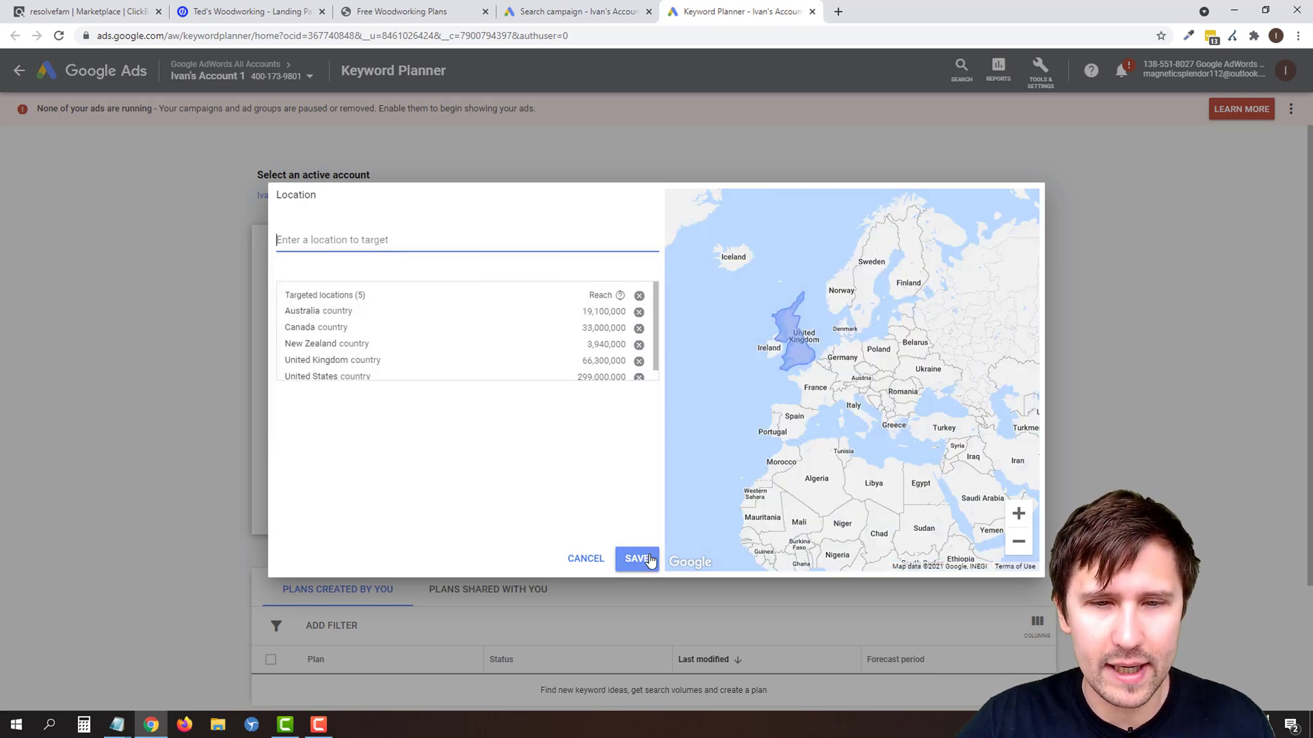
{"action": "left_click", "coordinate": [637, 558]}
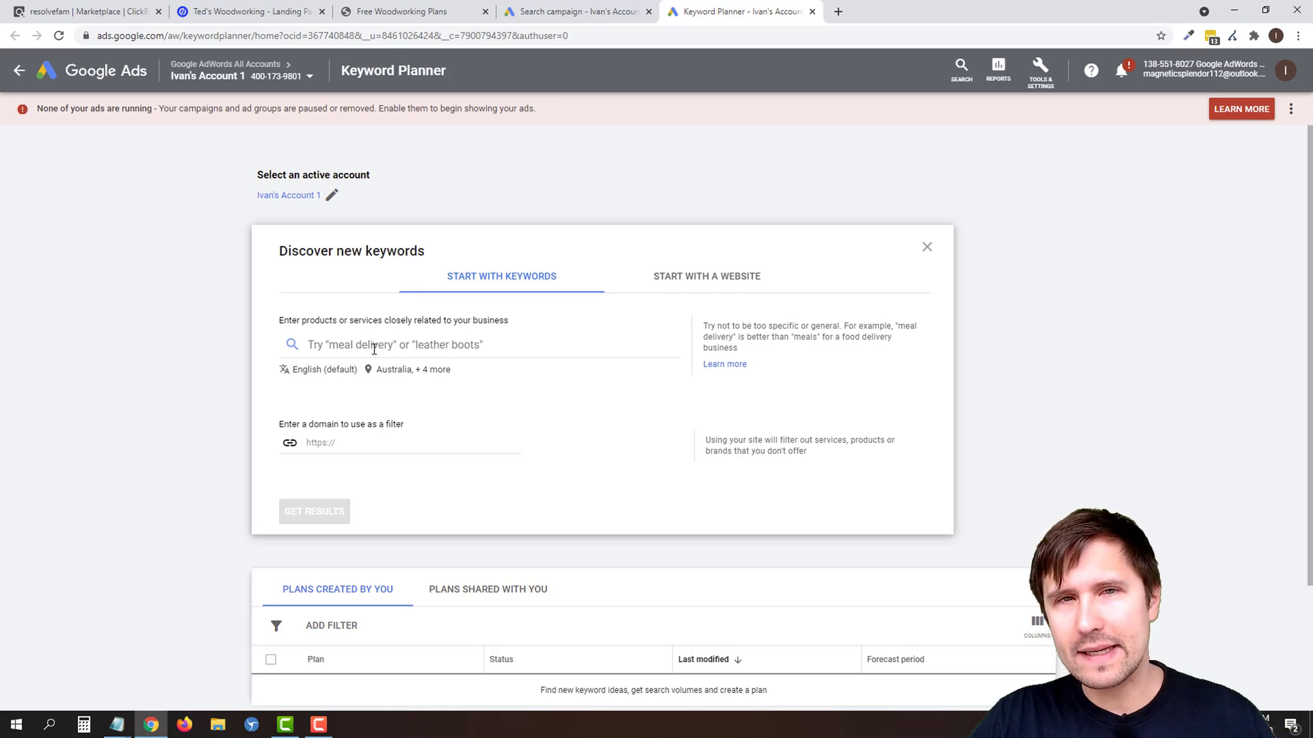
Review the woodworking landing page and check how relevant the suggested keywords in Ad group 1 are to it
{"action": "left_click", "coordinate": [402, 12]}
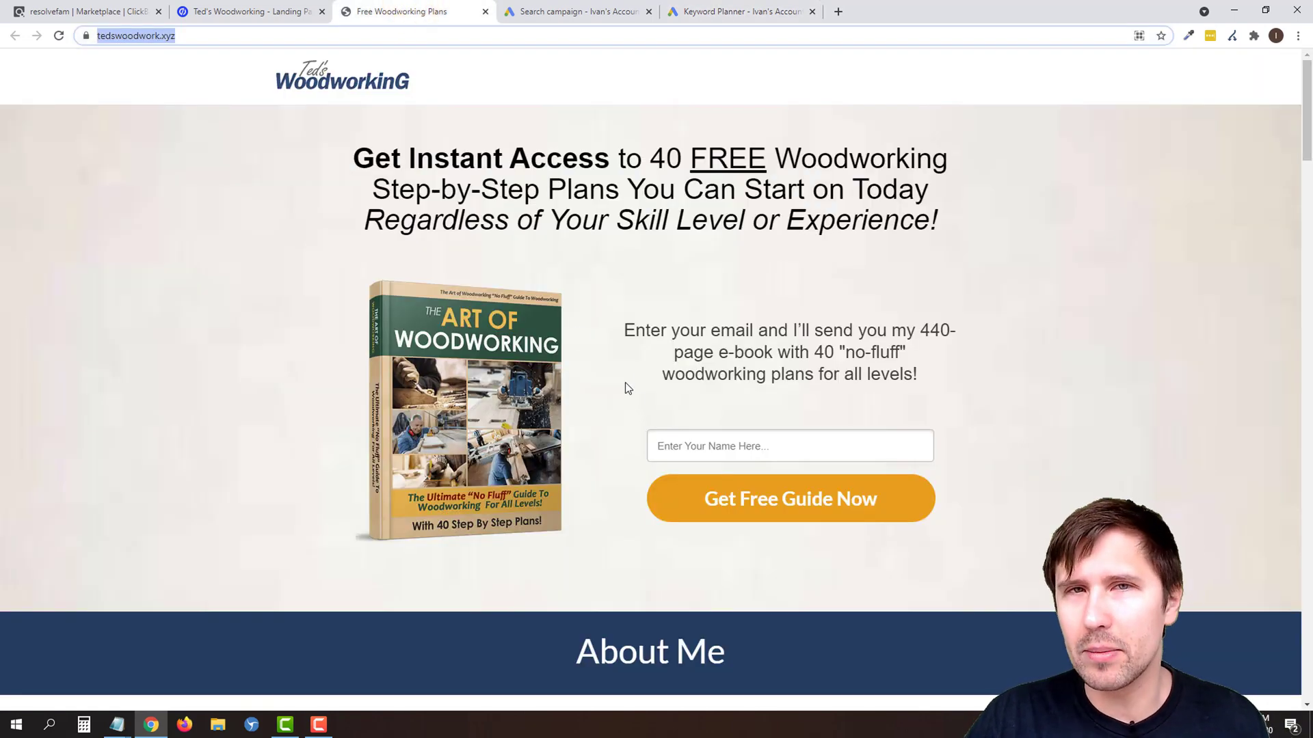
{"action": "left_click", "coordinate": [575, 9]}
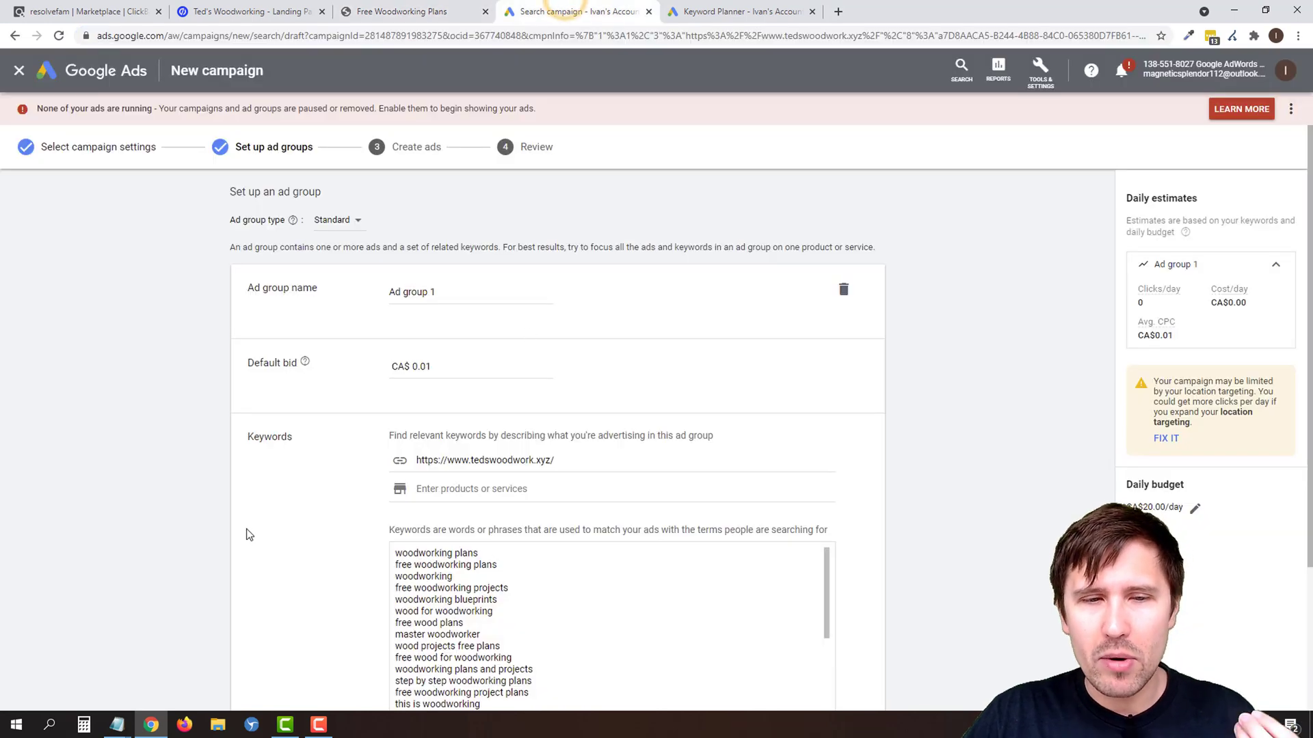
{"action": "left_click_drag", "start_coordinate": [485, 485], "coordinate": [365, 488]}
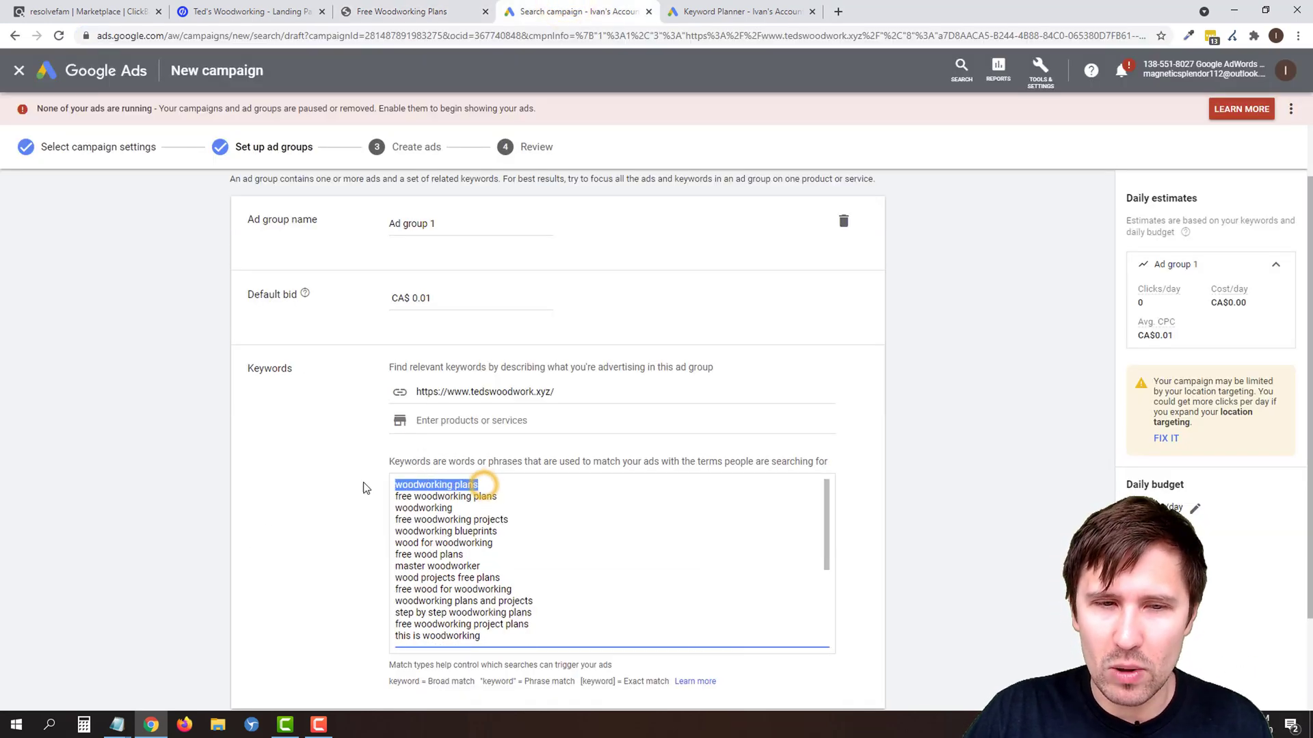
{"action": "left_click_drag", "start_coordinate": [453, 508], "coordinate": [390, 500]}
{"action": "left_click", "coordinate": [389, 499]}
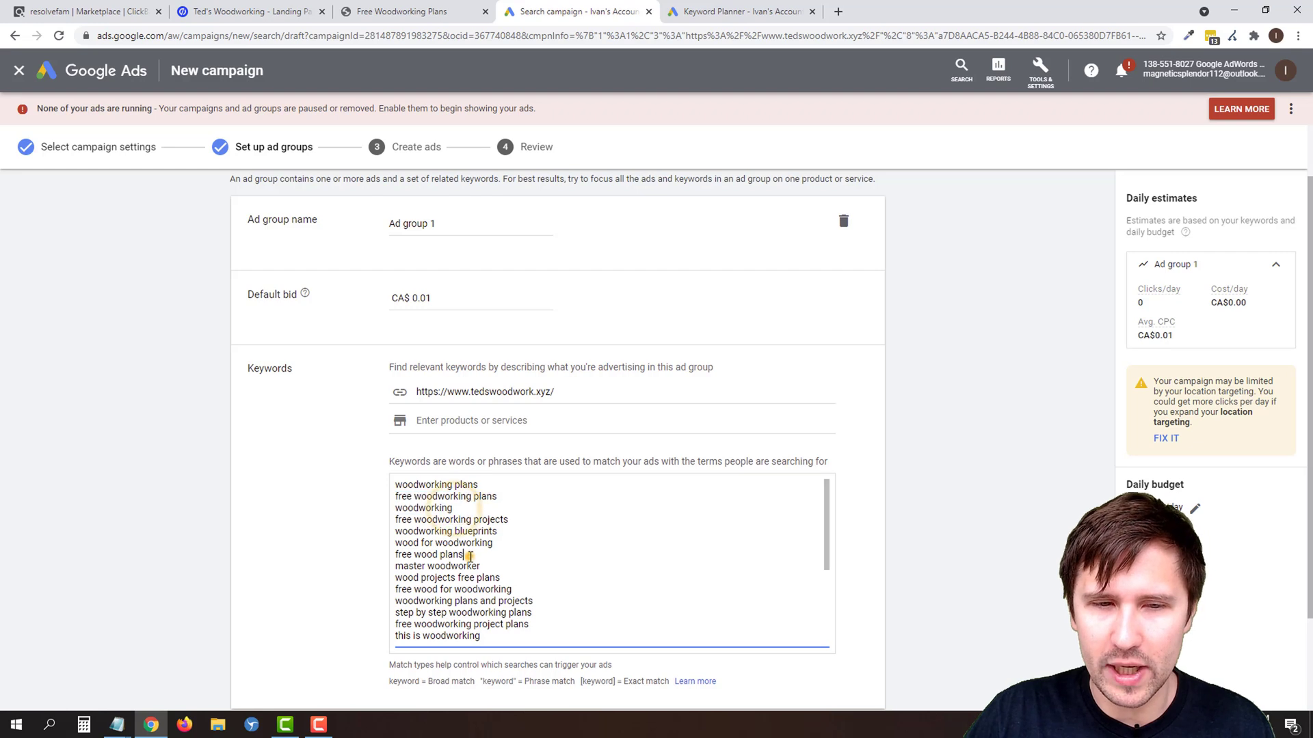
{"action": "left_click_drag", "start_coordinate": [487, 566], "coordinate": [396, 566]}
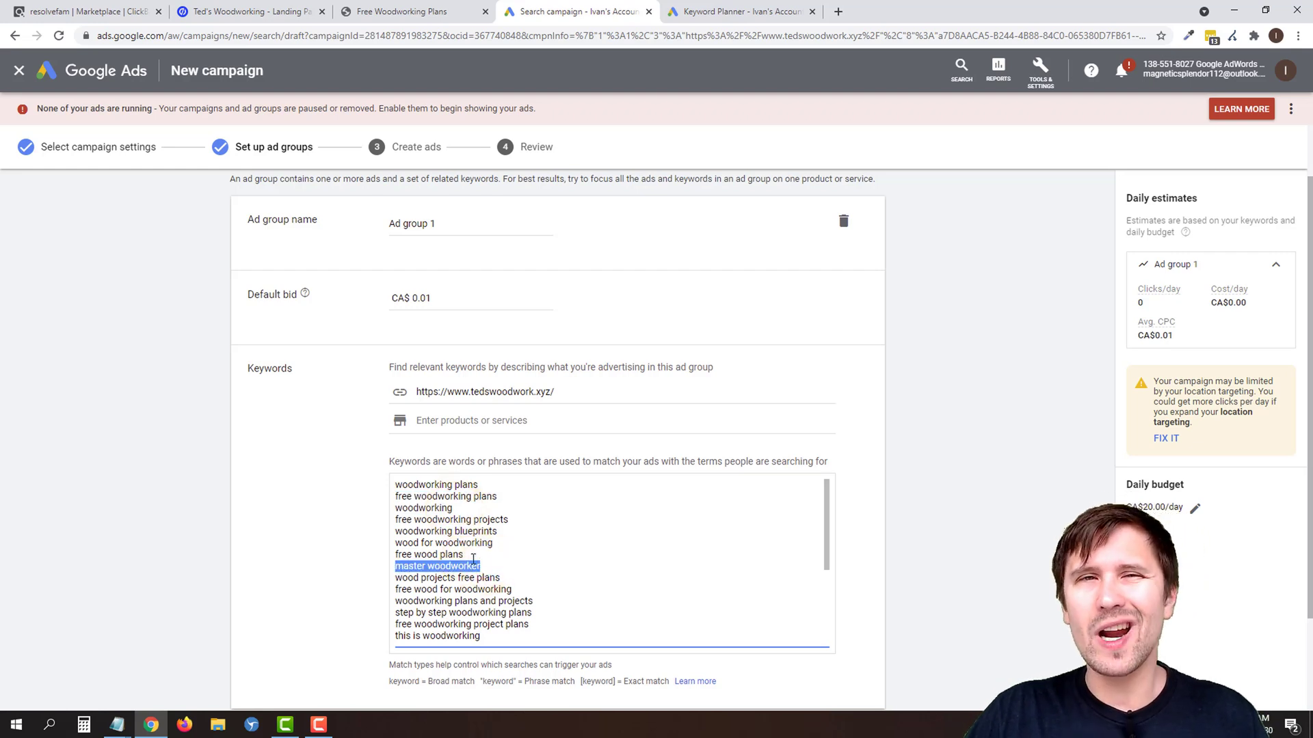
Turn the first suggested keyword, woodworking plans, into an exact match by enclosing it in square brackets
{"action": "left_click", "coordinate": [498, 485]}
{"action": "type", "text": "]"}
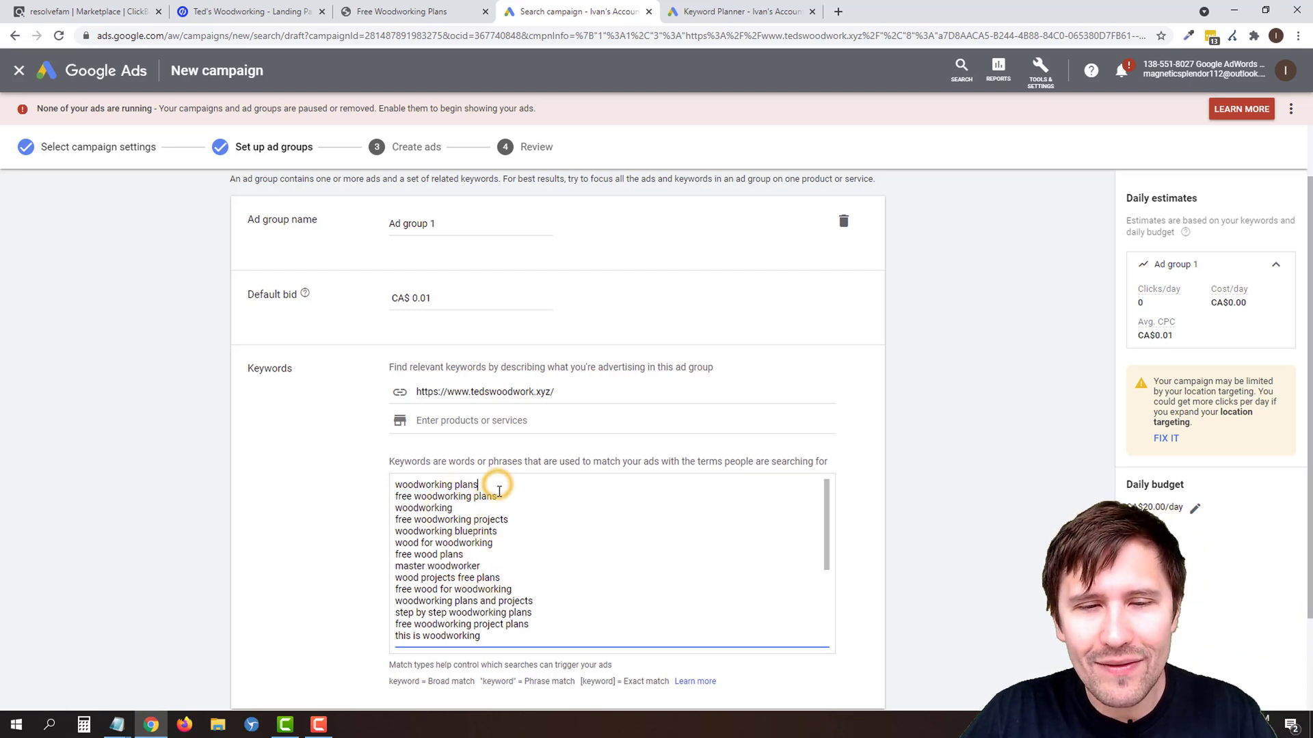
{"action": "left_click", "coordinate": [397, 485]}
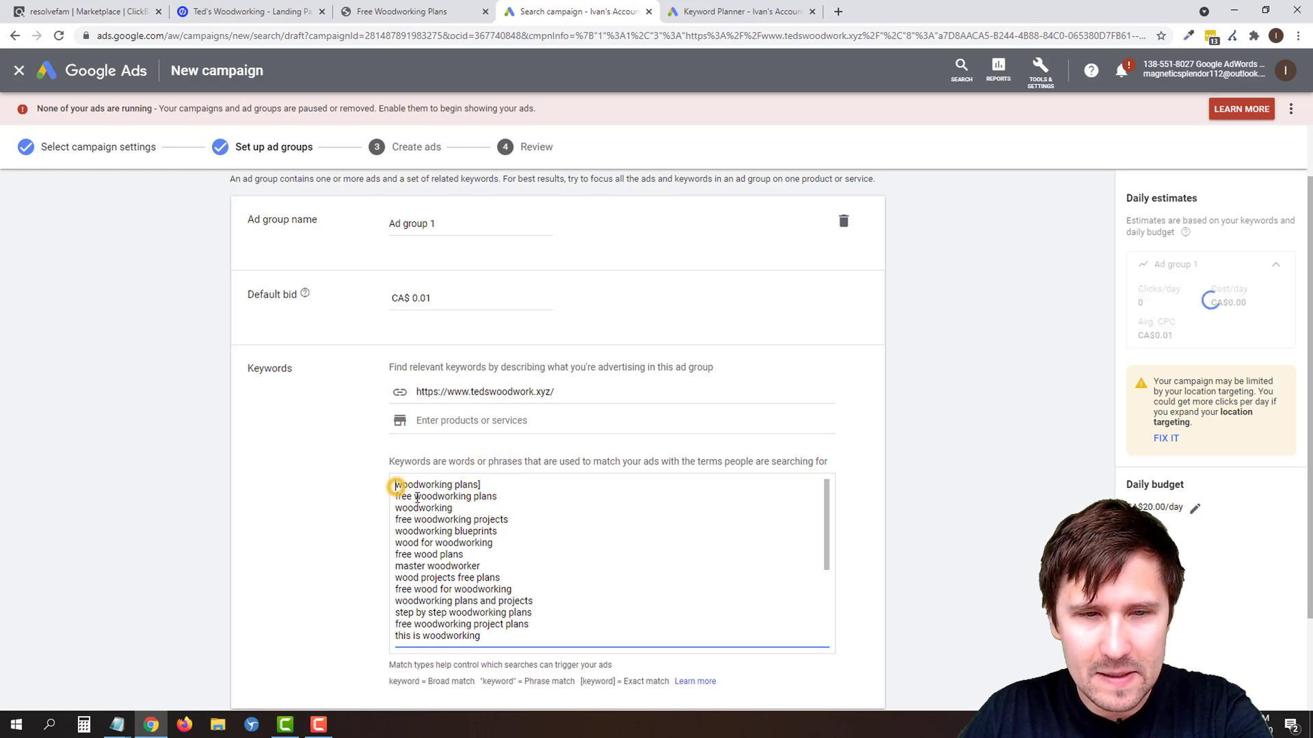
{"action": "type", "text": "["}
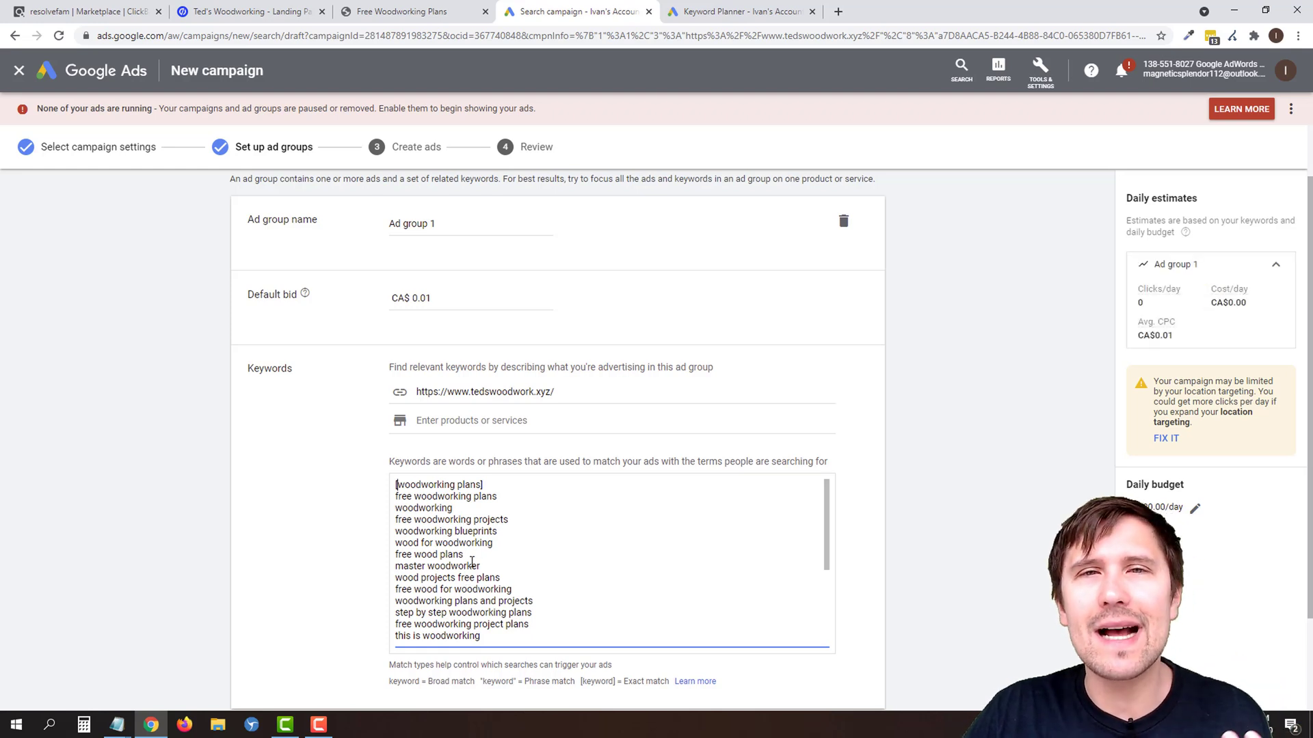
Delete all the suggested keywords from Ad group 1 so its keyword list is empty
{"action": "scroll", "coordinate": [499, 540], "scroll_direction": "down", "scroll_amount": 5}
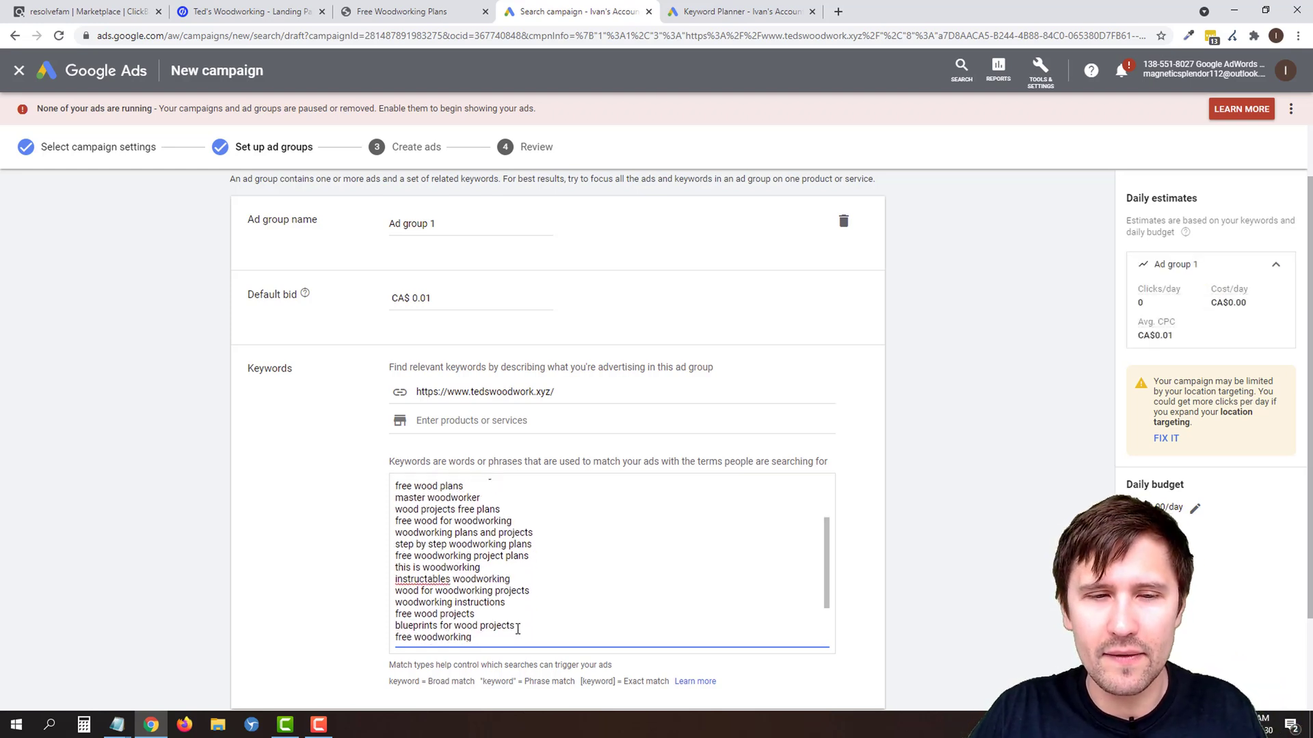
{"action": "left_click_drag", "start_coordinate": [513, 625], "coordinate": [544, 519]}
{"action": "key", "text": "BackSpace"}
{"action": "left_click", "coordinate": [557, 521]}
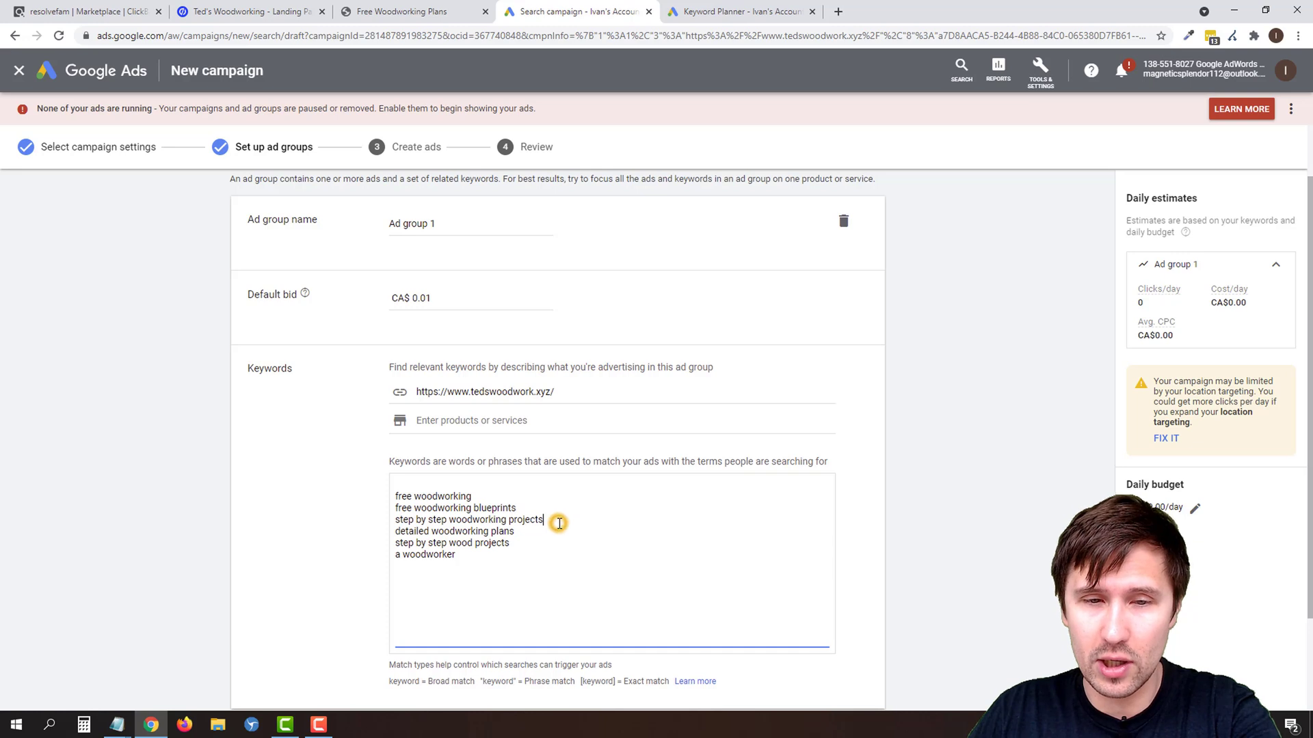
{"action": "key", "text": "ctrl+a"}
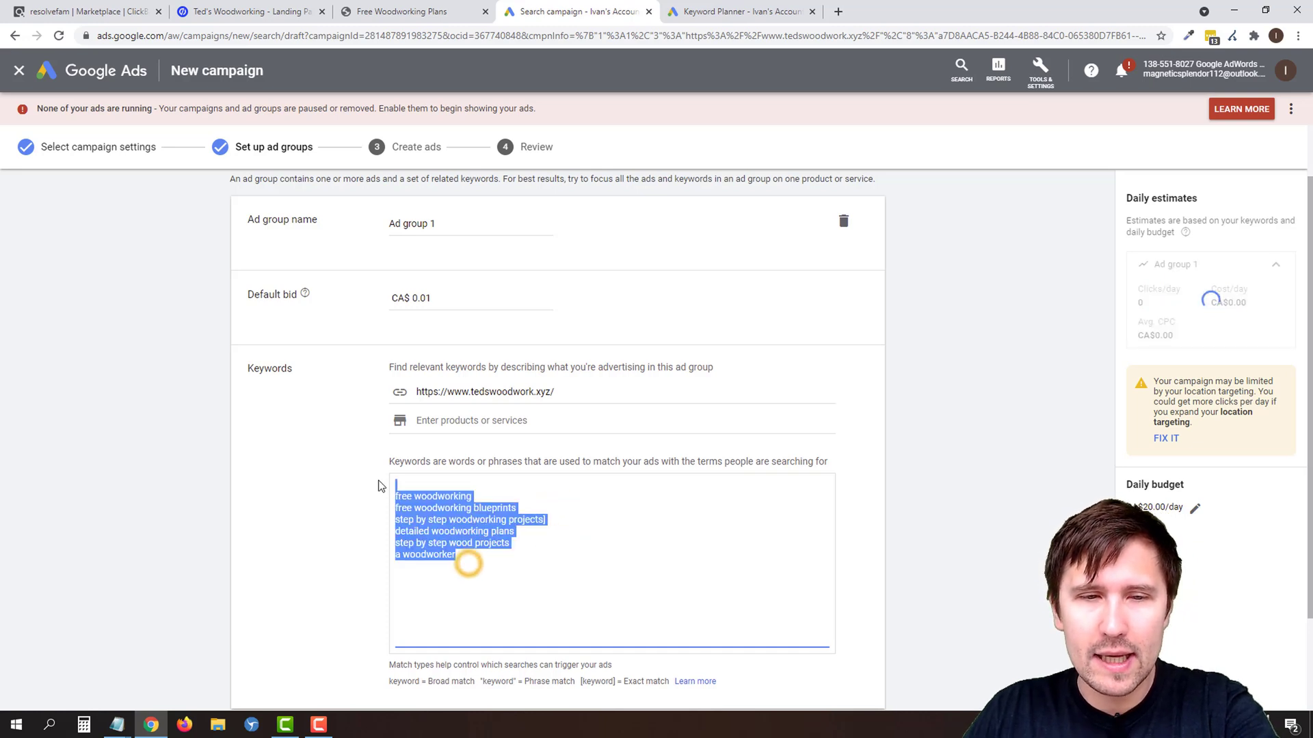
{"action": "key", "text": "BackSpace"}
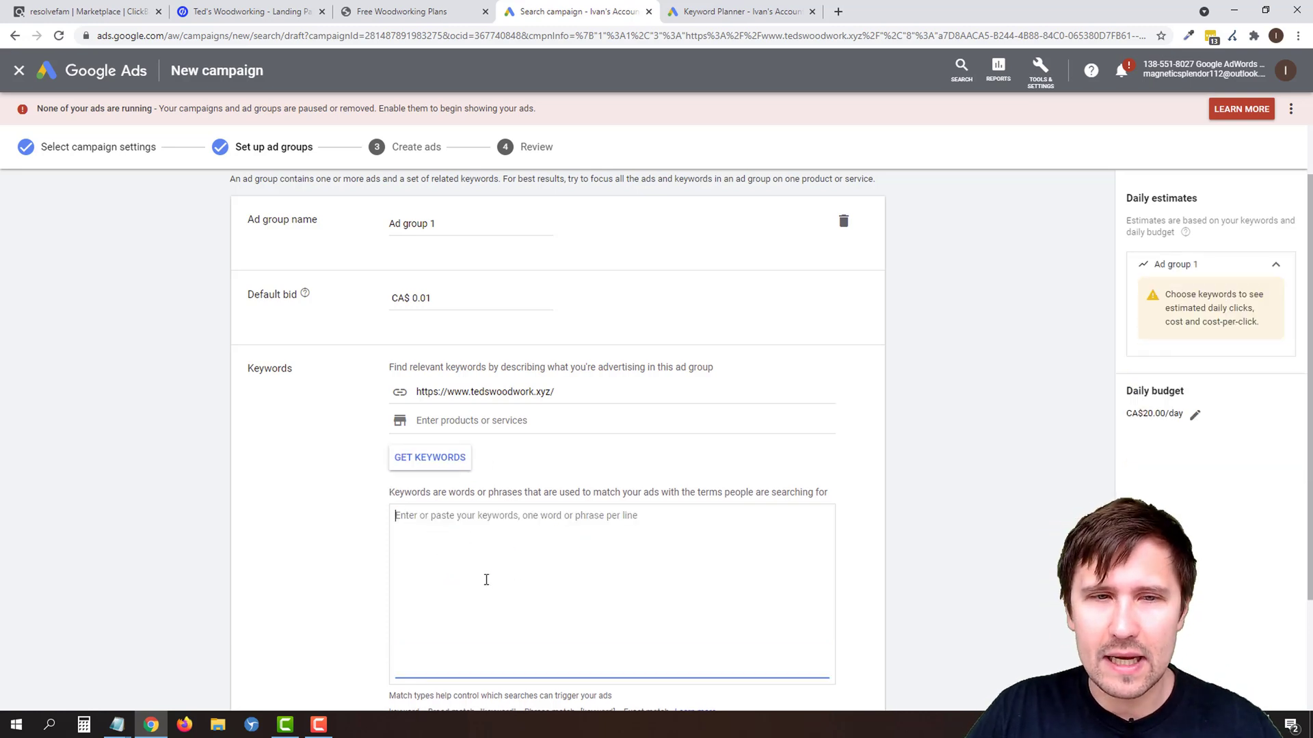
Return to Keyword Planner and enter "woodworking projects" and "woodworking plans" as seed keywords, consulting the landing page for ideas
{"action": "left_click", "coordinate": [752, 10]}
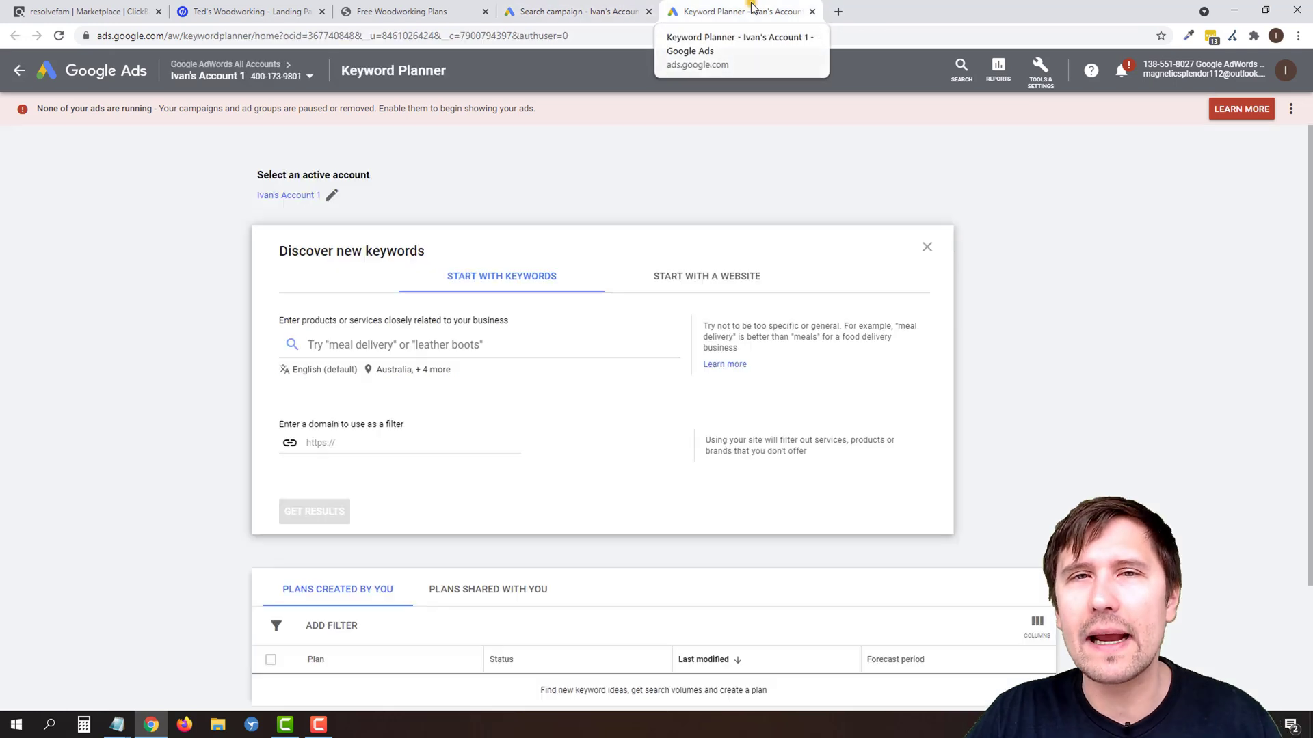
{"action": "left_click", "coordinate": [358, 343]}
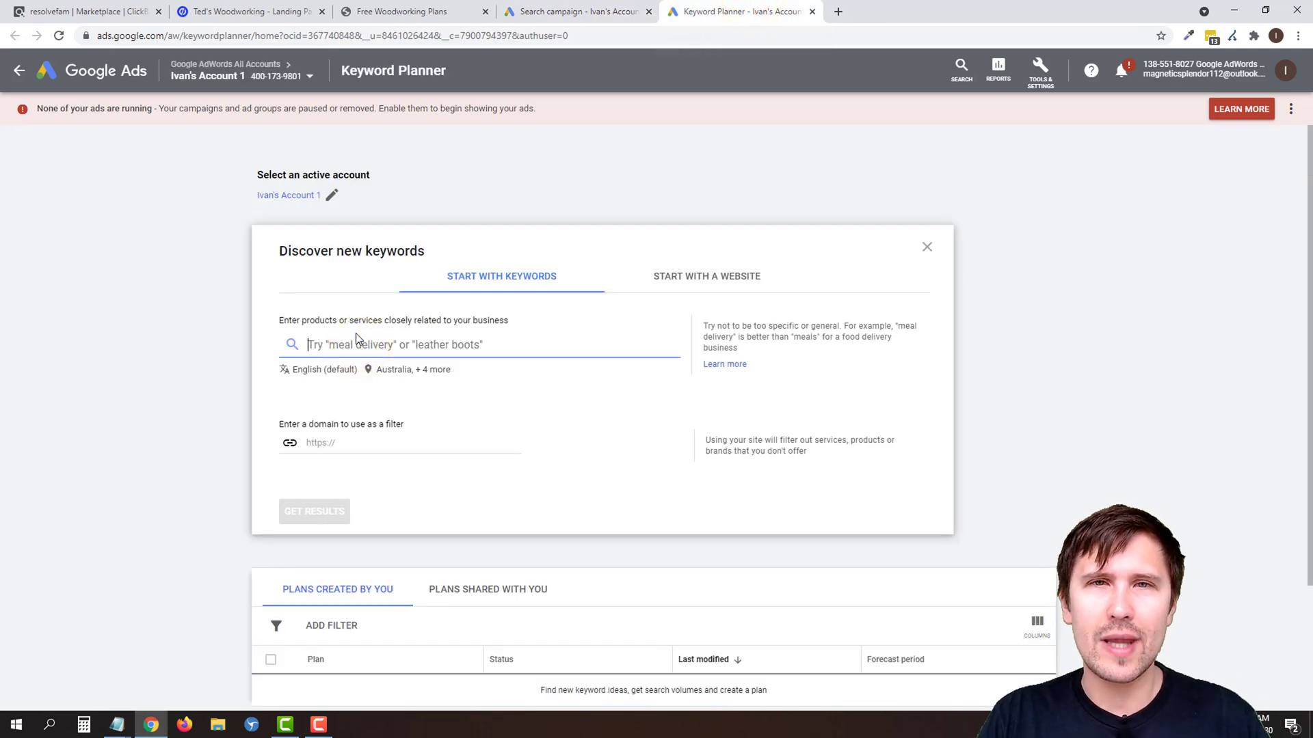
{"action": "left_click", "coordinate": [430, 9]}
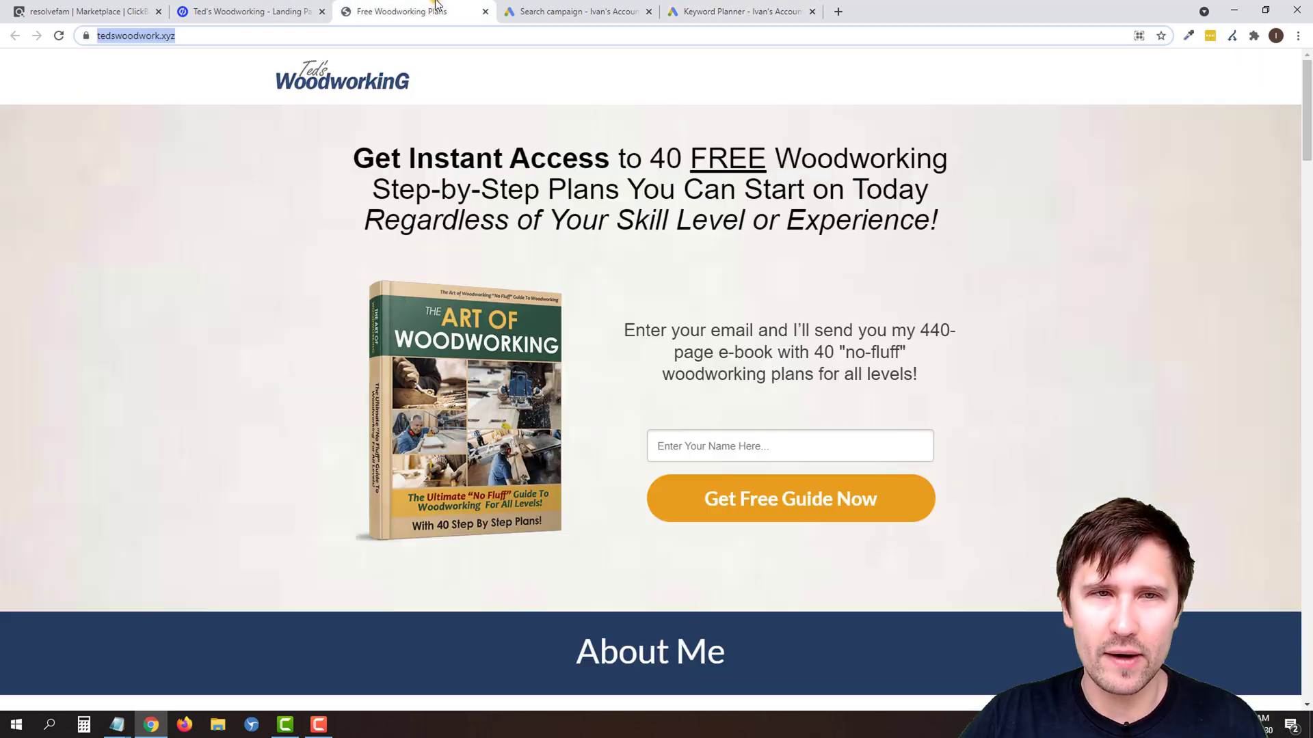
{"action": "left_click", "coordinate": [718, 11]}
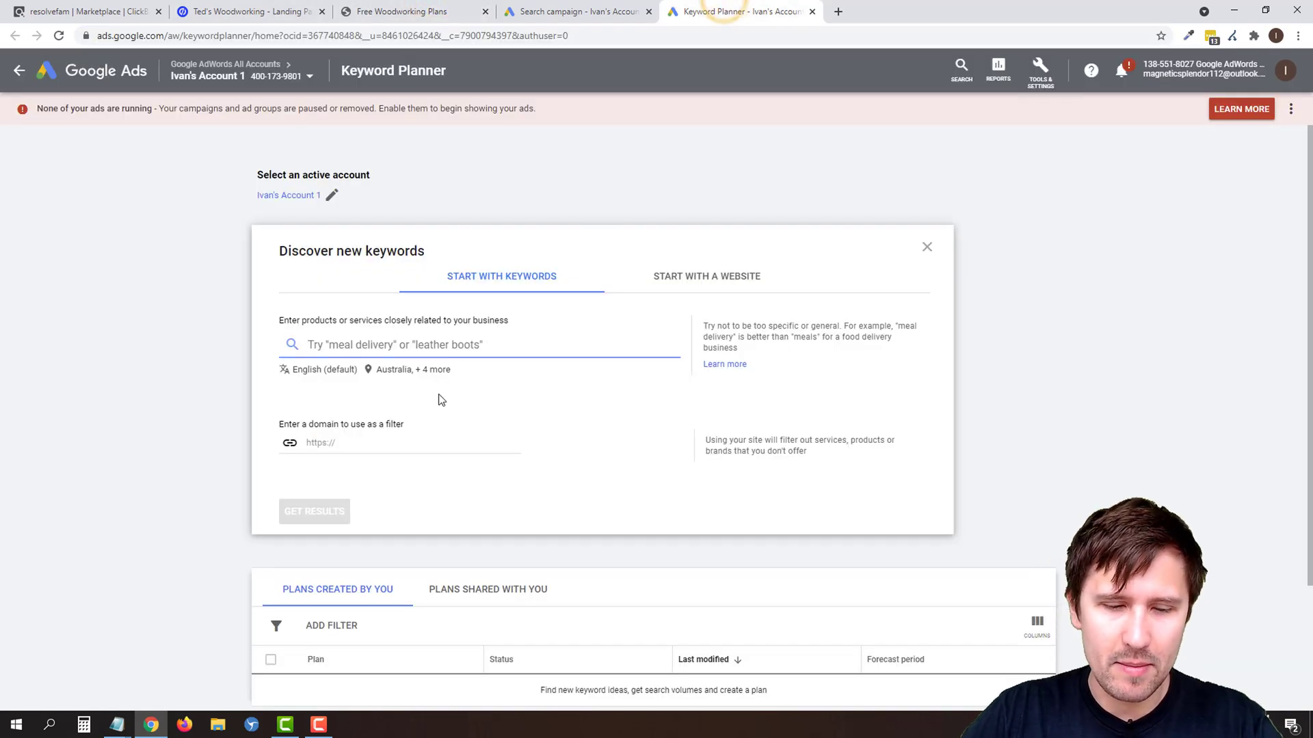
{"action": "type", "text": "woodworking projec"}
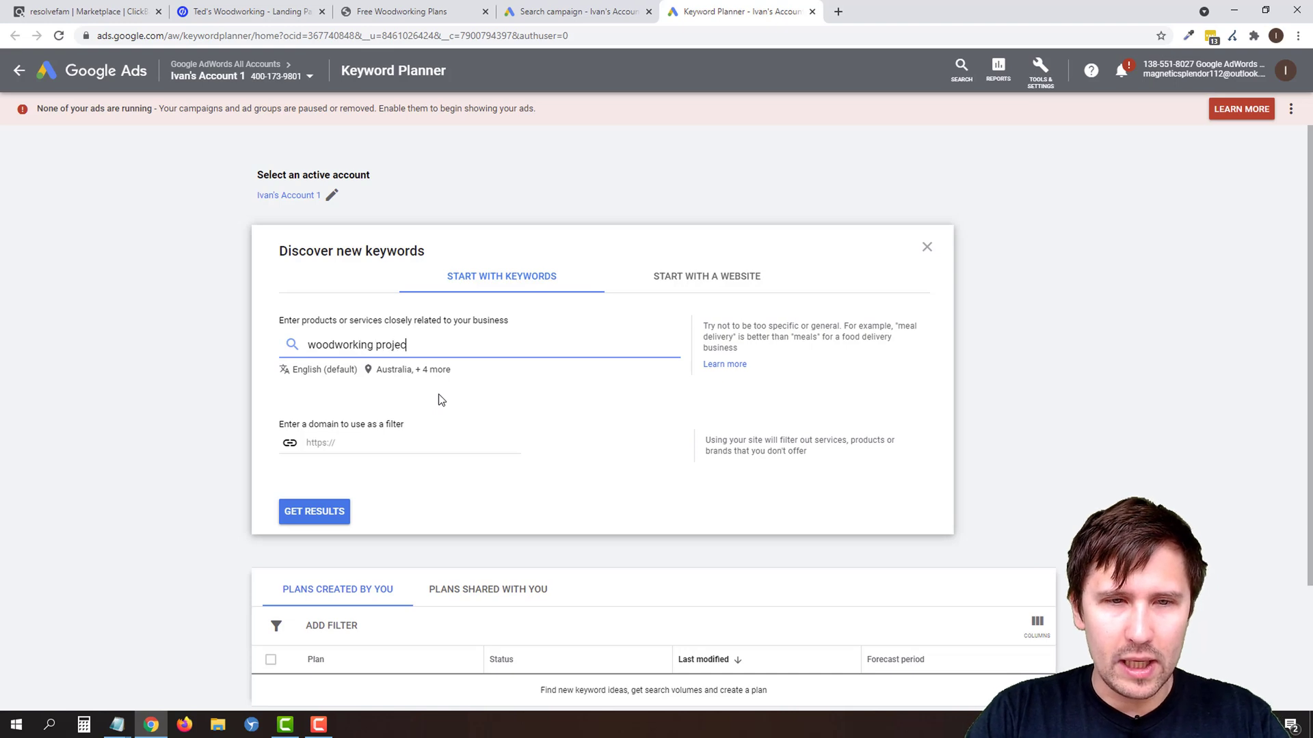
{"action": "type", "text": "ts"}
{"action": "key", "text": "Return"}
{"action": "type", "text": "woo"}
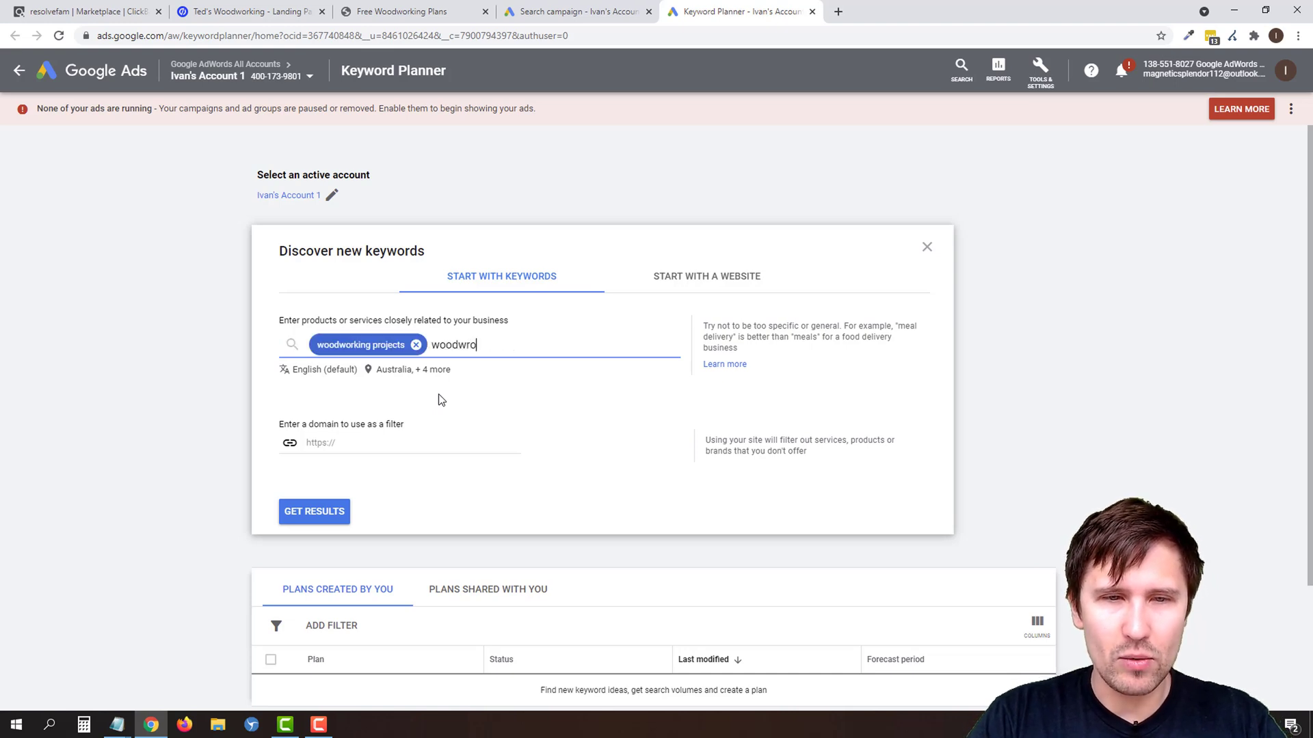
{"action": "type", "text": "dworking plans"}
{"action": "key", "text": "Return"}
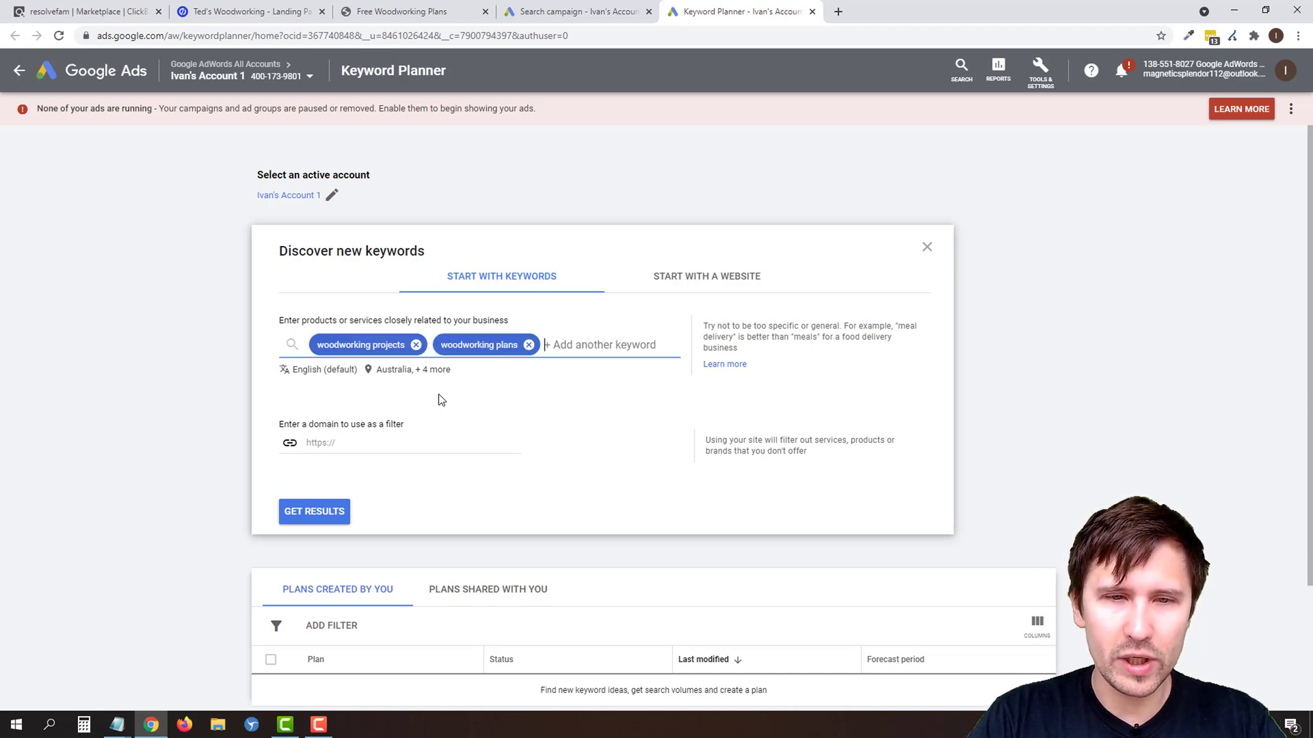
Add "step by step woodworking plans" as a third seed keyword and get the keyword ideas
{"action": "type", "text": "step by ste"}
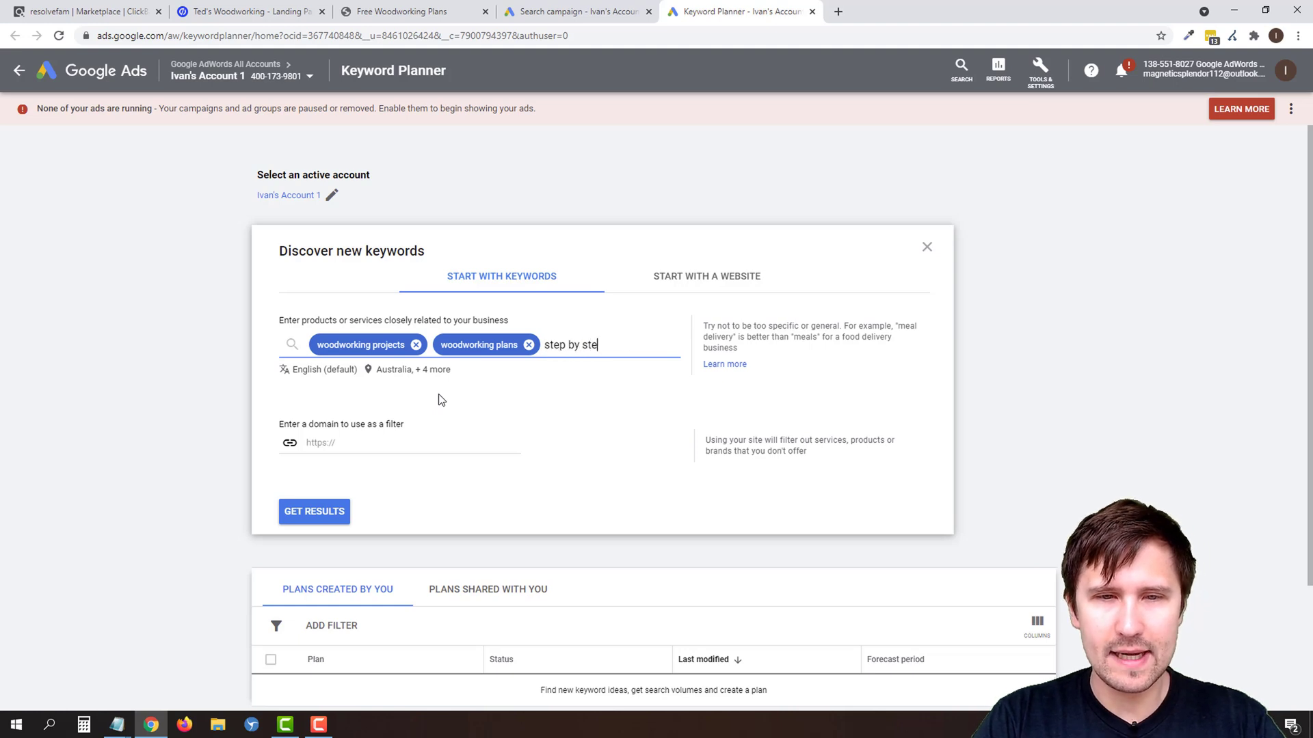
{"action": "type", "text": "p woodworking plans"}
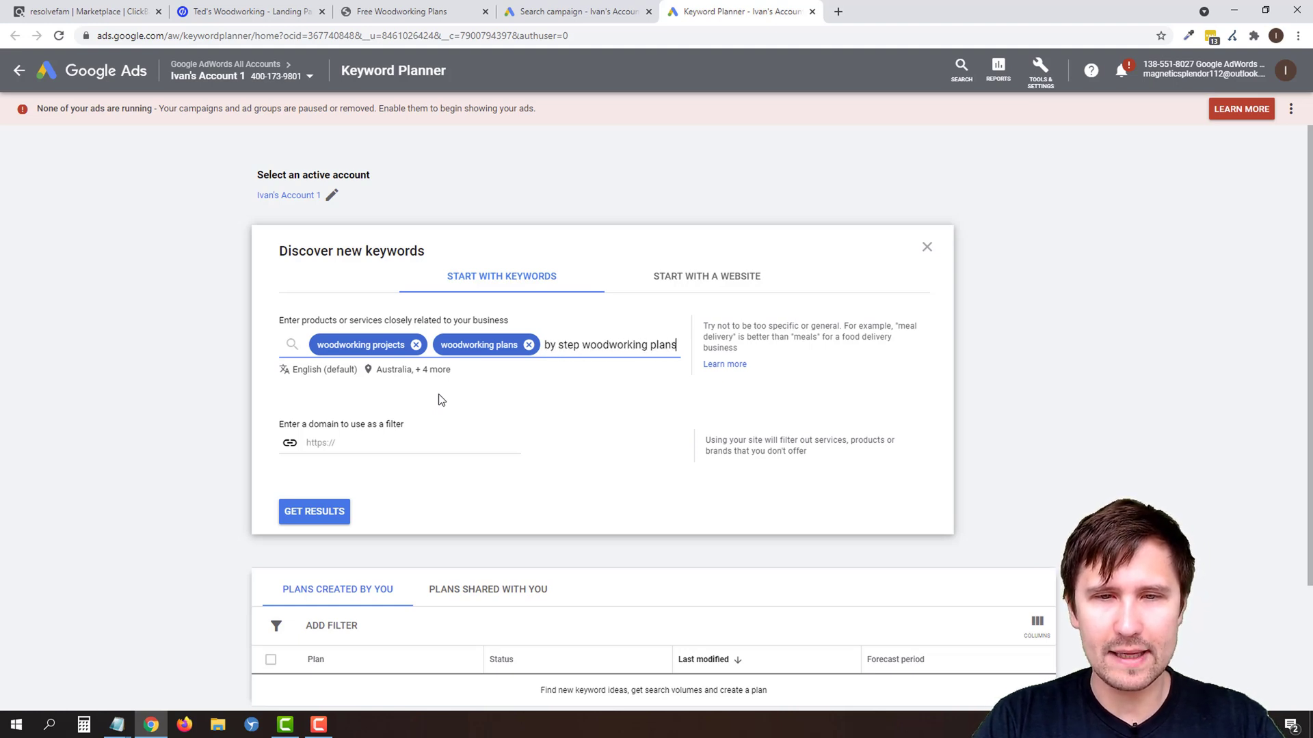
{"action": "key", "text": "Return"}
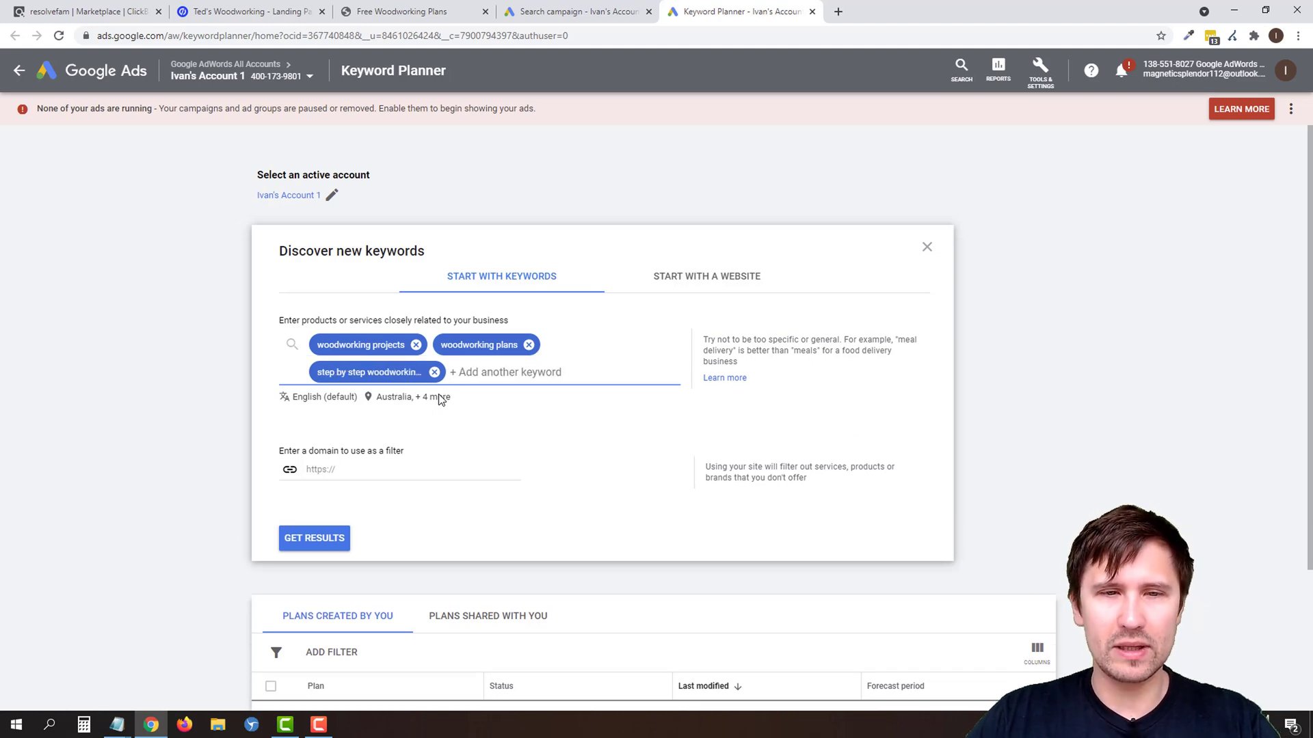
{"action": "left_click", "coordinate": [309, 536]}
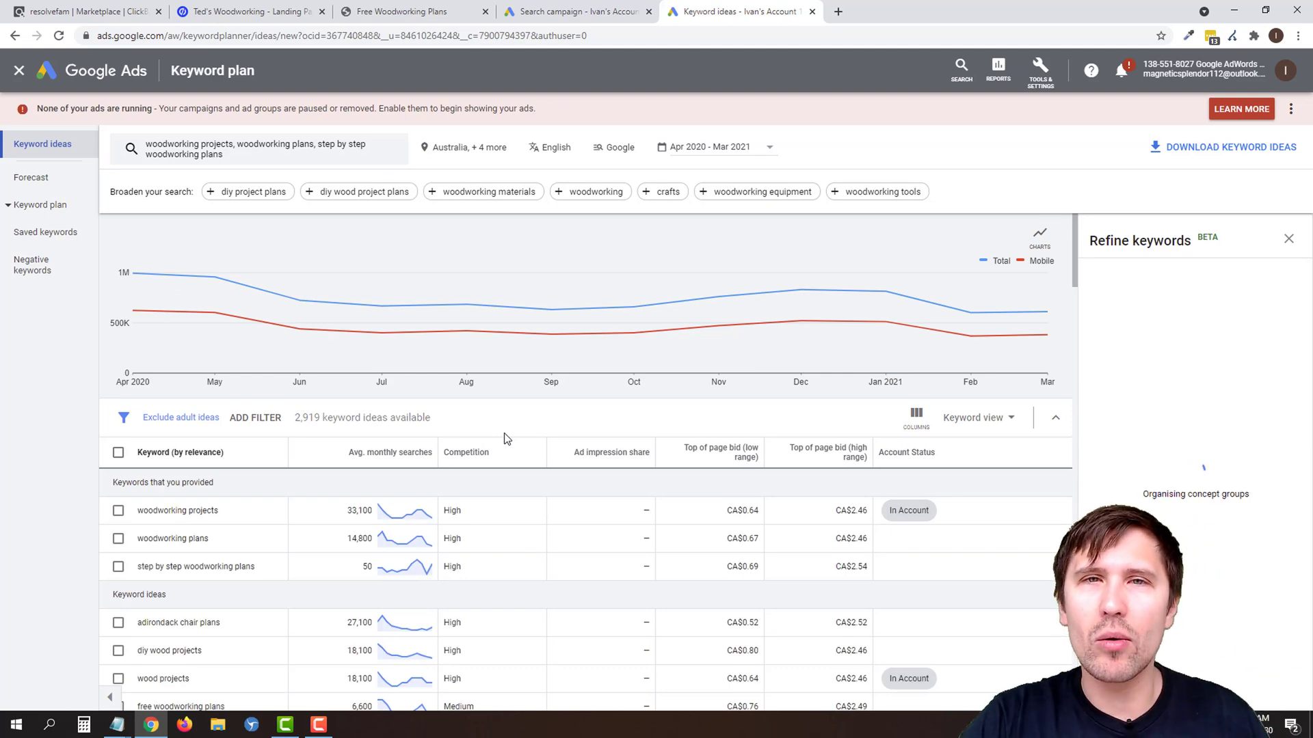
Glance back at the ad group setup, then examine the average monthly searches of the three provided keywords in the keyword ideas
{"action": "left_click", "coordinate": [583, 10]}
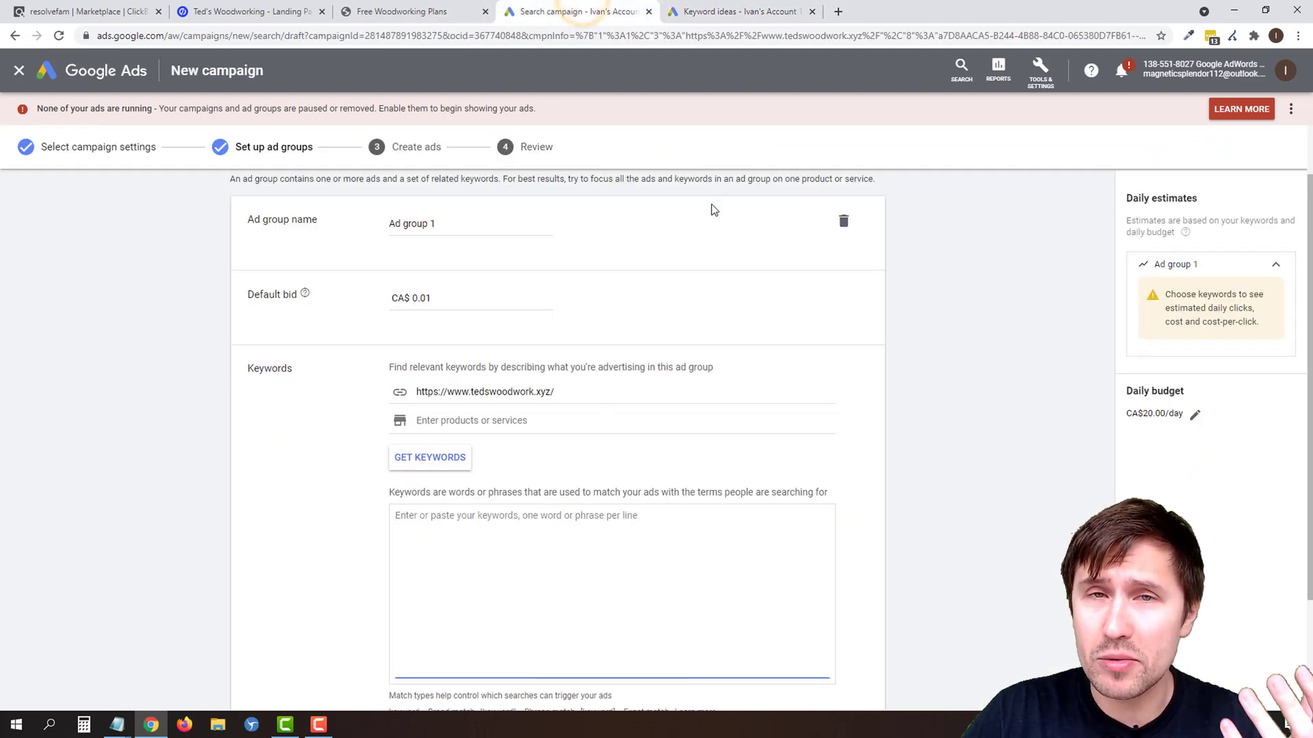
{"action": "left_click", "coordinate": [740, 9]}
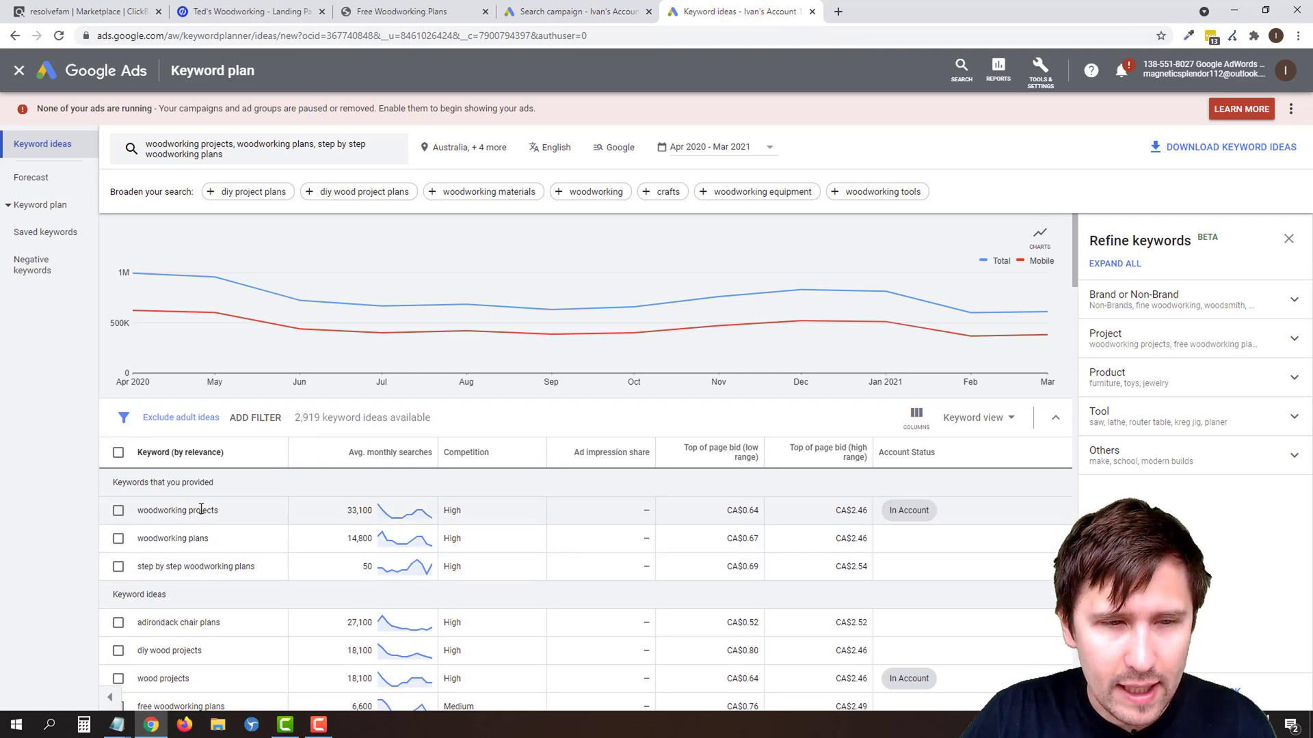
{"action": "left_click", "coordinate": [344, 510]}
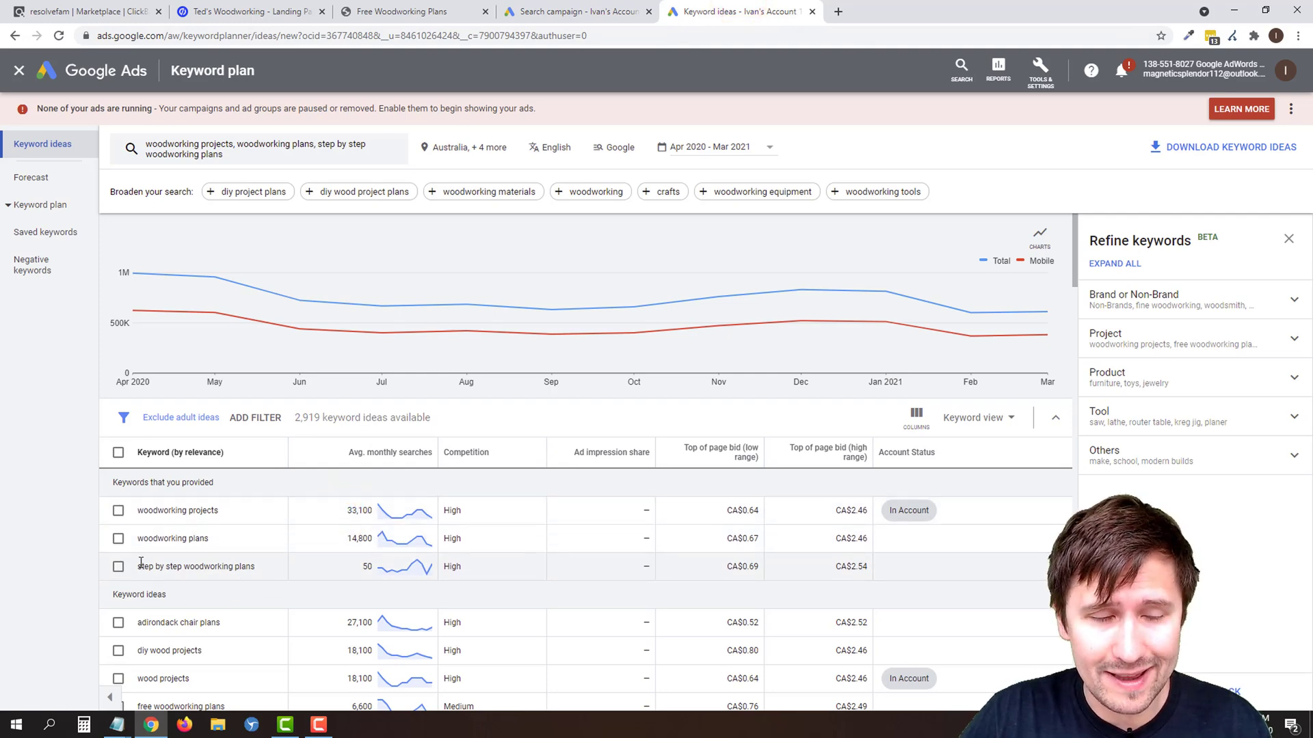
{"action": "left_click_drag", "start_coordinate": [141, 562], "coordinate": [252, 562]}
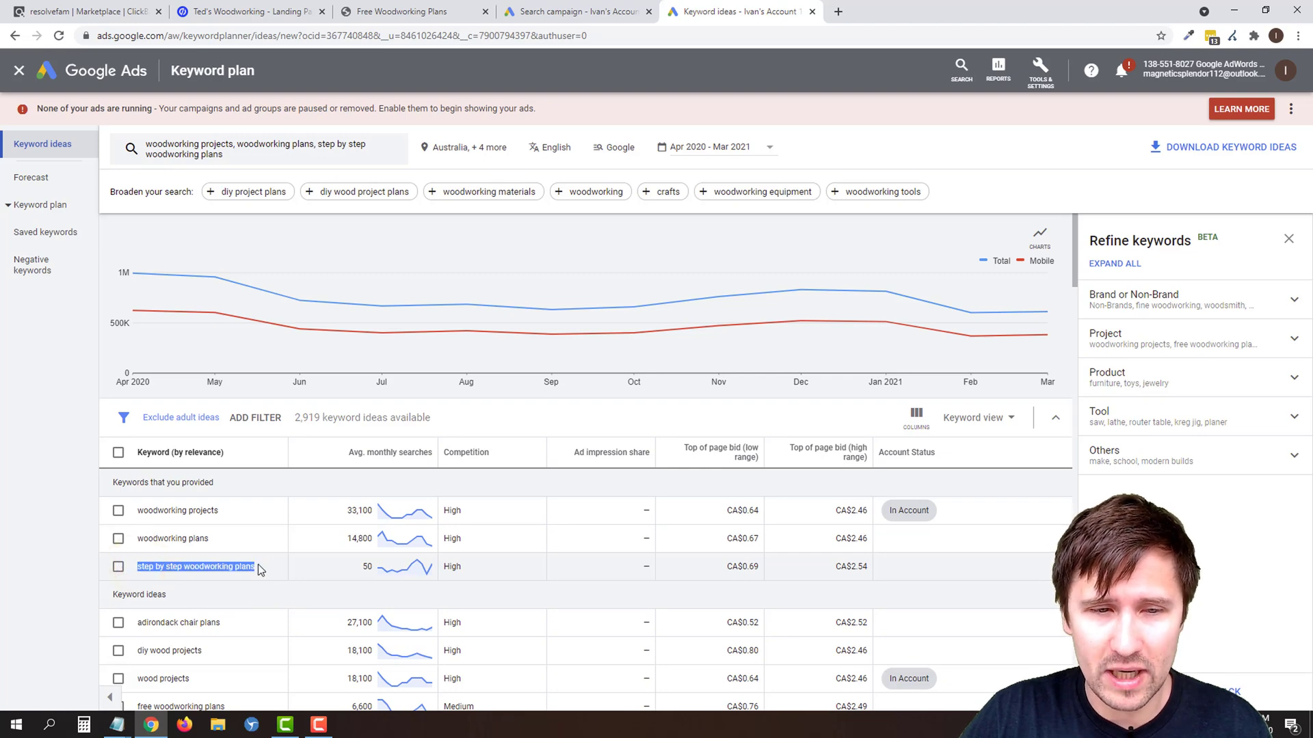
Copy "step by step woodworking plans" from the keyword ideas into the keyword list of Ad group 1
{"action": "double_click", "coordinate": [367, 568]}
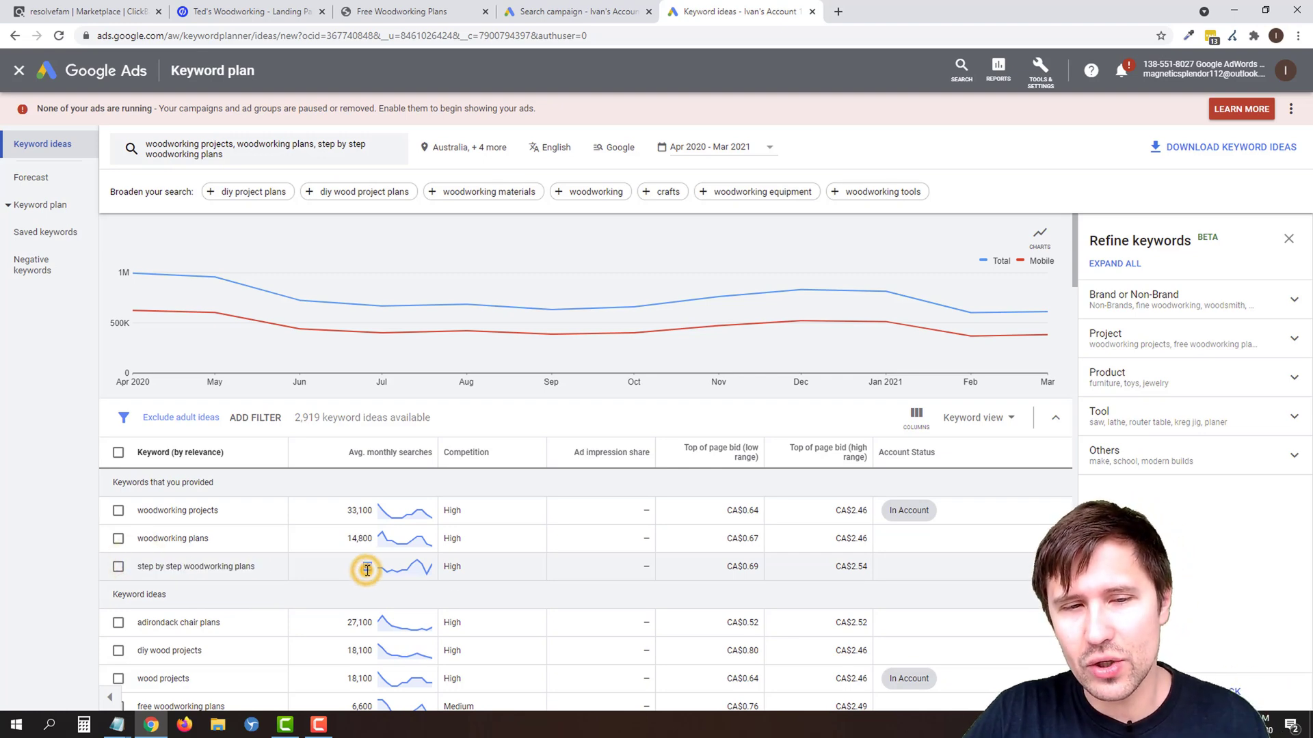
{"action": "scroll", "coordinate": [347, 590], "scroll_direction": "down", "scroll_amount": 2}
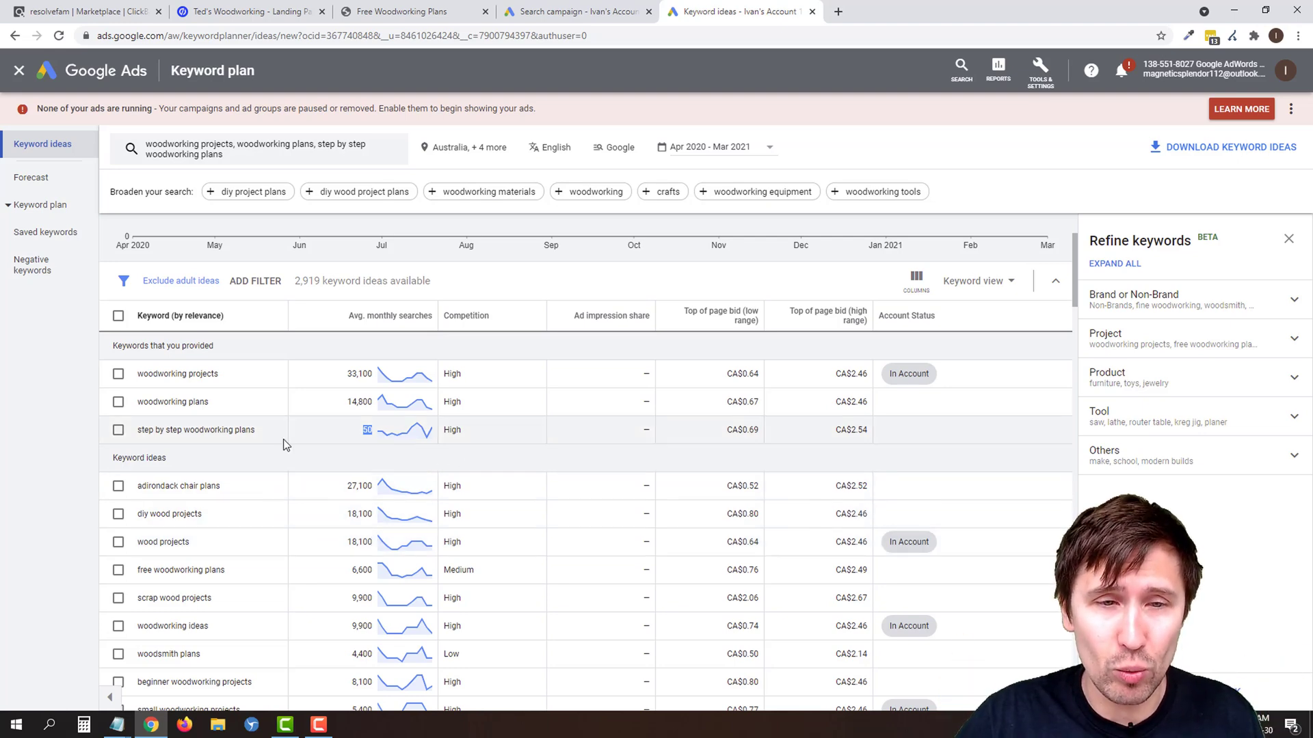
{"action": "triple_click", "coordinate": [205, 430]}
{"action": "right_click", "coordinate": [204, 431]}
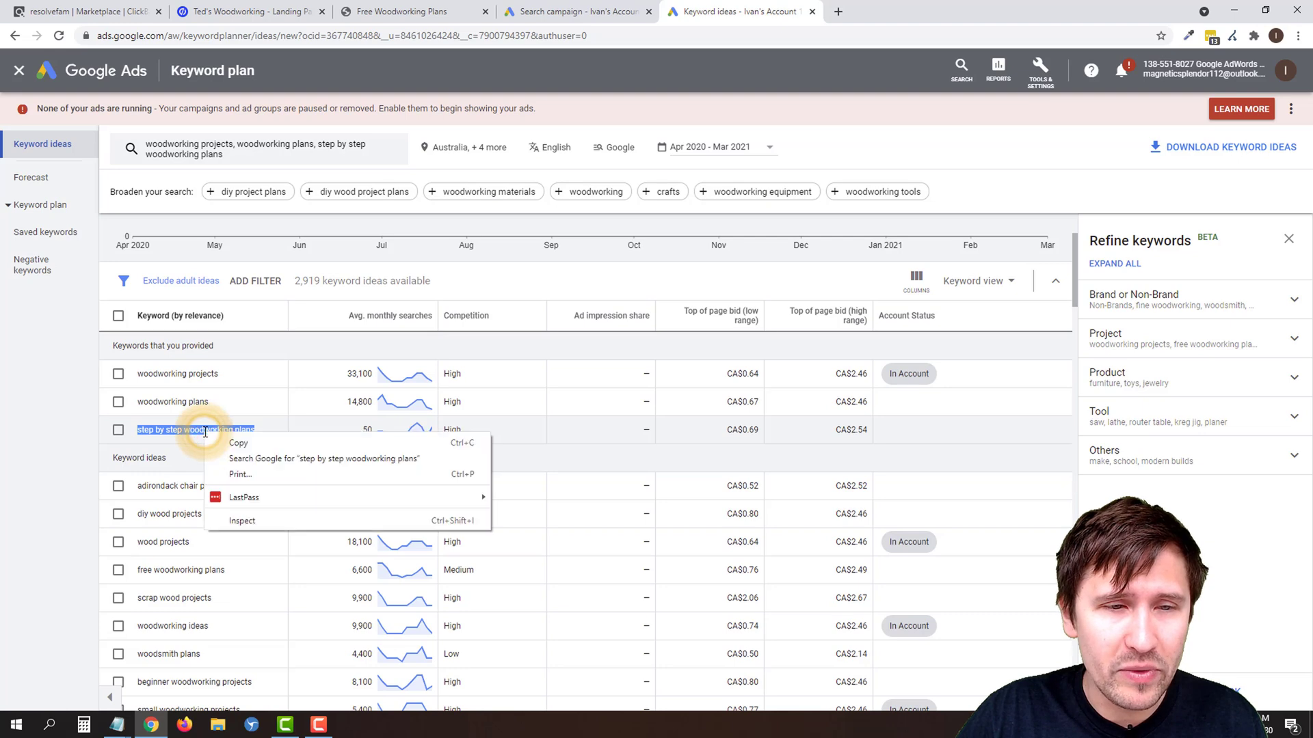
{"action": "left_click", "coordinate": [212, 442]}
{"action": "left_click", "coordinate": [543, 11]}
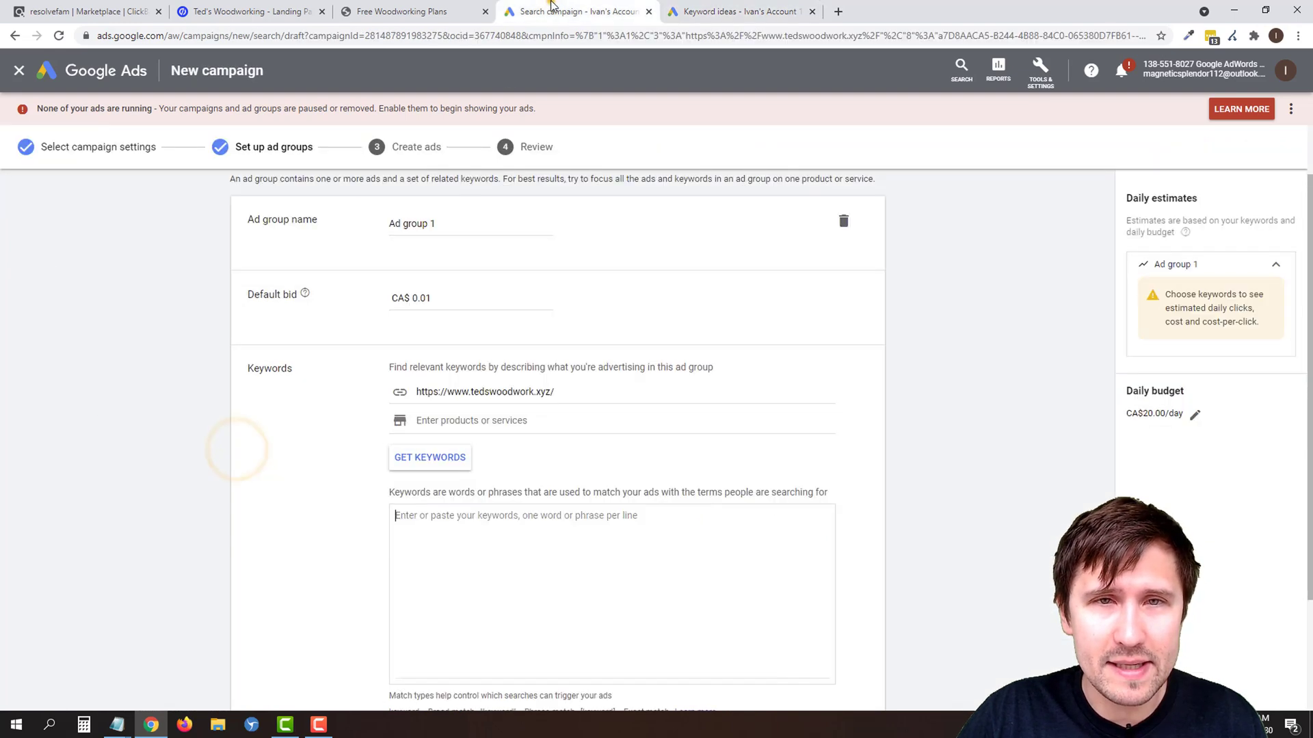
{"action": "right_click", "coordinate": [430, 517]}
{"action": "left_click", "coordinate": [485, 389]}
Make the ad group keyword exact match by enclosing it in square brackets: [step by step woodworking plans]
{"action": "left_click", "coordinate": [536, 485]}
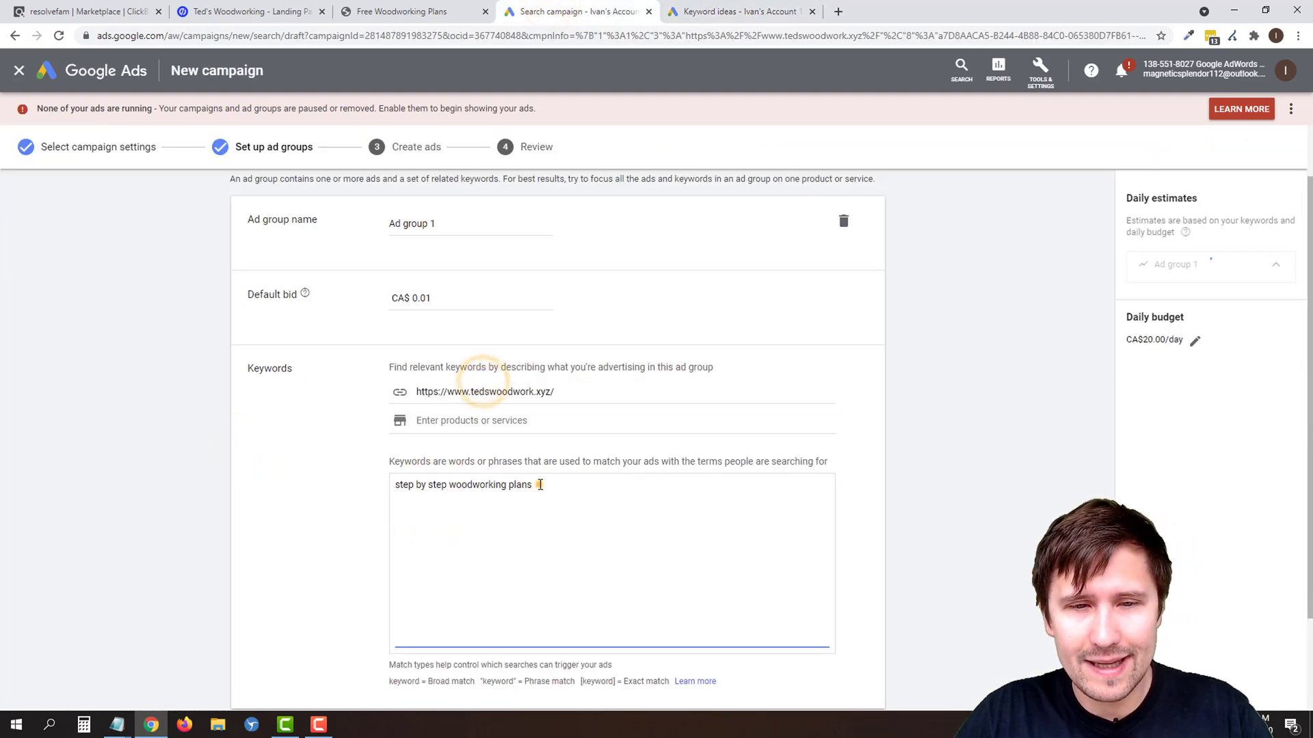
{"action": "type", "text": "]"}
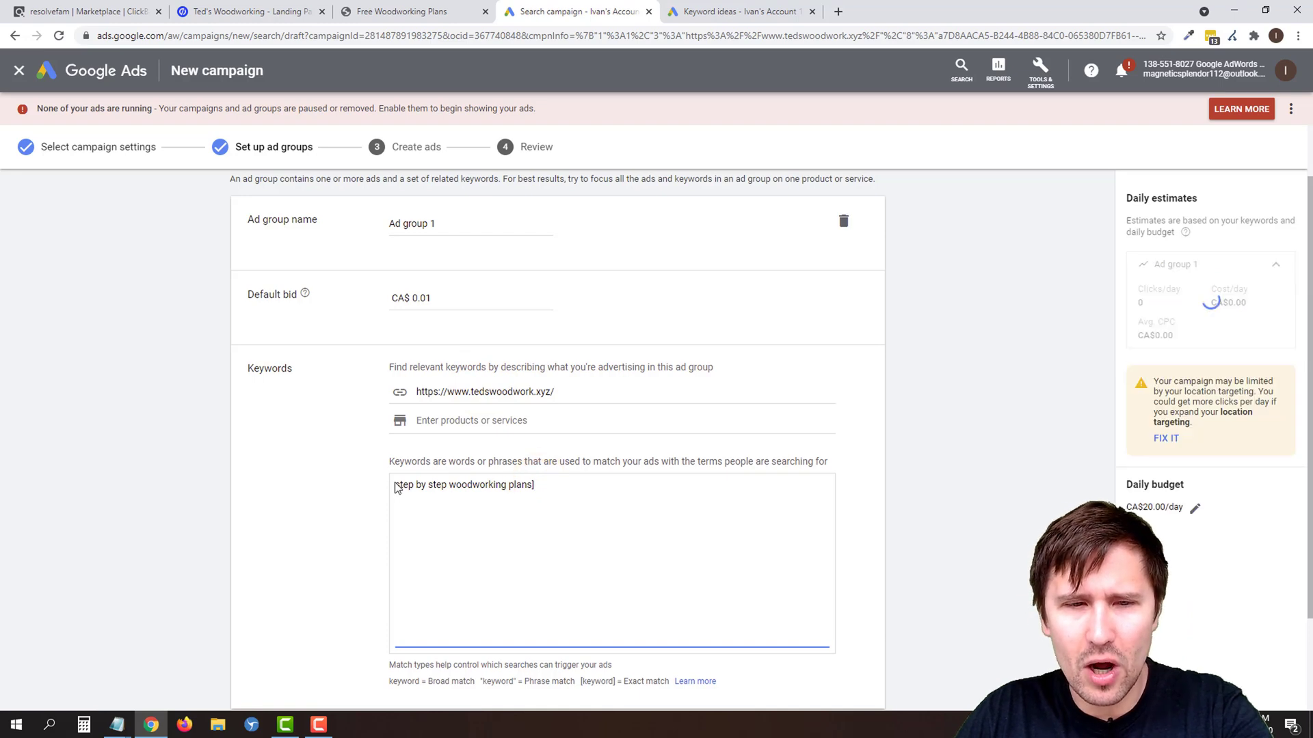
{"action": "left_click", "coordinate": [395, 484]}
{"action": "type", "text": "["}
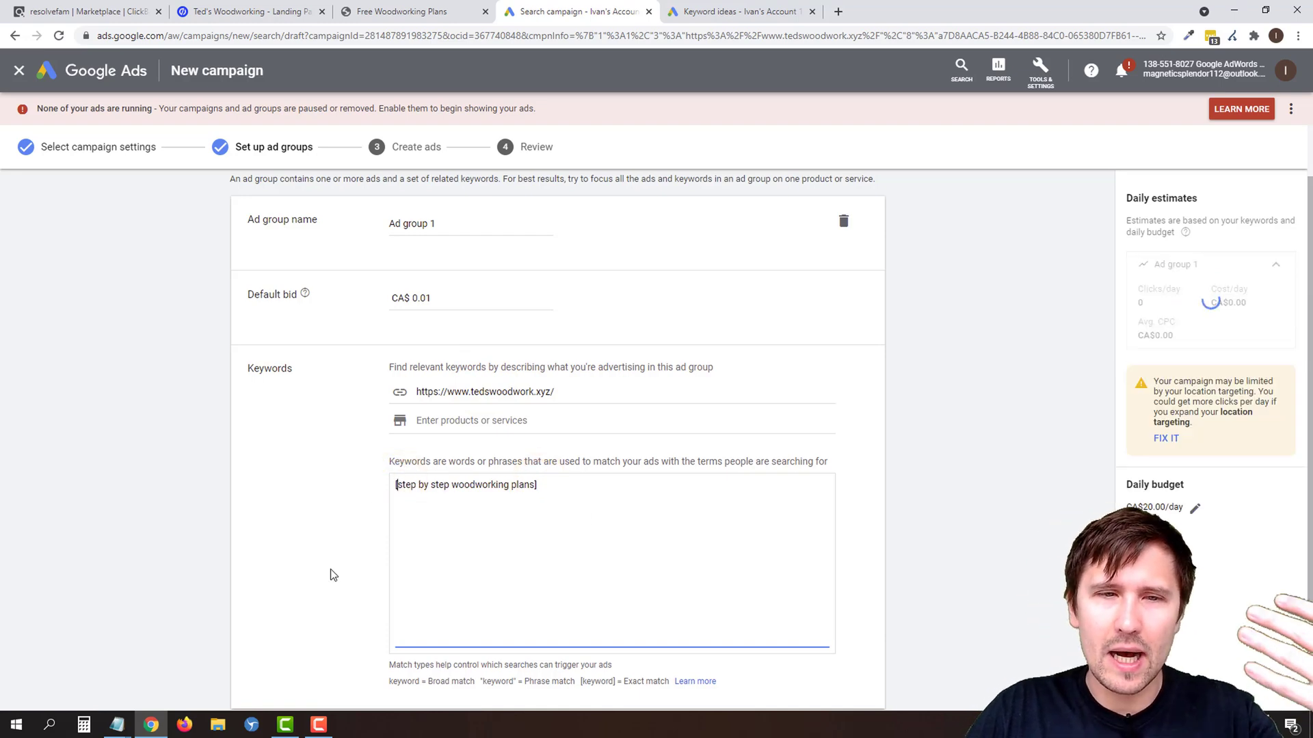
{"action": "scroll", "coordinate": [460, 542], "scroll_direction": "down", "scroll_amount": 1}
Return to Keyword Planner and try assigning "step by step woodworking plans" to Ad group 1 of the existing Carbofix YT campaign
{"action": "left_click", "coordinate": [705, 14]}
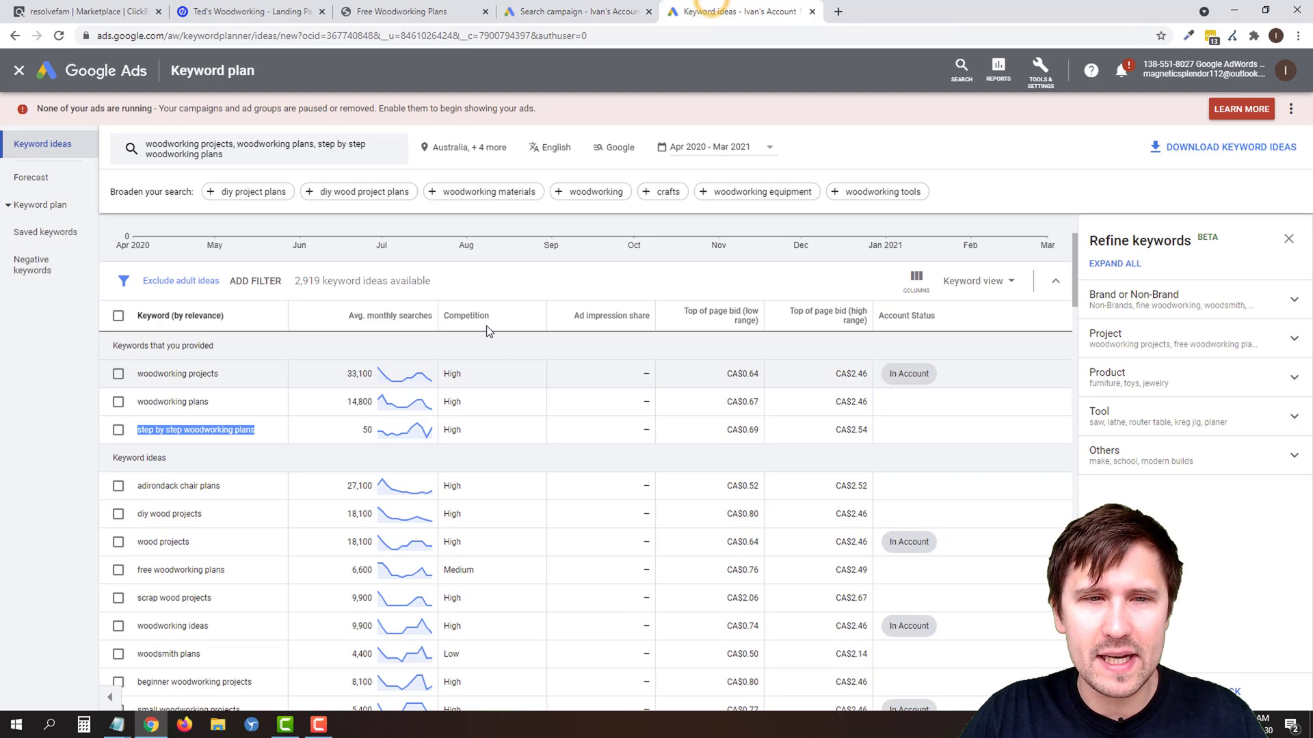
{"action": "scroll", "coordinate": [478, 411], "scroll_direction": "up", "scroll_amount": 1}
{"action": "left_click", "coordinate": [119, 498]}
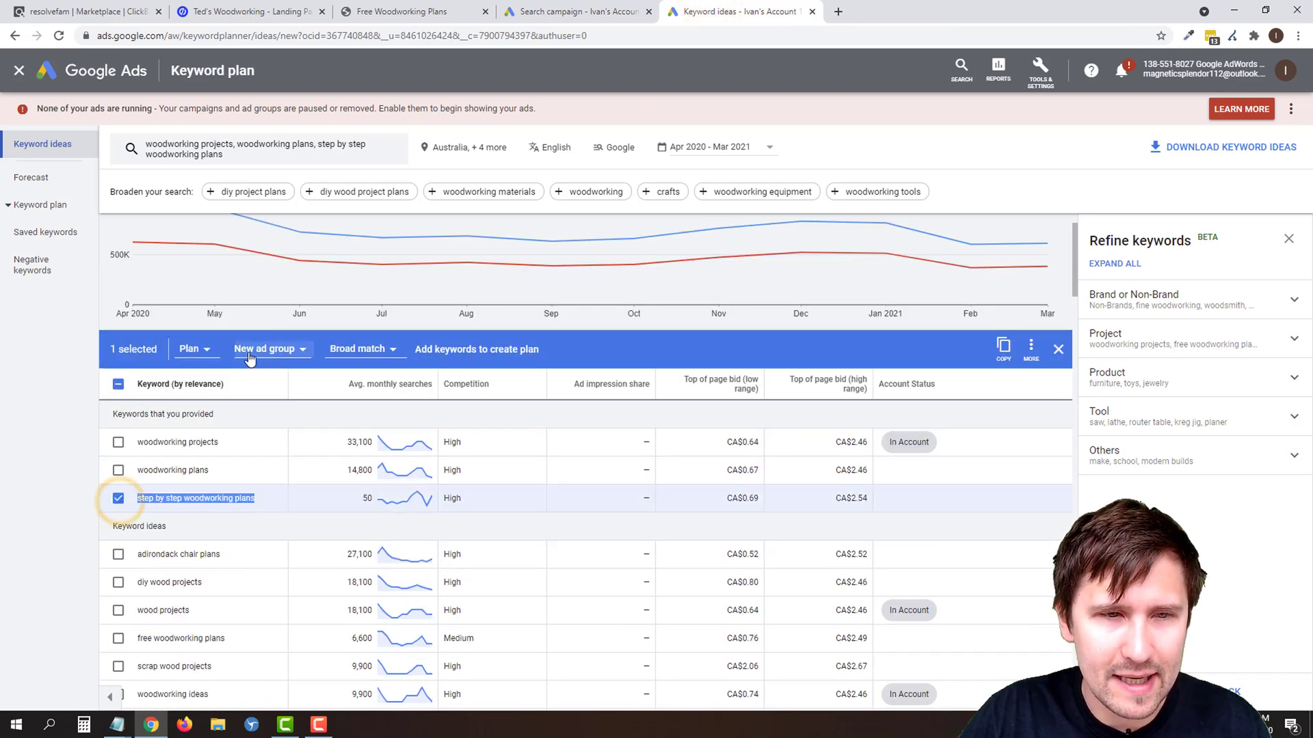
{"action": "left_click", "coordinate": [202, 349]}
{"action": "left_click", "coordinate": [205, 394]}
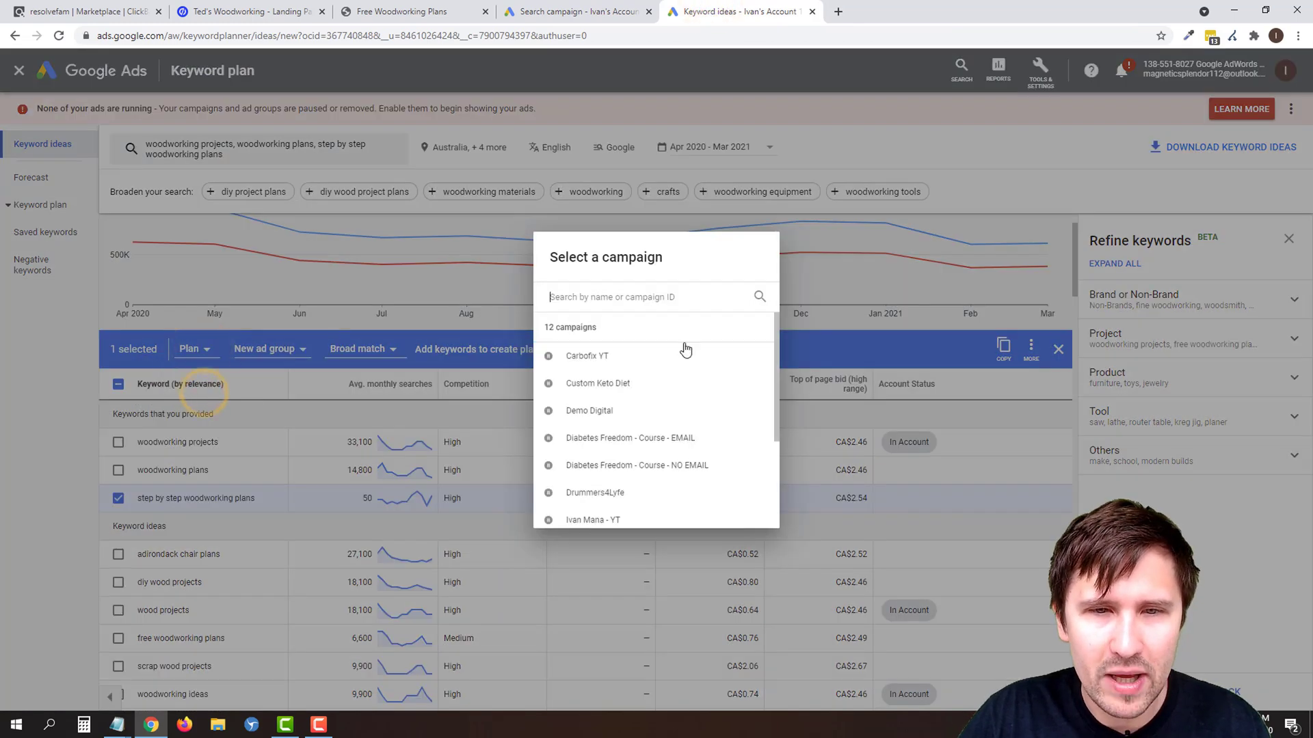
{"action": "left_click", "coordinate": [589, 361]}
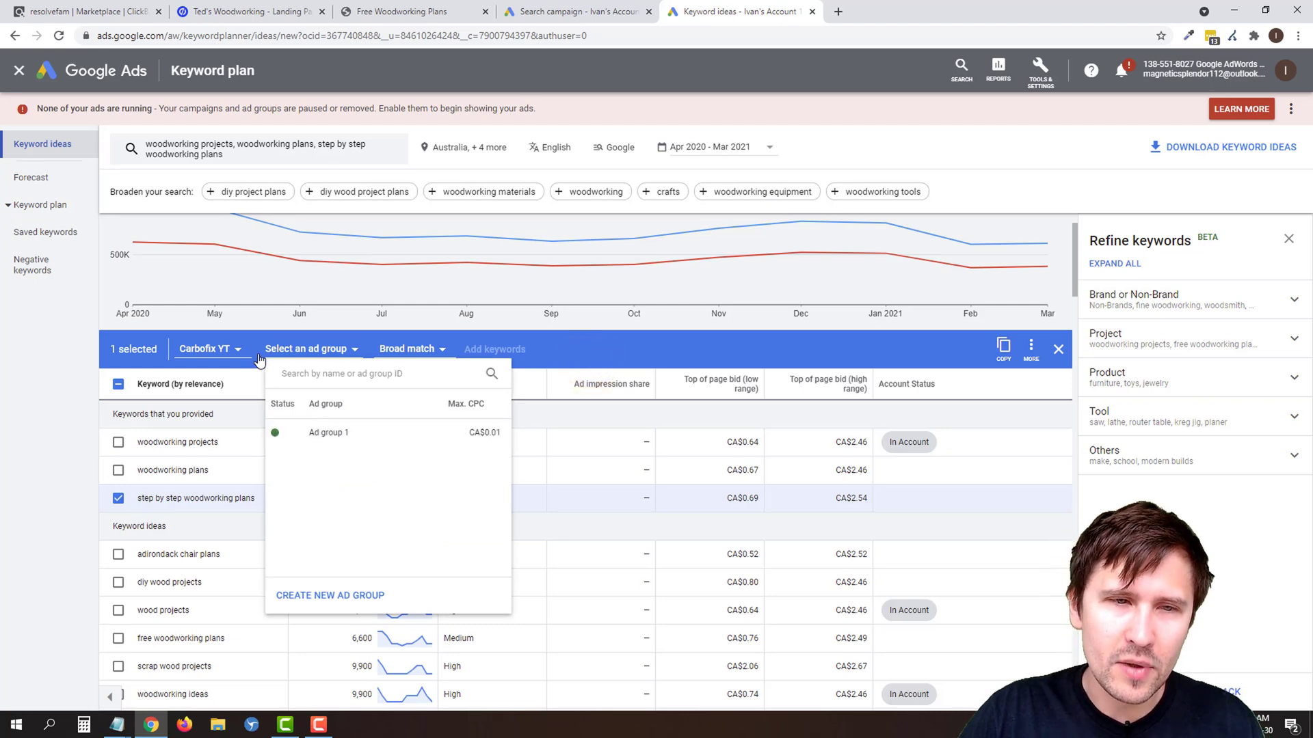
{"action": "left_click", "coordinate": [330, 426]}
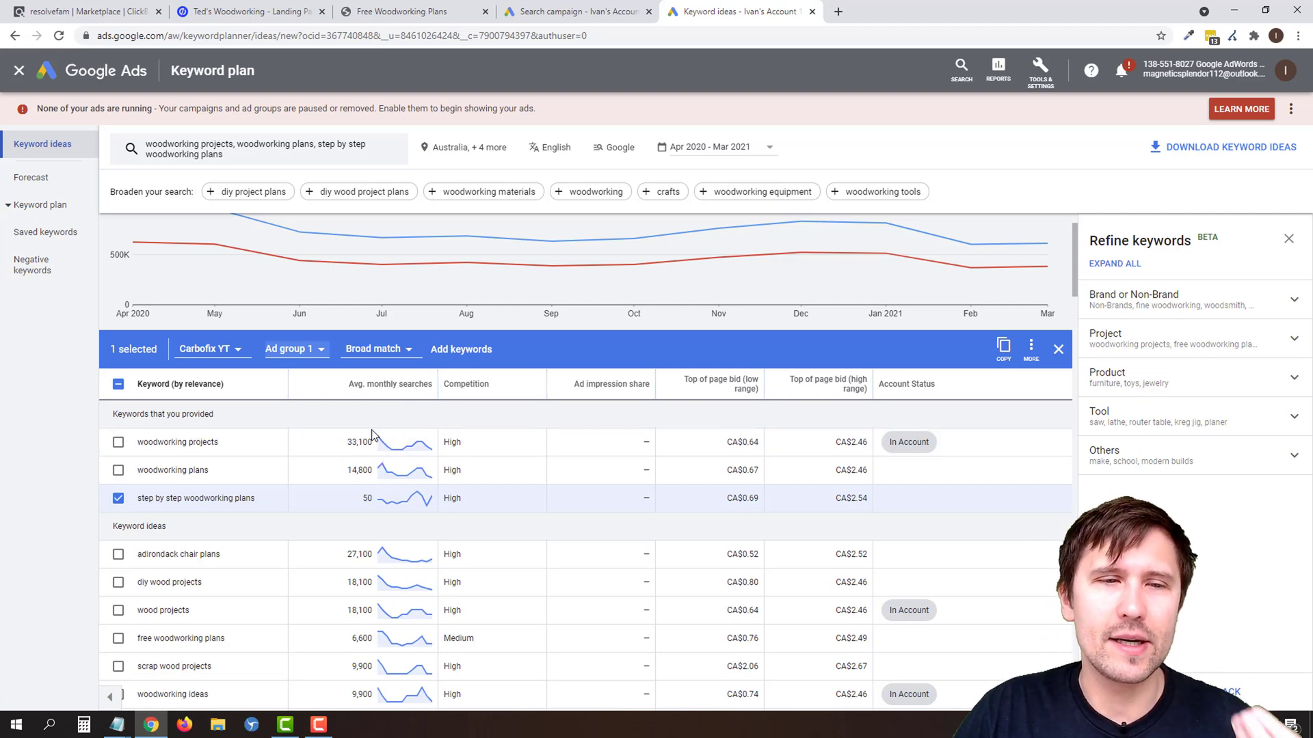
{"action": "left_click", "coordinate": [120, 499]}
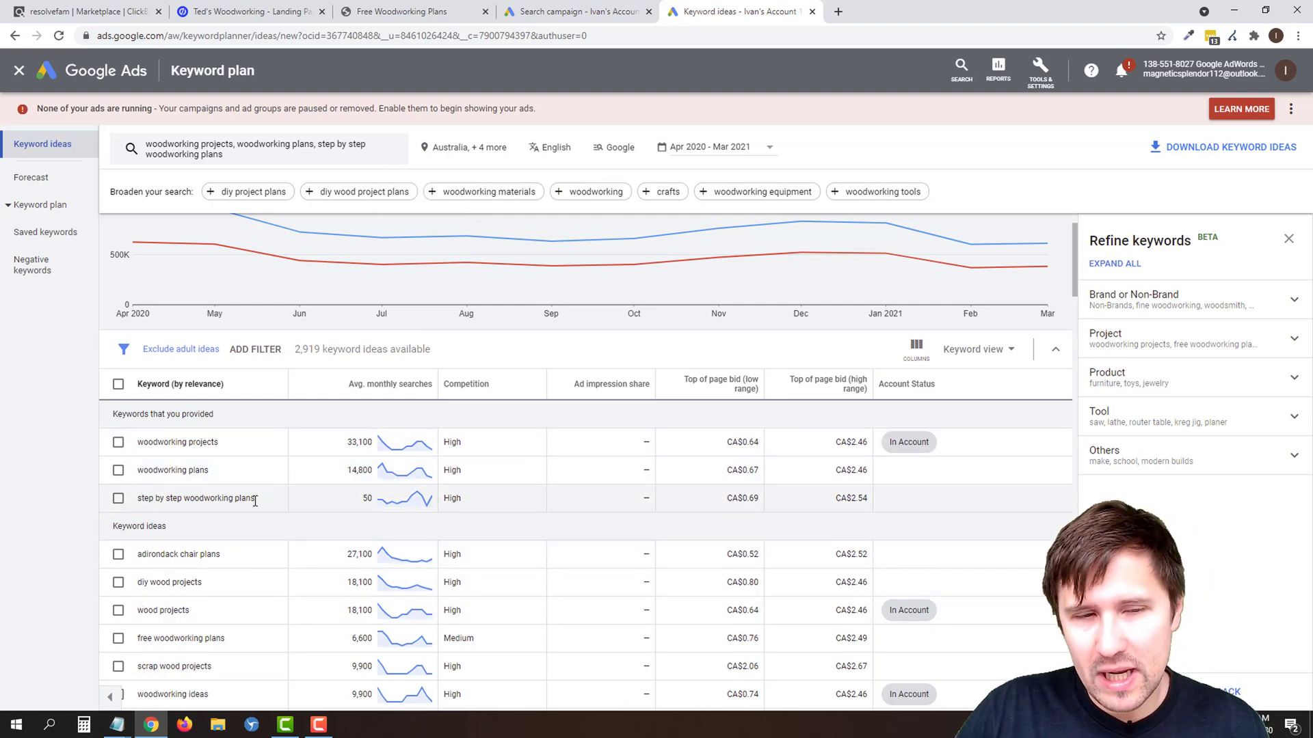
Open a blank Notepad window for collecting keywords, move it clear of the keyword column, and return to Keyword Planner
{"action": "left_click", "coordinate": [117, 724]}
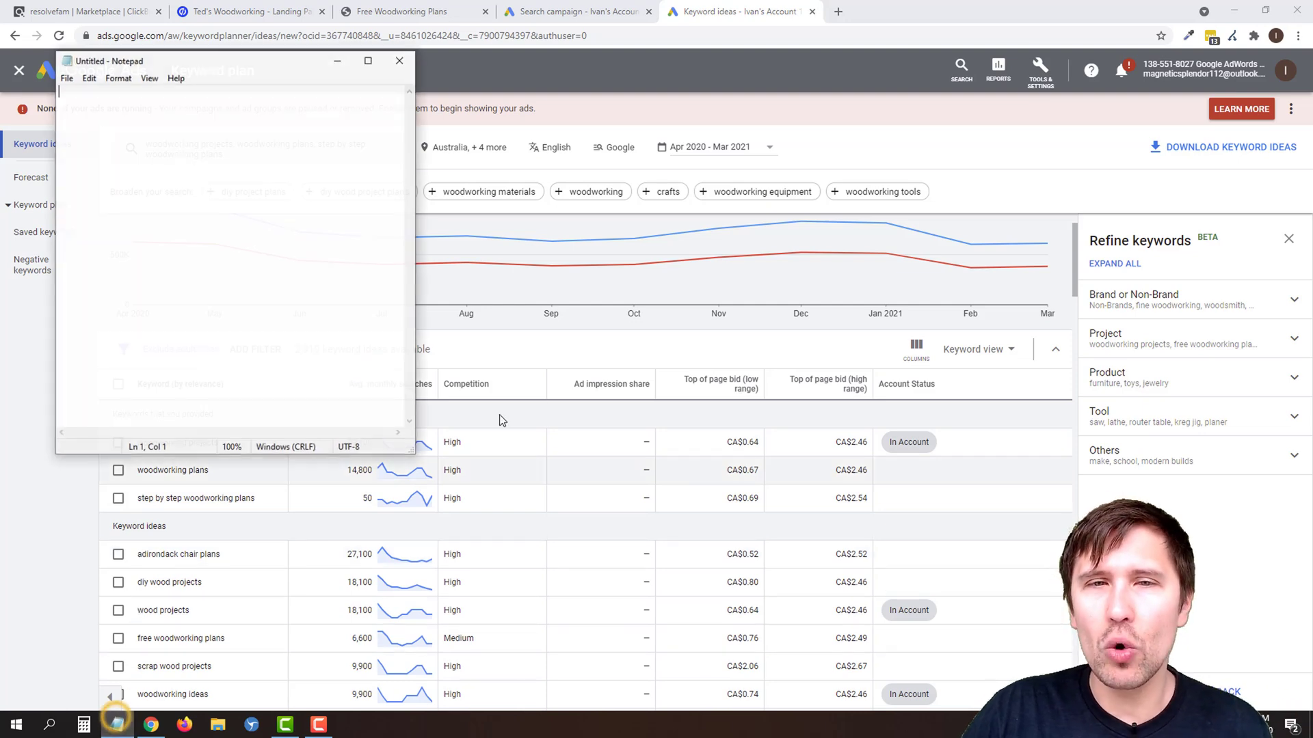
{"action": "left_click_drag", "start_coordinate": [183, 65], "coordinate": [865, 255]}
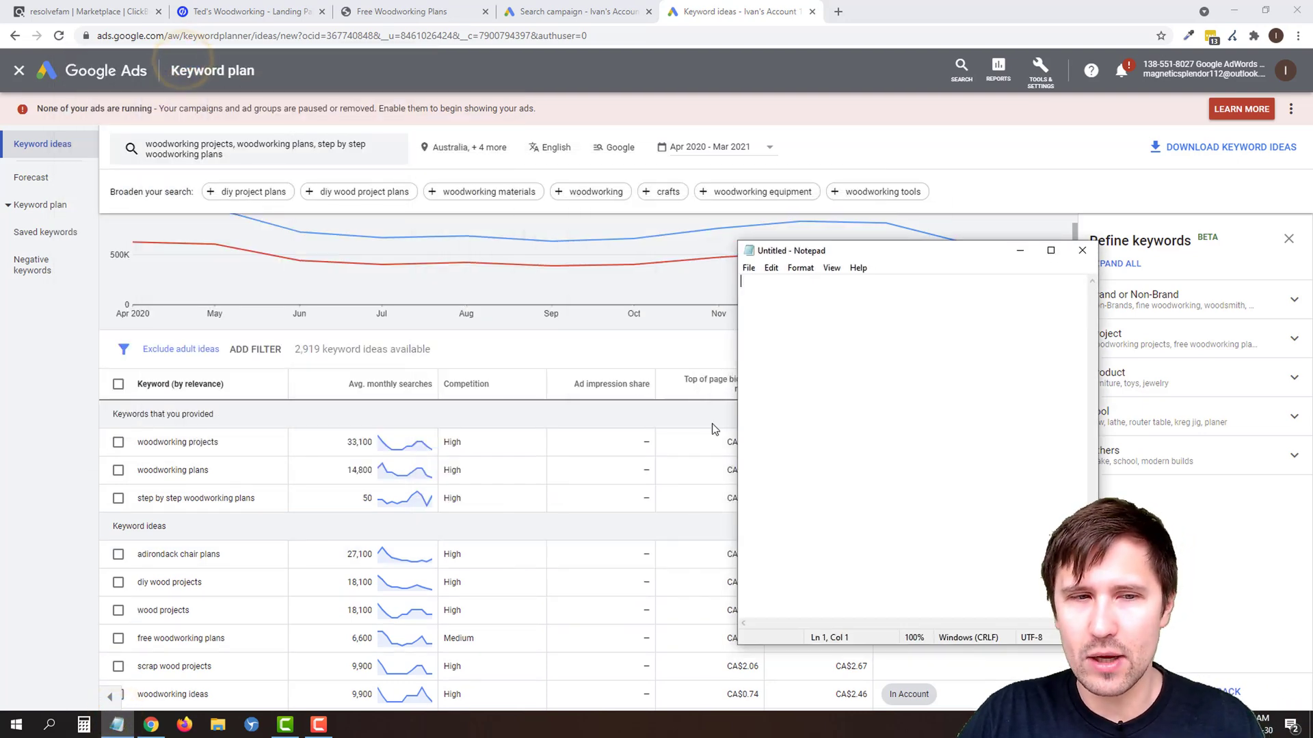
{"action": "left_click", "coordinate": [67, 487]}
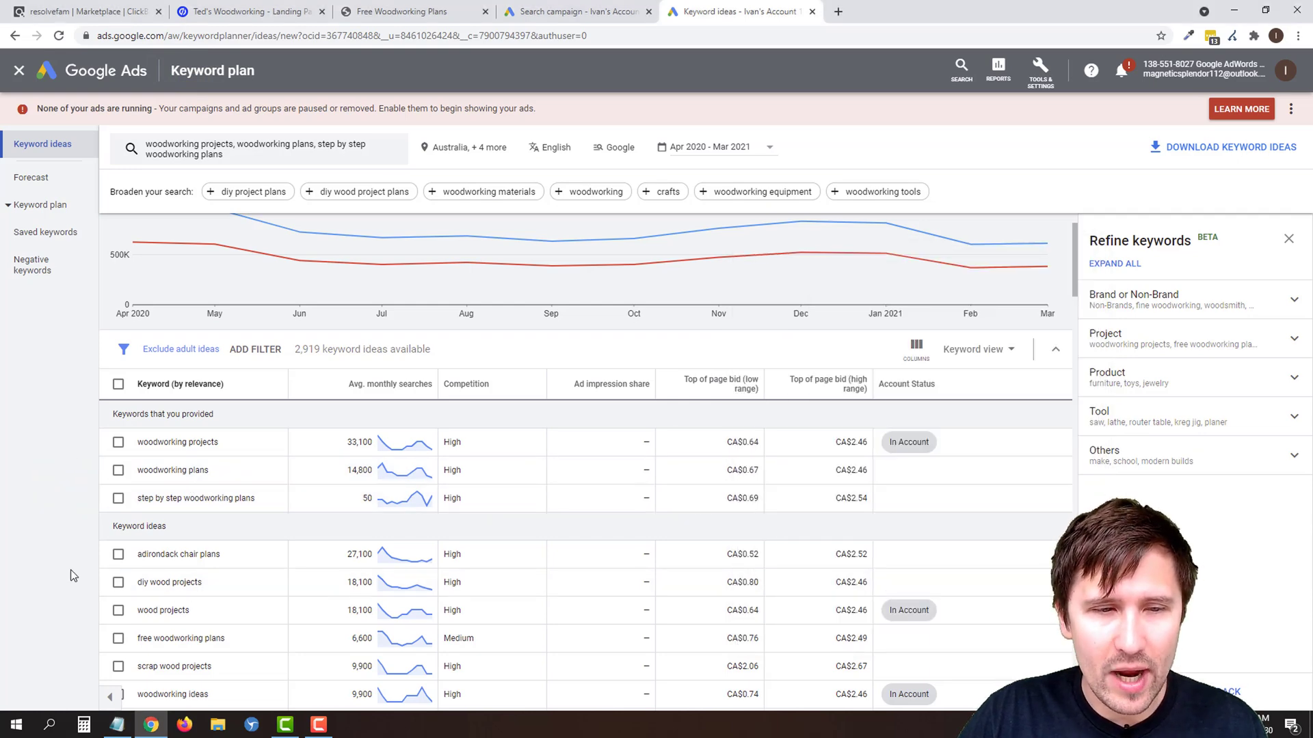
Examine the keyword ideas and their average monthly searches for suitable woodworking phrases
{"action": "left_click", "coordinate": [58, 545]}
{"action": "scroll", "coordinate": [713, 491], "scroll_direction": "down", "scroll_amount": 2}
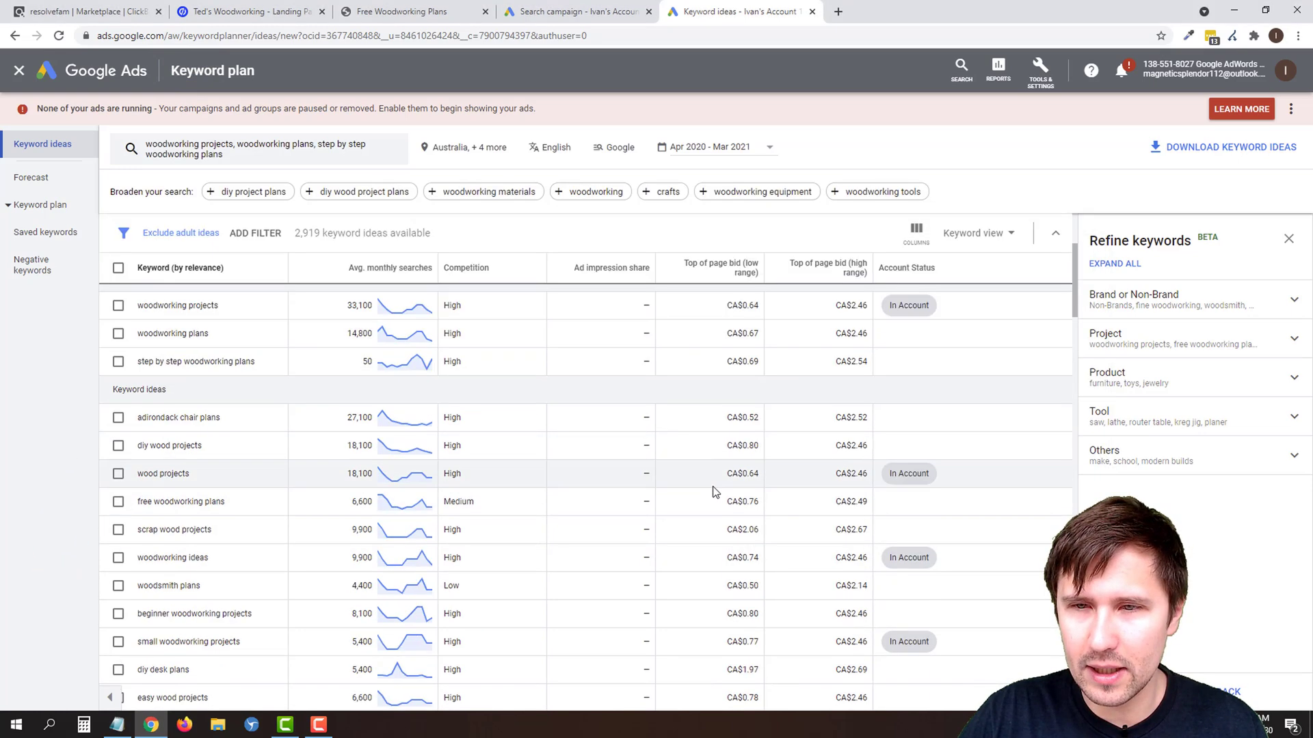
{"action": "double_click", "coordinate": [350, 445]}
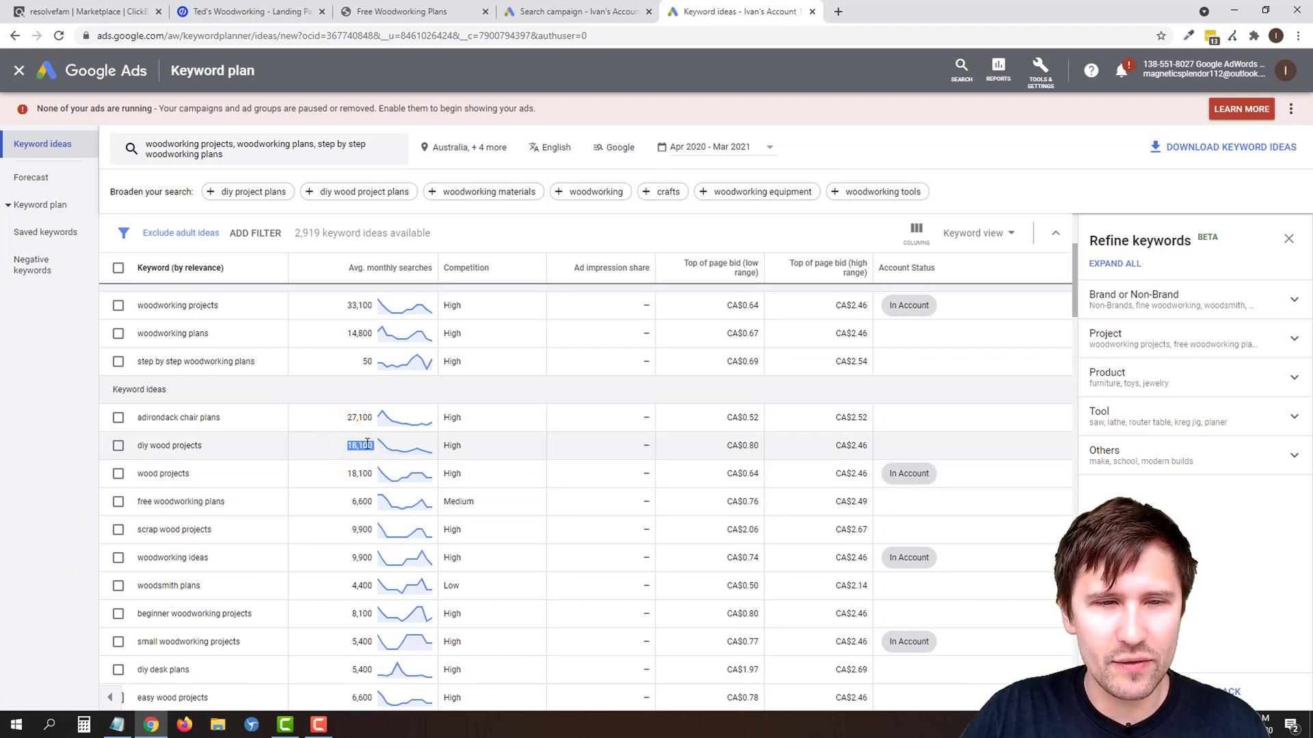
{"action": "left_click", "coordinate": [338, 470]}
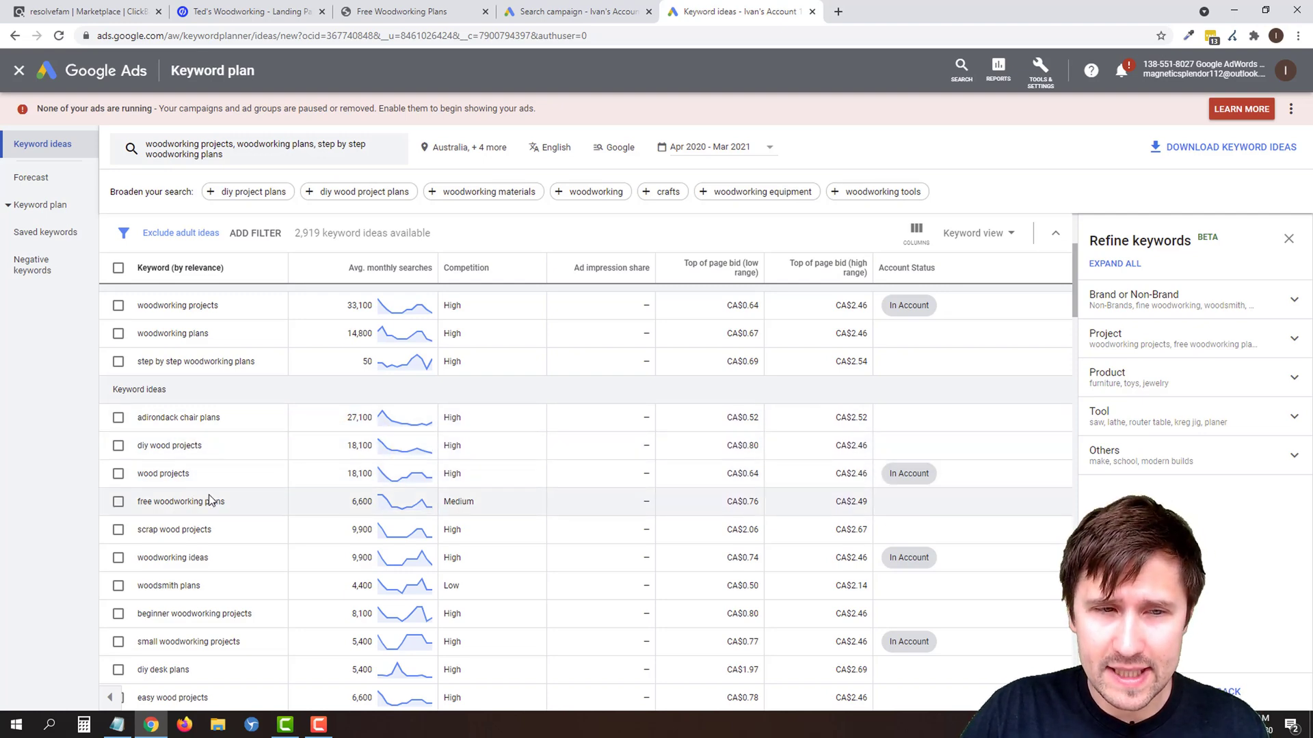
{"action": "scroll", "coordinate": [191, 496], "scroll_direction": "down", "scroll_amount": 1}
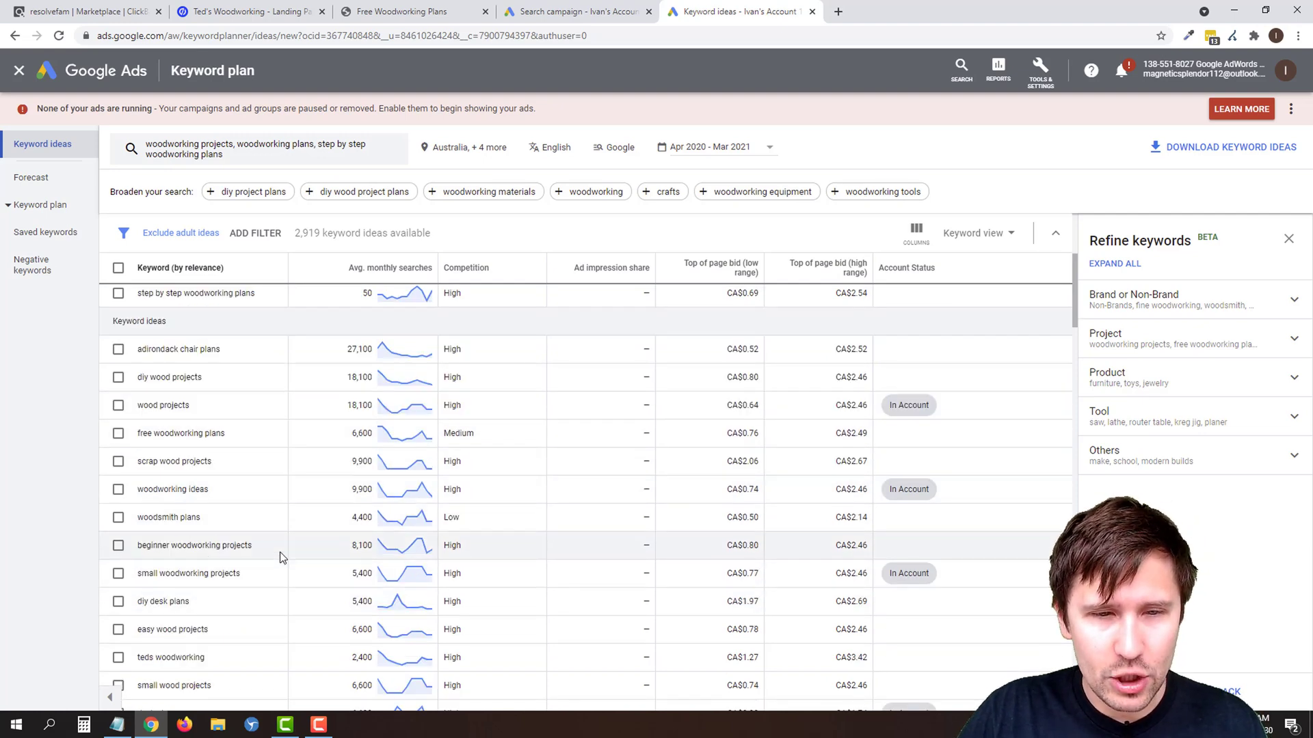
{"action": "scroll", "coordinate": [279, 543], "scroll_direction": "down", "scroll_amount": 1}
{"action": "scroll", "coordinate": [275, 512], "scroll_direction": "down", "scroll_amount": 1}
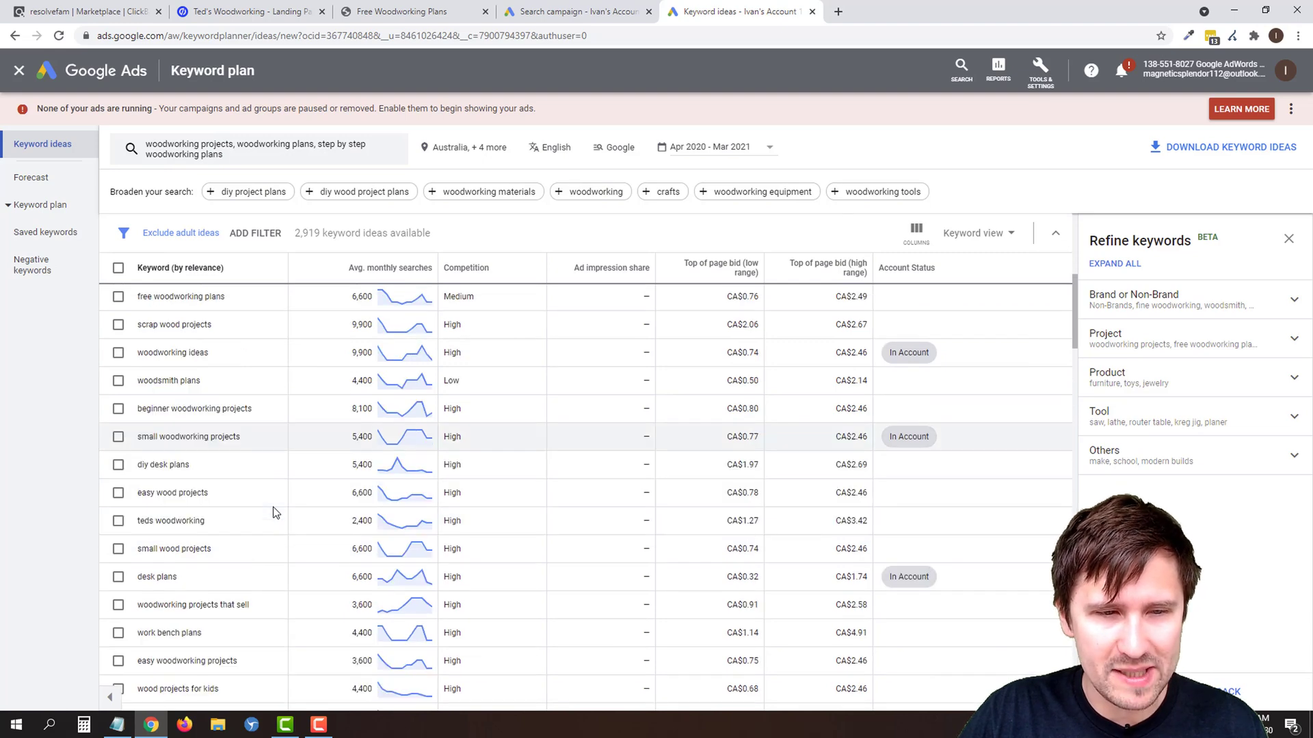
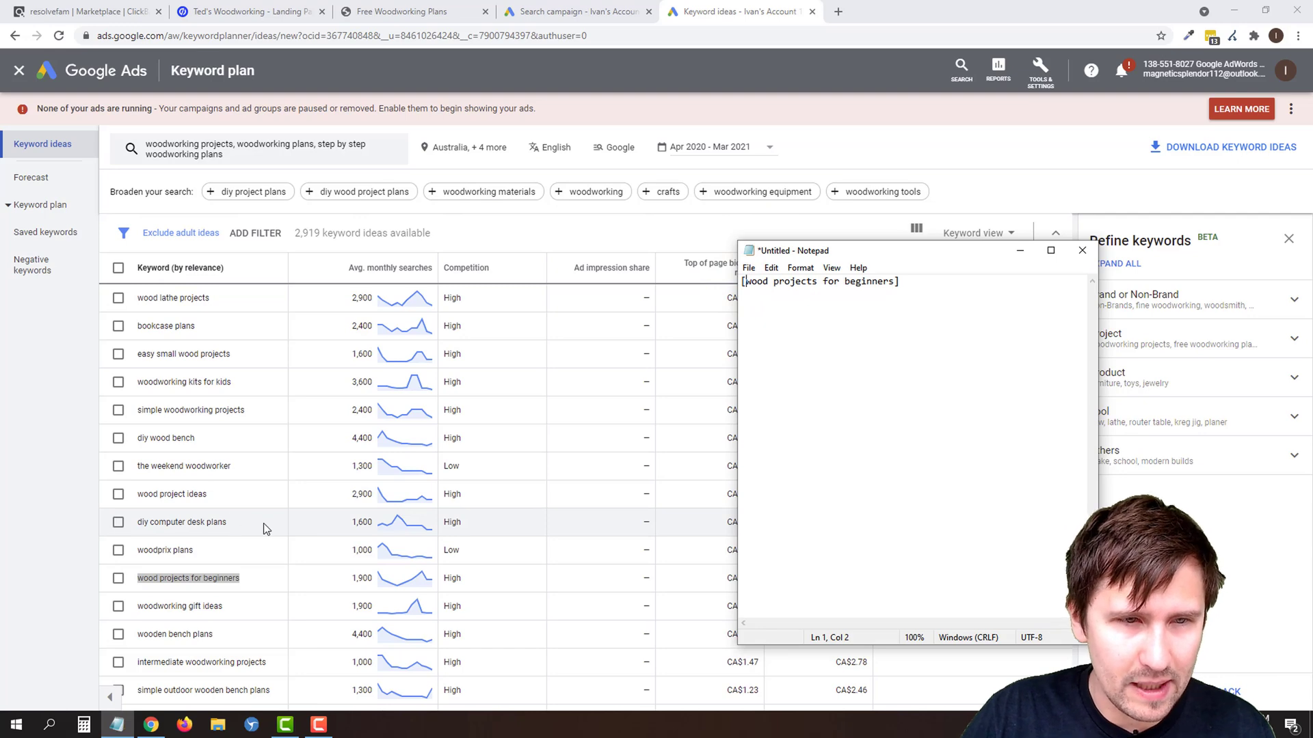
Copy the keyword idea "simple outdoor wooden bench plans" onto the second line of the Notepad list
{"action": "left_click", "coordinate": [59, 516]}
{"action": "scroll", "coordinate": [338, 540], "scroll_direction": "down", "scroll_amount": 1}
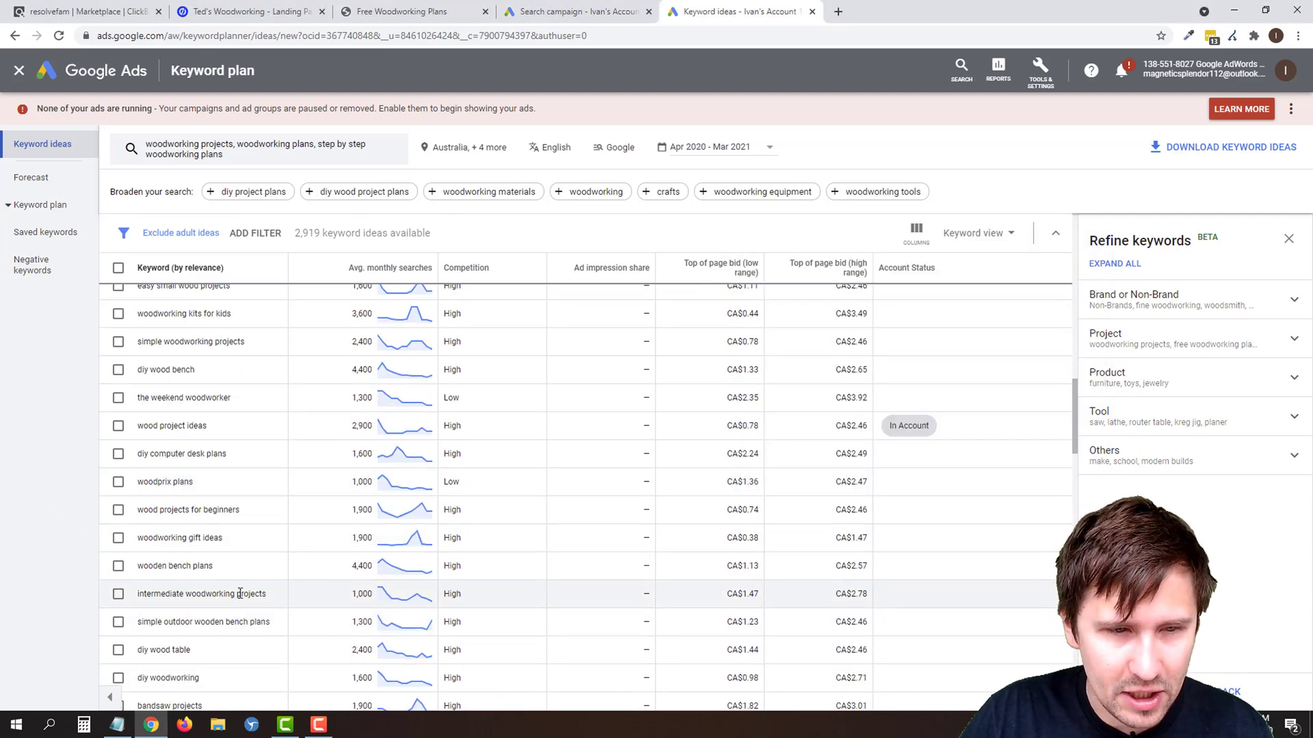
{"action": "scroll", "coordinate": [240, 593], "scroll_direction": "down", "scroll_amount": 1}
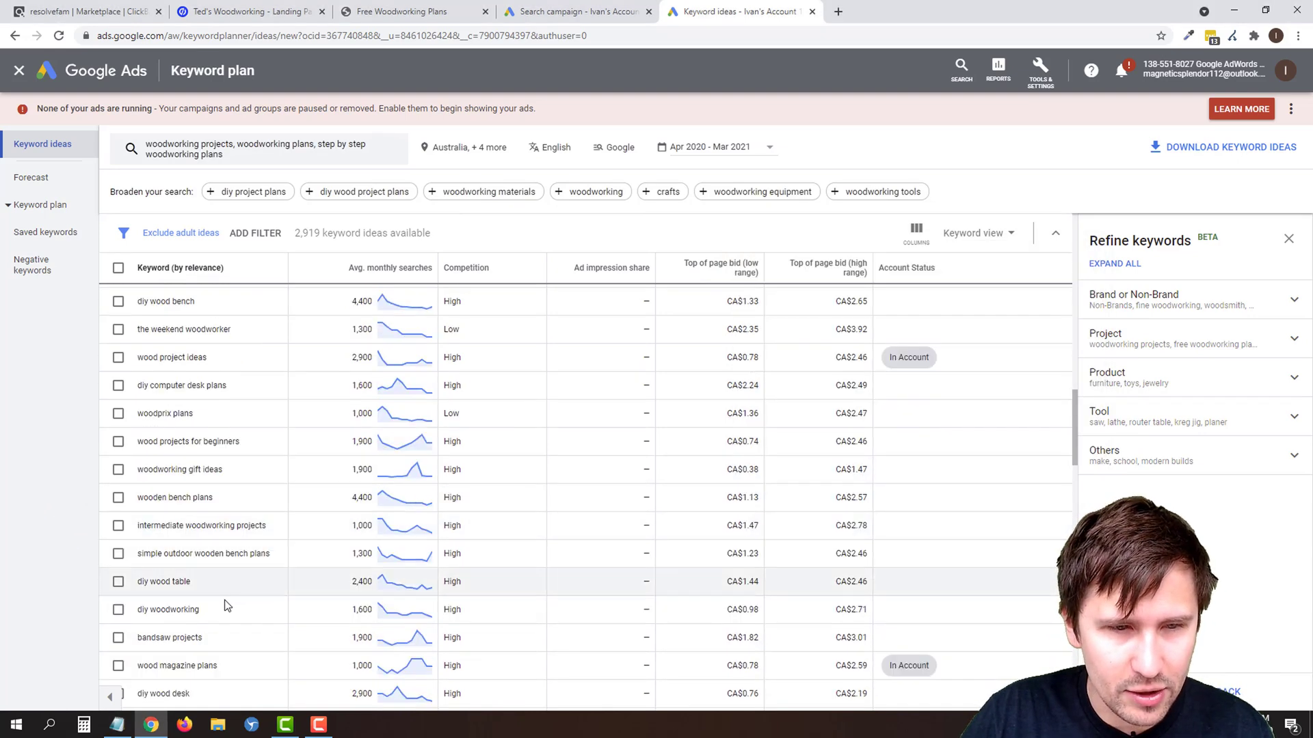
{"action": "triple_click", "coordinate": [202, 555]}
{"action": "right_click", "coordinate": [202, 555]}
{"action": "left_click", "coordinate": [237, 562]}
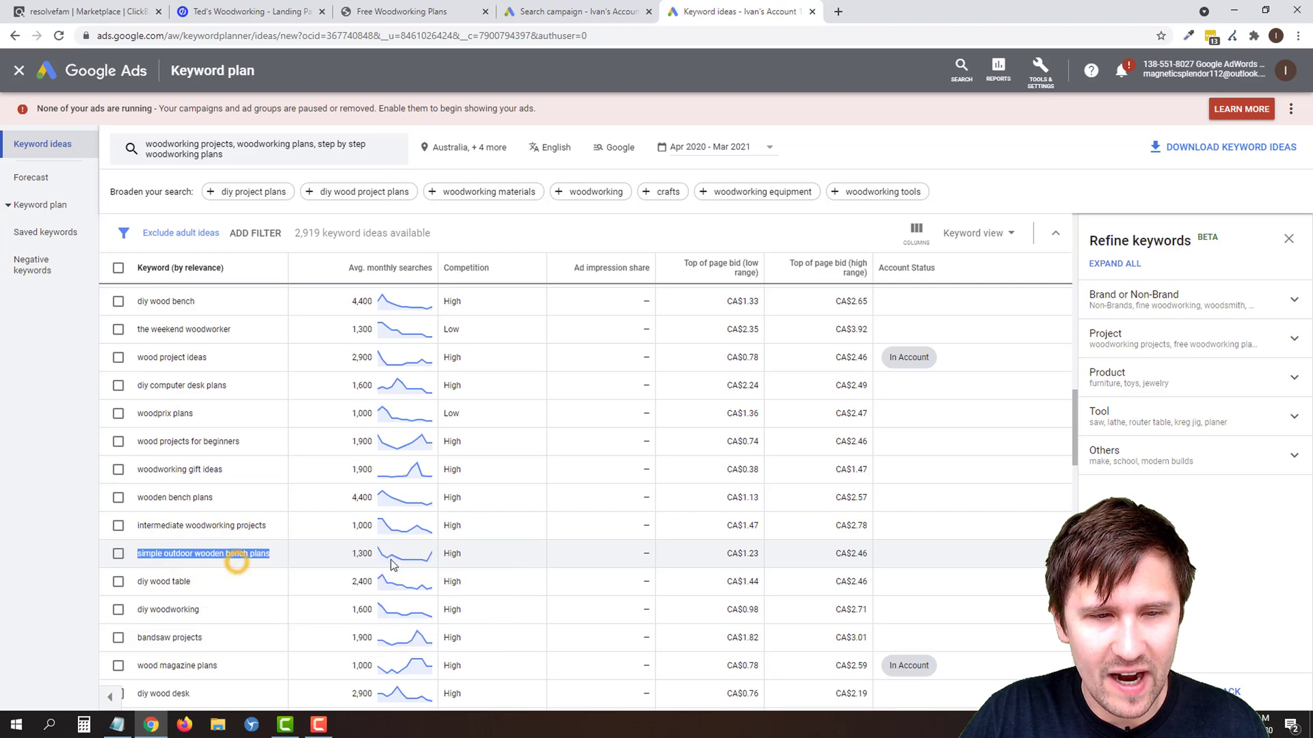
{"action": "left_click", "coordinate": [116, 724]}
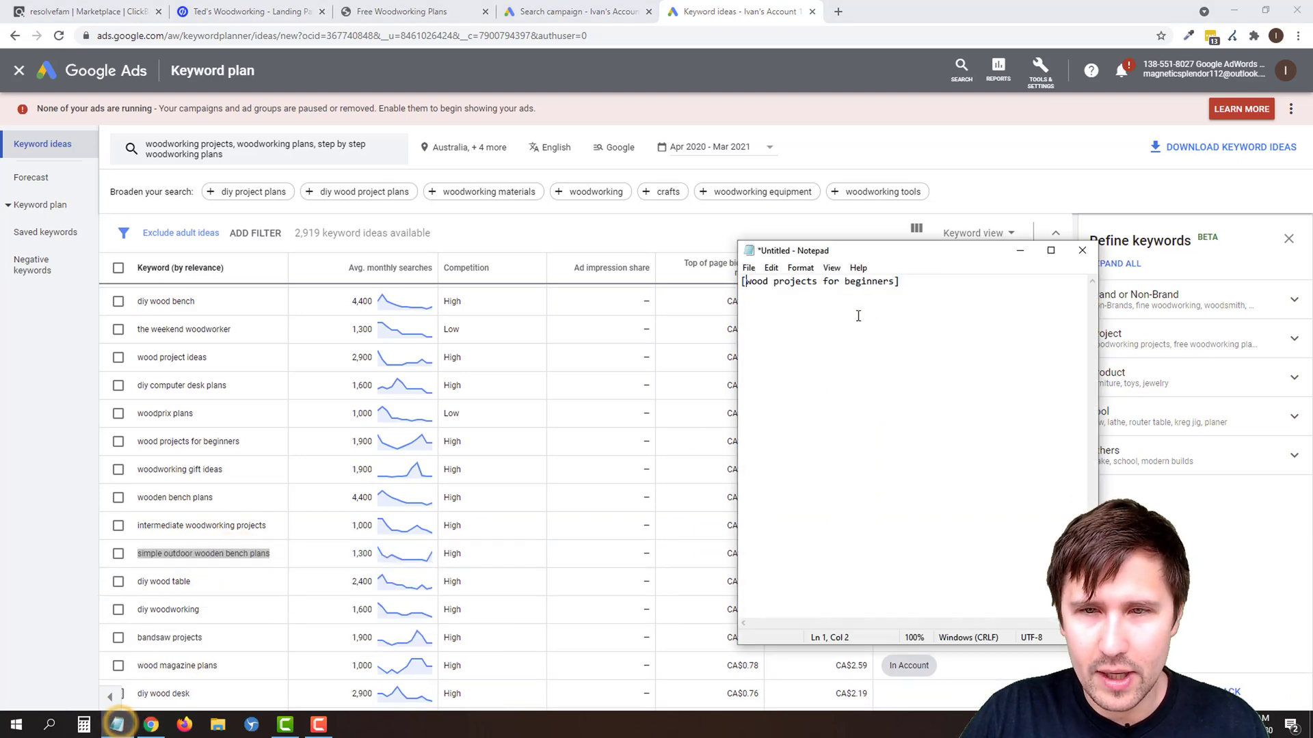
{"action": "left_click", "coordinate": [924, 288]}
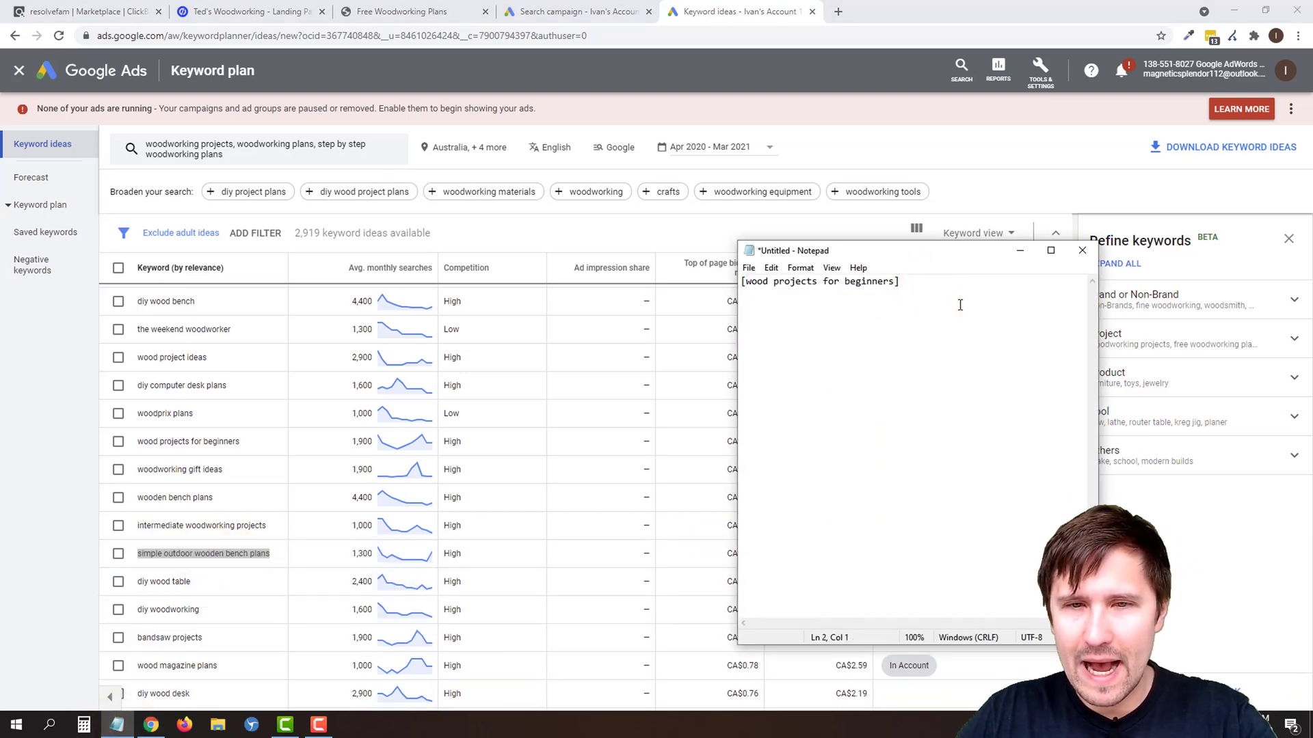
{"action": "key", "text": "ctrl+v"}
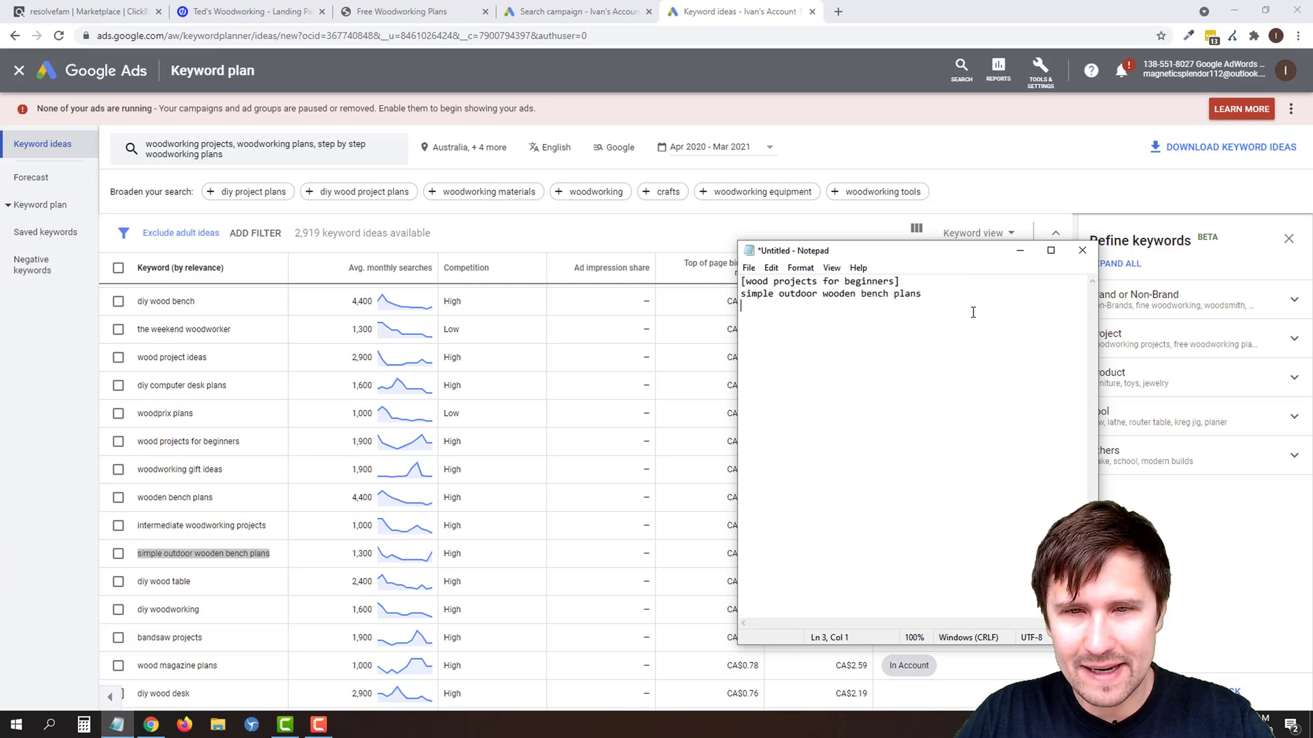
Enclose "simple outdoor wooden bench plans" in square brackets in Notepad to mark it as exact match
{"action": "left_click", "coordinate": [931, 294]}
{"action": "type", "text": "]"}
{"action": "left_click", "coordinate": [742, 294]}
{"action": "type", "text": "["}
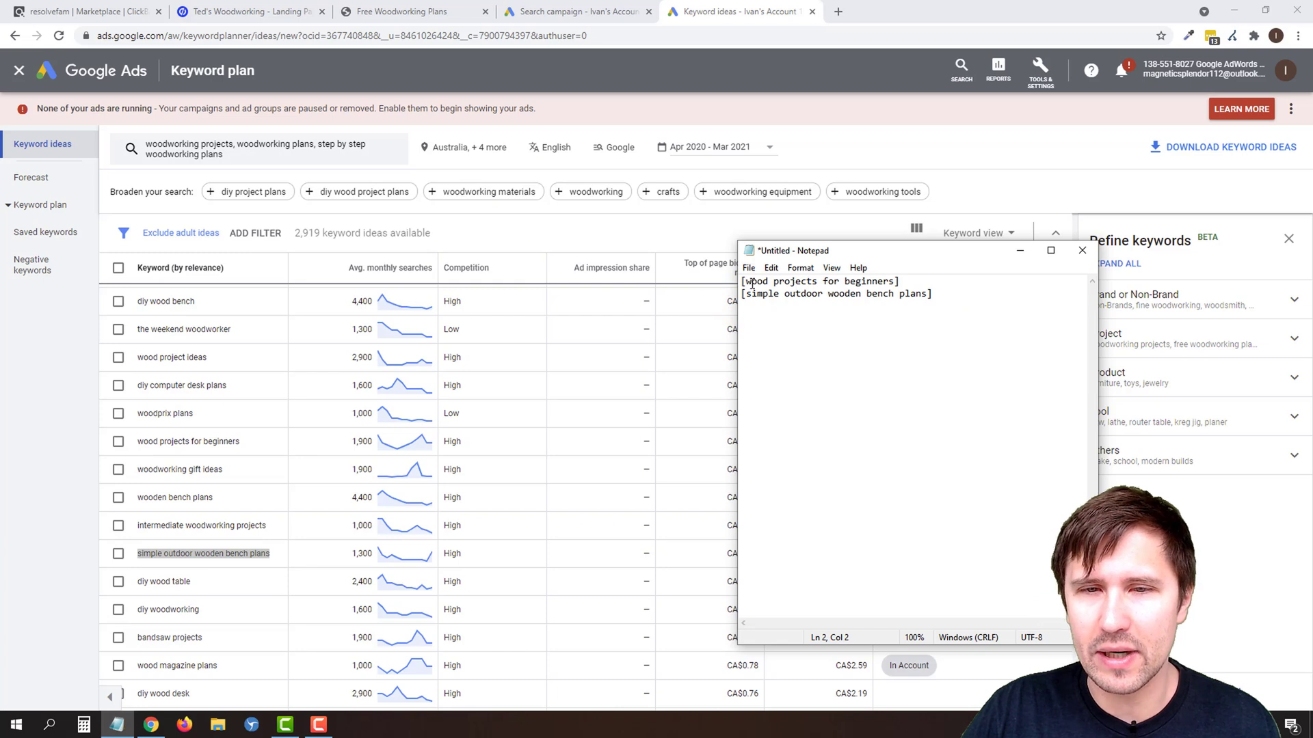
{"action": "left_click_drag", "start_coordinate": [752, 283], "coordinate": [873, 291]}
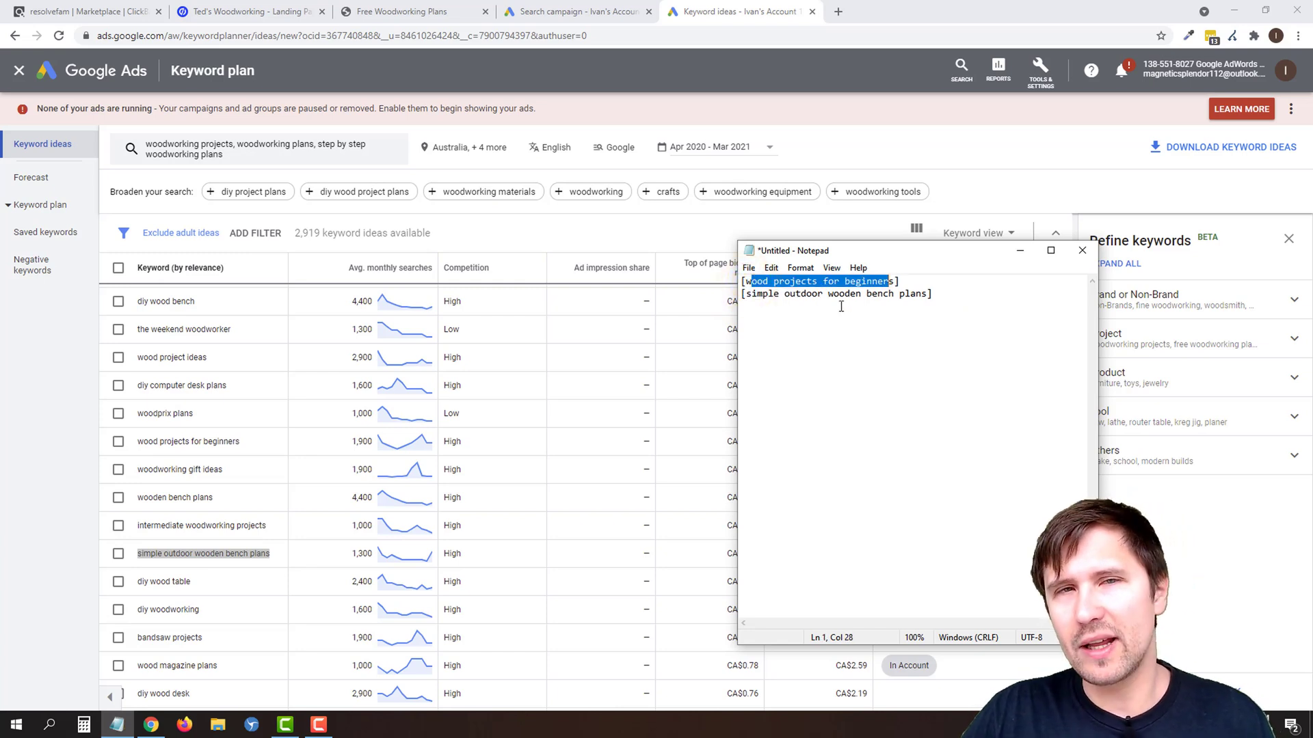
{"action": "left_click_drag", "start_coordinate": [757, 294], "coordinate": [909, 294]}
Copy the keyword idea "small woodworking projects that sell" from Keyword Planner onto the third line of the Notepad list
{"action": "left_click", "coordinate": [17, 528]}
{"action": "scroll", "coordinate": [353, 545], "scroll_direction": "down", "scroll_amount": 2}
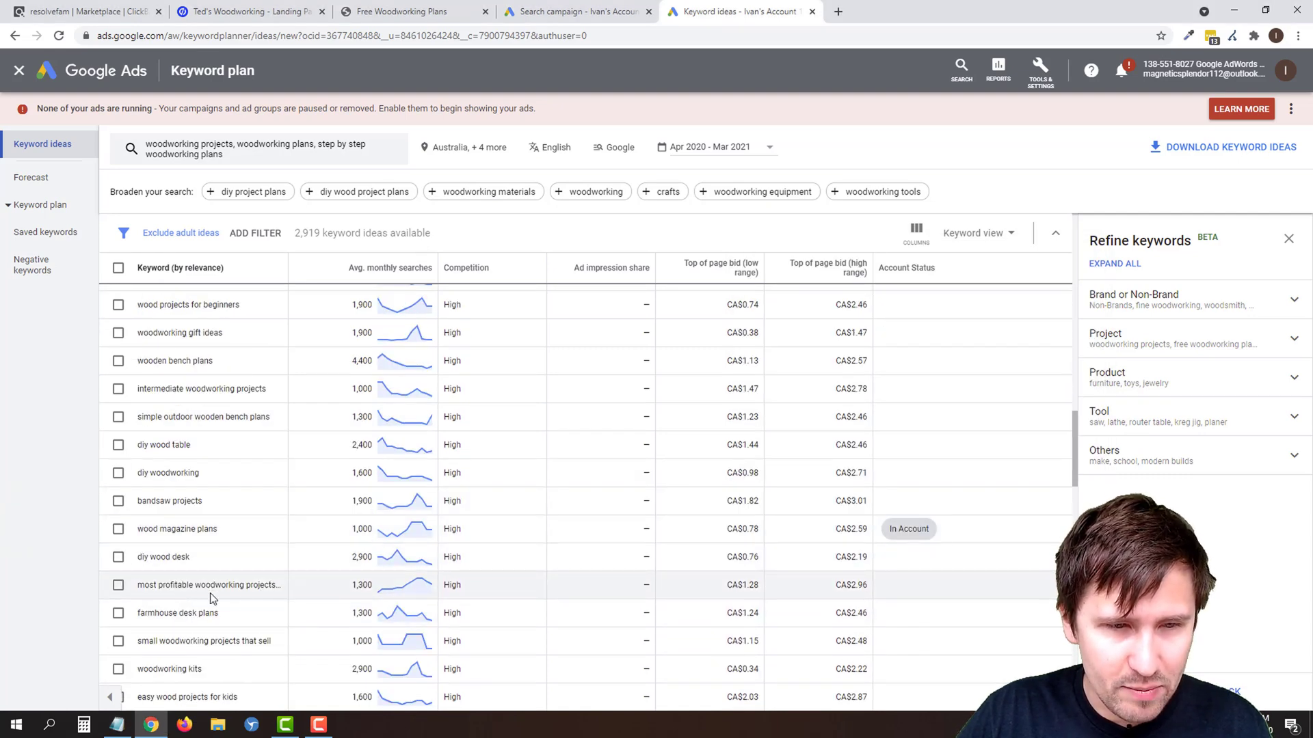
{"action": "scroll", "coordinate": [260, 595], "scroll_direction": "down", "scroll_amount": 2}
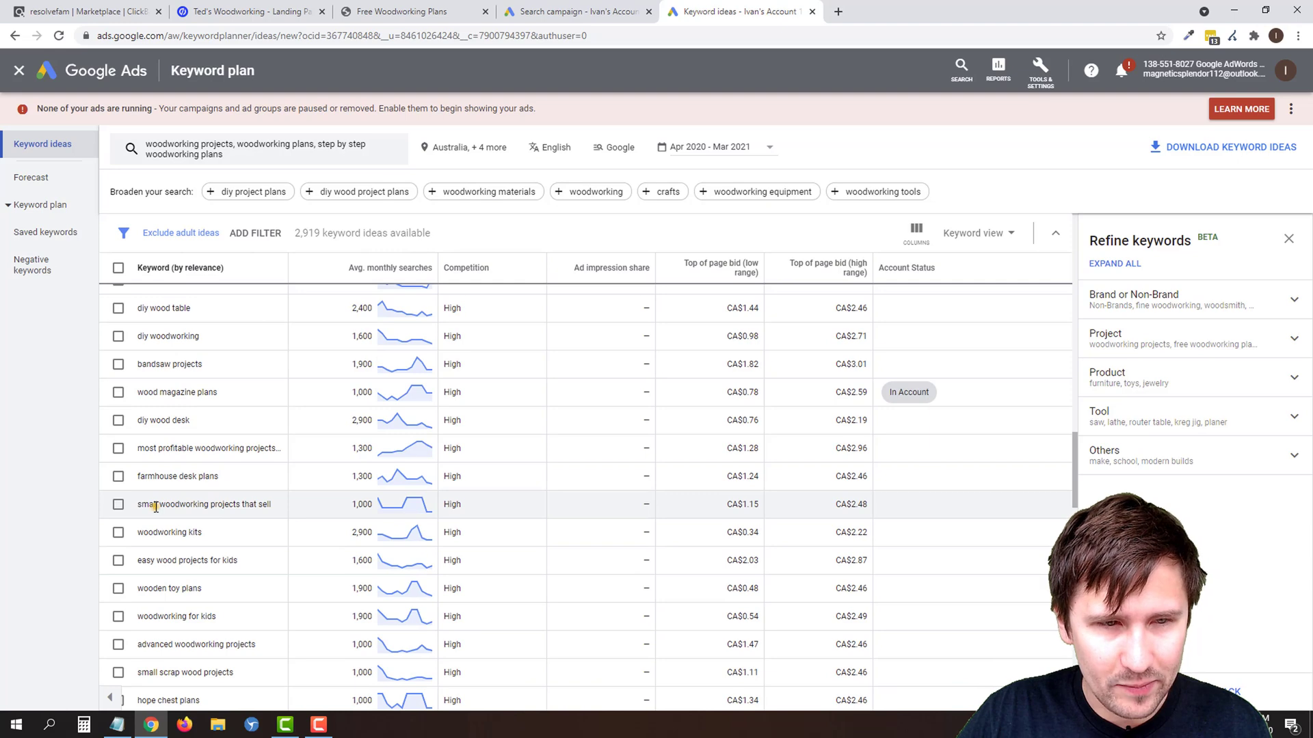
{"action": "left_click_drag", "start_coordinate": [155, 506], "coordinate": [254, 505]}
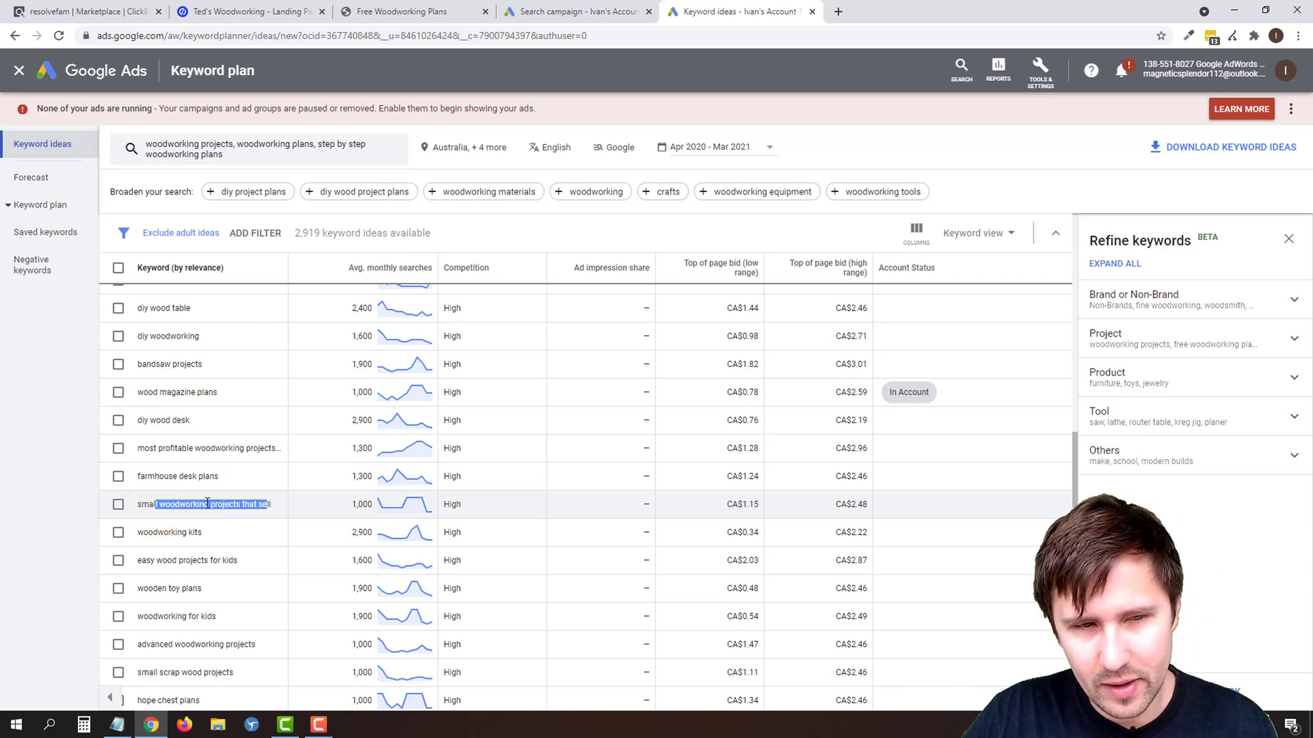
{"action": "triple_click", "coordinate": [207, 504]}
{"action": "right_click", "coordinate": [207, 506]}
{"action": "left_click", "coordinate": [241, 514]}
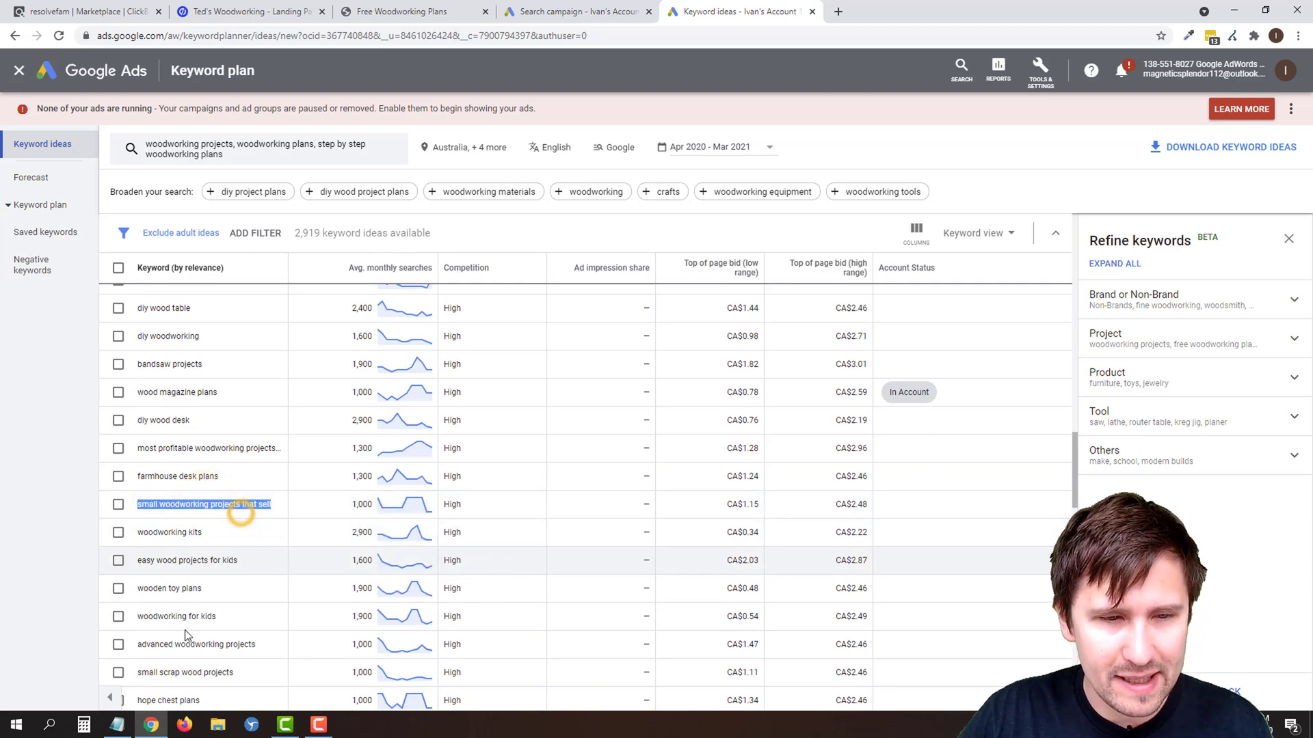
{"action": "left_click", "coordinate": [117, 724]}
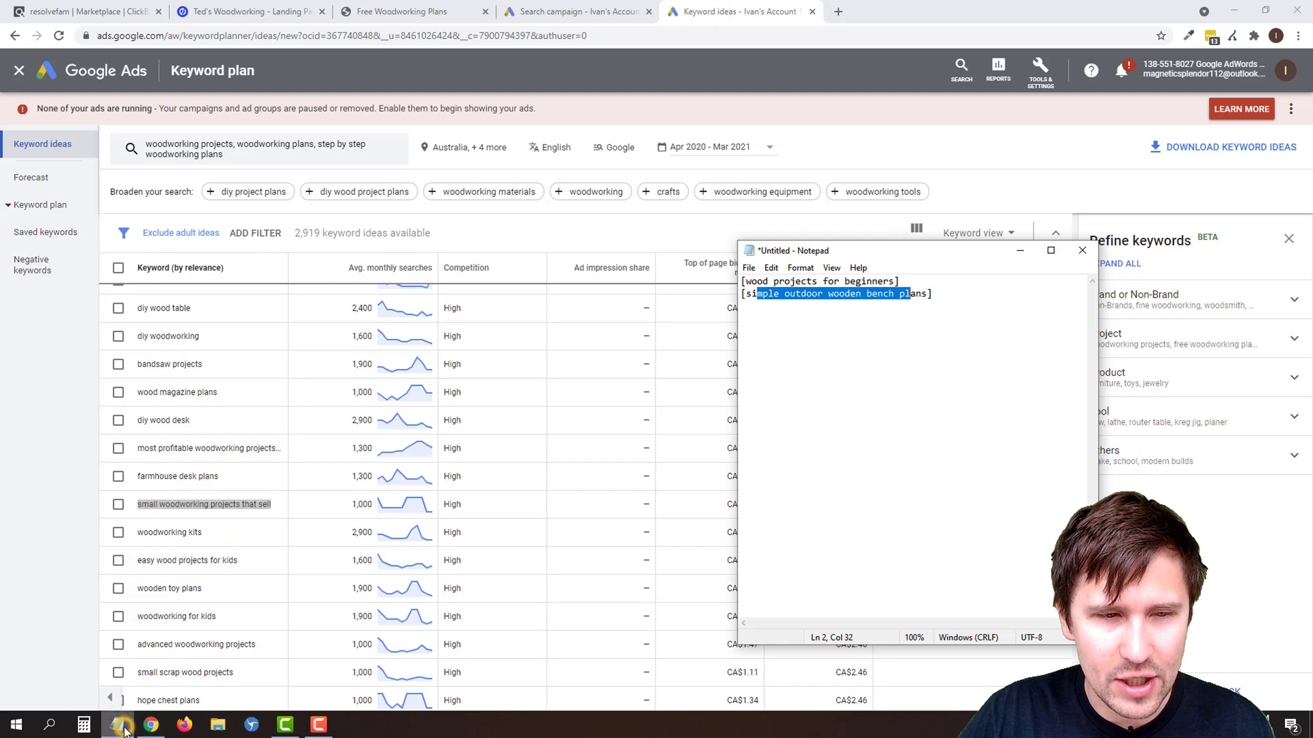
{"action": "left_click", "coordinate": [947, 290]}
{"action": "key", "text": "Return"}
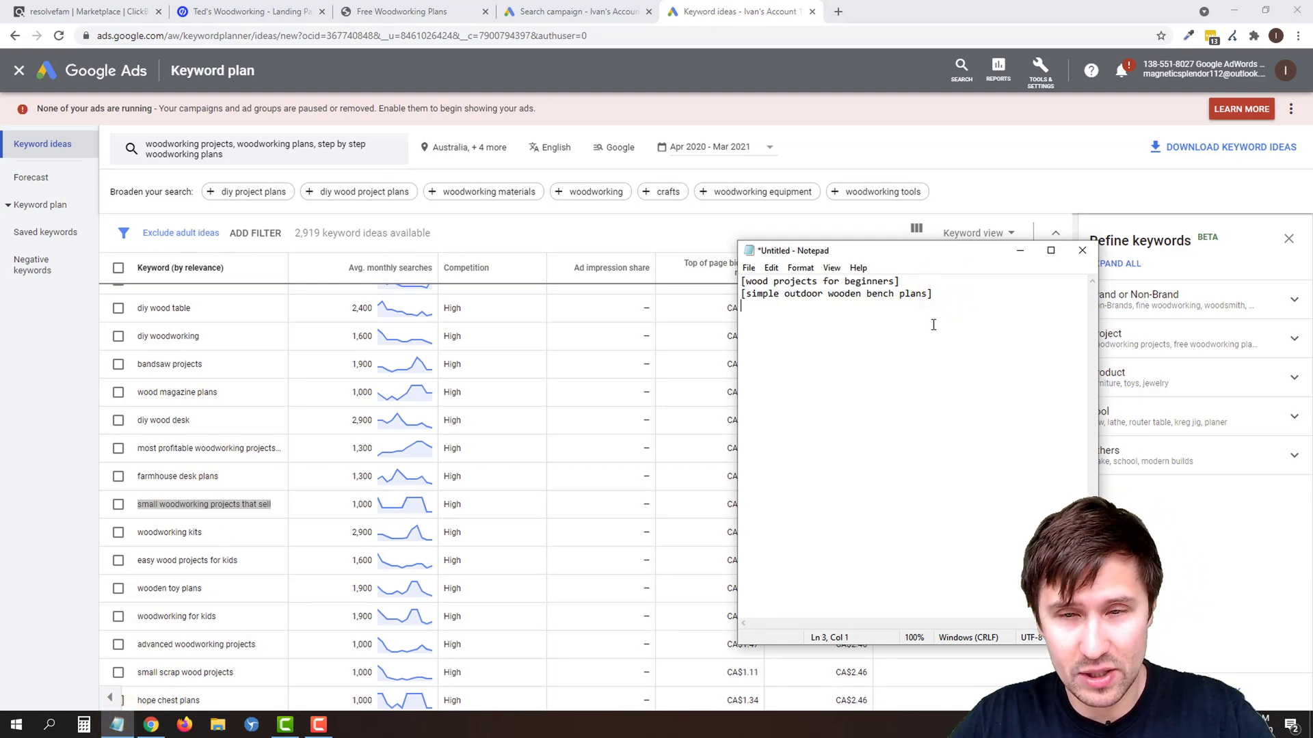
{"action": "key", "text": "ctrl+v"}
Enclose "small woodworking projects that sell" in square brackets to mark it as exact match
{"action": "left_click", "coordinate": [955, 312]}
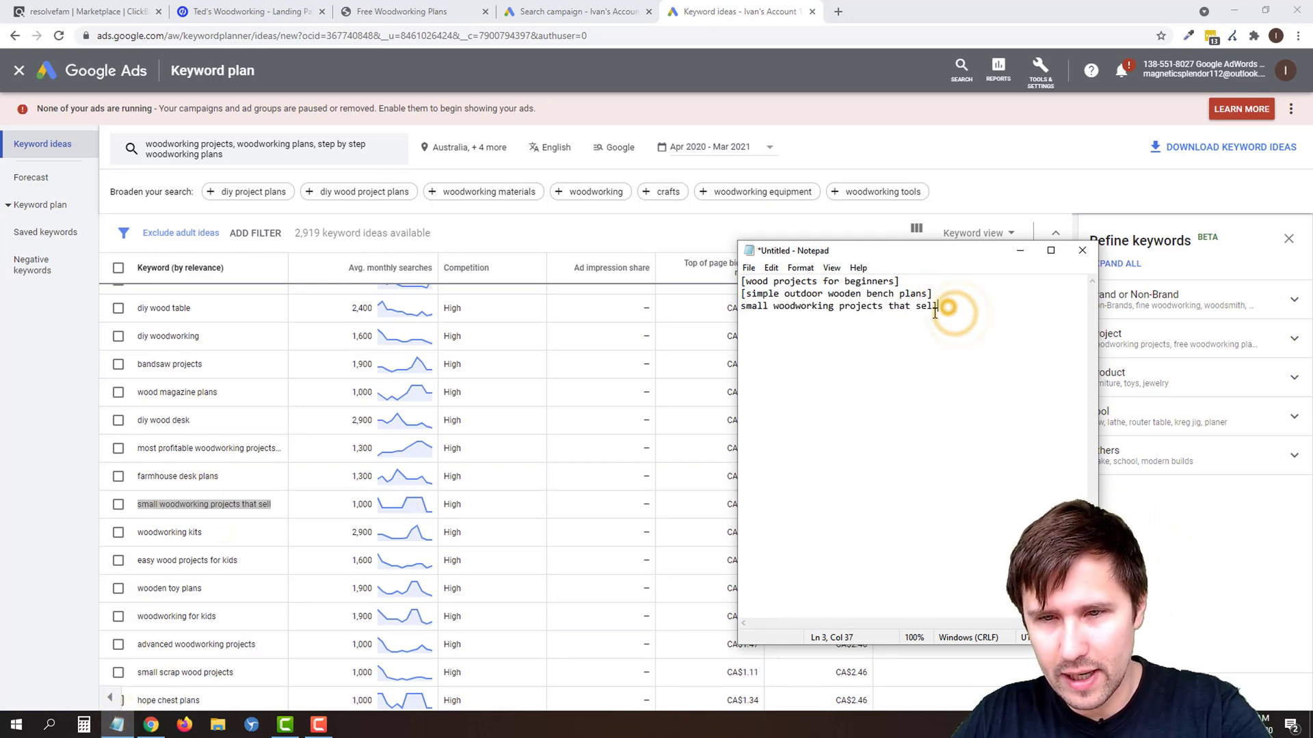
{"action": "type", "text": "]"}
{"action": "left_click", "coordinate": [741, 308]}
{"action": "type", "text": "["}
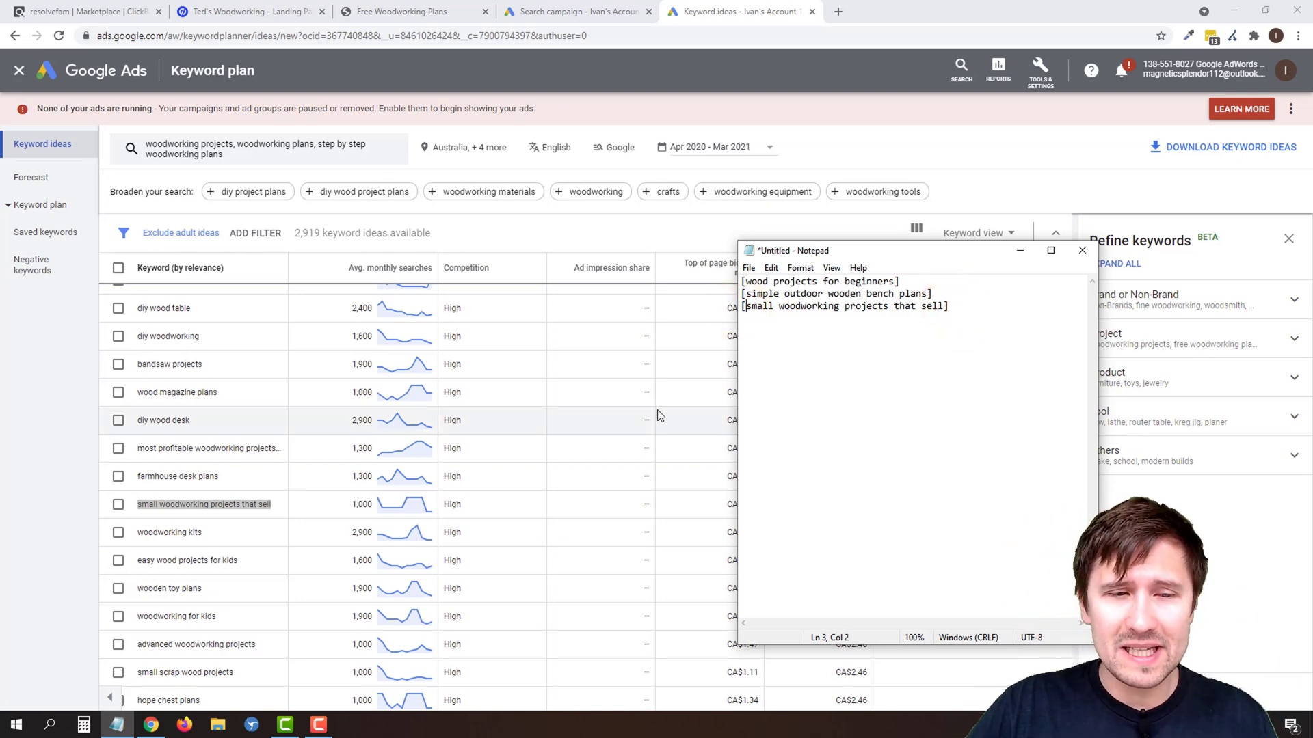
Copy the keyword idea "diy wood projects for beginners" from Keyword Planner onto the fourth line of the Notepad list
{"action": "scroll", "coordinate": [300, 457], "scroll_direction": "down", "scroll_amount": 4}
{"action": "scroll", "coordinate": [307, 505], "scroll_direction": "down", "scroll_amount": 1}
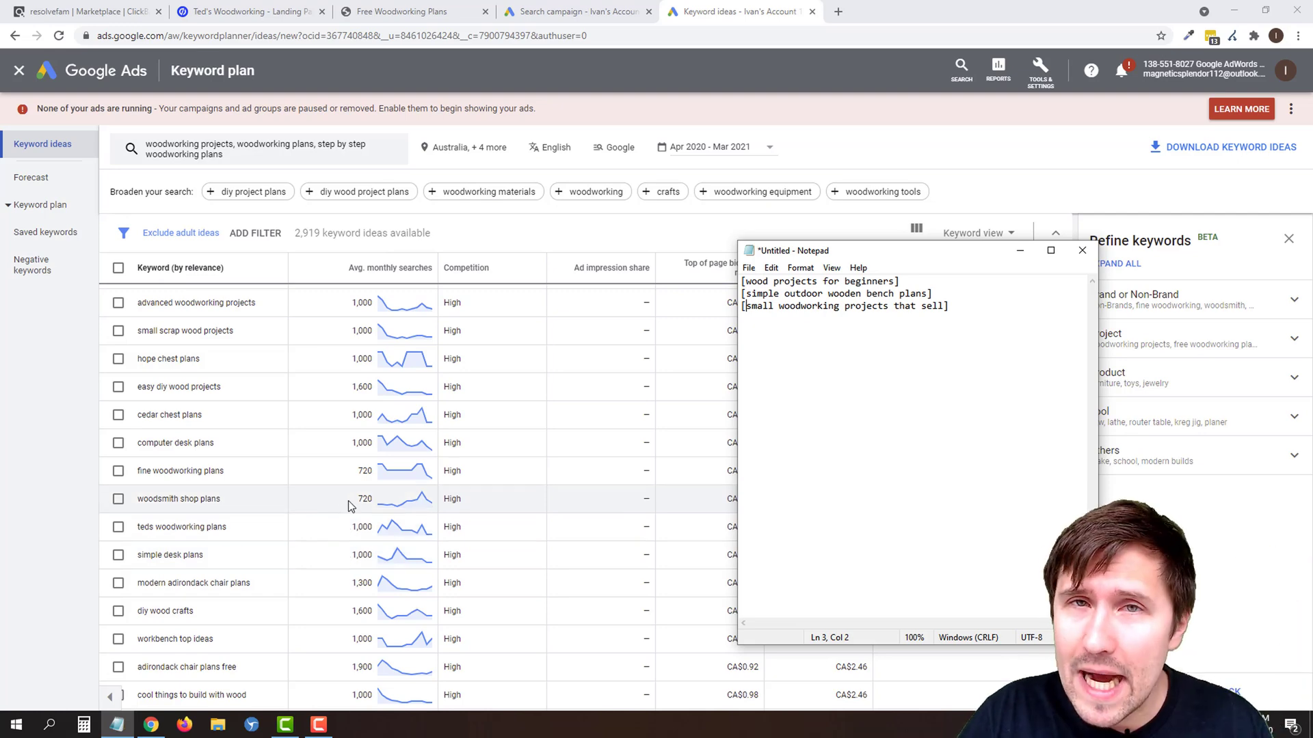
{"action": "scroll", "coordinate": [344, 556], "scroll_direction": "down", "scroll_amount": 3}
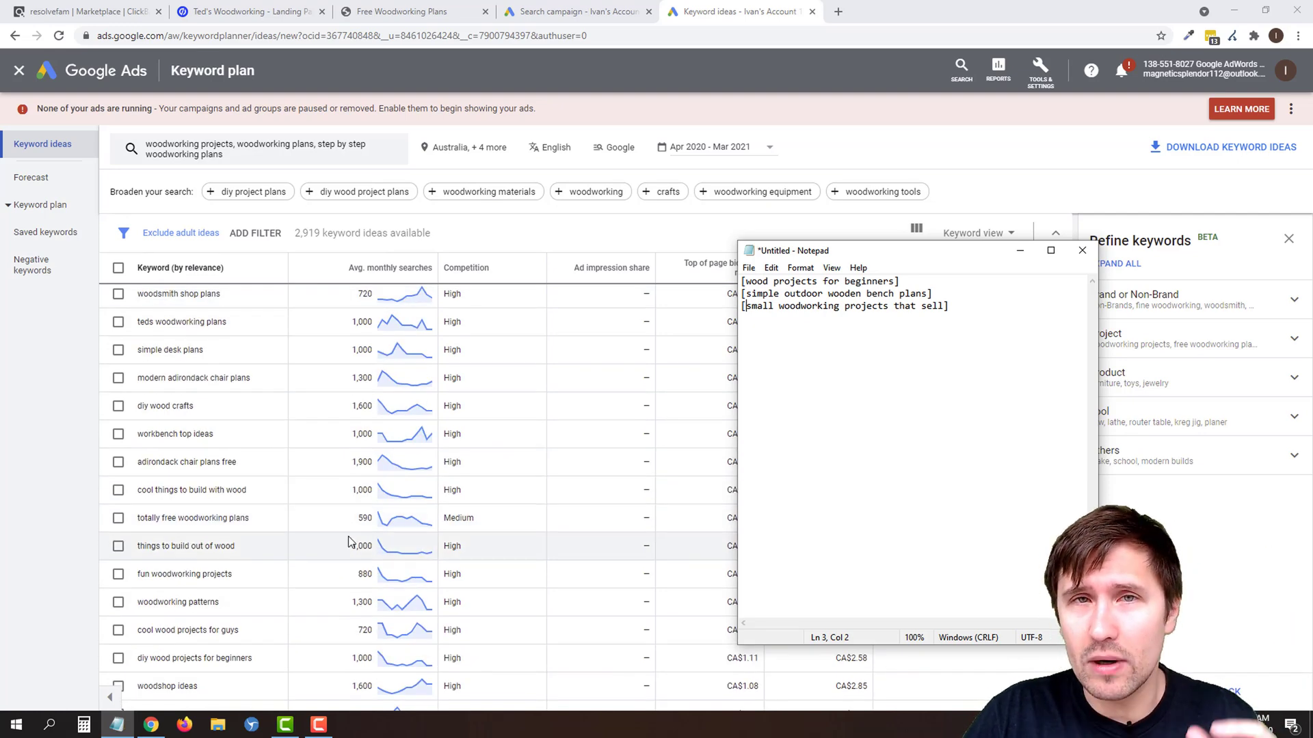
{"action": "scroll", "coordinate": [205, 636], "scroll_direction": "down", "scroll_amount": 1}
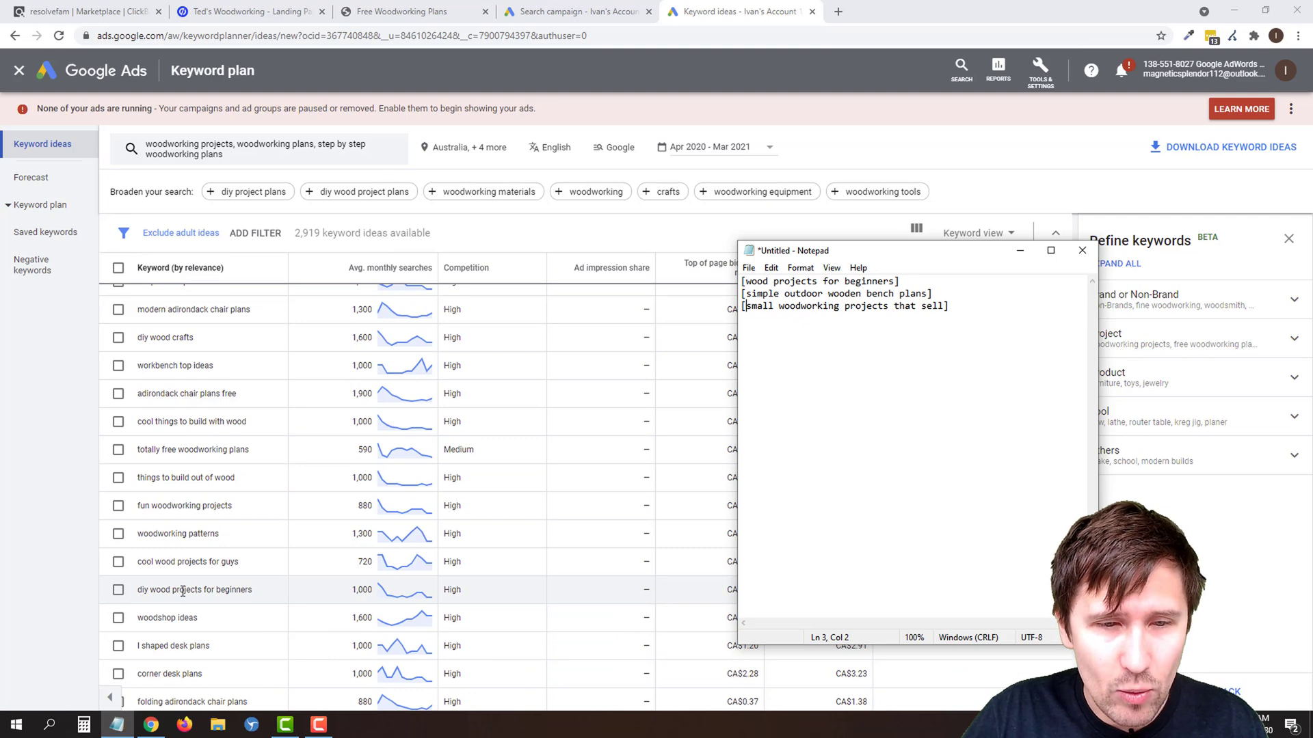
{"action": "left_click", "coordinate": [183, 589]}
{"action": "triple_click", "coordinate": [182, 590]}
{"action": "right_click", "coordinate": [182, 589]}
{"action": "left_click", "coordinate": [220, 599]}
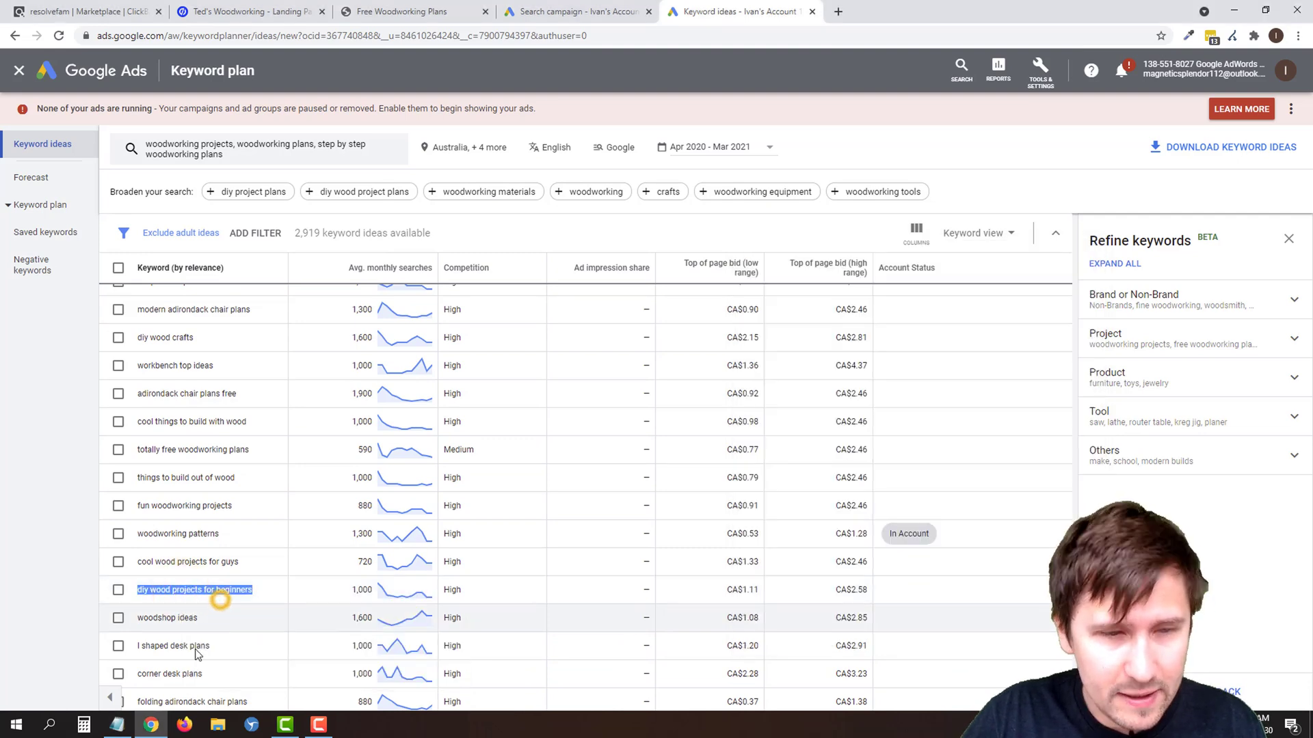
{"action": "left_click", "coordinate": [117, 724]}
{"action": "left_click", "coordinate": [960, 305]}
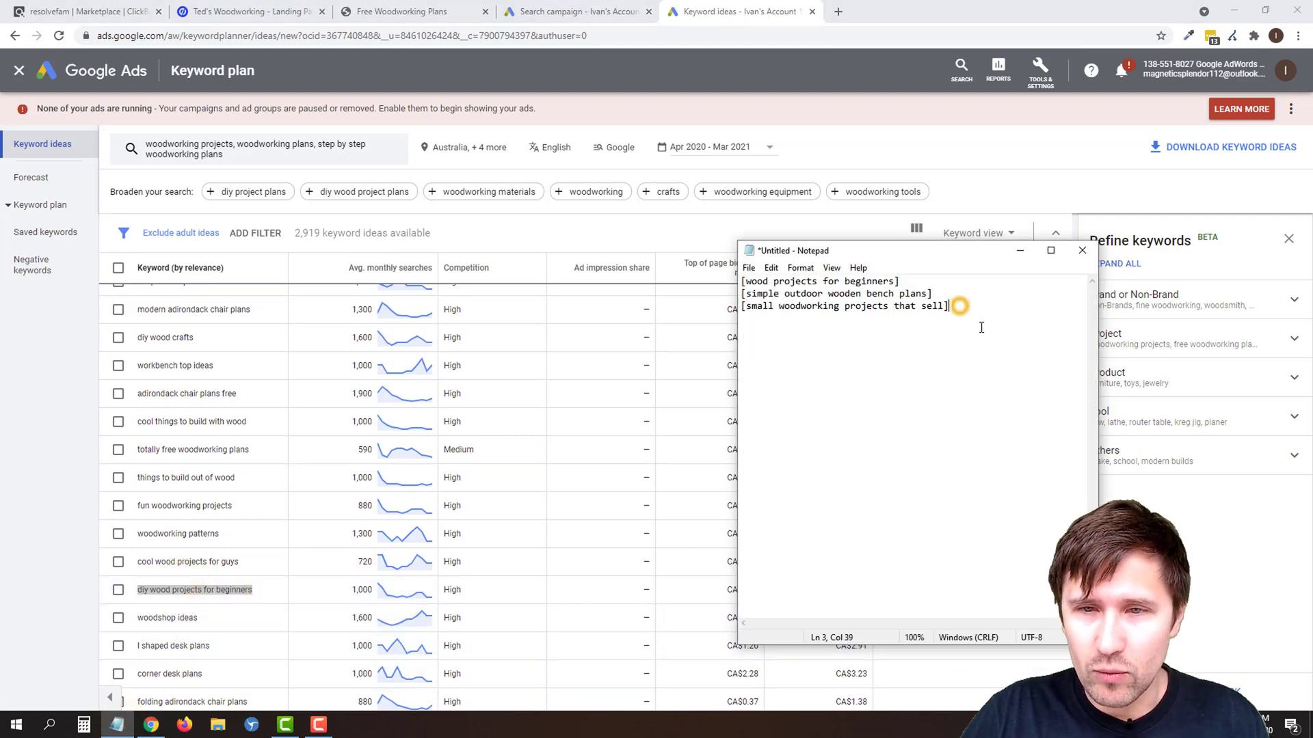
{"action": "key", "text": "Return"}
{"action": "key", "text": "ctrl+v"}
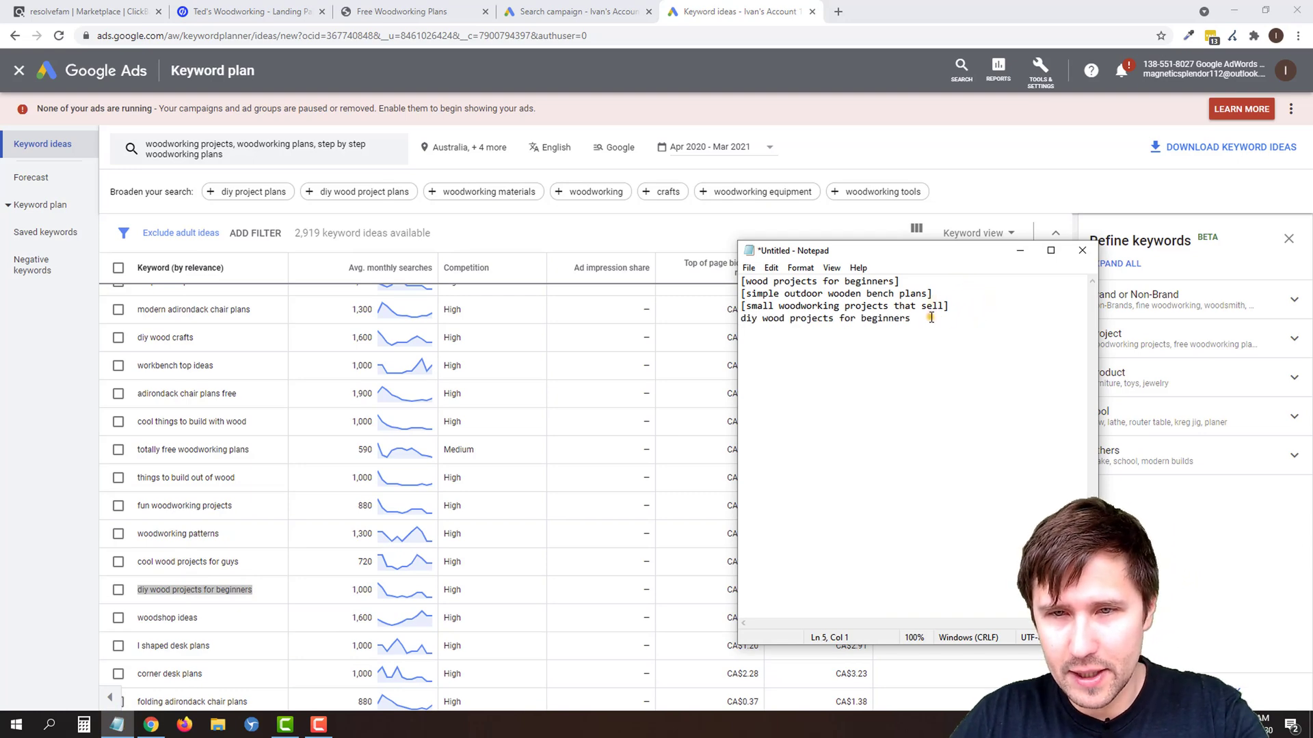
Enclose "diy wood projects for beginners" in square brackets to mark it as exact match
{"action": "left_click", "coordinate": [931, 318]}
{"action": "type", "text": "]"}
{"action": "left_click", "coordinate": [743, 320]}
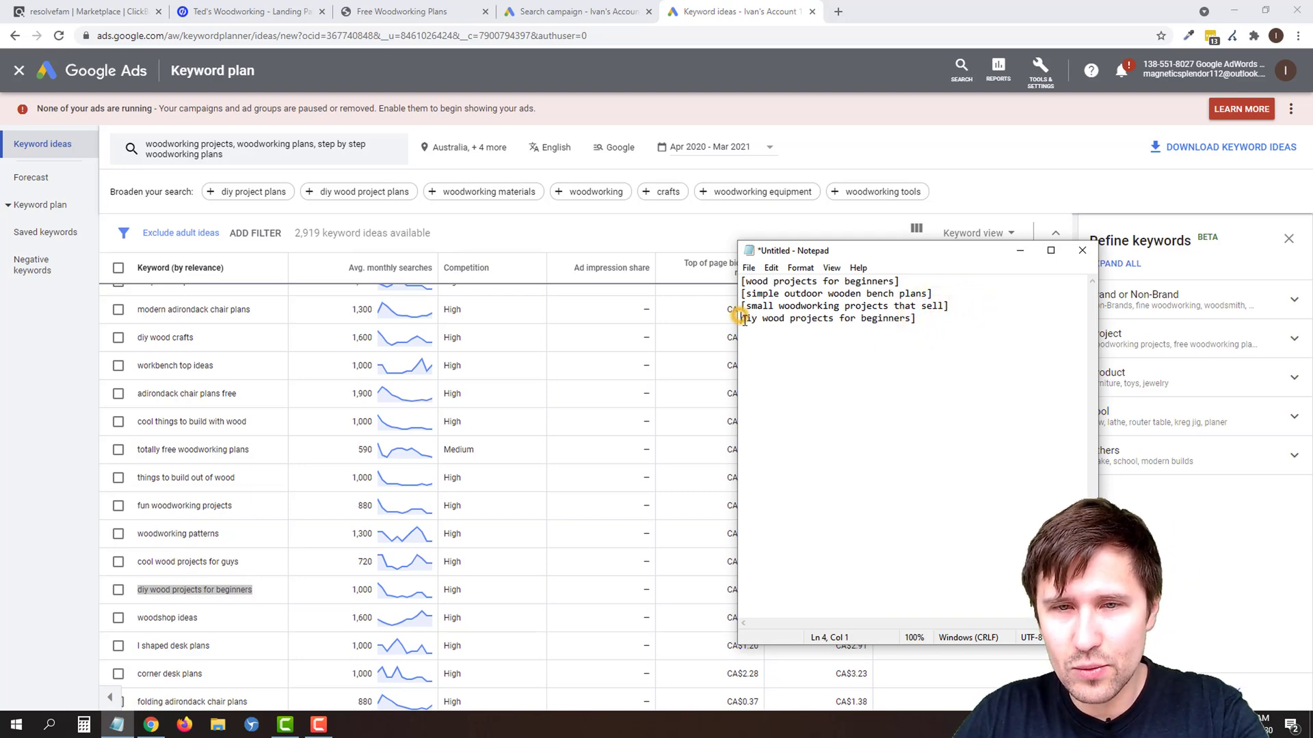
{"action": "type", "text": "["}
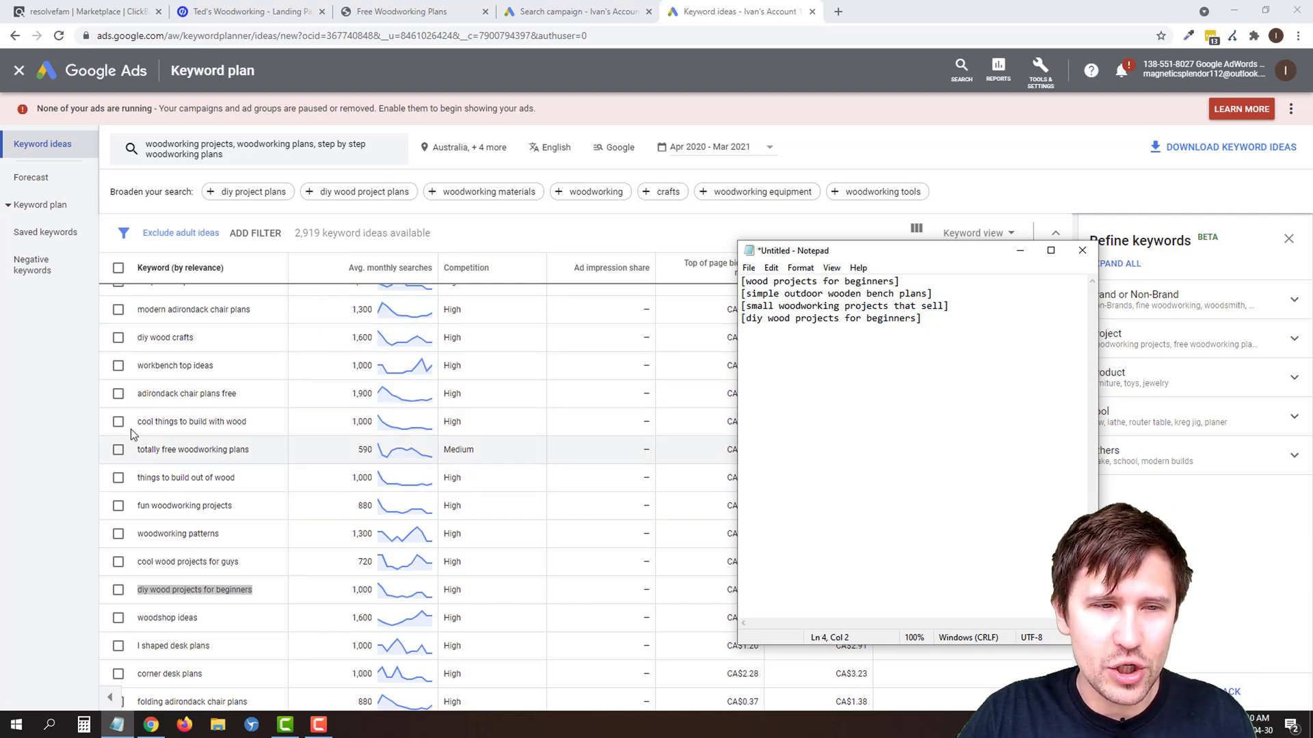
{"action": "left_click", "coordinate": [118, 449]}
{"action": "left_click", "coordinate": [119, 477]}
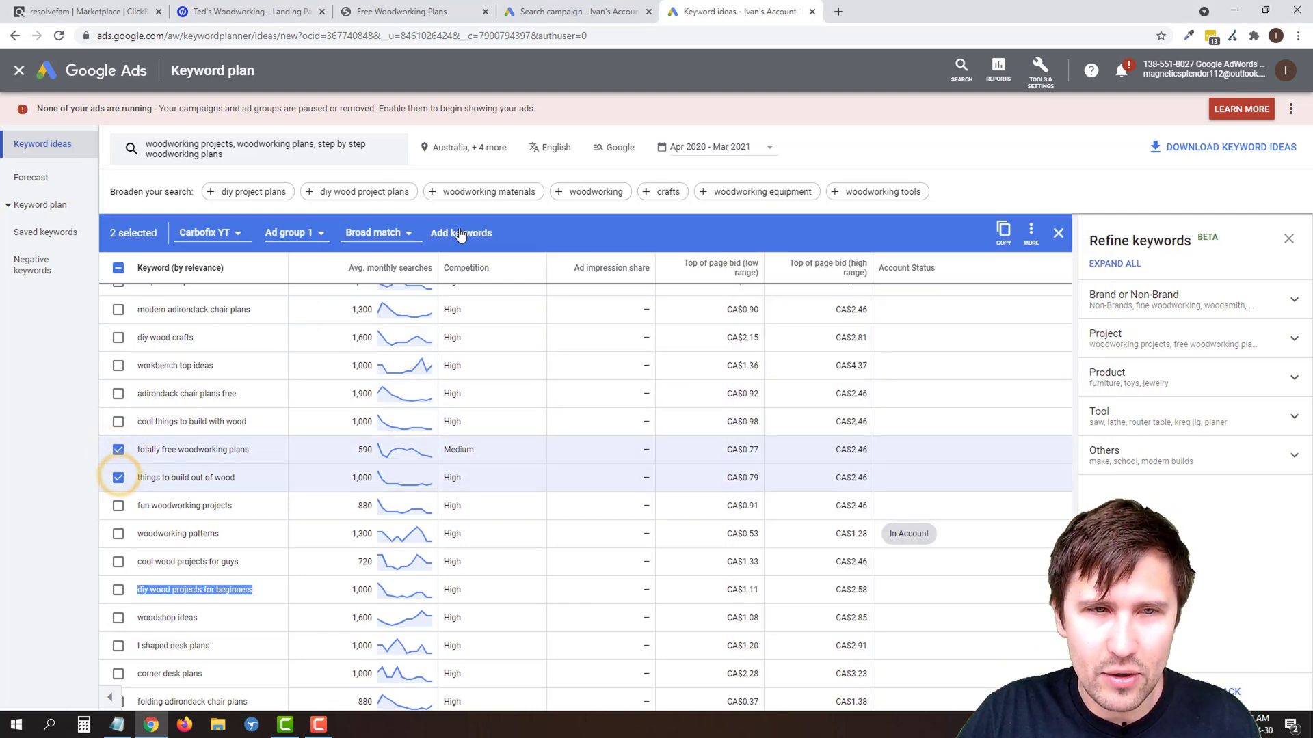
{"action": "left_click", "coordinate": [118, 449]}
{"action": "left_click", "coordinate": [118, 477]}
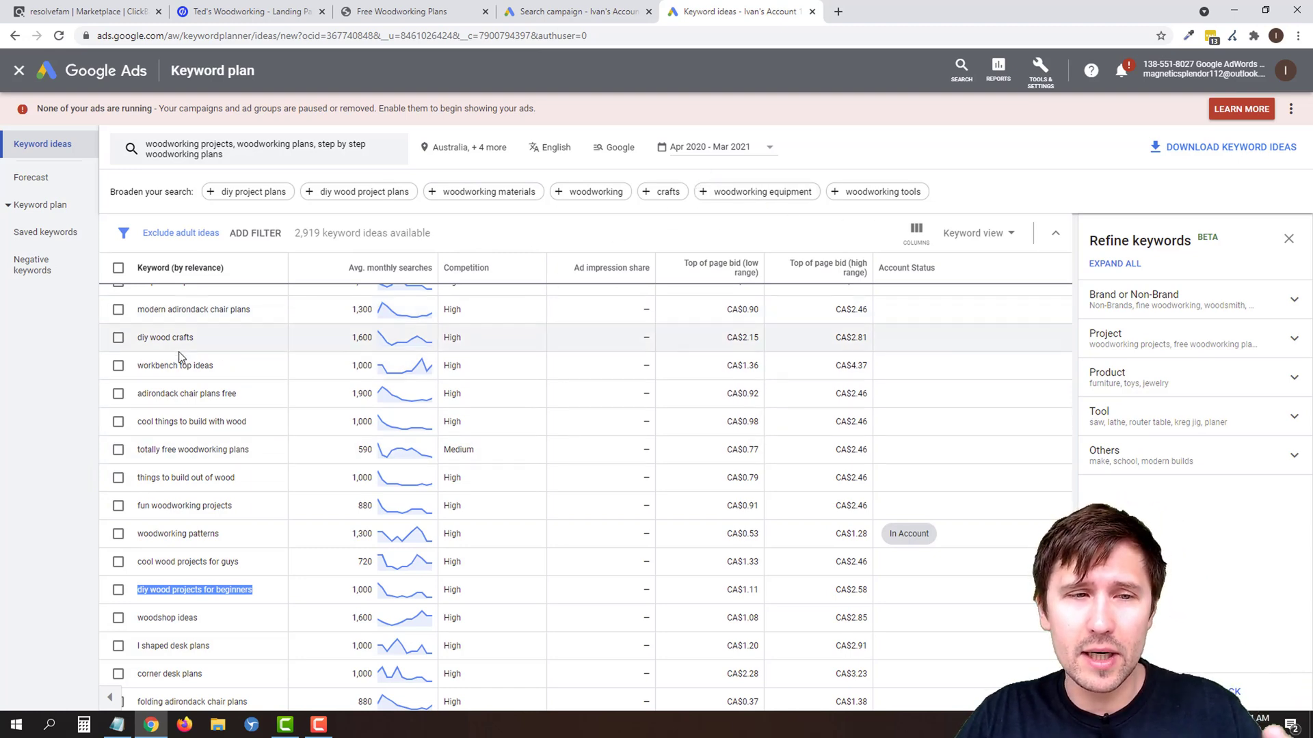
{"action": "left_click", "coordinate": [118, 394]}
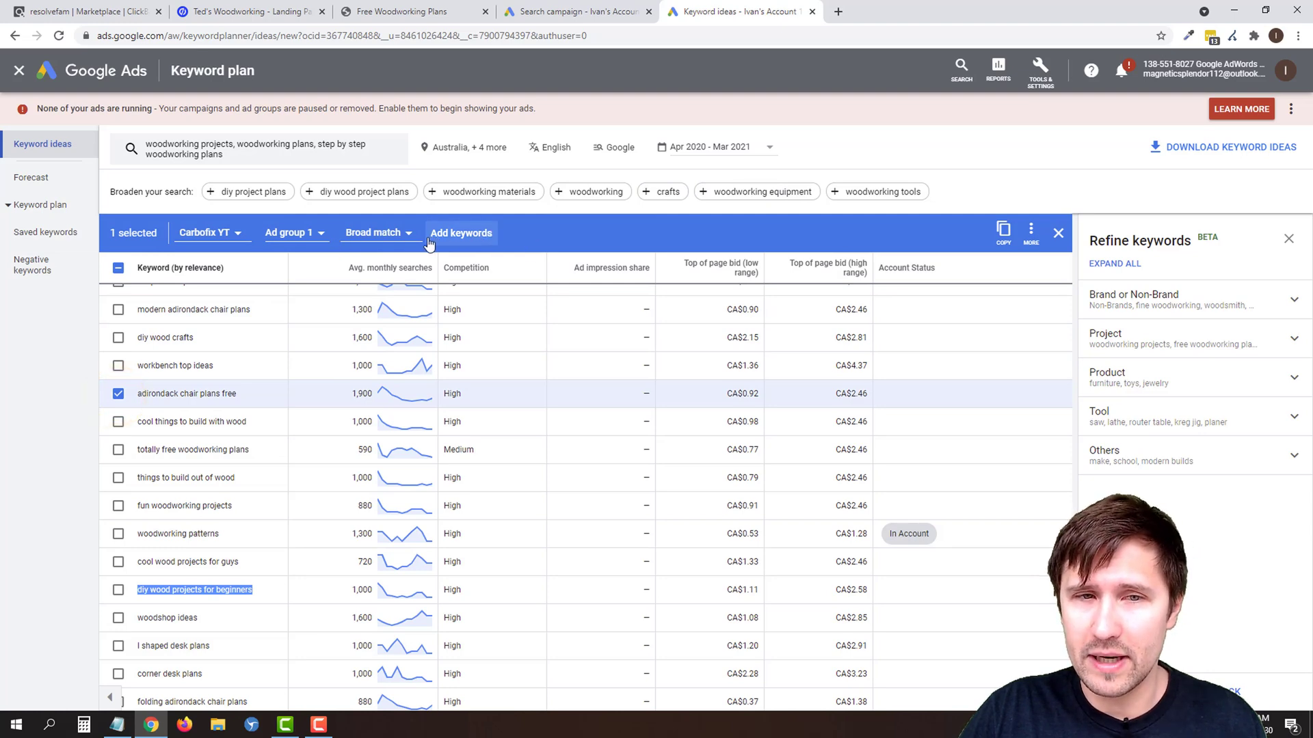
{"action": "left_click", "coordinate": [119, 394]}
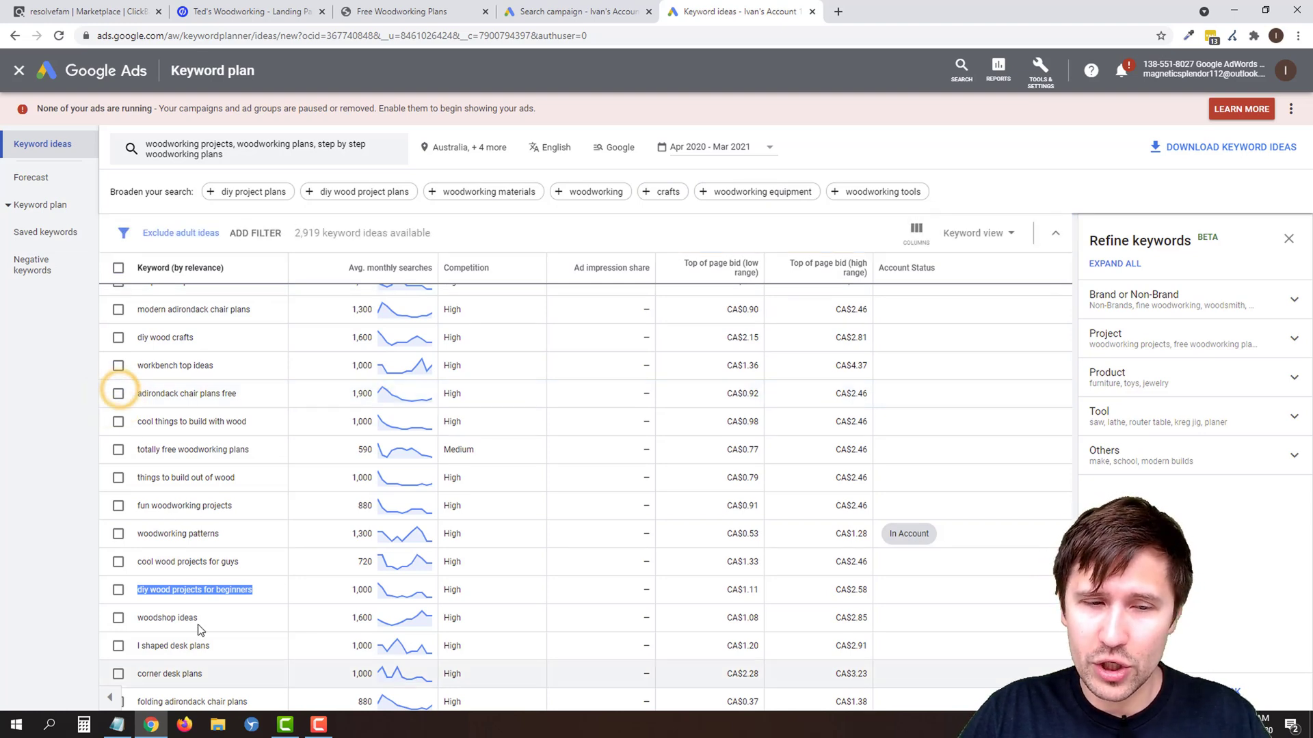
Return to the Search campaign draft and set the default bid of Ad group 1 to CA$0.75
{"action": "left_click", "coordinate": [606, 15]}
{"action": "scroll", "coordinate": [355, 470], "scroll_direction": "up", "scroll_amount": 2}
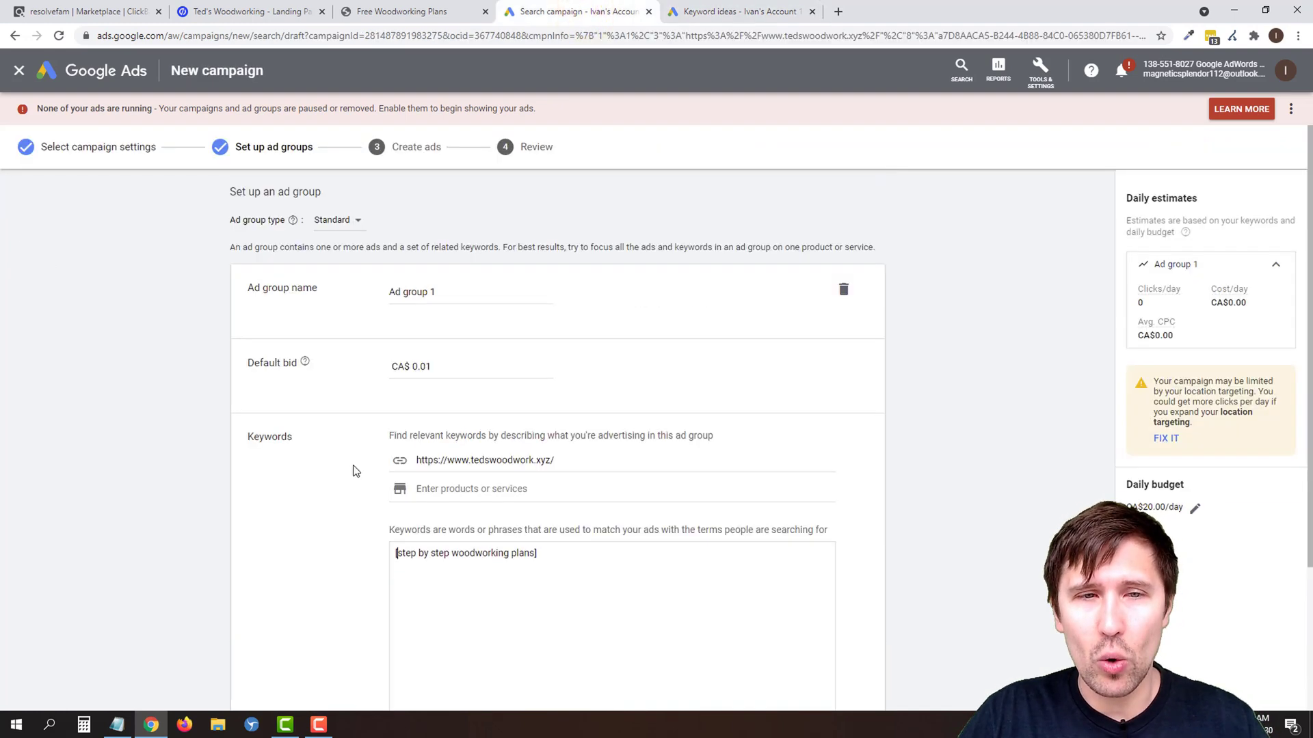
{"action": "double_click", "coordinate": [435, 367]}
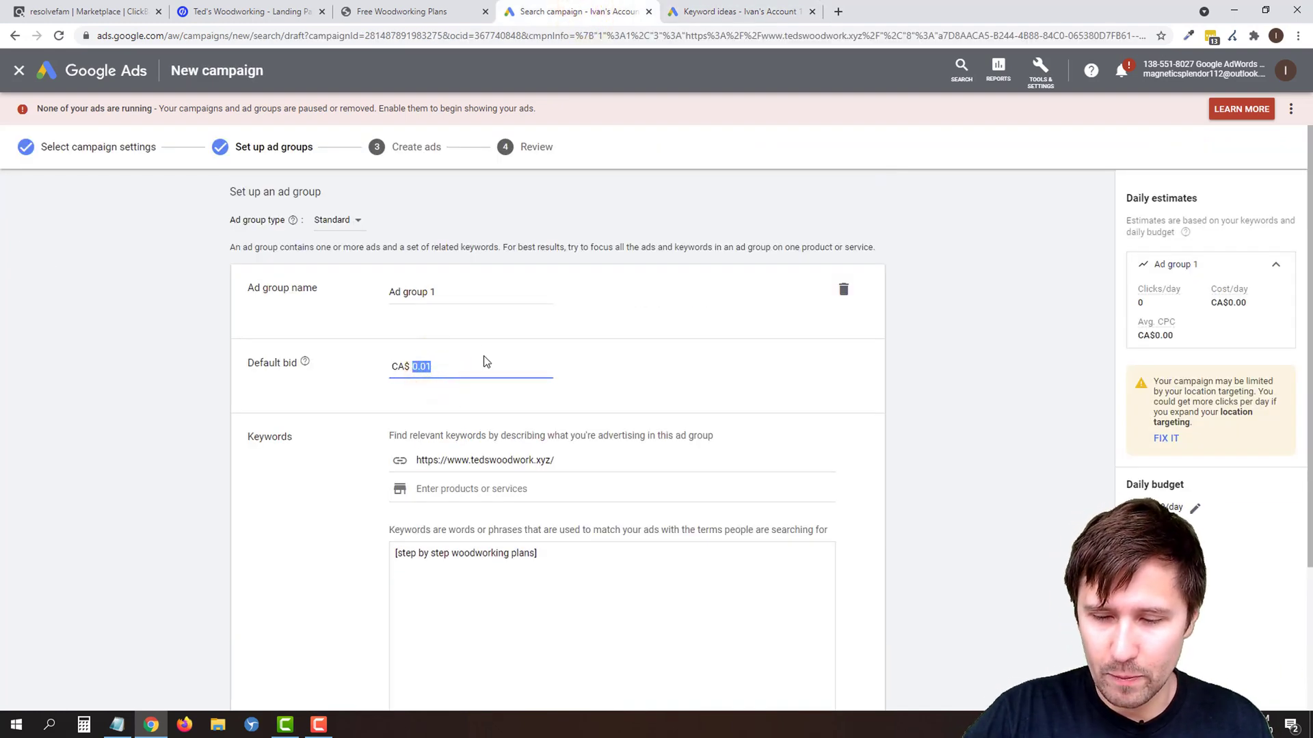
{"action": "type", "text": "1"}
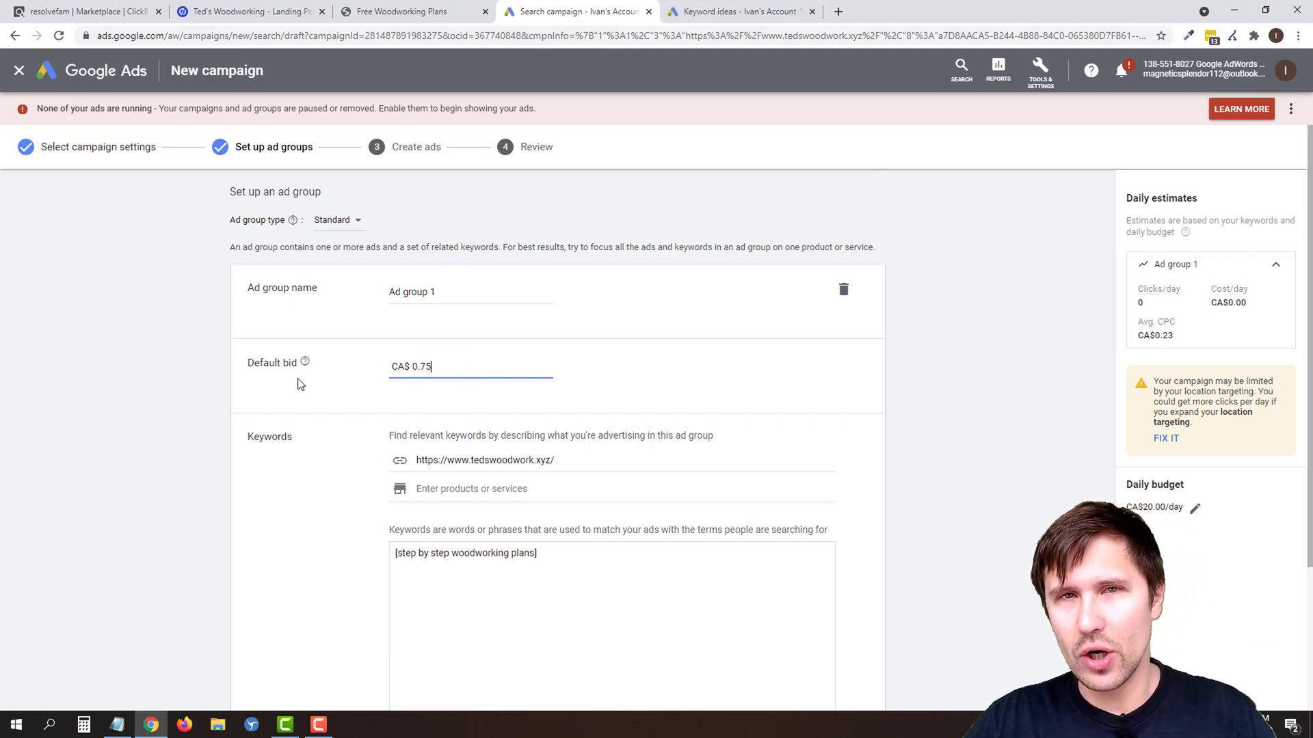
In Notepad, move "[diy wood projects for beginners]" directly below "[wood projects for beginners]" and separate this pair from the other keywords with a blank line
{"action": "scroll", "coordinate": [245, 413], "scroll_direction": "down", "scroll_amount": 1}
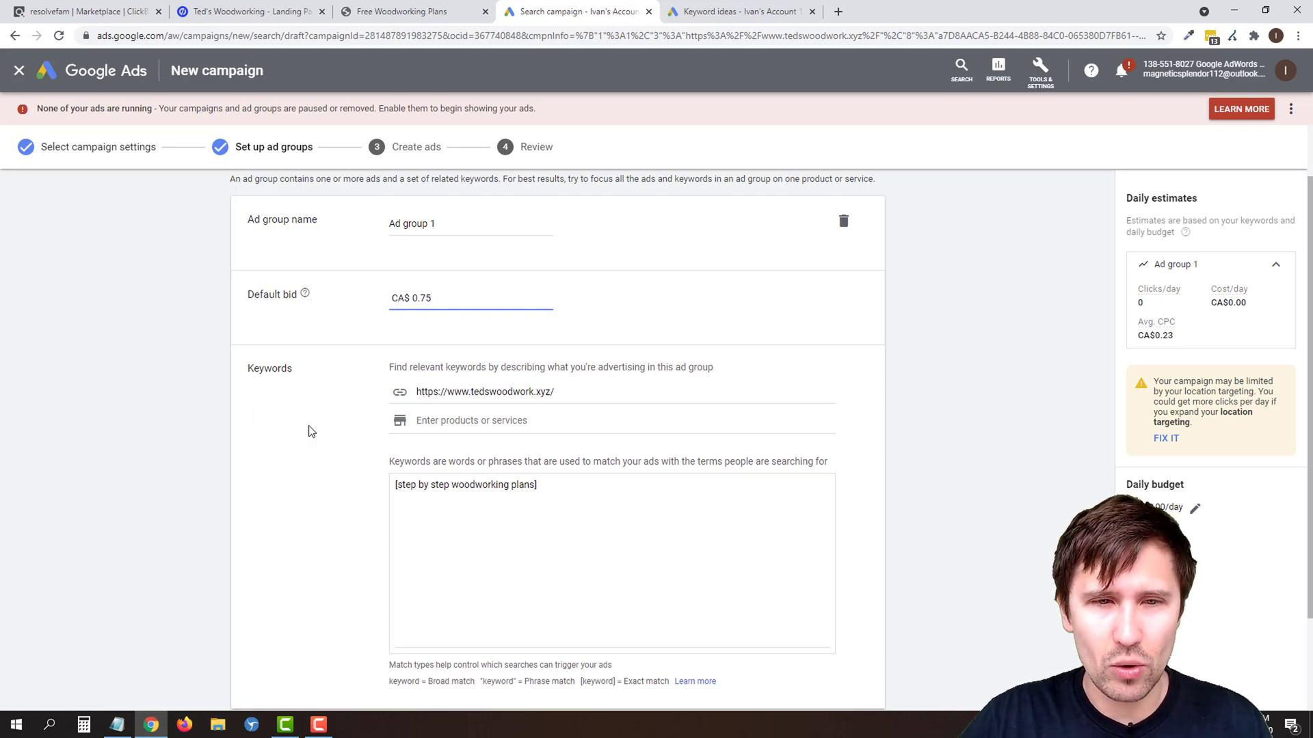
{"action": "scroll", "coordinate": [217, 445], "scroll_direction": "down", "scroll_amount": 1}
{"action": "scroll", "coordinate": [402, 446], "scroll_direction": "down", "scroll_amount": 1}
{"action": "scroll", "coordinate": [272, 515], "scroll_direction": "up", "scroll_amount": 2}
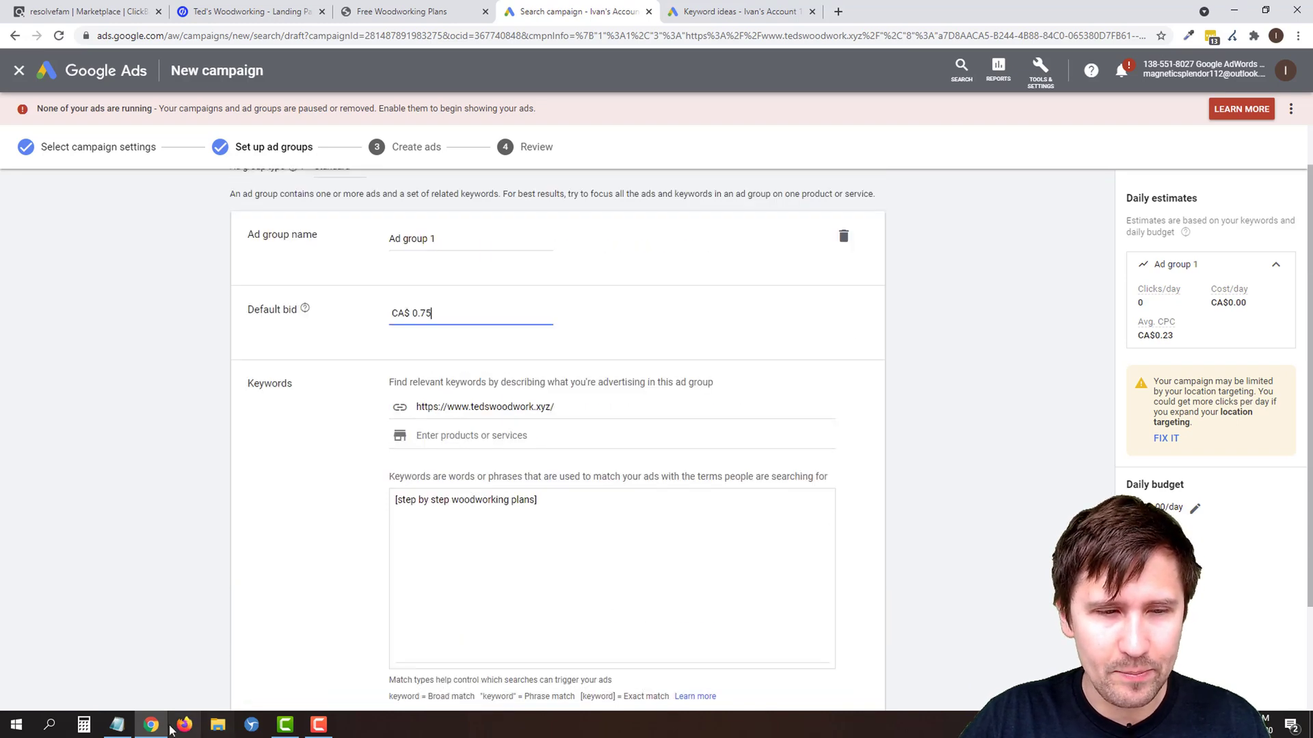
{"action": "left_click", "coordinate": [117, 724]}
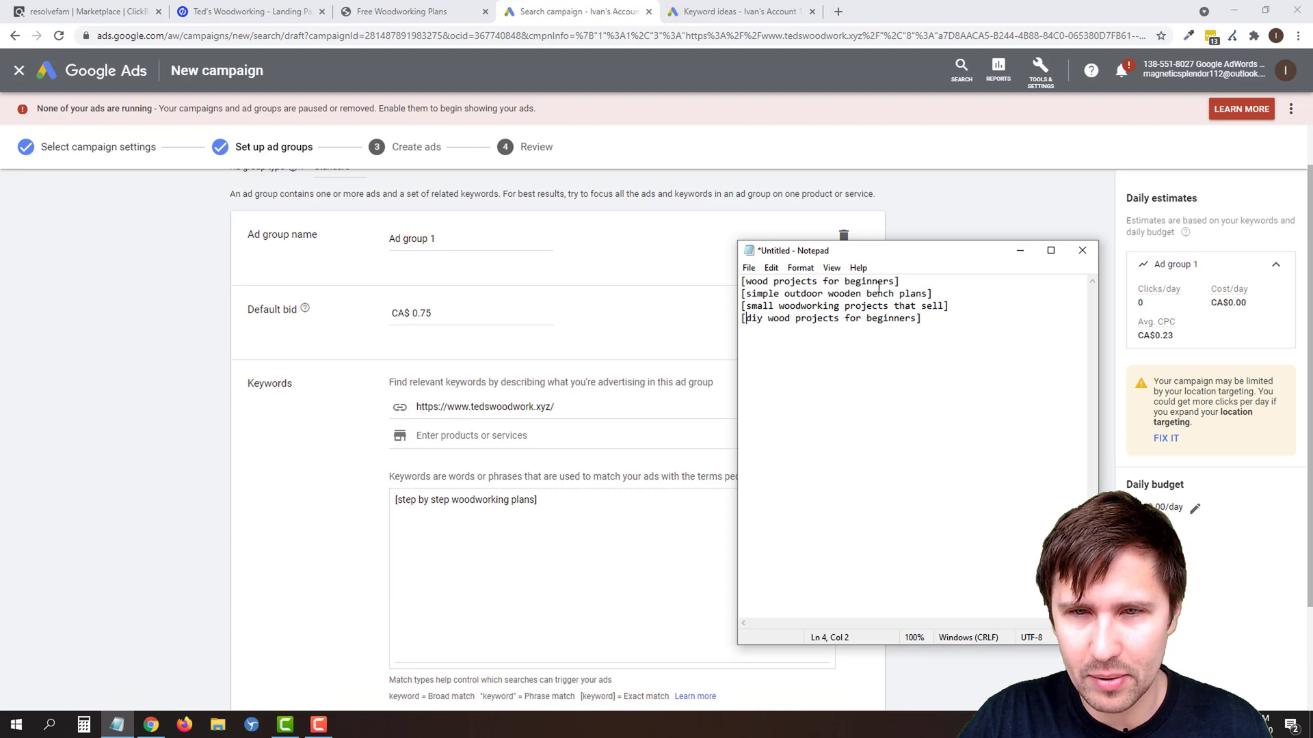
{"action": "left_click", "coordinate": [909, 281]}
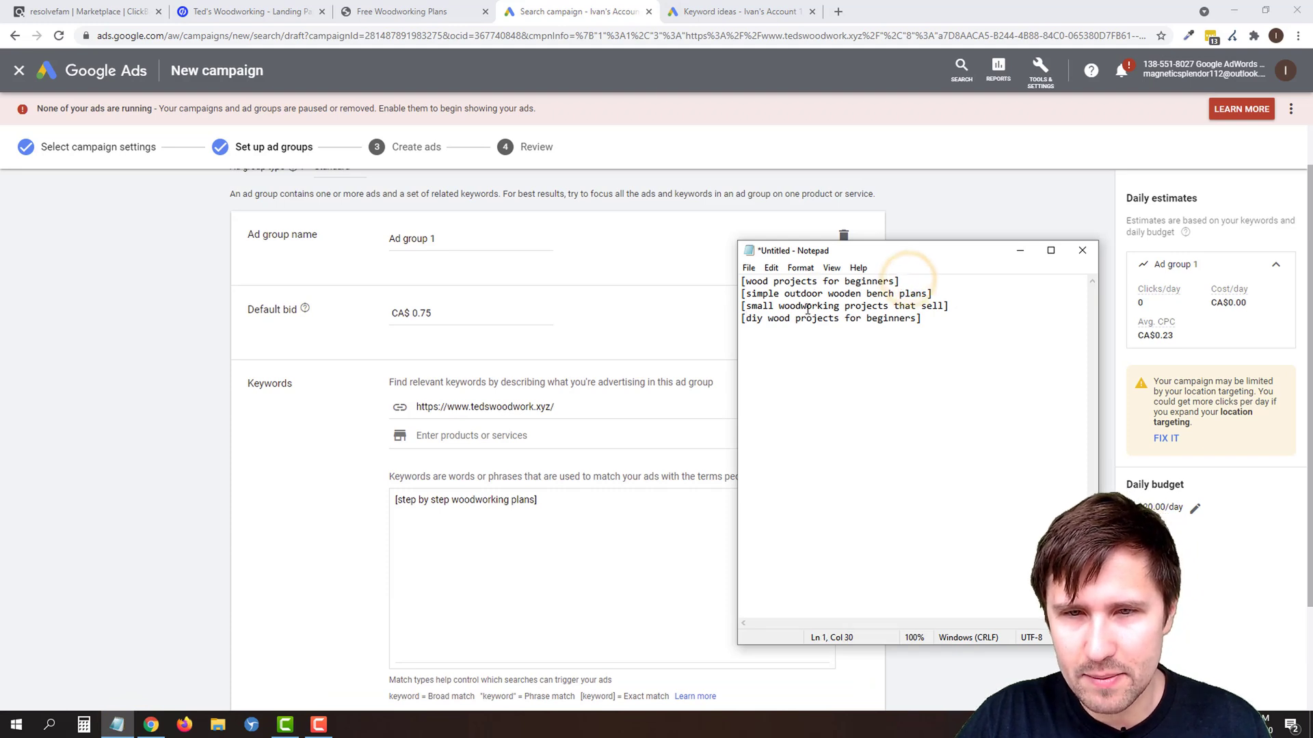
{"action": "left_click_drag", "start_coordinate": [771, 320], "coordinate": [734, 320]}
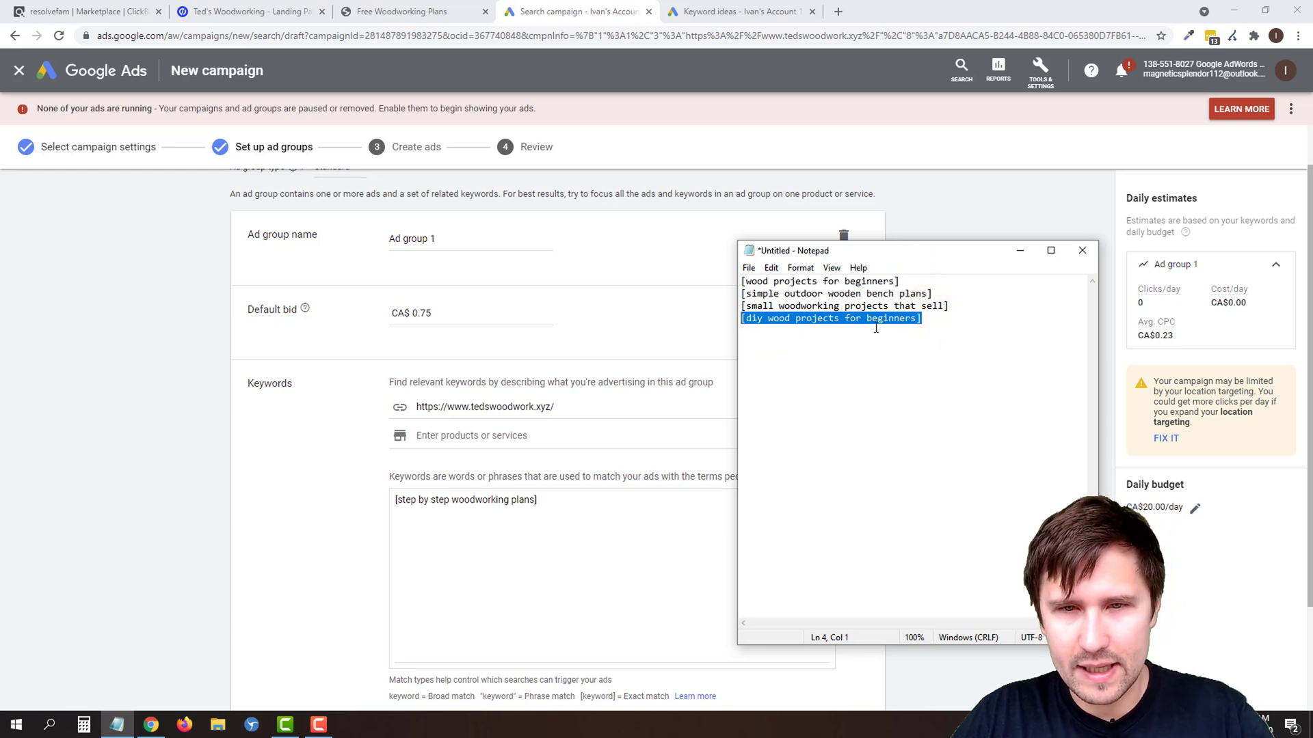
{"action": "key", "text": "ctrl+x"}
{"action": "left_click", "coordinate": [916, 281]}
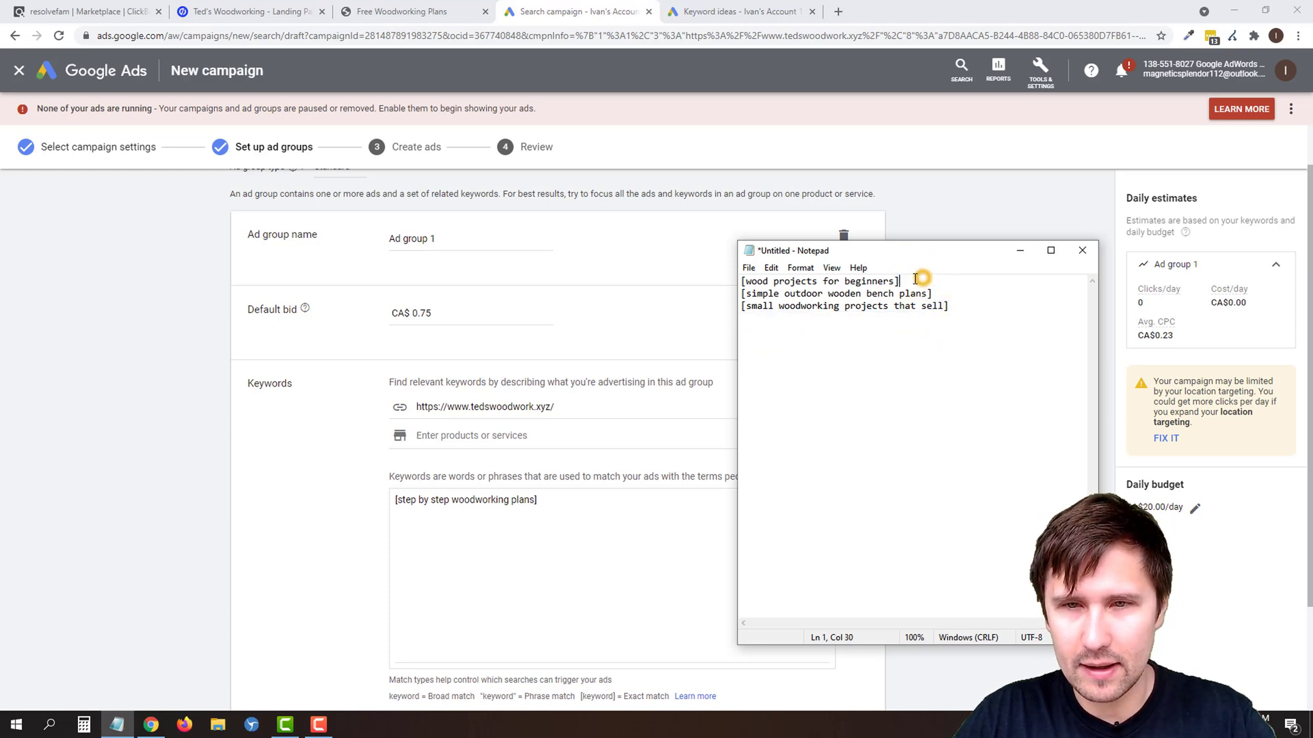
{"action": "key", "text": "Return"}
{"action": "key", "text": "ctrl+v"}
{"action": "key", "text": "Return"}
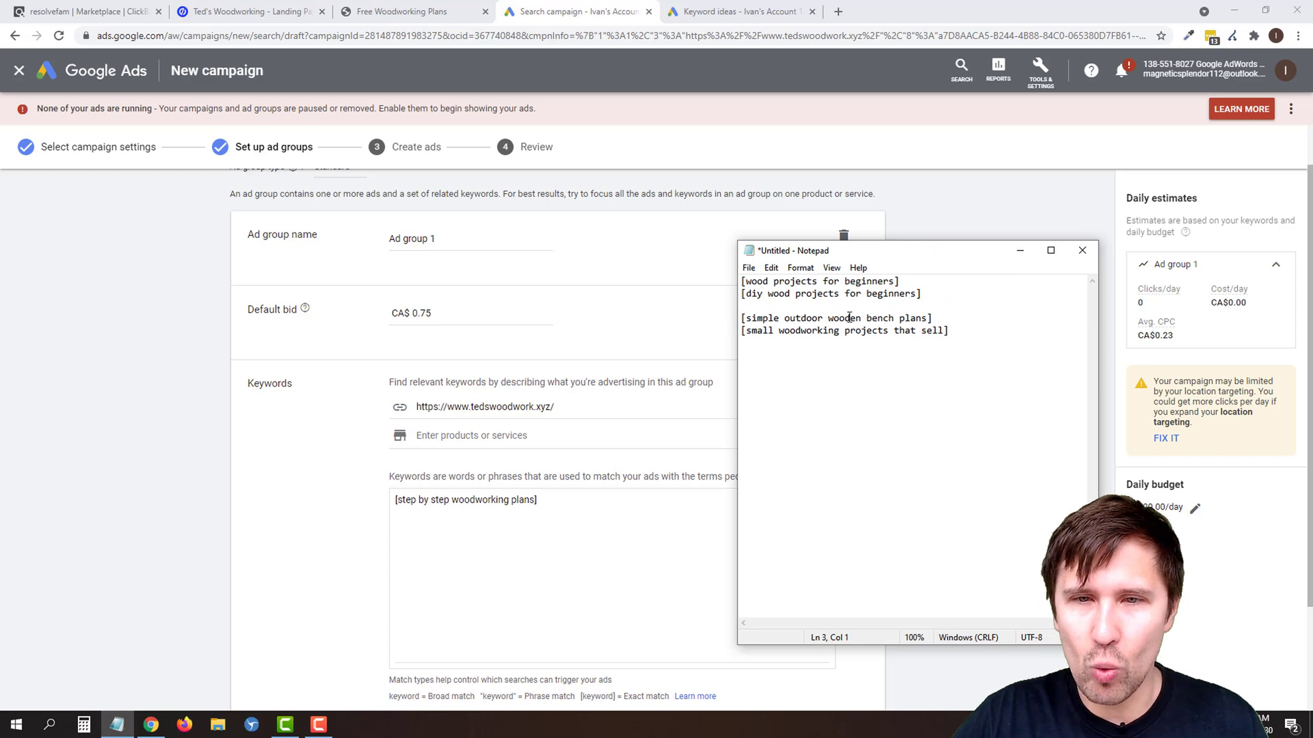
Move "[simple outdoor wooden bench plans]" from Notepad to a new line in Ad group 1's keywords, and return to Notepad
{"action": "left_click_drag", "start_coordinate": [928, 296], "coordinate": [723, 280]}
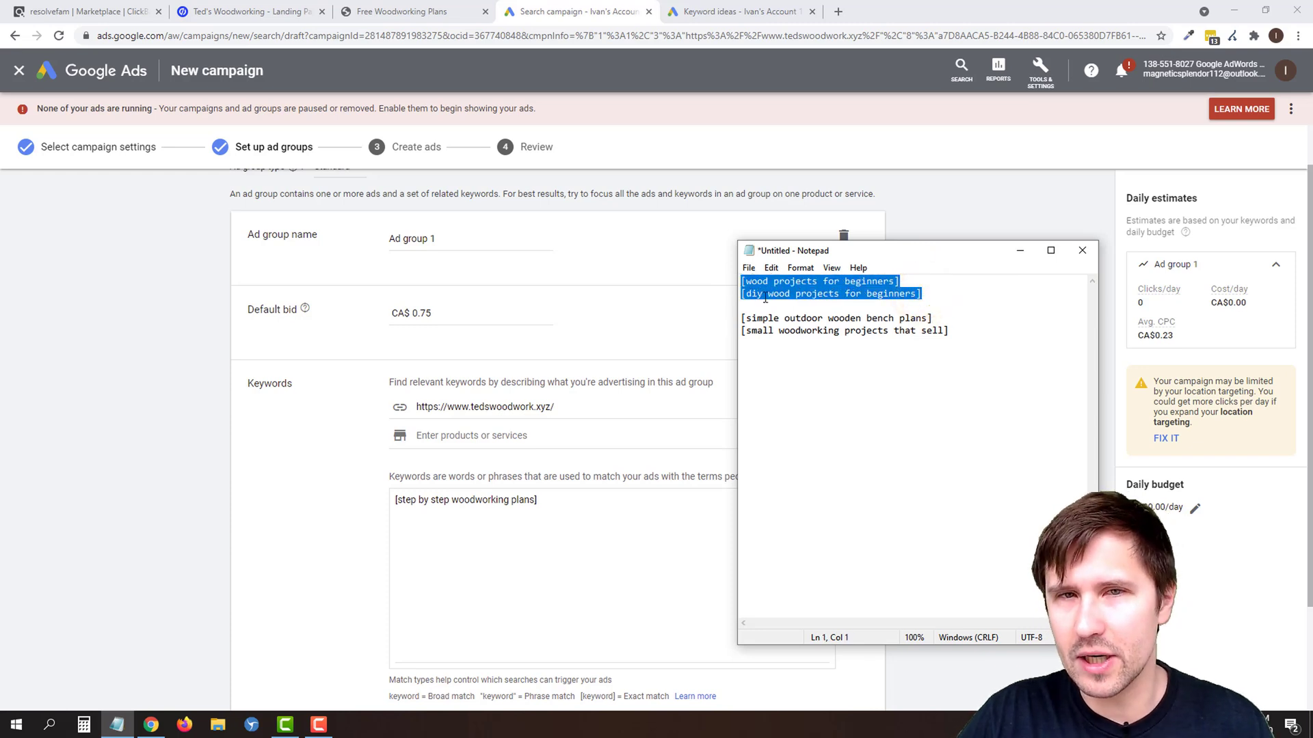
{"action": "left_click", "coordinate": [927, 319]}
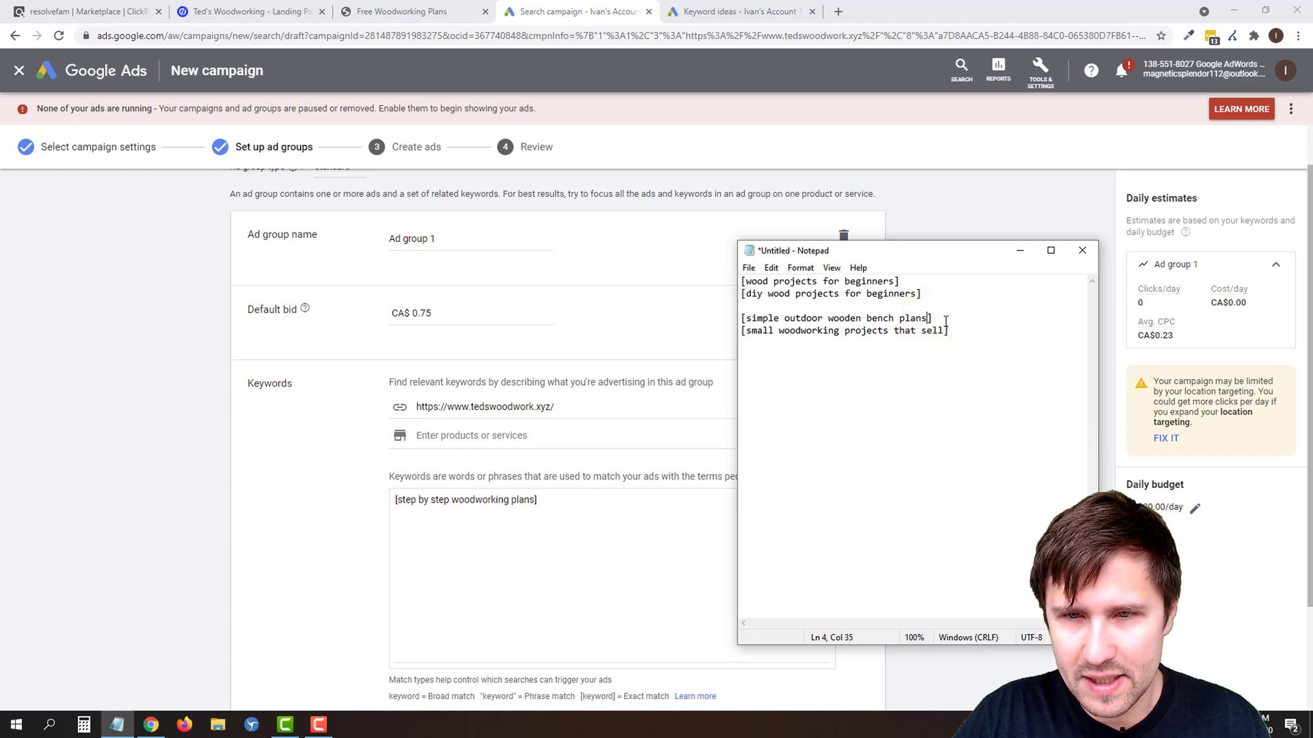
{"action": "left_click_drag", "start_coordinate": [945, 321], "coordinate": [731, 319]}
{"action": "key", "text": "ctrl+x"}
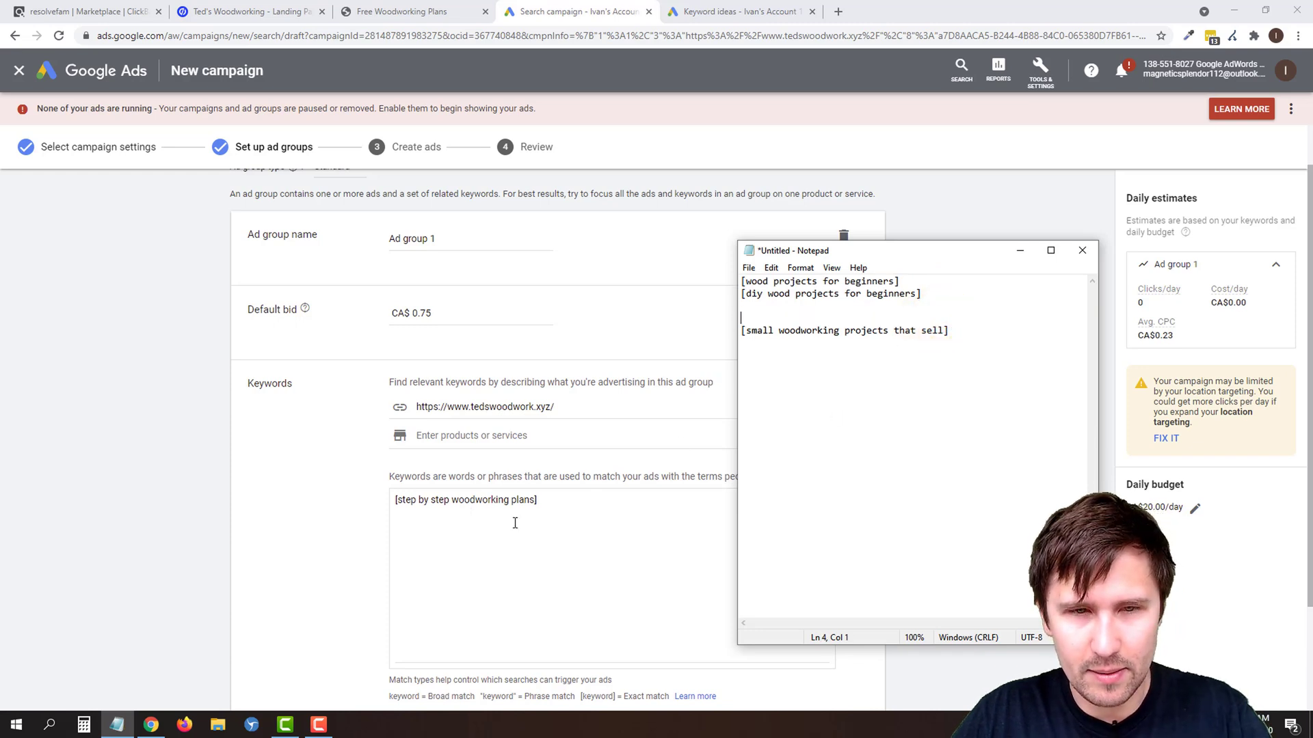
{"action": "left_click", "coordinate": [551, 499]}
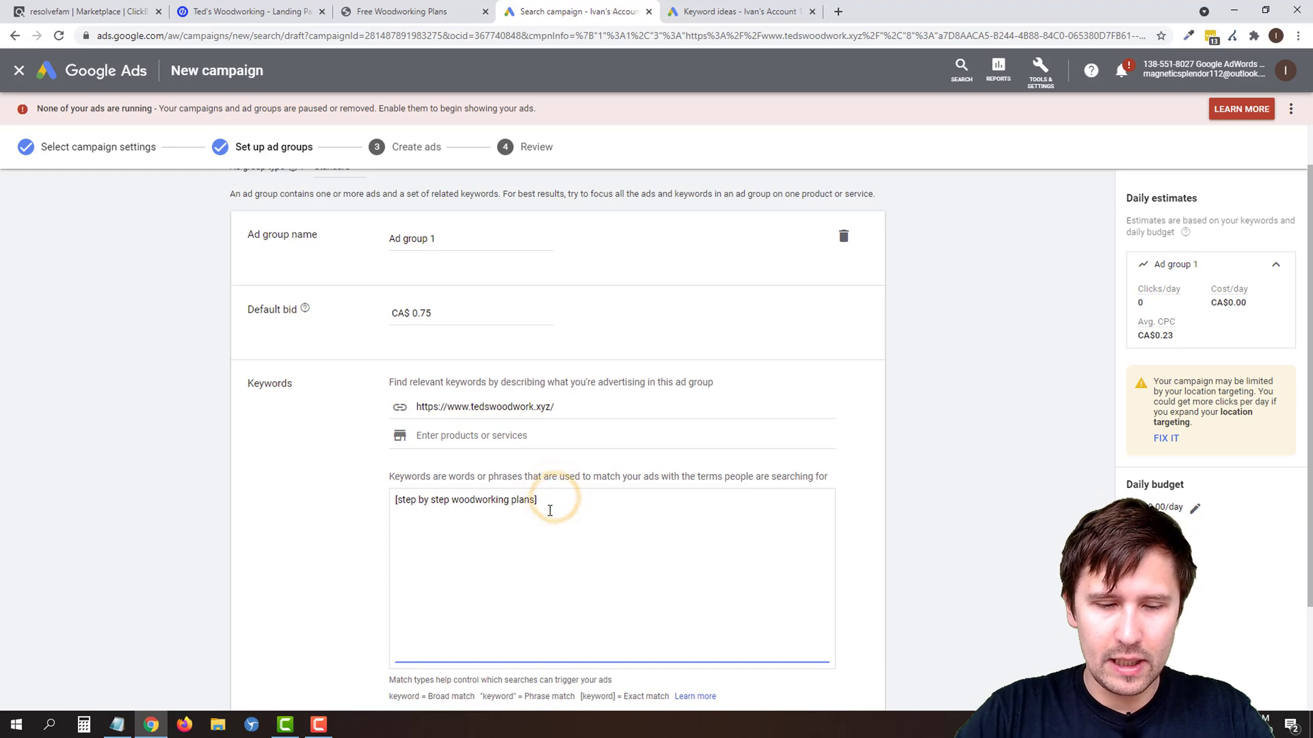
{"action": "key", "text": "Return"}
{"action": "key", "text": "ctrl+v"}
{"action": "left_click", "coordinate": [117, 724]}
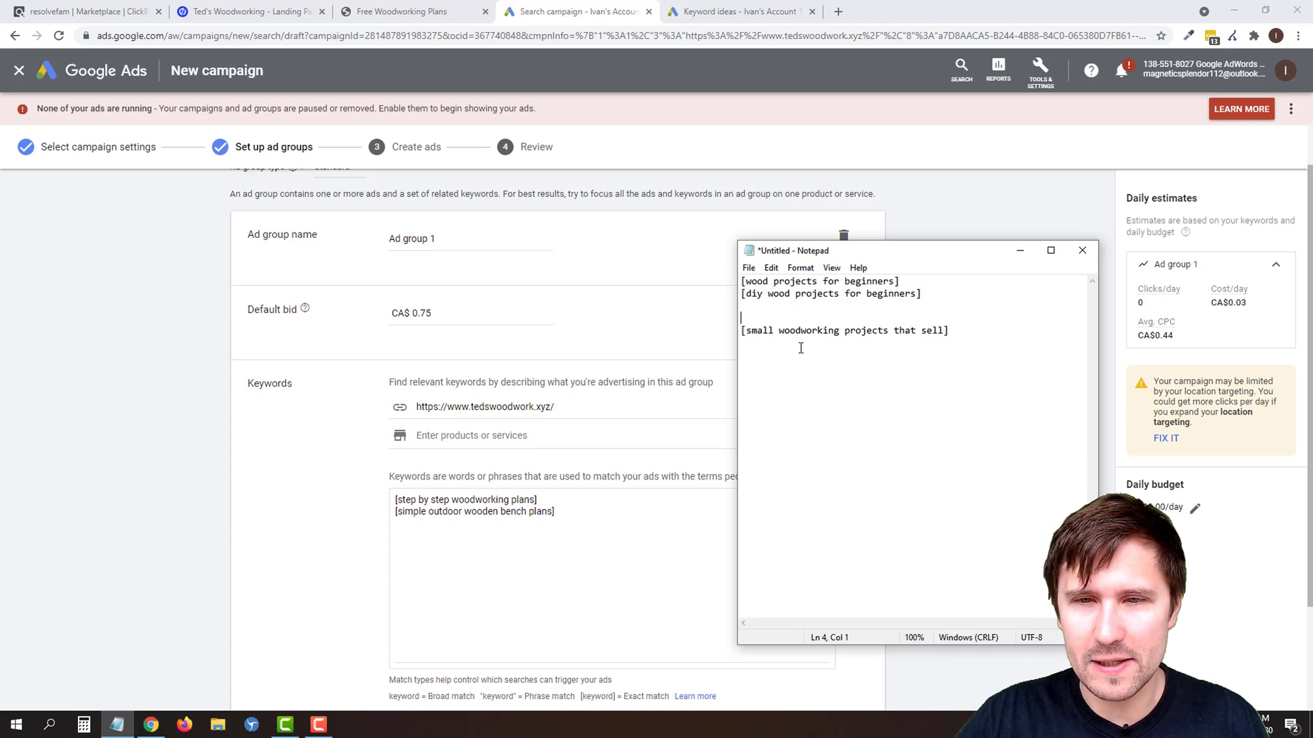
Rename Ad group 1 as "woodworking plans"
{"action": "left_click_drag", "start_coordinate": [949, 331], "coordinate": [713, 333]}
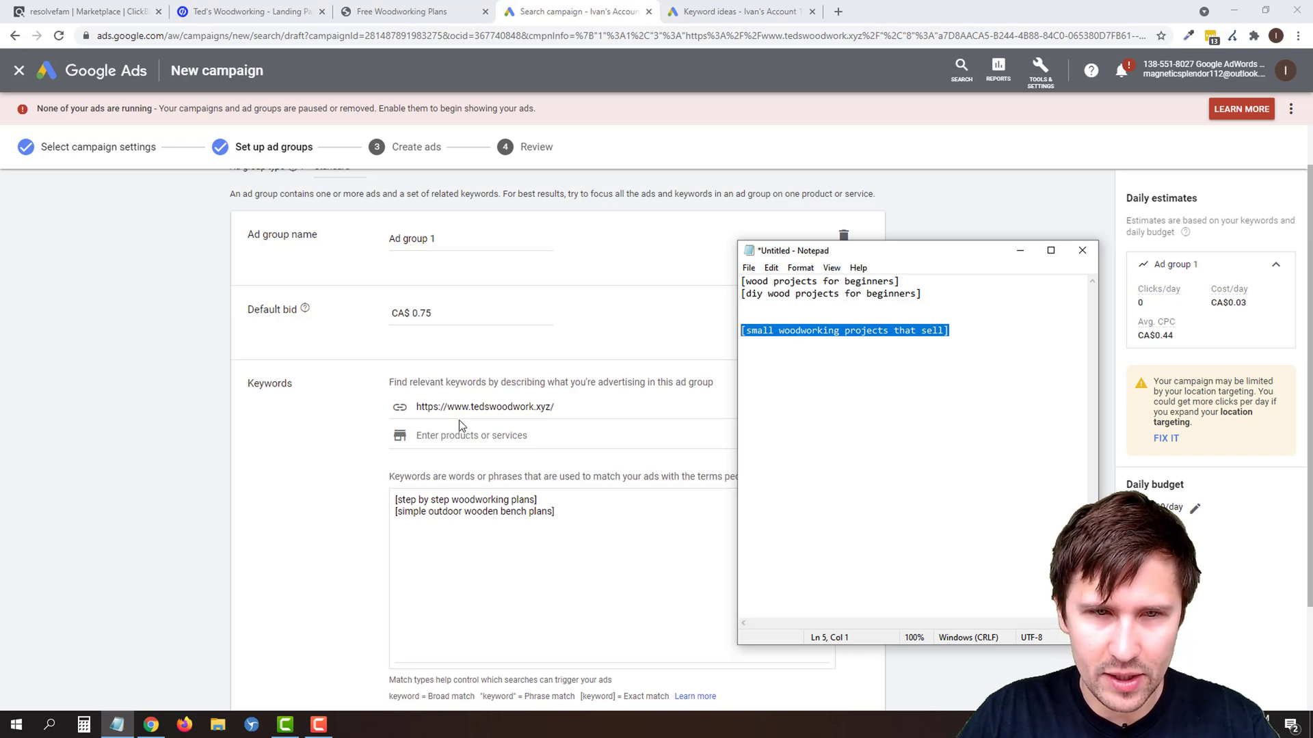
{"action": "triple_click", "coordinate": [422, 238]}
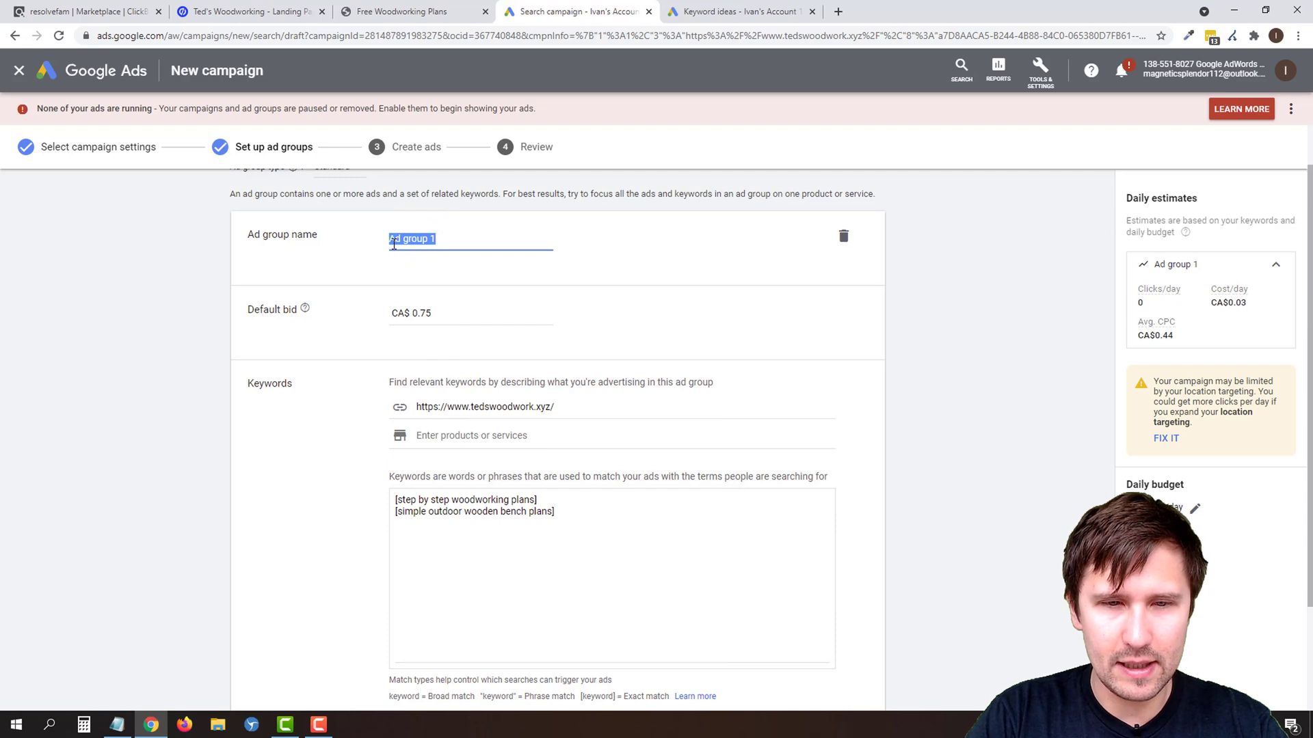
{"action": "type", "text": "woodworking pl"}
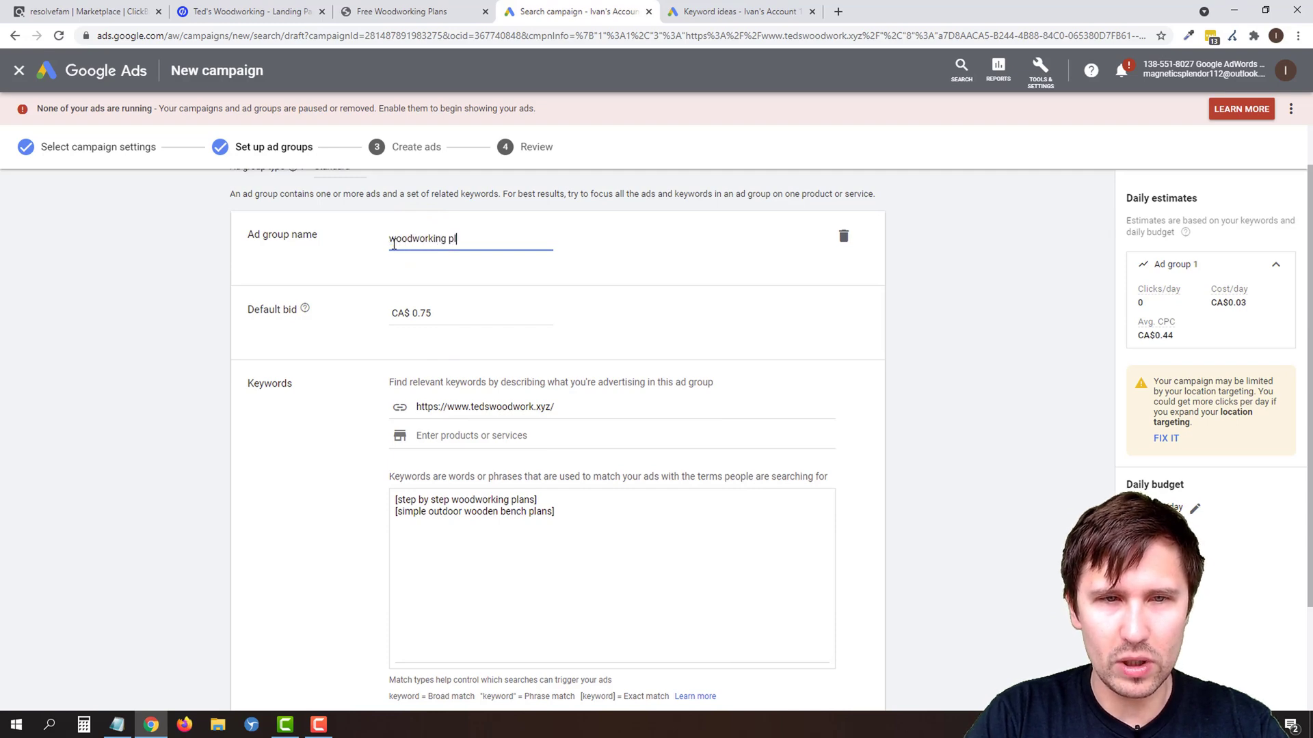
{"action": "type", "text": "ans"}
Add a second ad group and move "[wood projects for beginners]" and "[diy wood projects for beginners]" from Notepad into its keywords
{"action": "scroll", "coordinate": [346, 439], "scroll_direction": "down", "scroll_amount": 5}
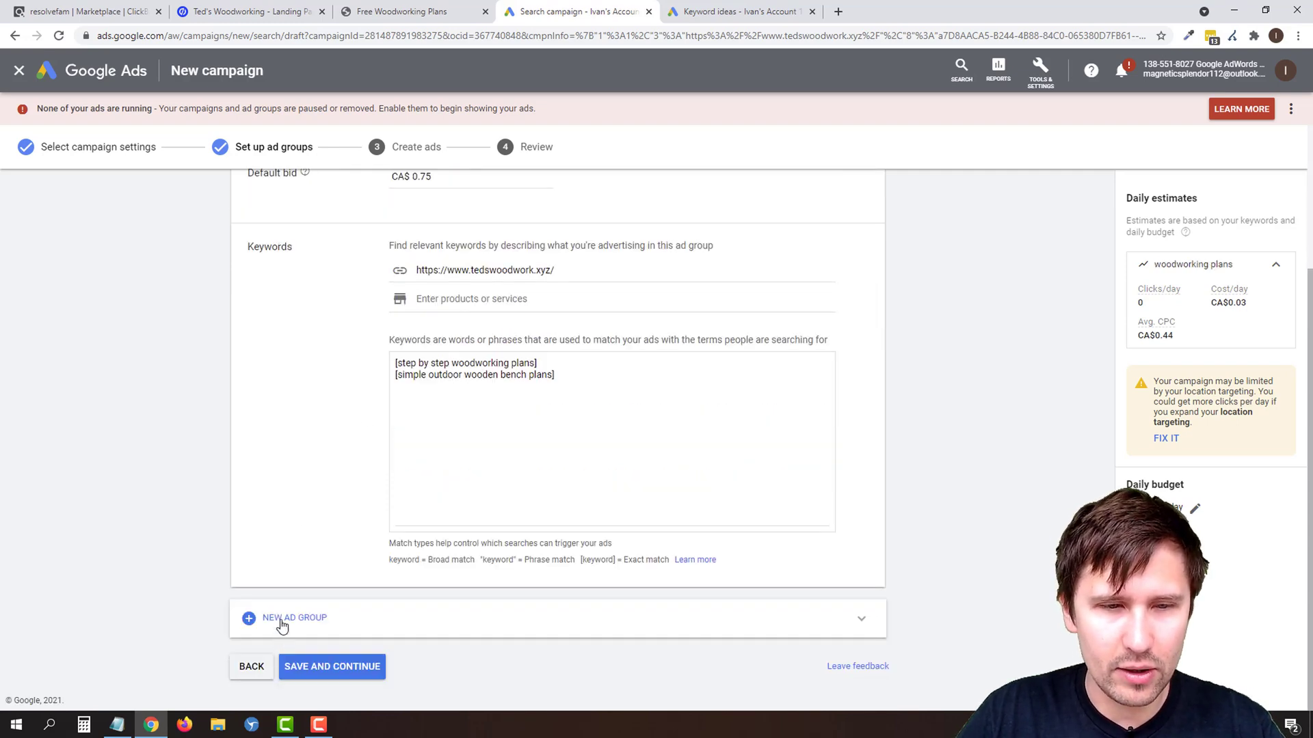
{"action": "left_click", "coordinate": [281, 625]}
{"action": "left_click", "coordinate": [117, 724]}
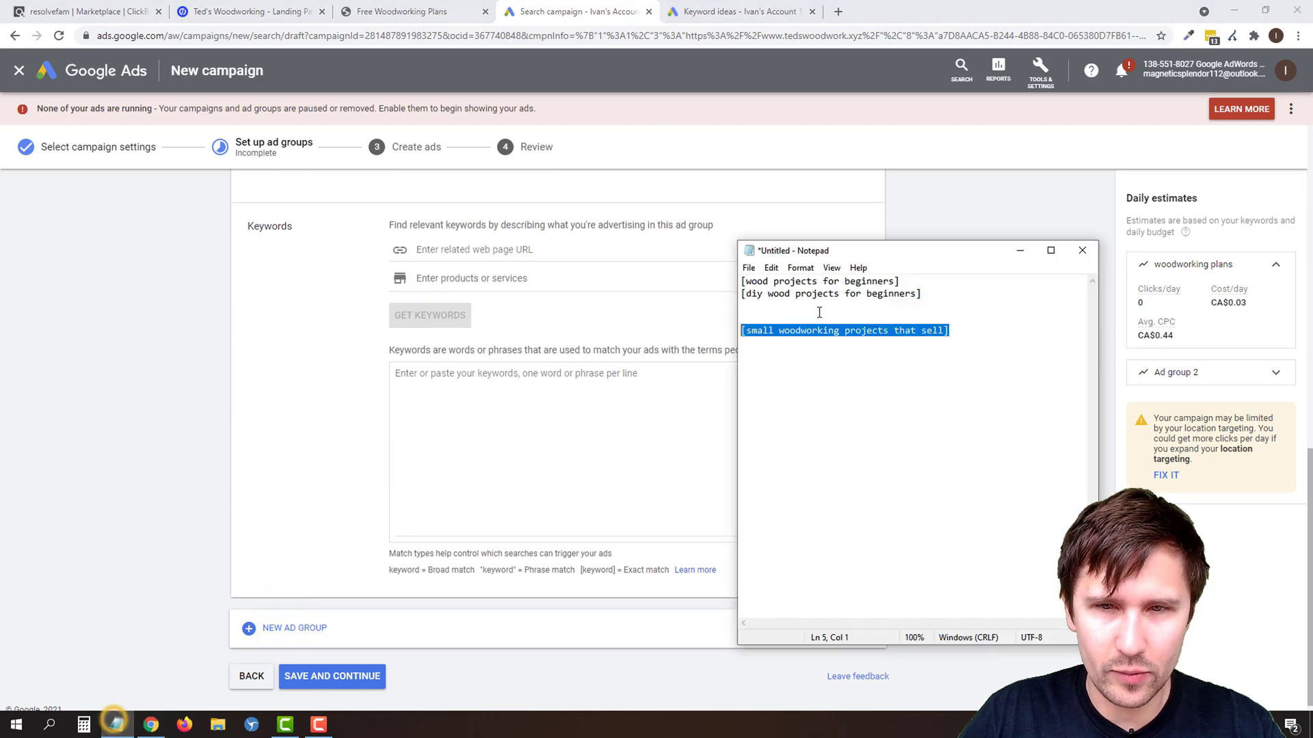
{"action": "left_click_drag", "start_coordinate": [923, 294], "coordinate": [711, 305]}
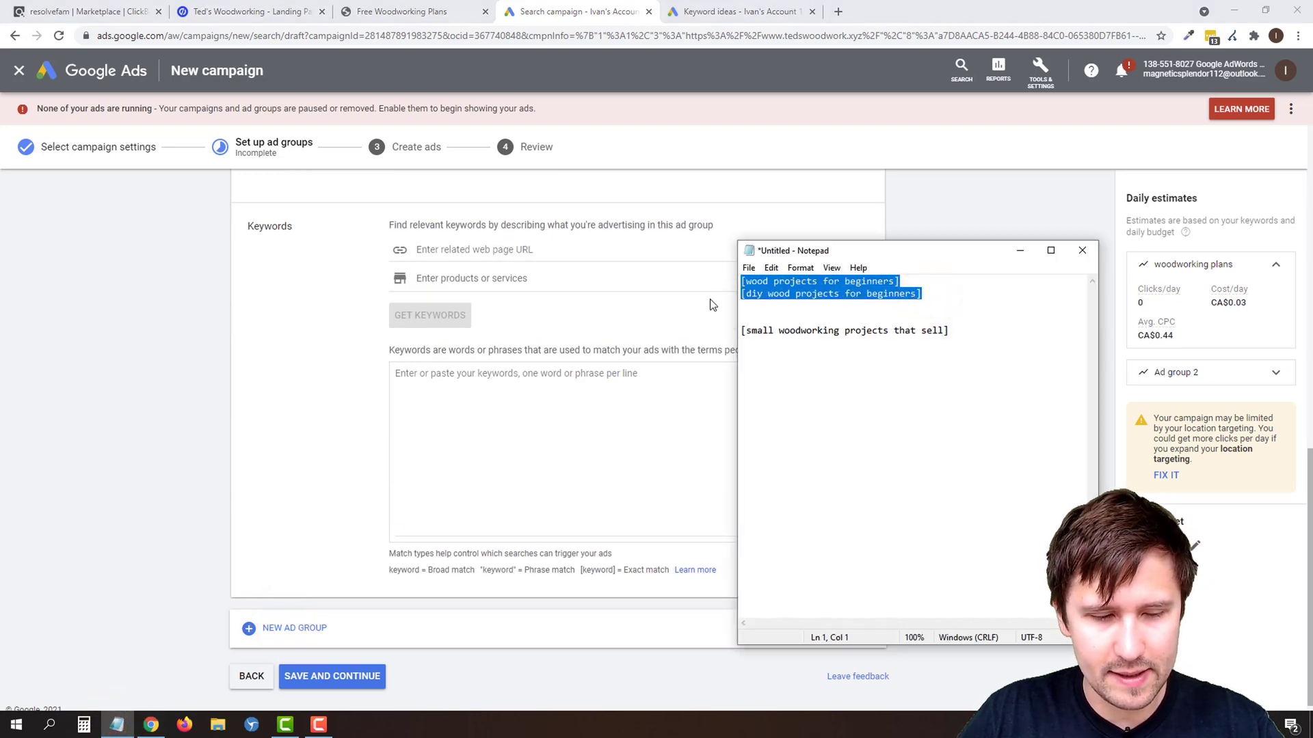
{"action": "key", "text": "ctrl+x"}
{"action": "left_click", "coordinate": [441, 398]}
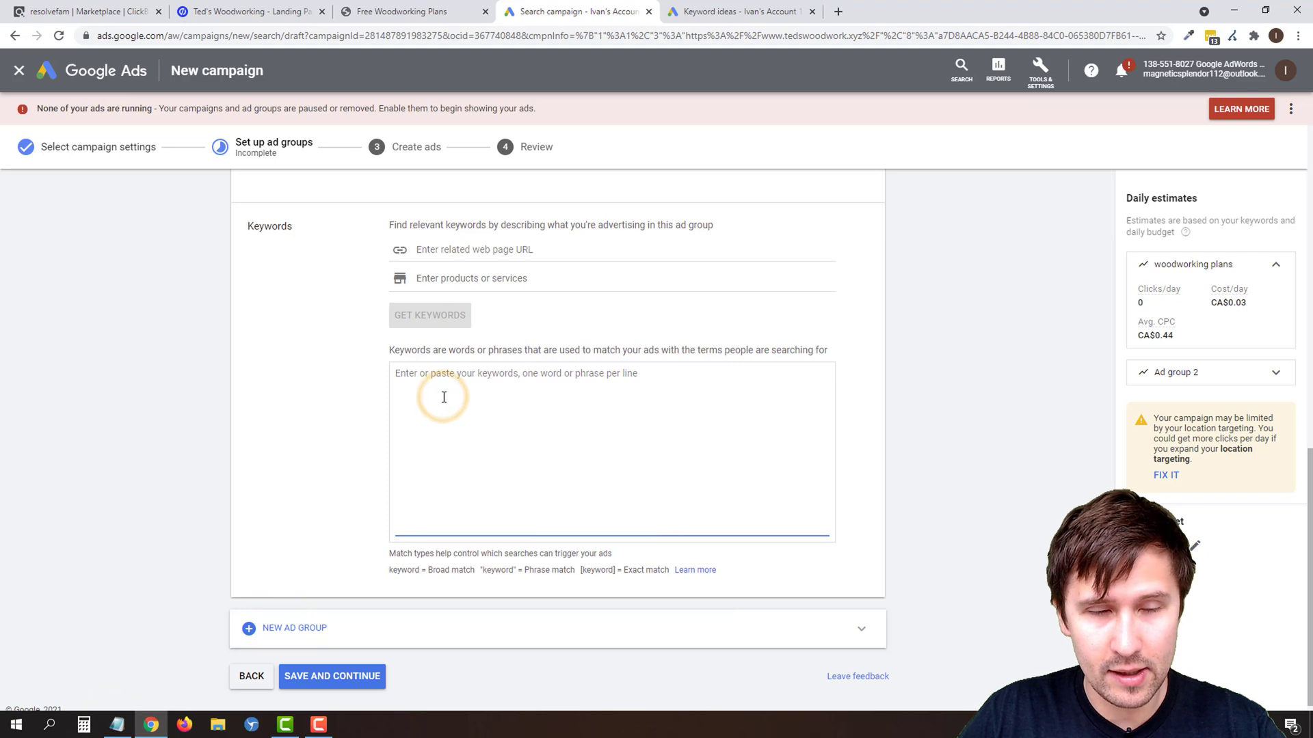
{"action": "key", "text": "ctrl+v"}
Set Ad group 2's default bid to CA$0.75 and rename the group as "wood projects for beginners"
{"action": "scroll", "coordinate": [337, 462], "scroll_direction": "up", "scroll_amount": 1}
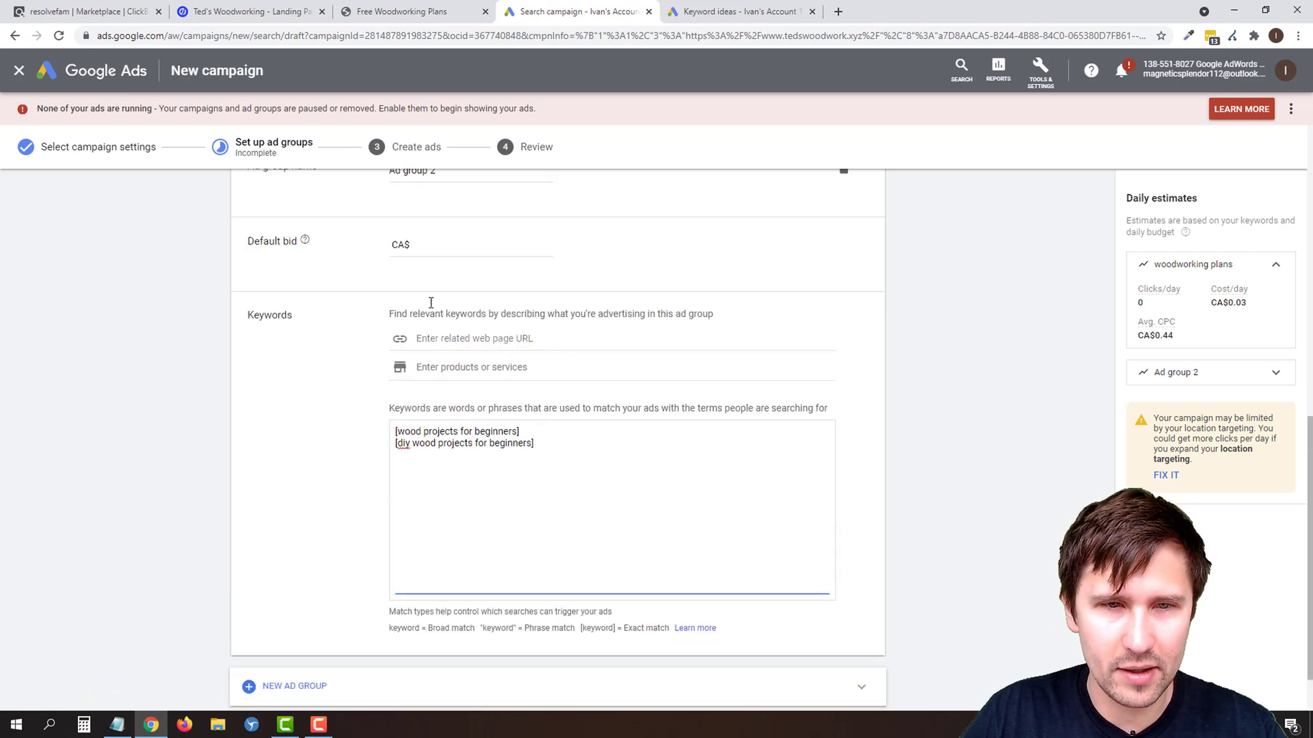
{"action": "left_click", "coordinate": [424, 259]}
{"action": "type", "text": "0.75"}
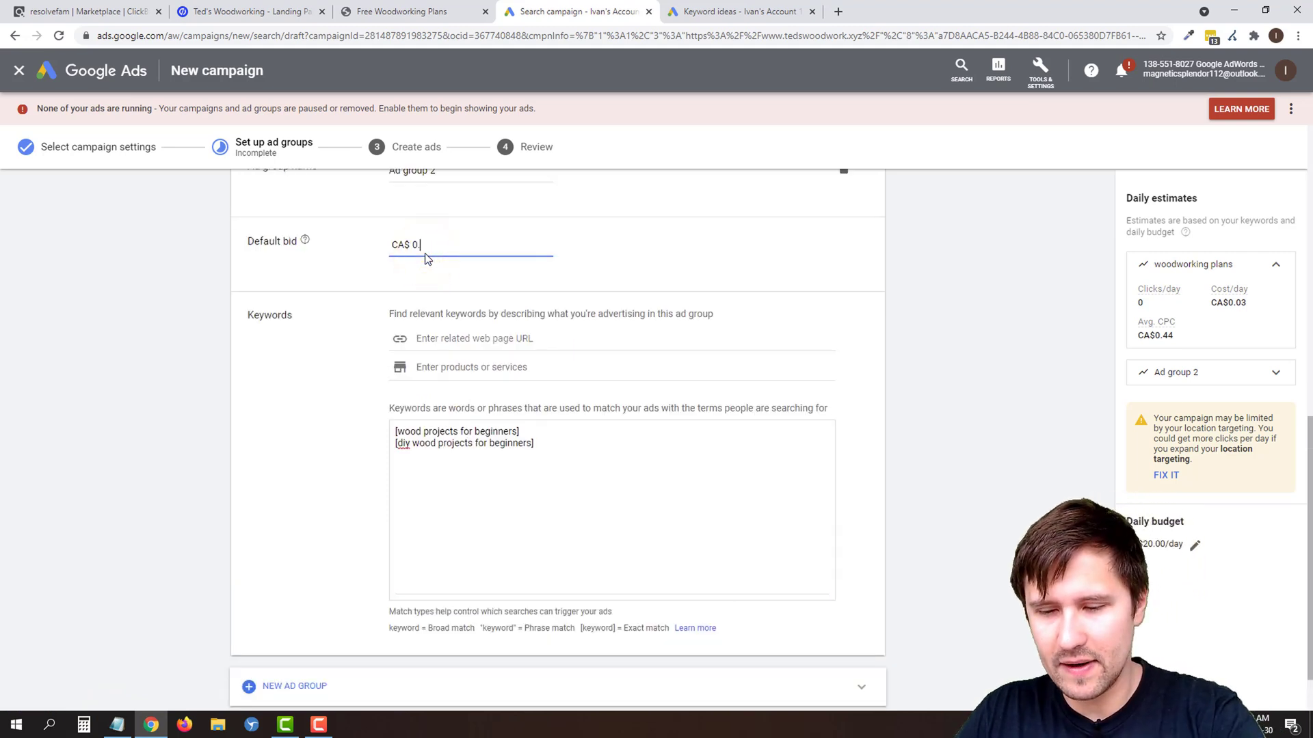
{"action": "right_click", "coordinate": [421, 270]}
{"action": "left_click", "coordinate": [216, 410]}
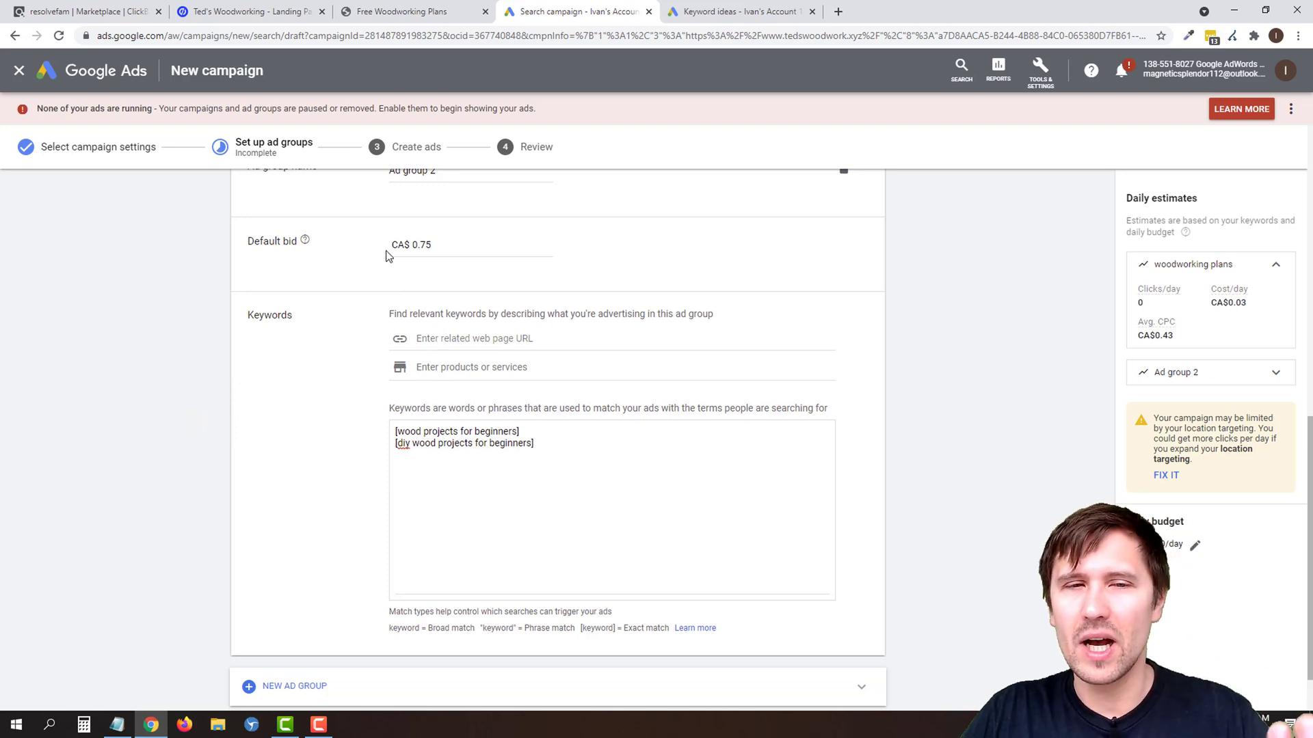
{"action": "scroll", "coordinate": [359, 415], "scroll_direction": "up", "scroll_amount": 1}
{"action": "triple_click", "coordinate": [433, 239]}
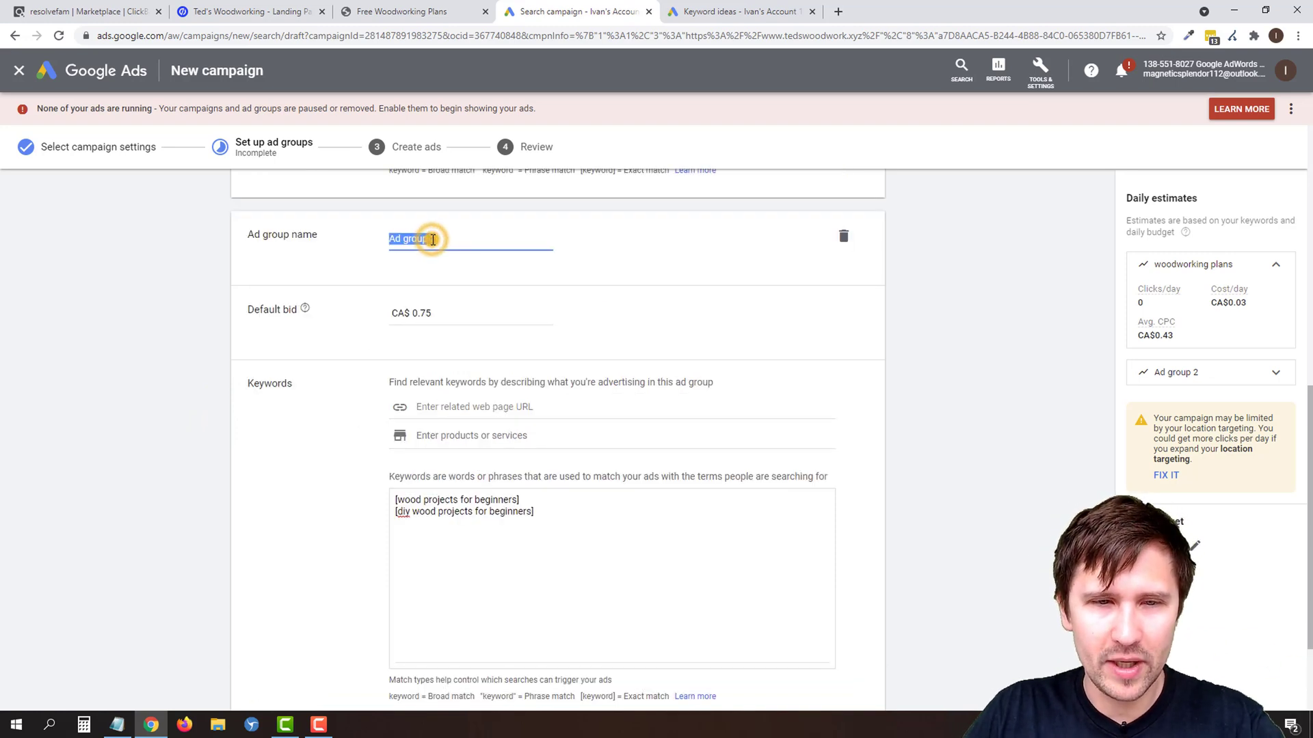
{"action": "type", "text": "wood projects for beginners"}
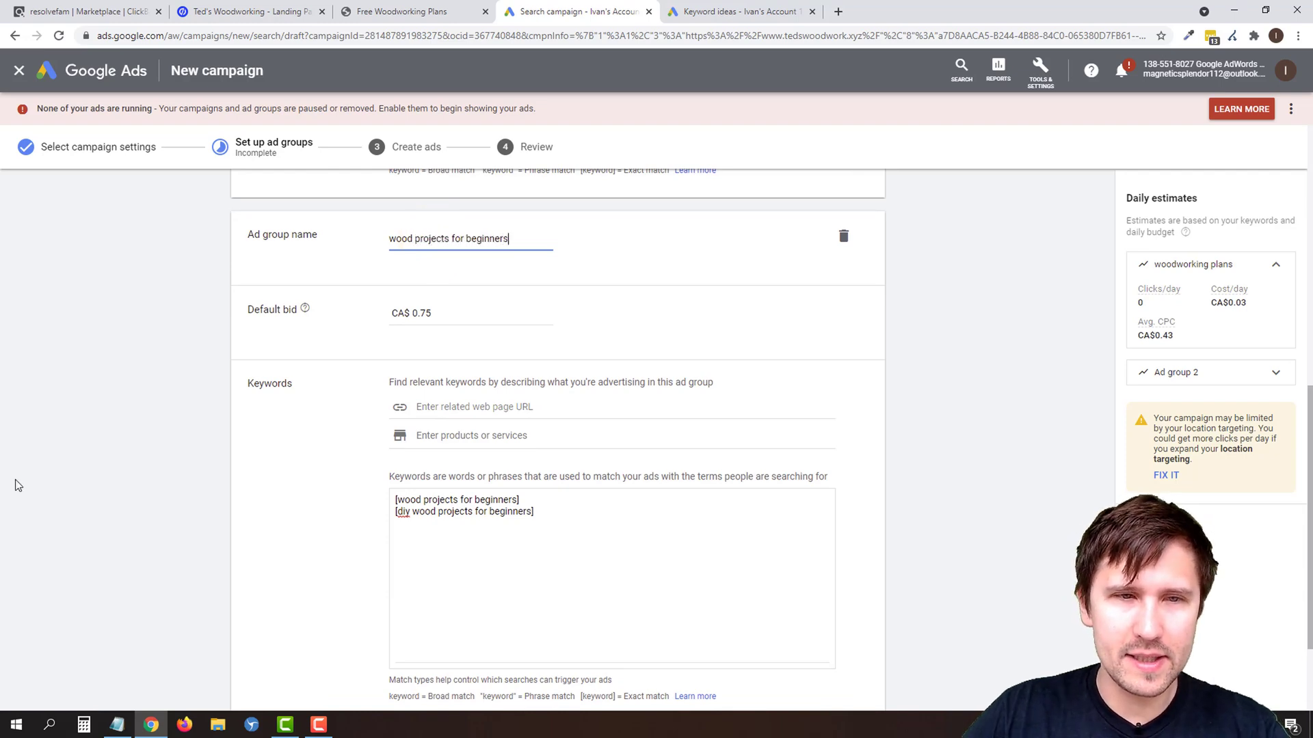
Add a third ad group and move "[small woodworking projects that sell]" from Notepad into its keywords
{"action": "scroll", "coordinate": [158, 469], "scroll_direction": "down", "scroll_amount": 3}
{"action": "left_click", "coordinate": [291, 625]}
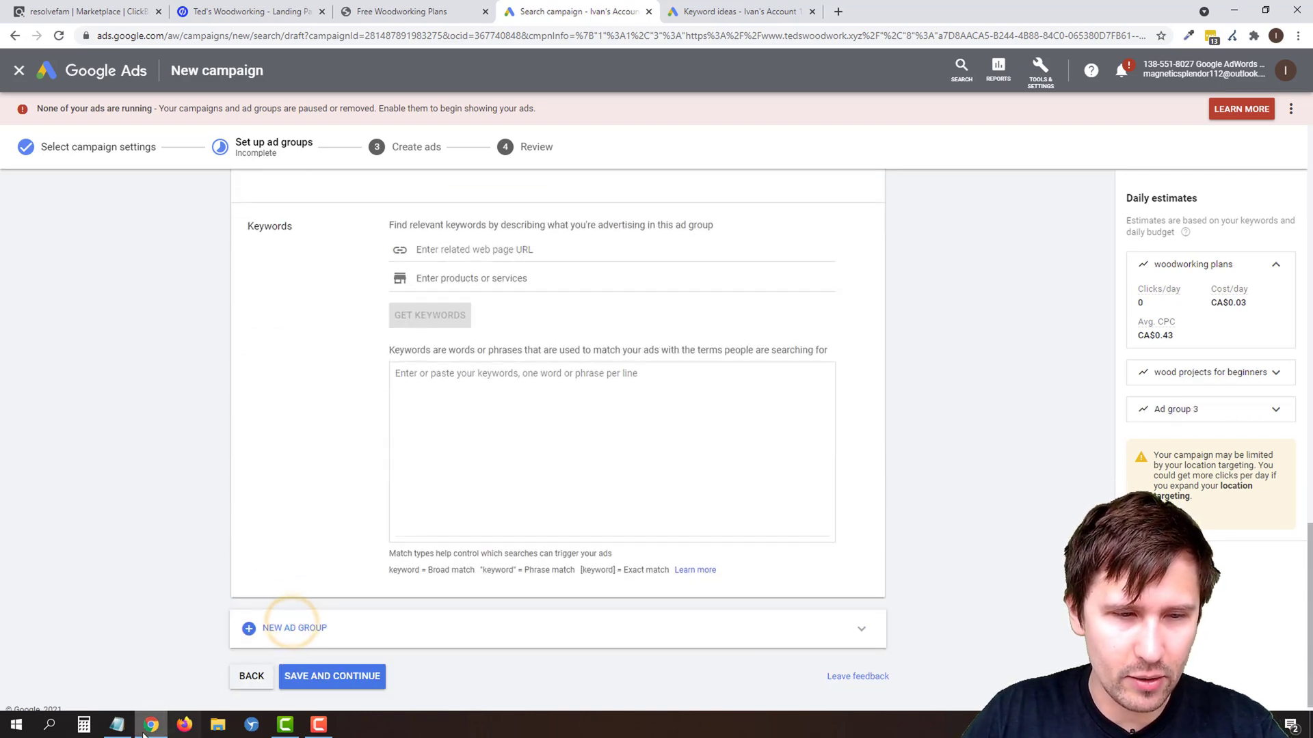
{"action": "left_click", "coordinate": [117, 724]}
{"action": "left_click", "coordinate": [954, 322]}
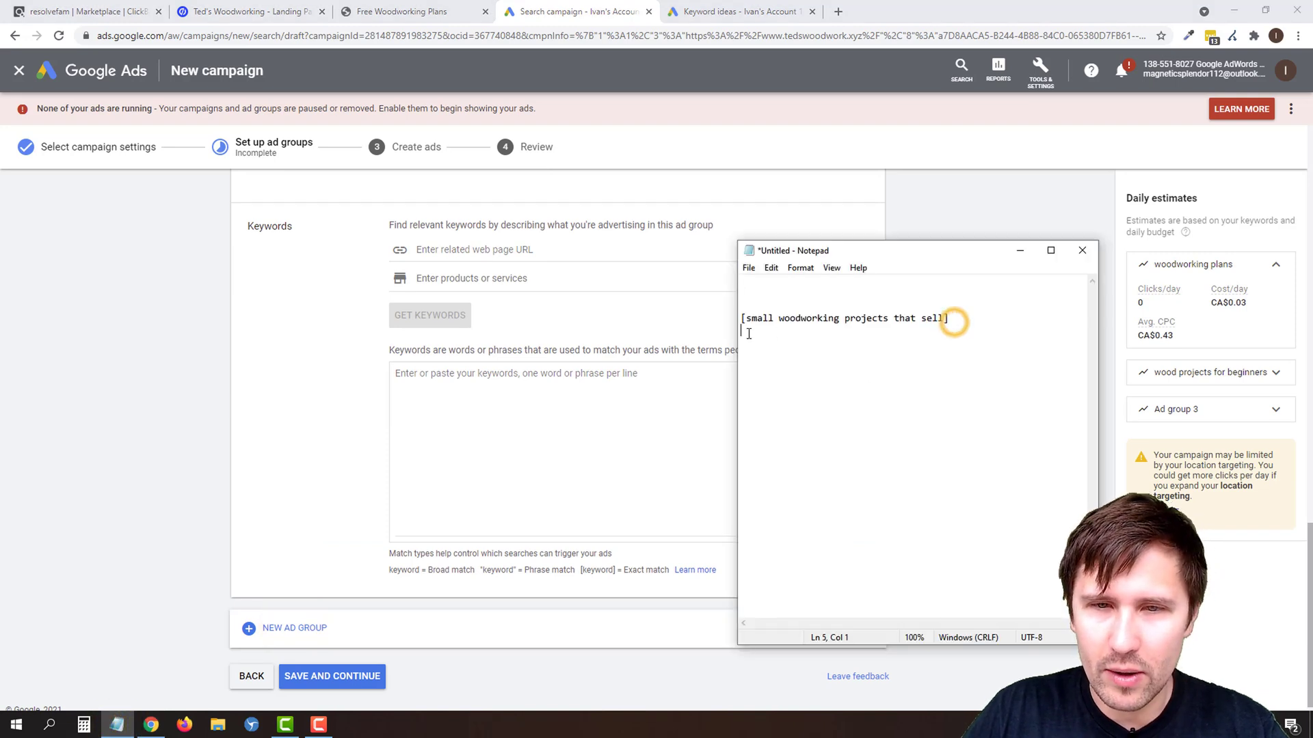
{"action": "key", "text": "ctrl+a"}
{"action": "key", "text": "ctrl+x"}
{"action": "left_click", "coordinate": [471, 388]}
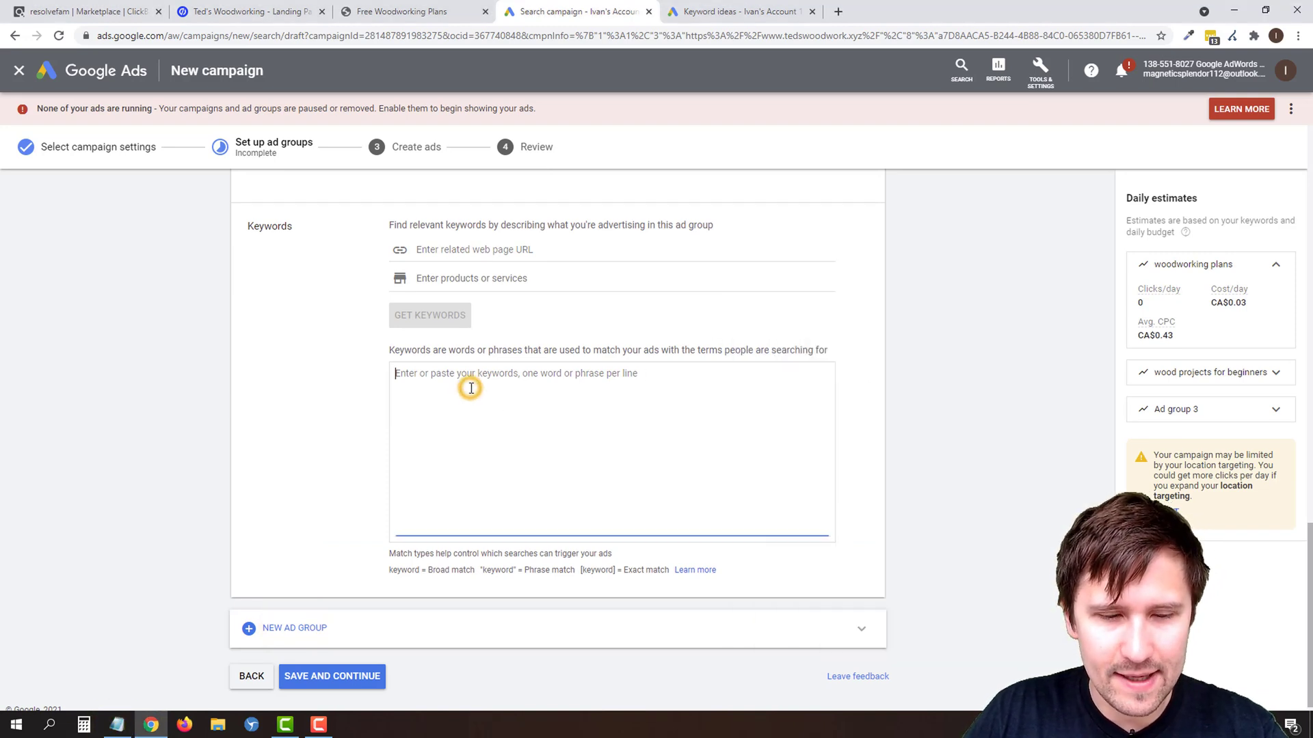
{"action": "key", "text": "ctrl+v"}
Set Ad group 3's default bid to CA$0.75 and rename the group as "projects that sell"
{"action": "scroll", "coordinate": [458, 355], "scroll_direction": "up", "scroll_amount": 2}
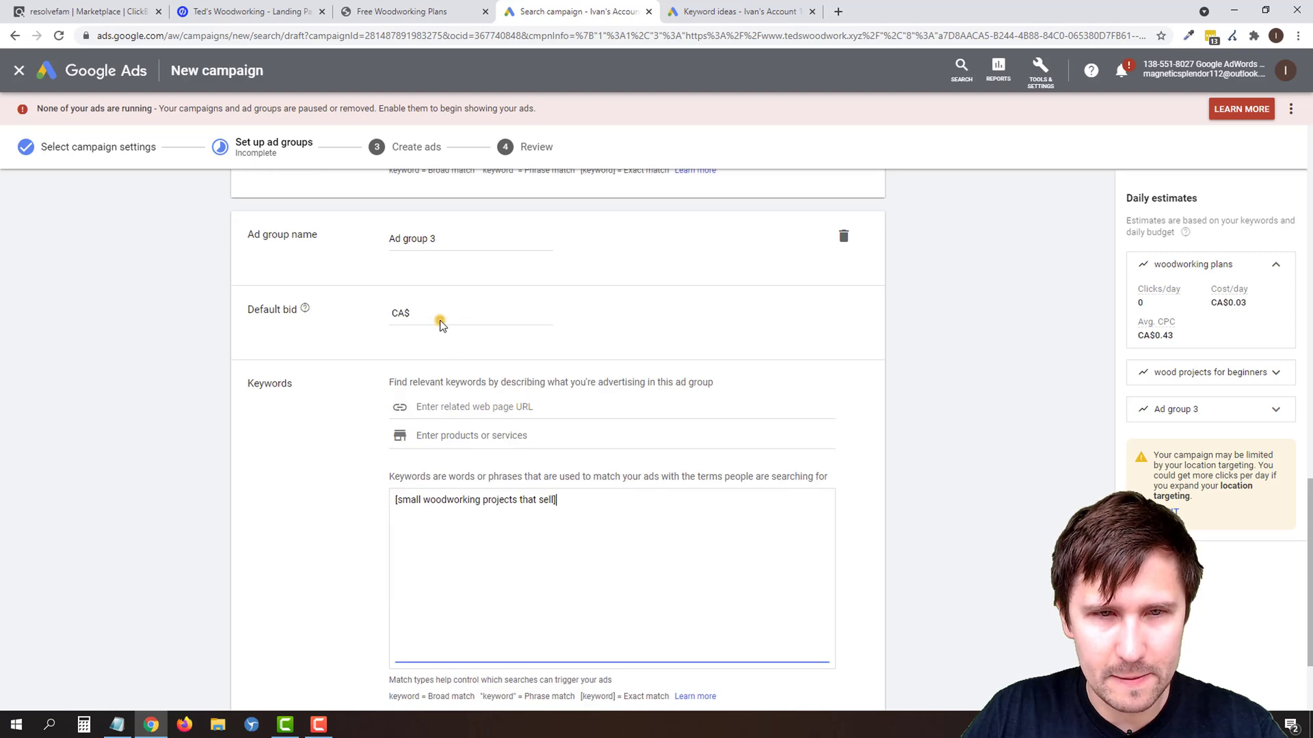
{"action": "left_click", "coordinate": [440, 320]}
{"action": "type", "text": "0.75"}
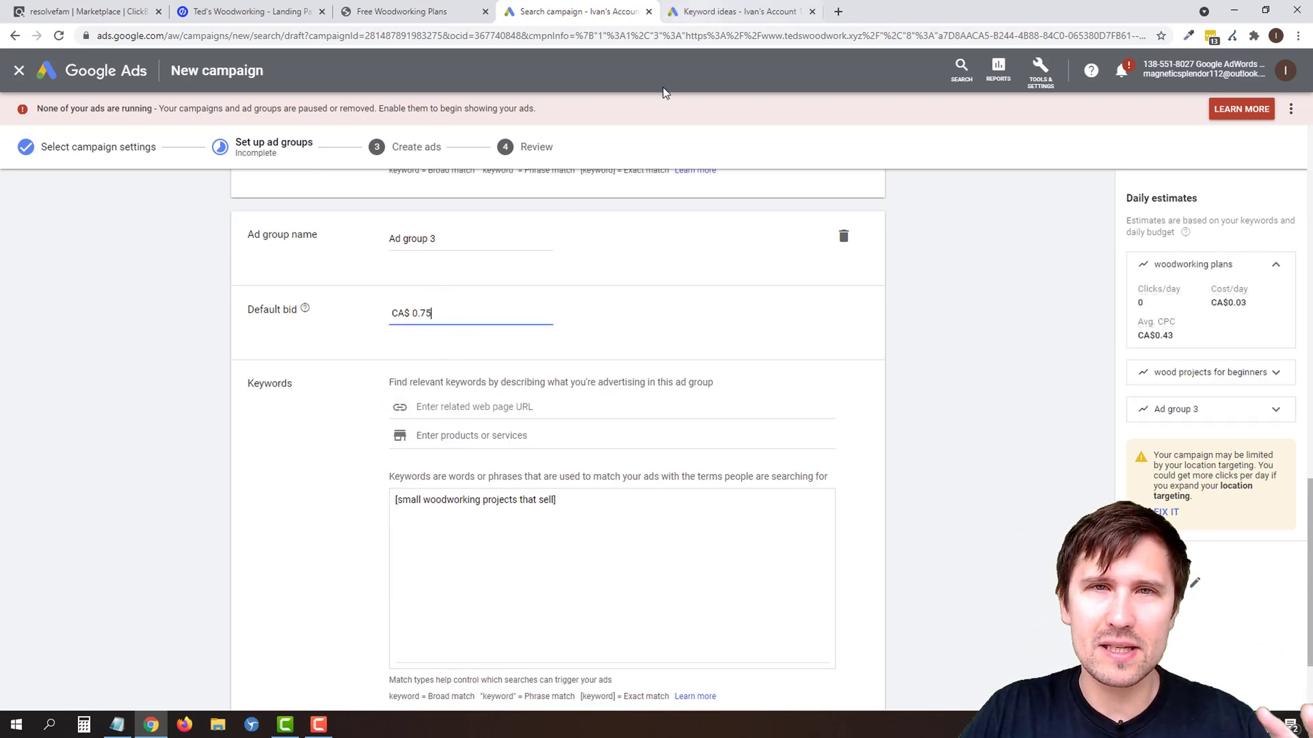
{"action": "left_click", "coordinate": [430, 241]}
{"action": "key", "text": "ctrl+a"}
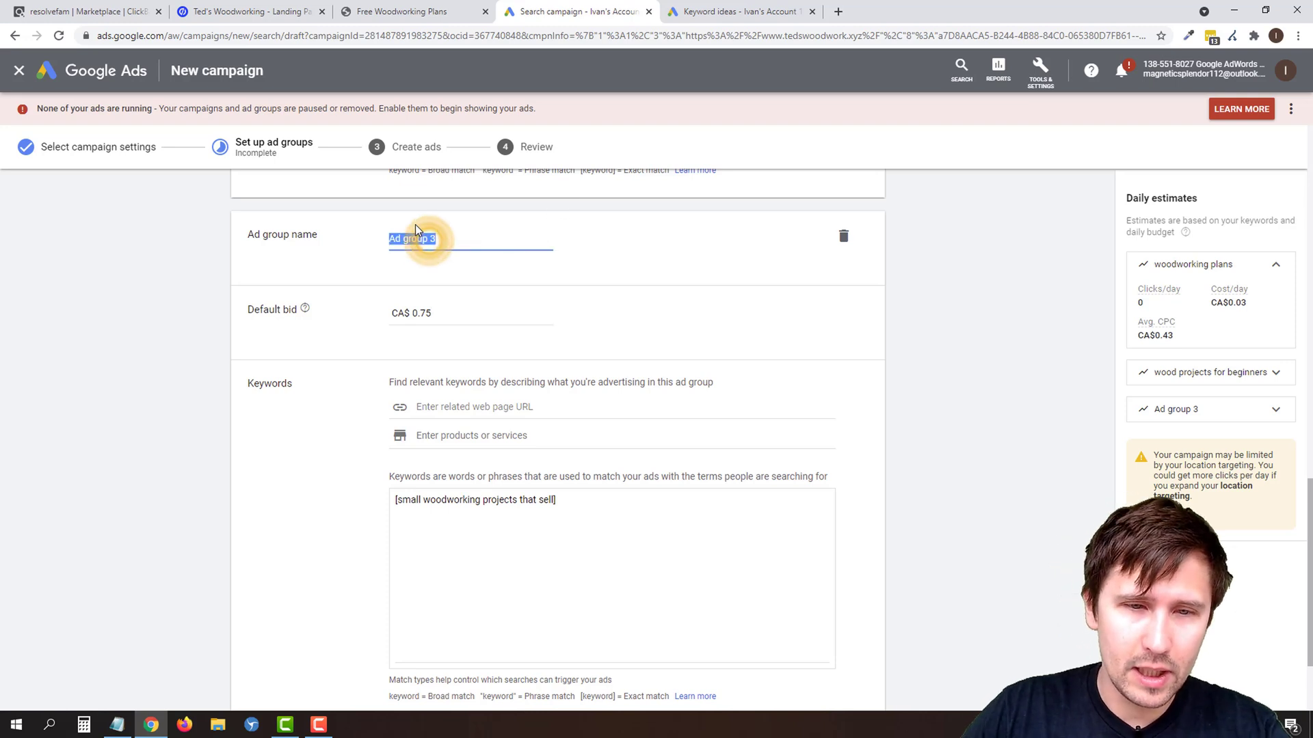
{"action": "type", "text": "poje"}
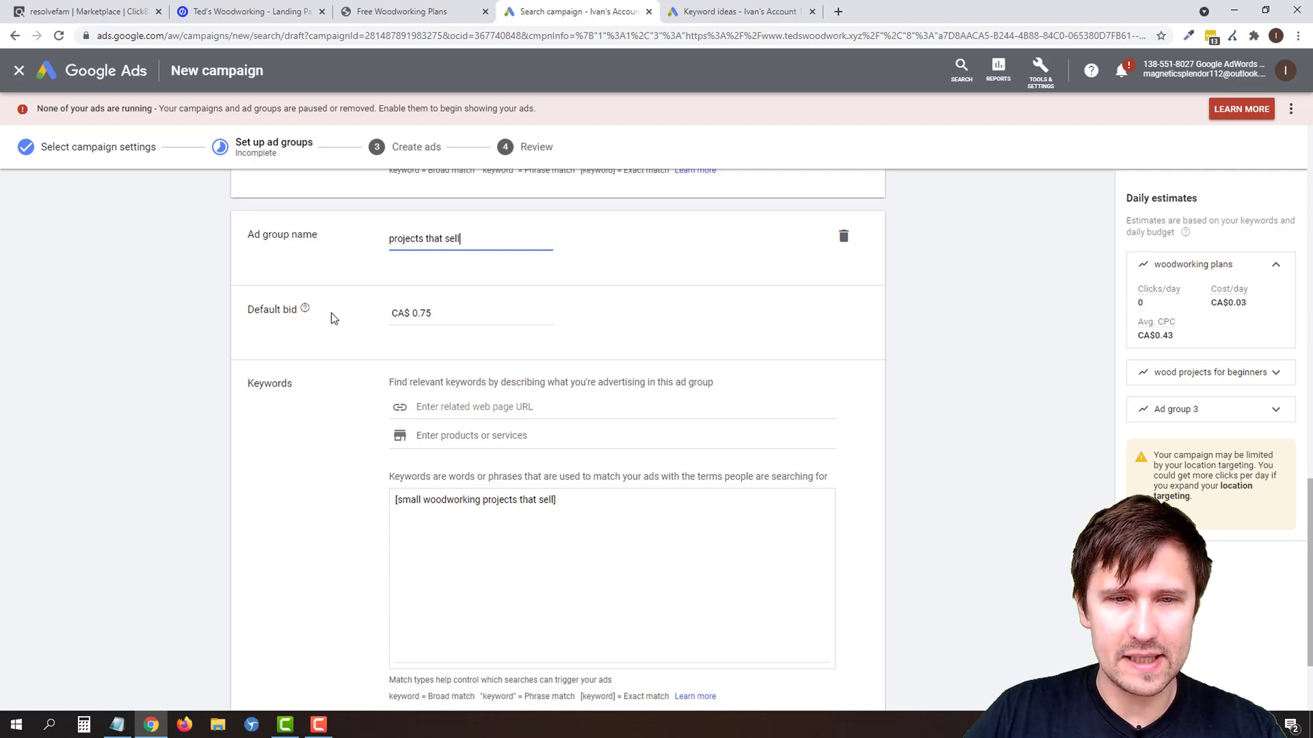
Save the three ad groups, continue to ad creation, and switch from responsive search ads to text ads
{"action": "scroll", "coordinate": [333, 319], "scroll_direction": "up", "scroll_amount": 13}
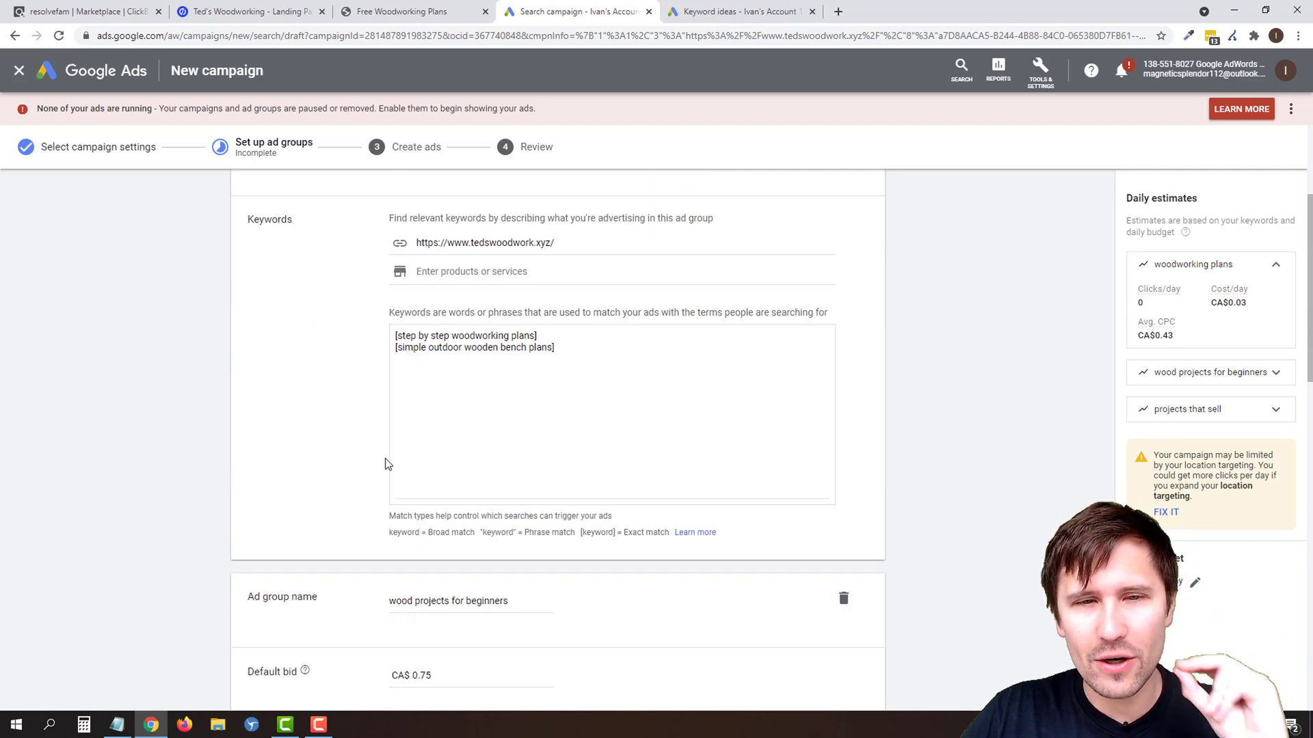
{"action": "scroll", "coordinate": [305, 399], "scroll_direction": "down", "scroll_amount": 14}
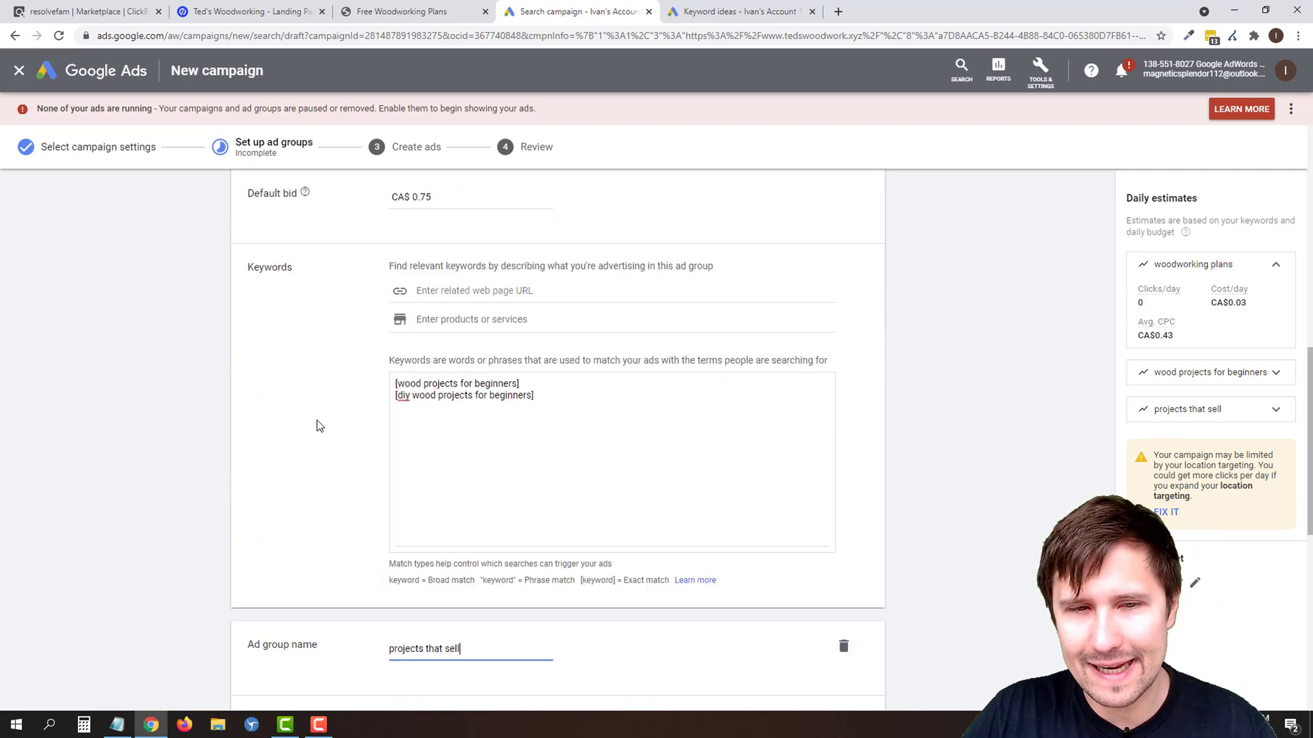
{"action": "left_click", "coordinate": [306, 664]}
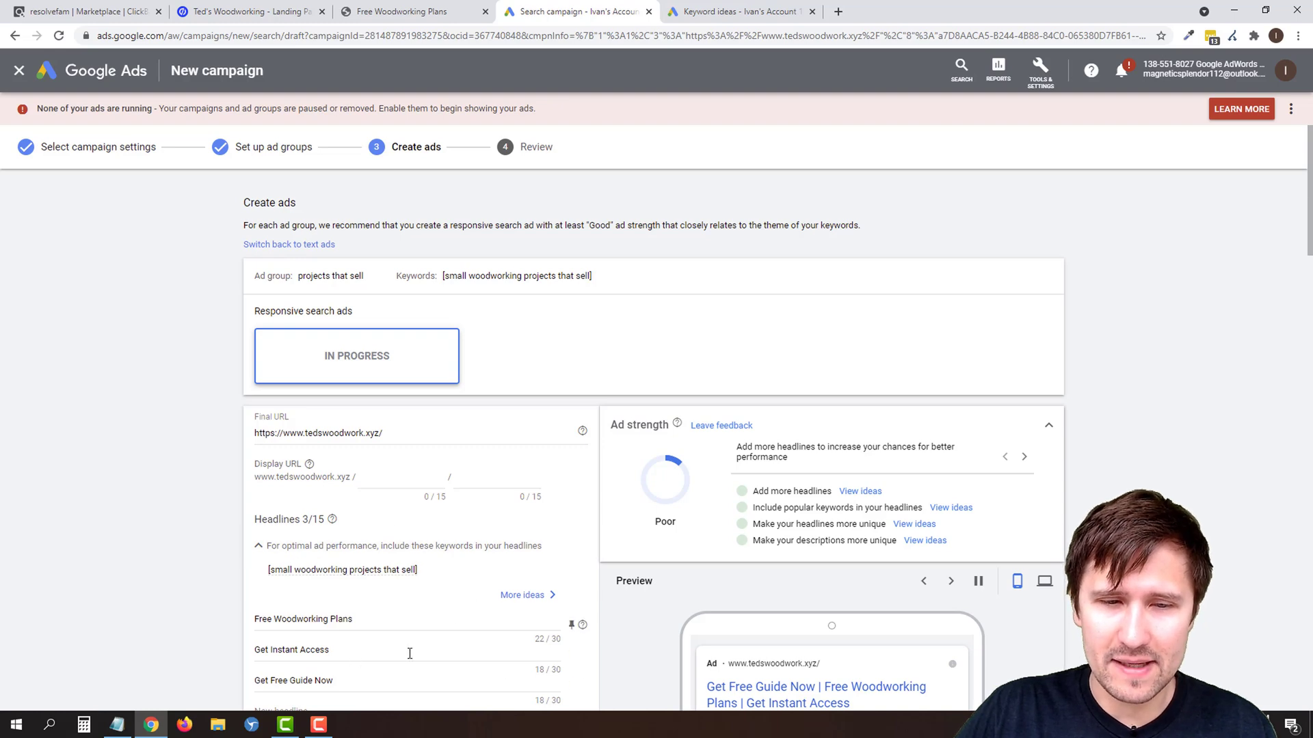
{"action": "left_click", "coordinate": [290, 245]}
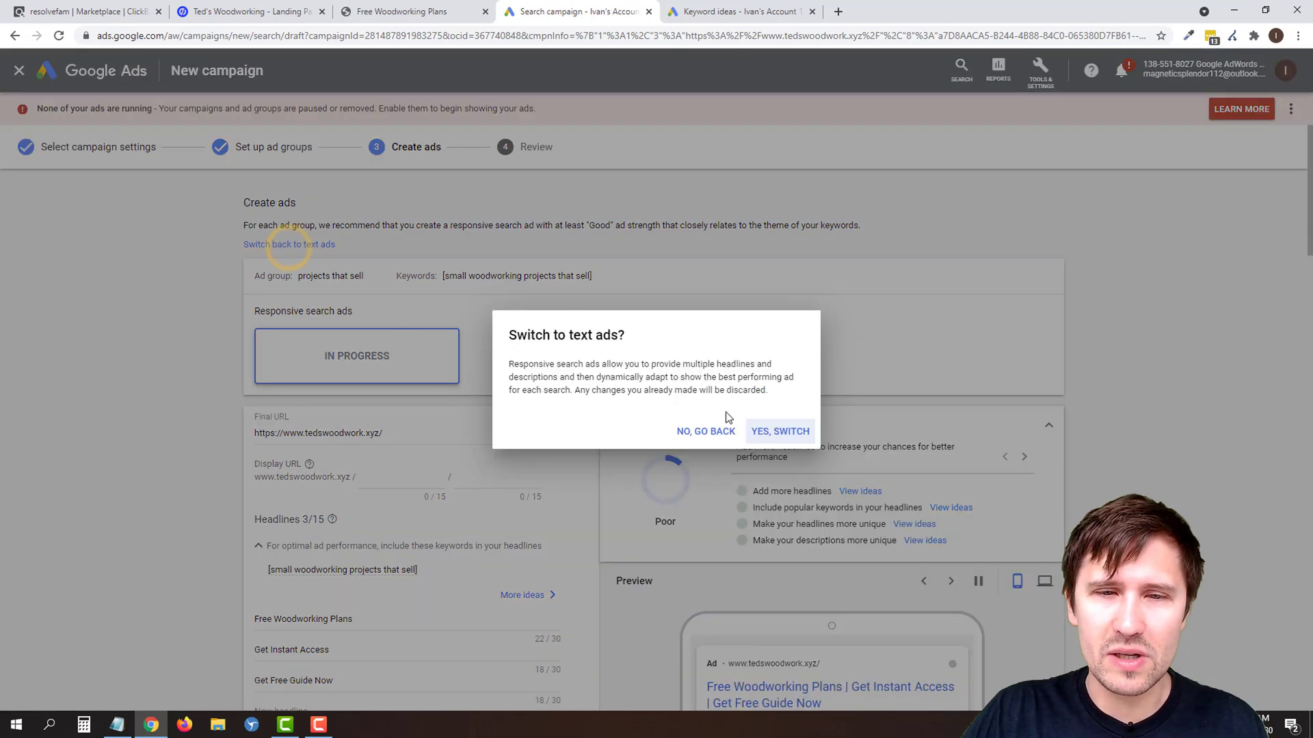
{"action": "left_click", "coordinate": [782, 432]}
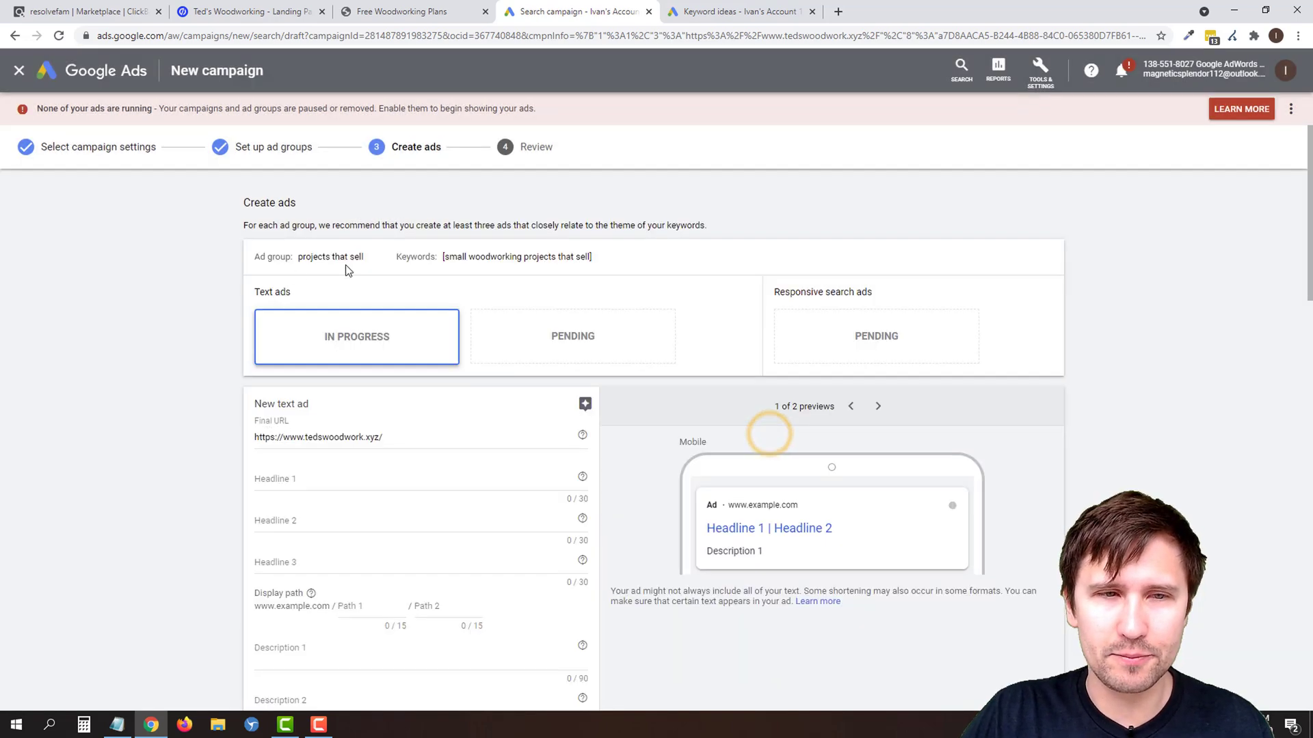
Enter "Woodworking Projects That Sell" as Headline 1 of the new text ad for the "projects that sell" ad group
{"action": "scroll", "coordinate": [182, 489], "scroll_direction": "down", "scroll_amount": 1}
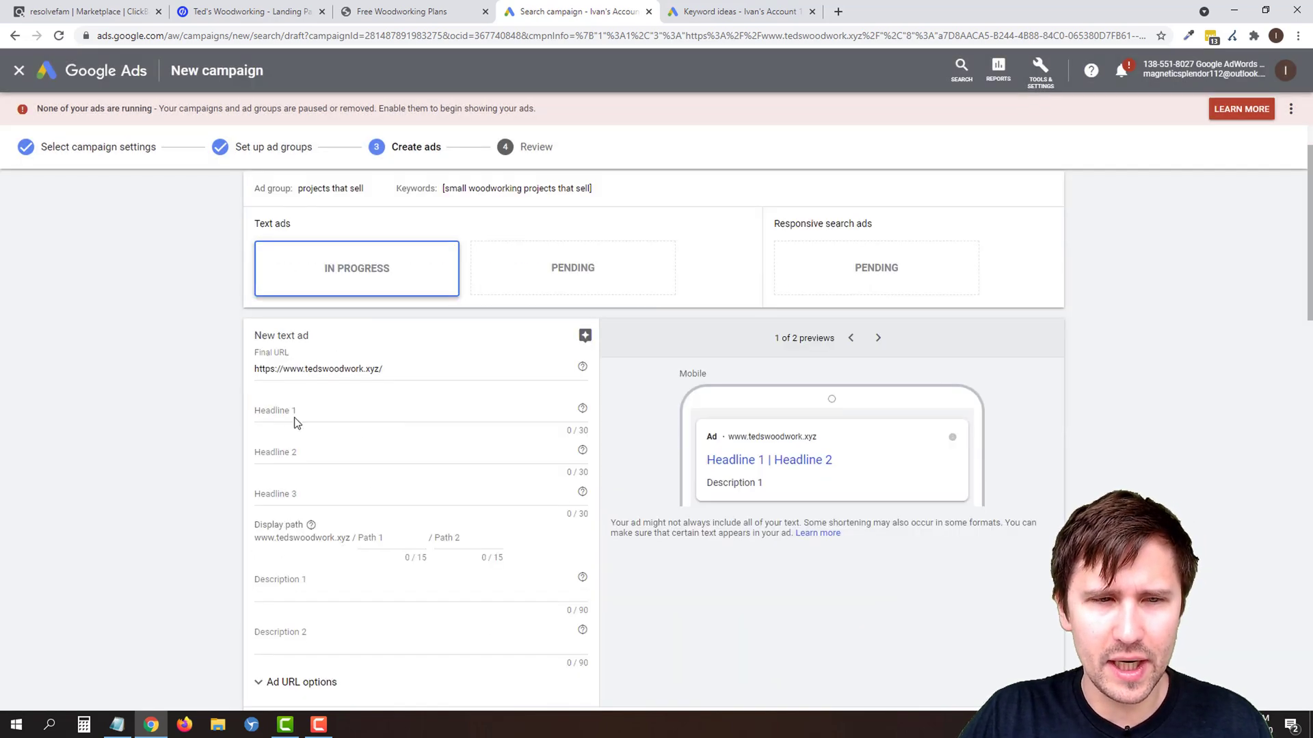
{"action": "scroll", "coordinate": [448, 411], "scroll_direction": "up", "scroll_amount": 1}
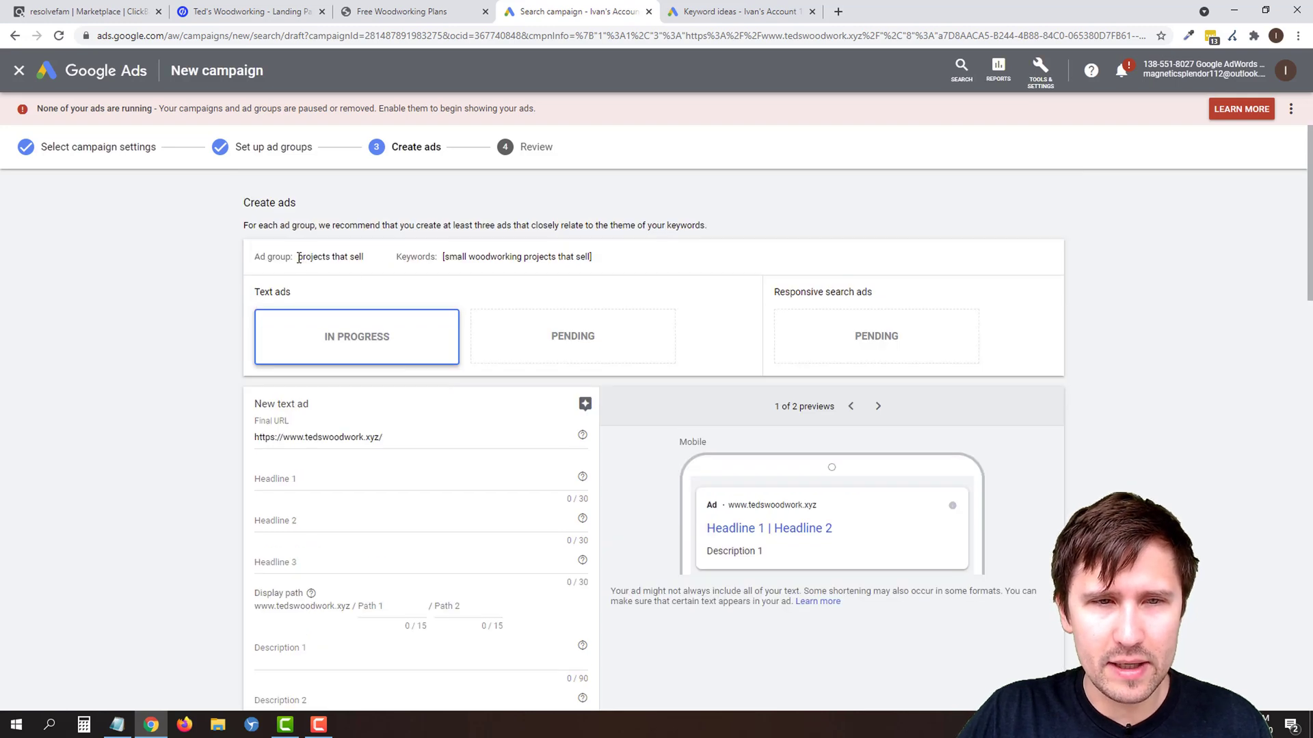
{"action": "left_click_drag", "start_coordinate": [299, 258], "coordinate": [586, 258]}
{"action": "left_click", "coordinate": [283, 477]}
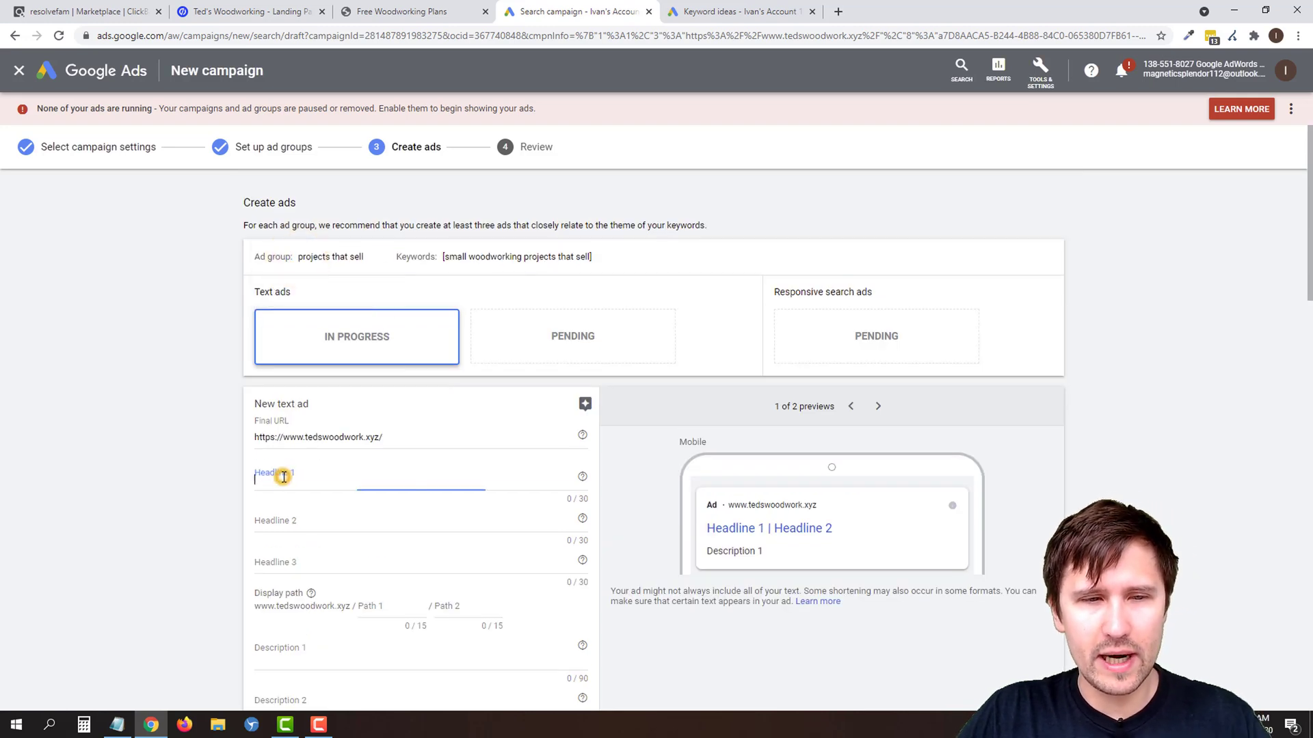
{"action": "type", "text": "Woodworking"}
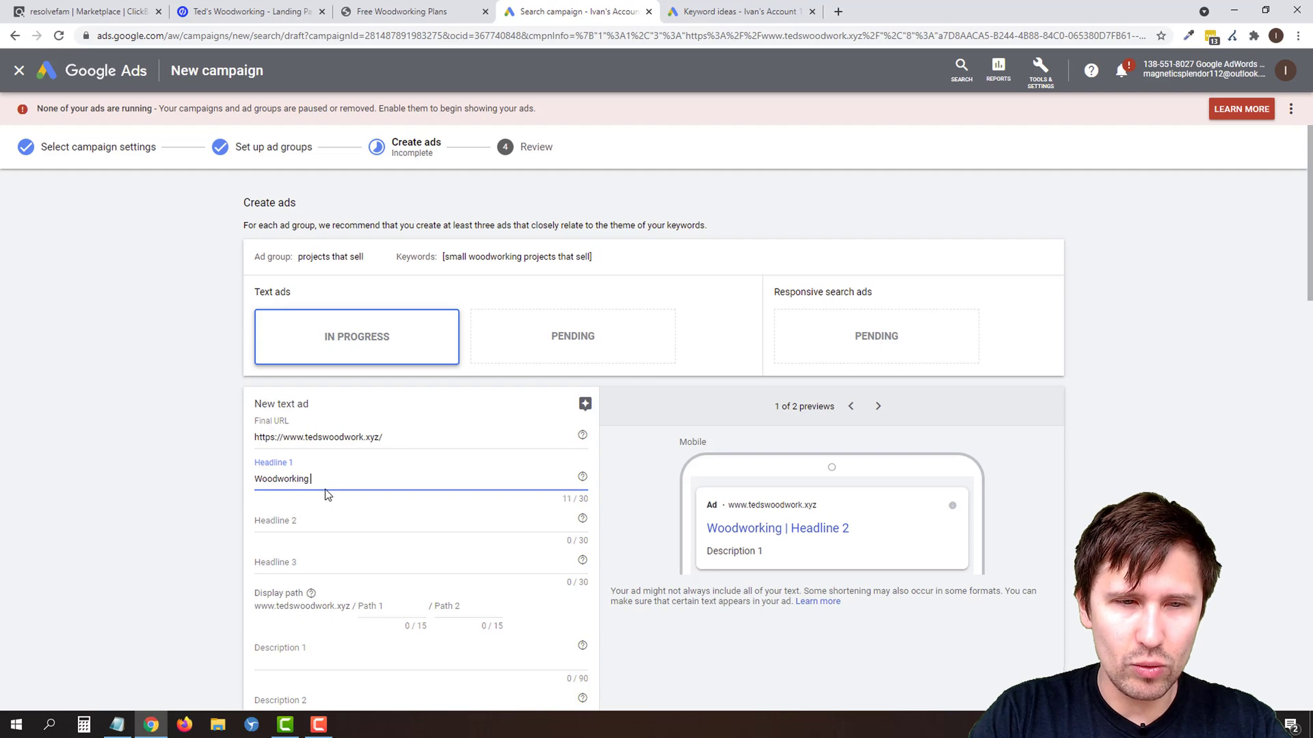
{"action": "type", "text": " Projects That "}
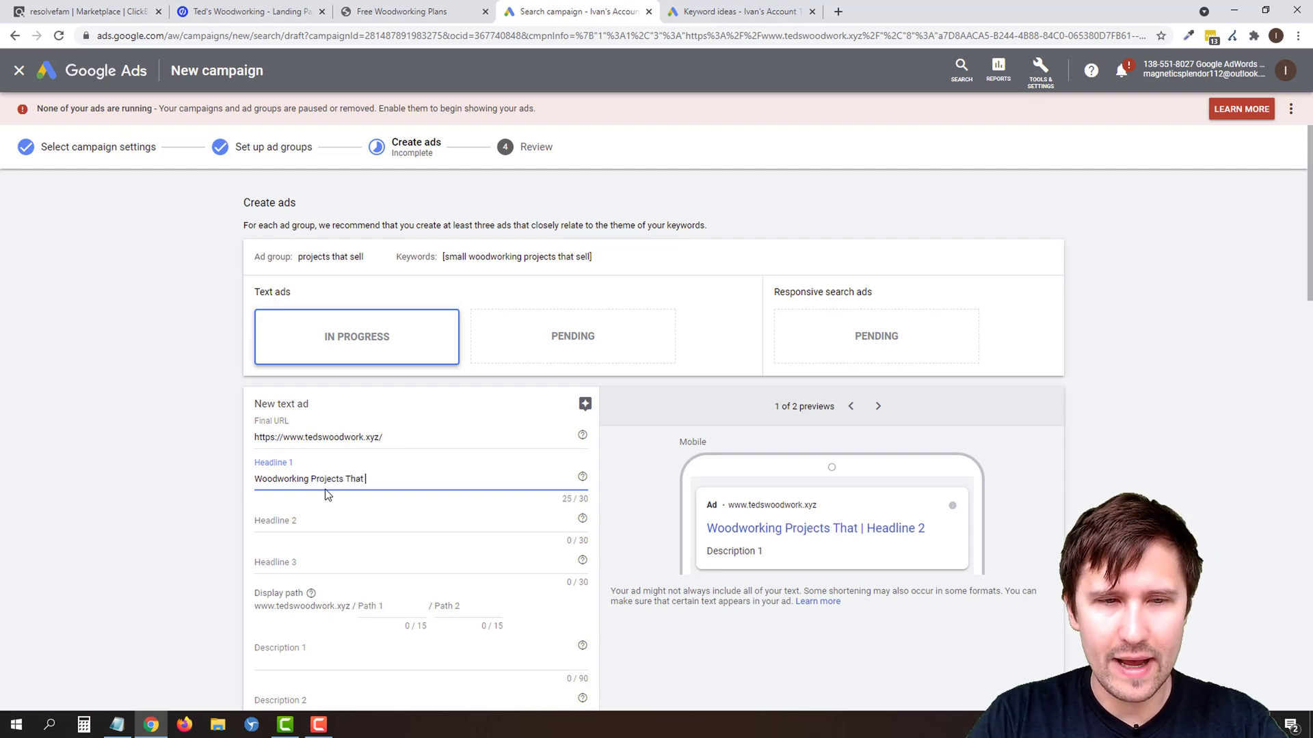
{"action": "type", "text": "Sell"}
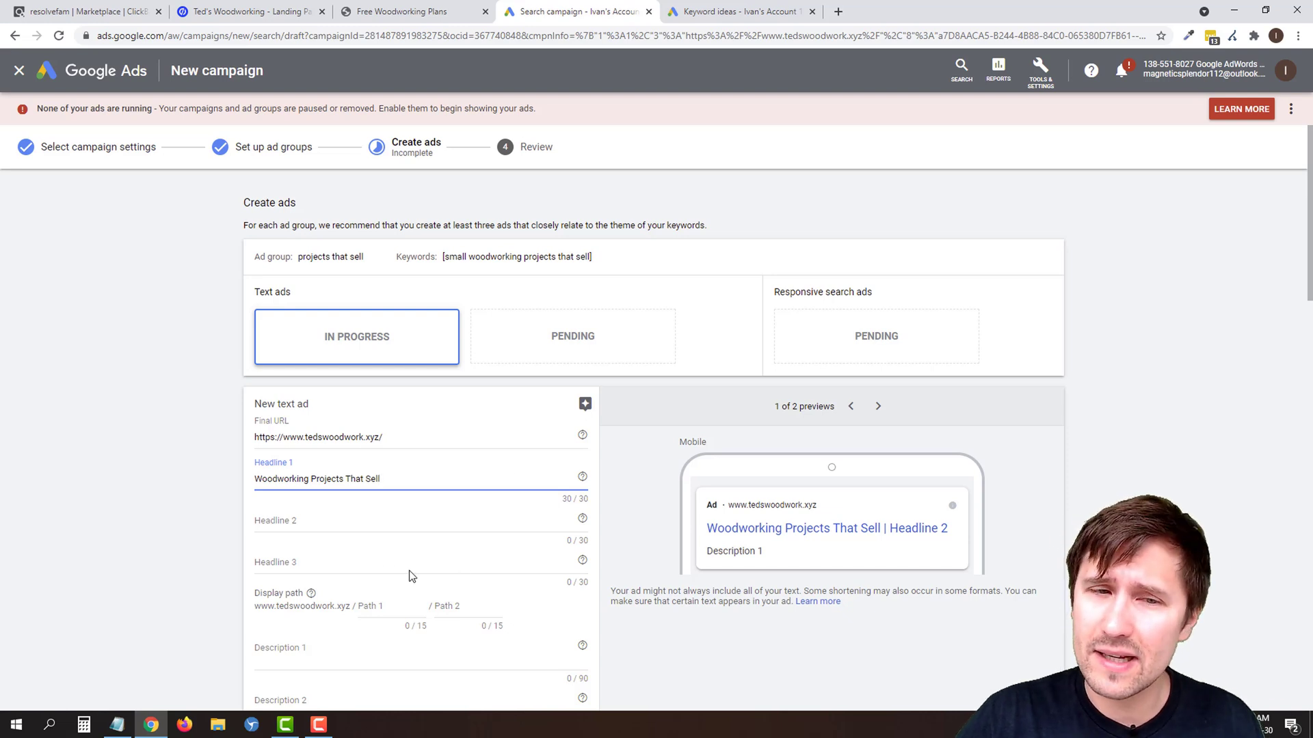
Enter "Get Your Free Plans Right Now" as Headline 2 of the "projects that sell" text ad, leaving Headline 3 blank
{"action": "left_click", "coordinate": [301, 518]}
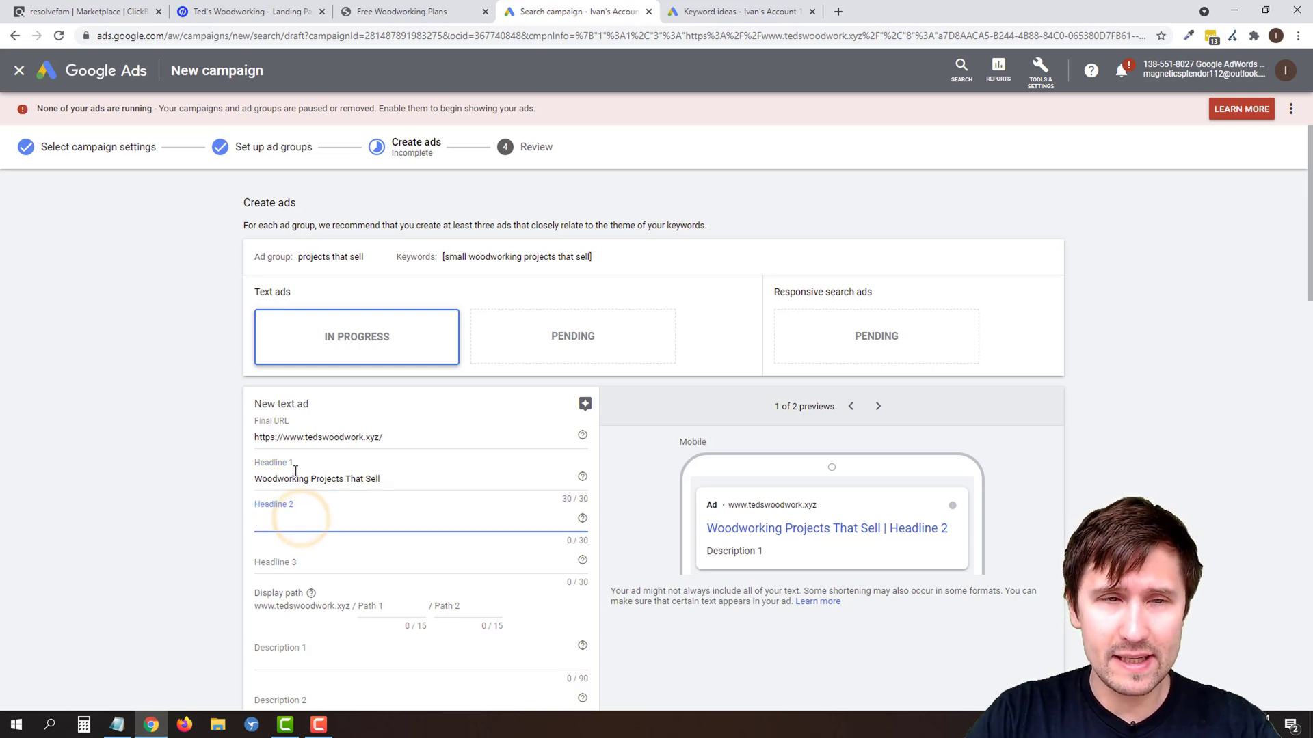
{"action": "type", "text": "Get Your Free P"}
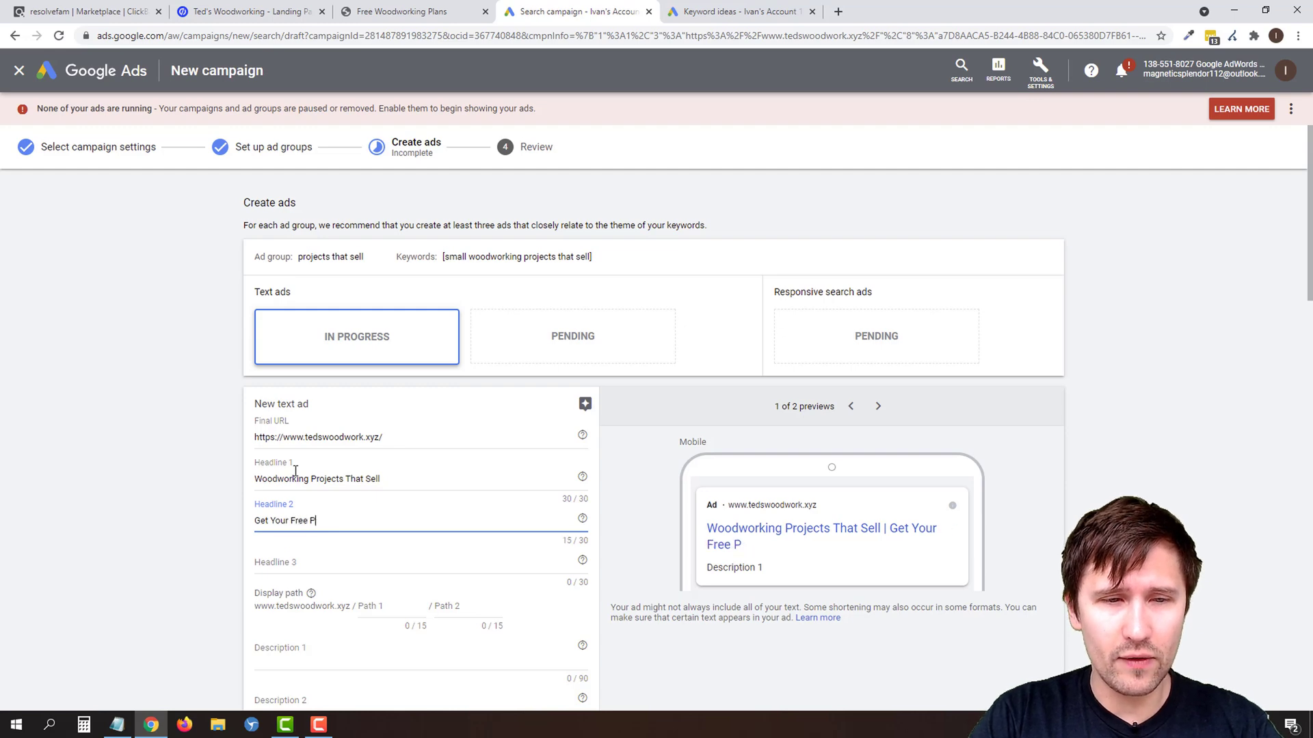
{"action": "type", "text": "lans Right Now"}
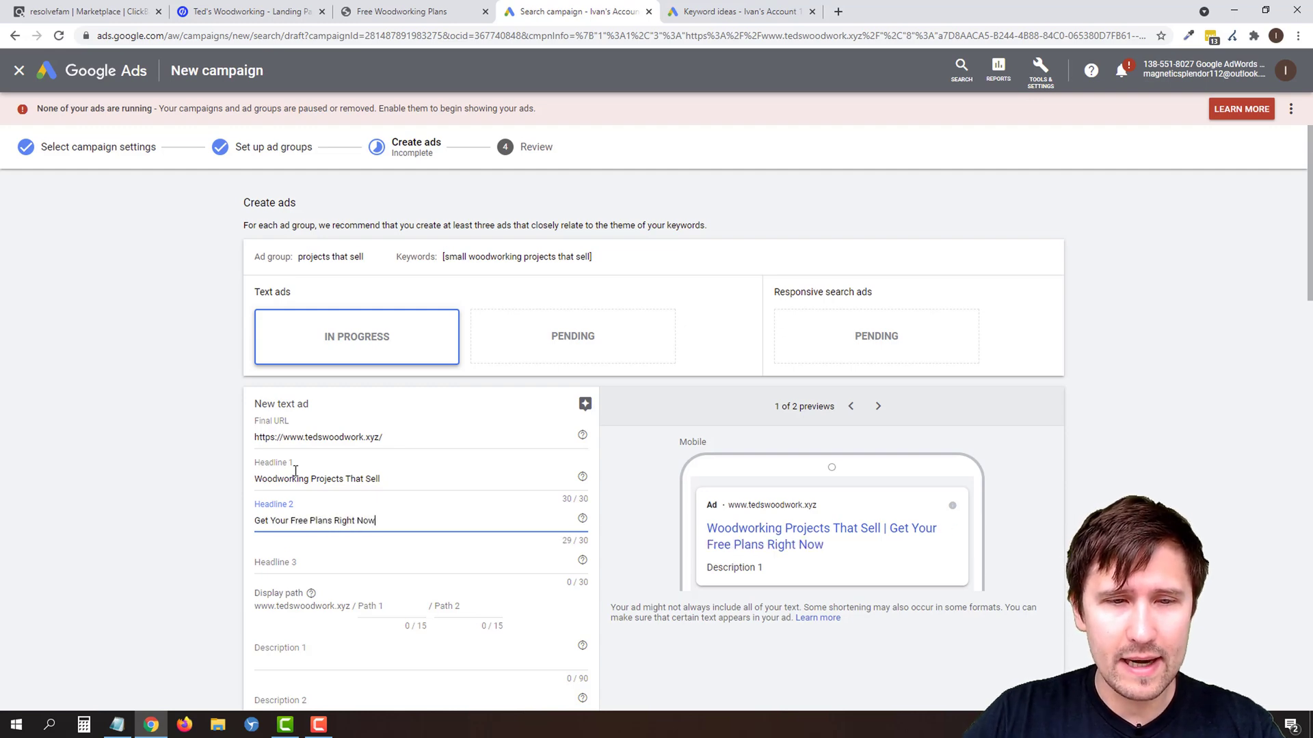
{"action": "scroll", "coordinate": [235, 495], "scroll_direction": "down", "scroll_amount": 2}
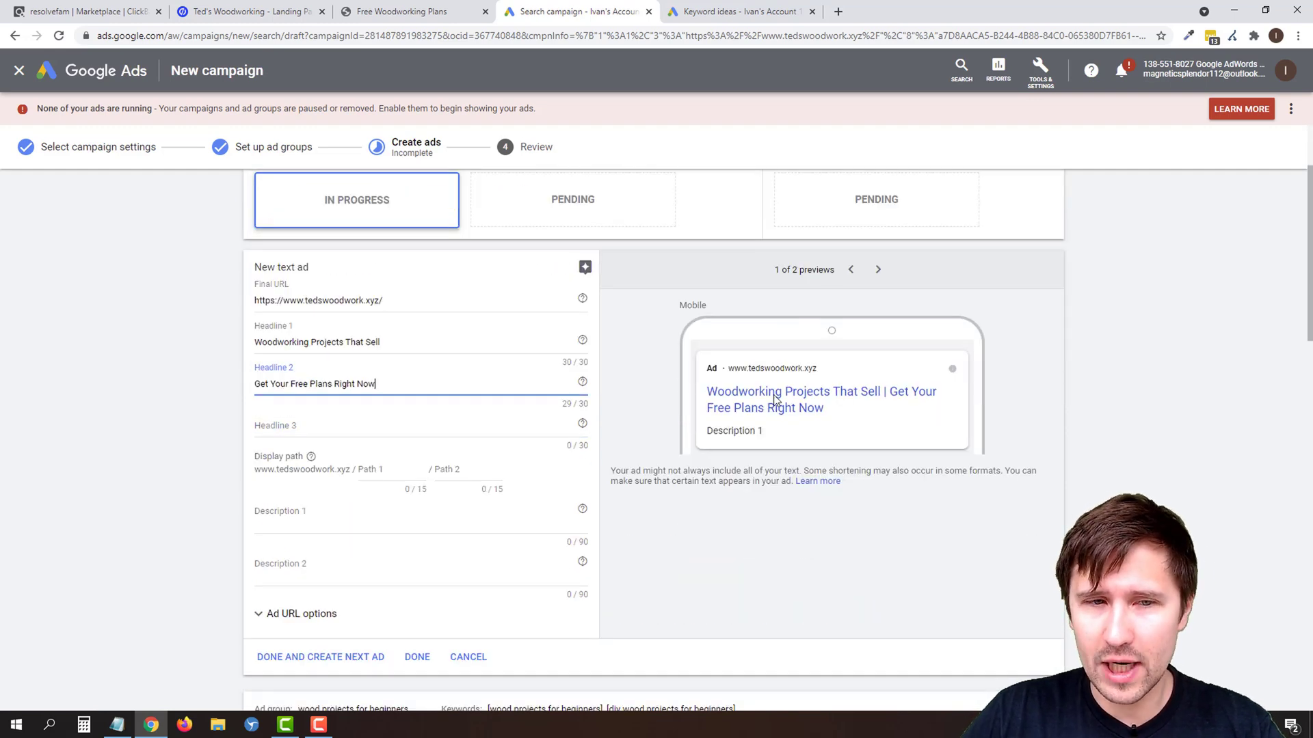
{"action": "left_click", "coordinate": [303, 428]}
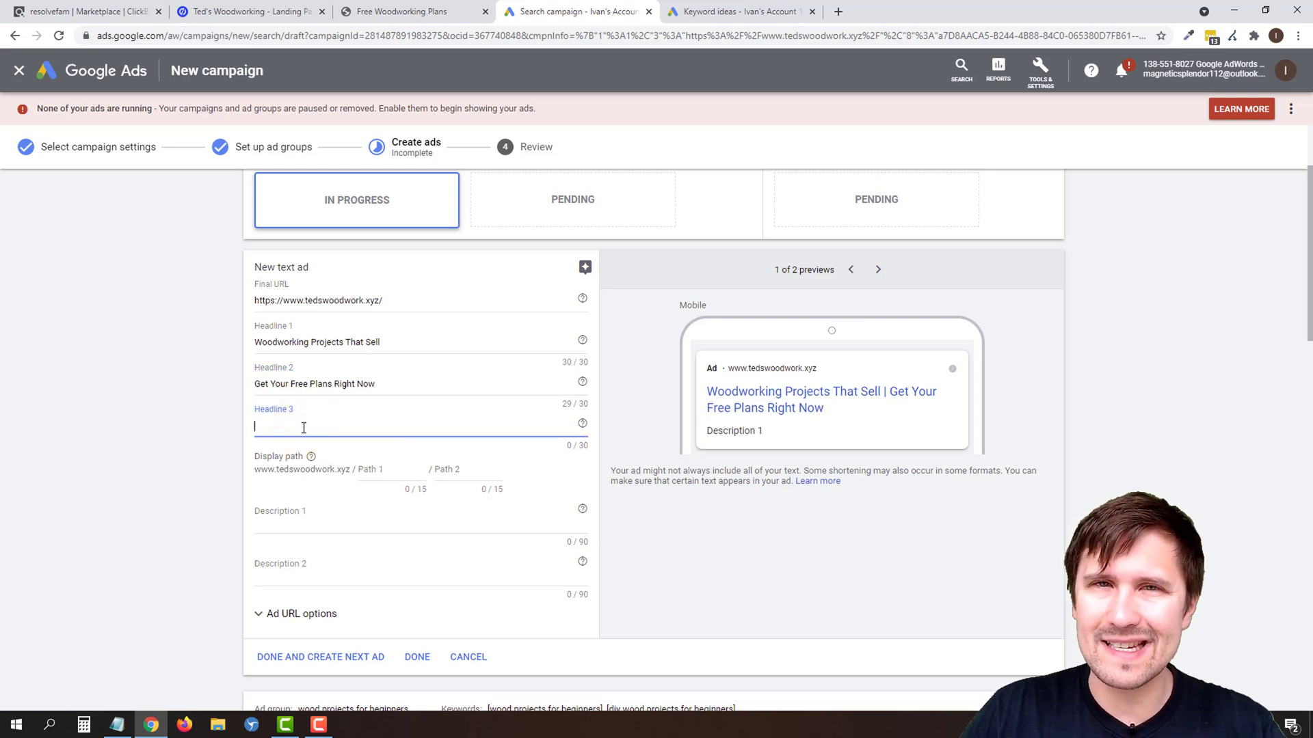
Copy the main headline of the tedswoodwork.xyz landing page into Description 1 and remove the trailing line break
{"action": "left_click", "coordinate": [291, 513]}
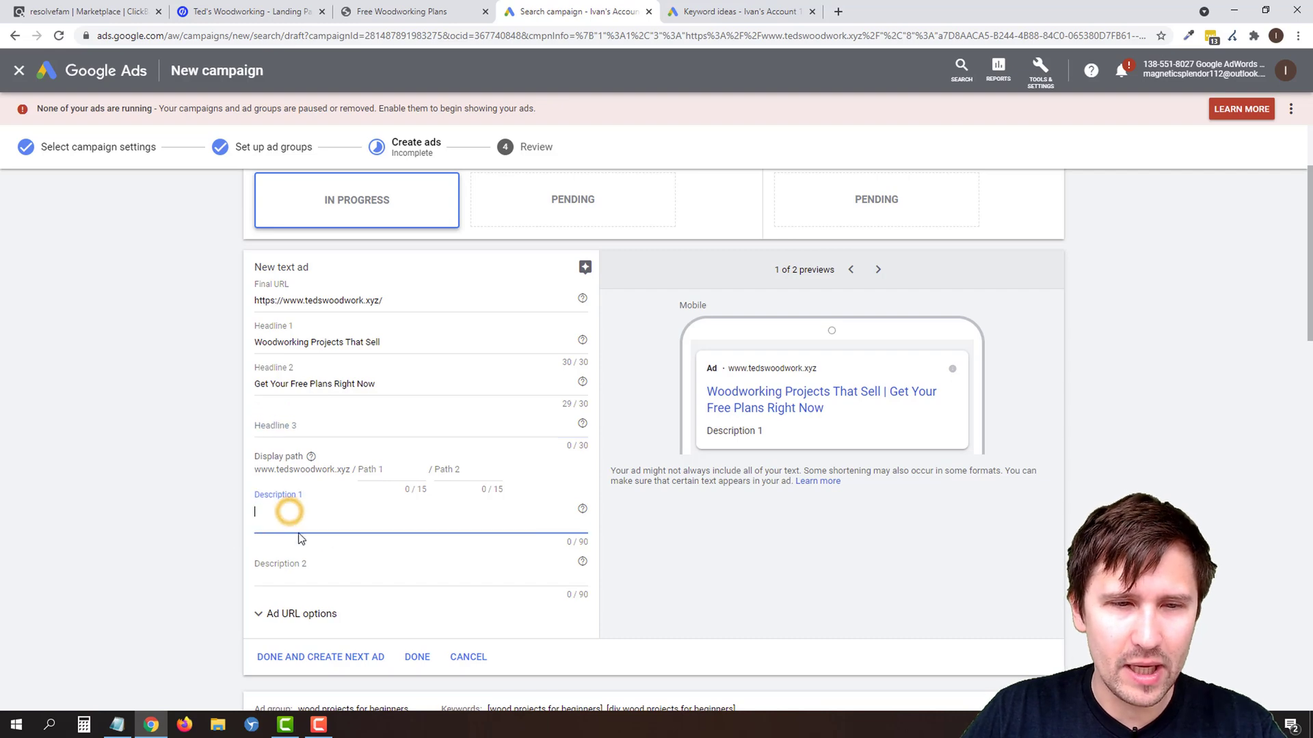
{"action": "left_click", "coordinate": [421, 8]}
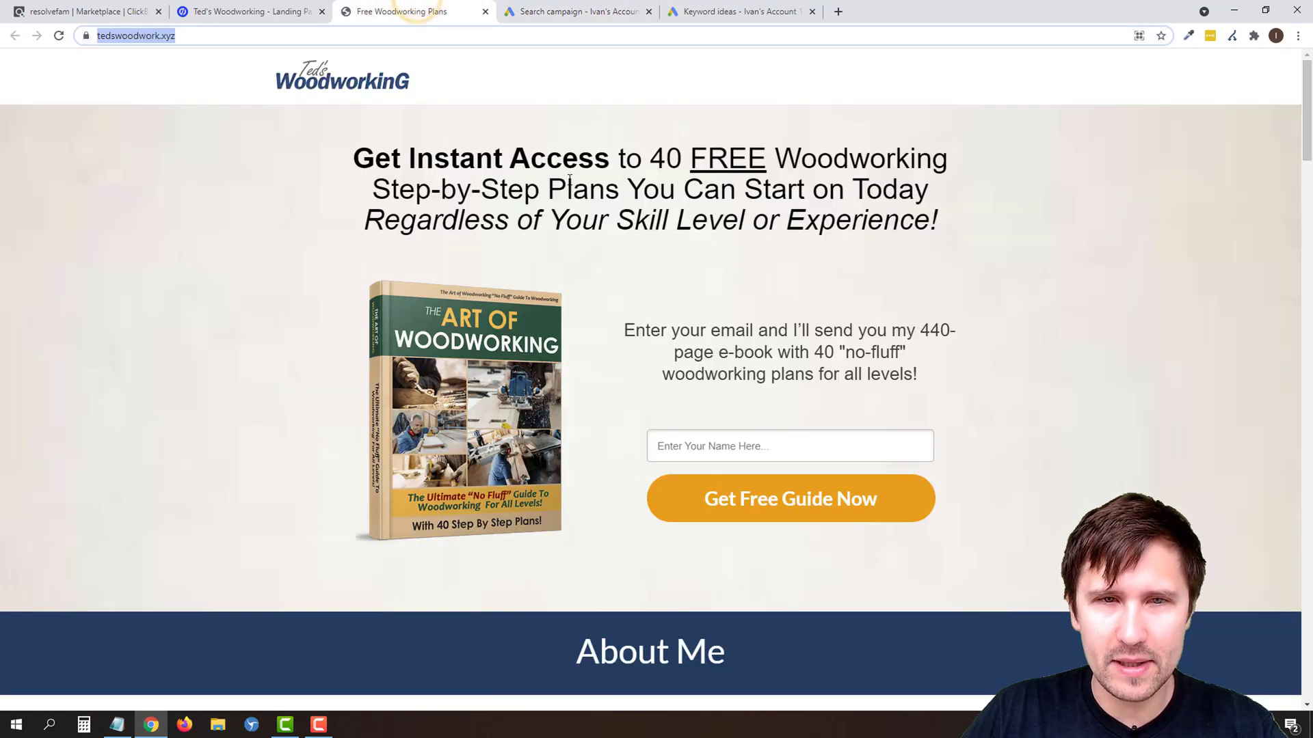
{"action": "triple_click", "coordinate": [594, 195]}
{"action": "key", "text": "ctrl+c"}
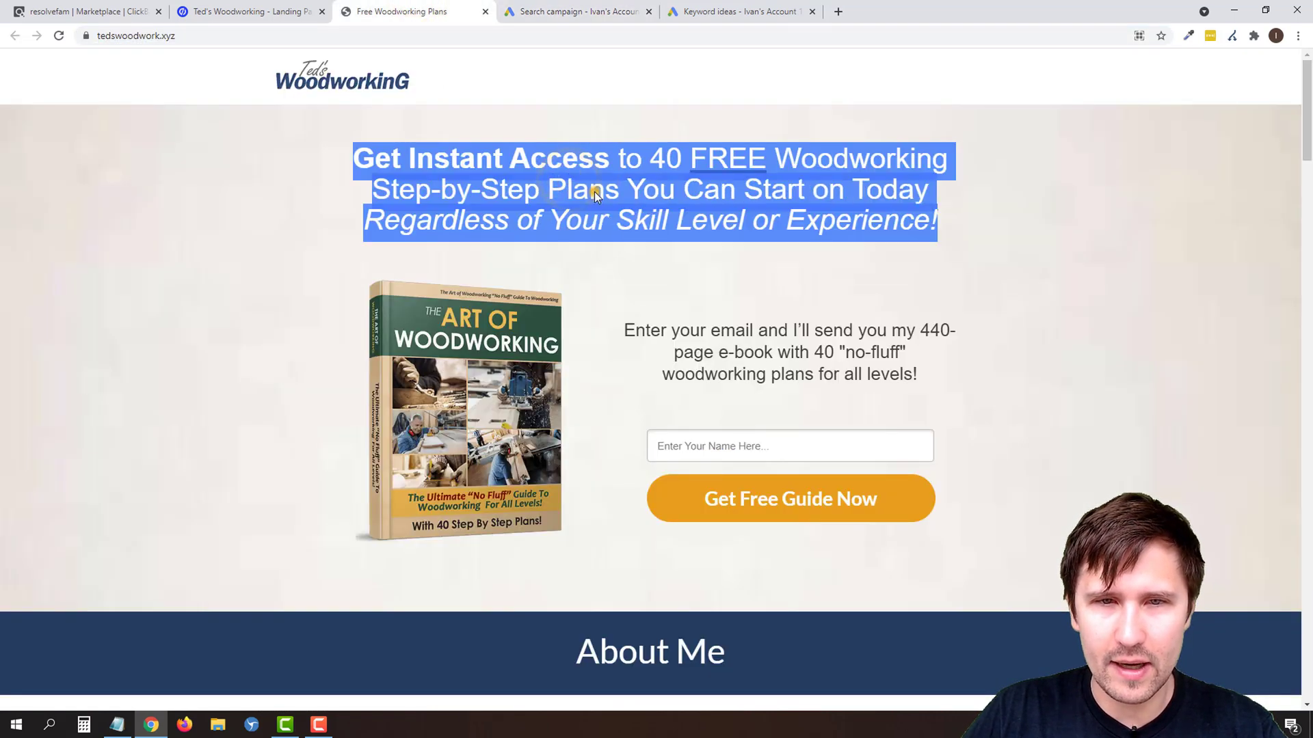
{"action": "left_click", "coordinate": [577, 11]}
{"action": "right_click", "coordinate": [309, 512]}
{"action": "left_click", "coordinate": [350, 402]}
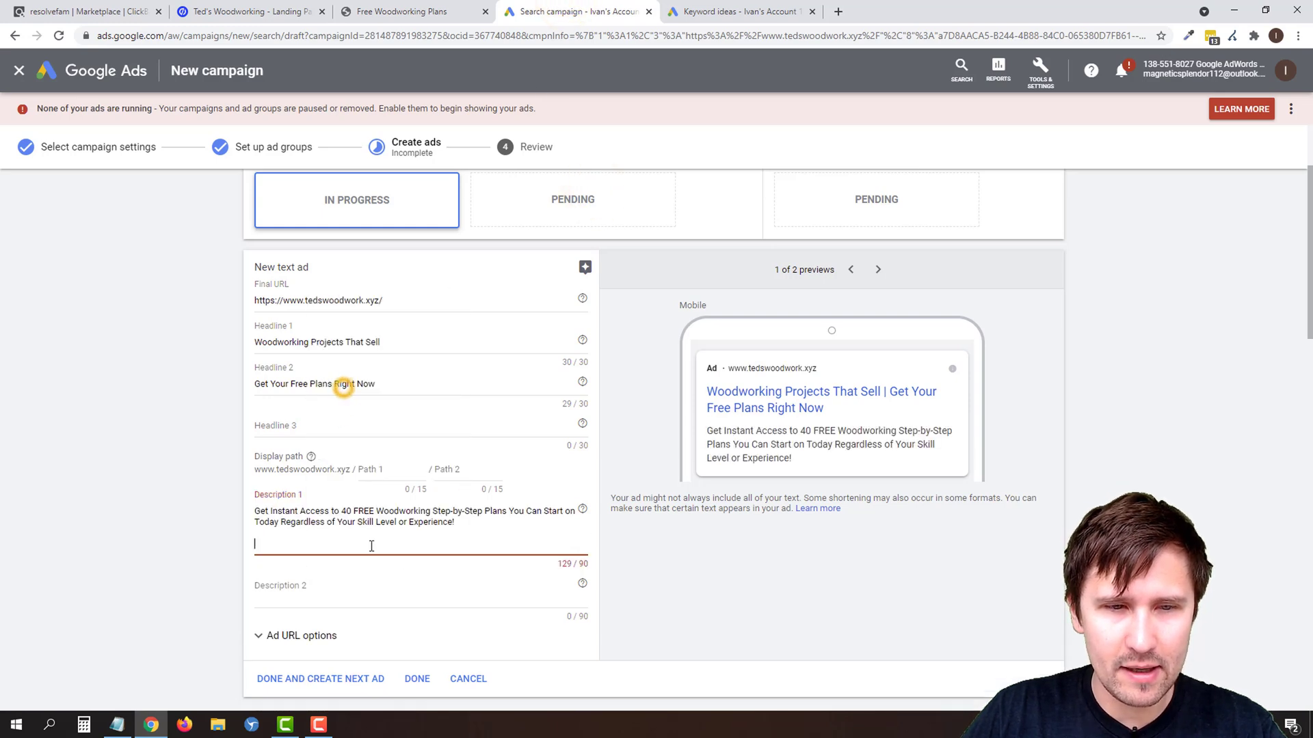
{"action": "key", "text": "BackSpace"}
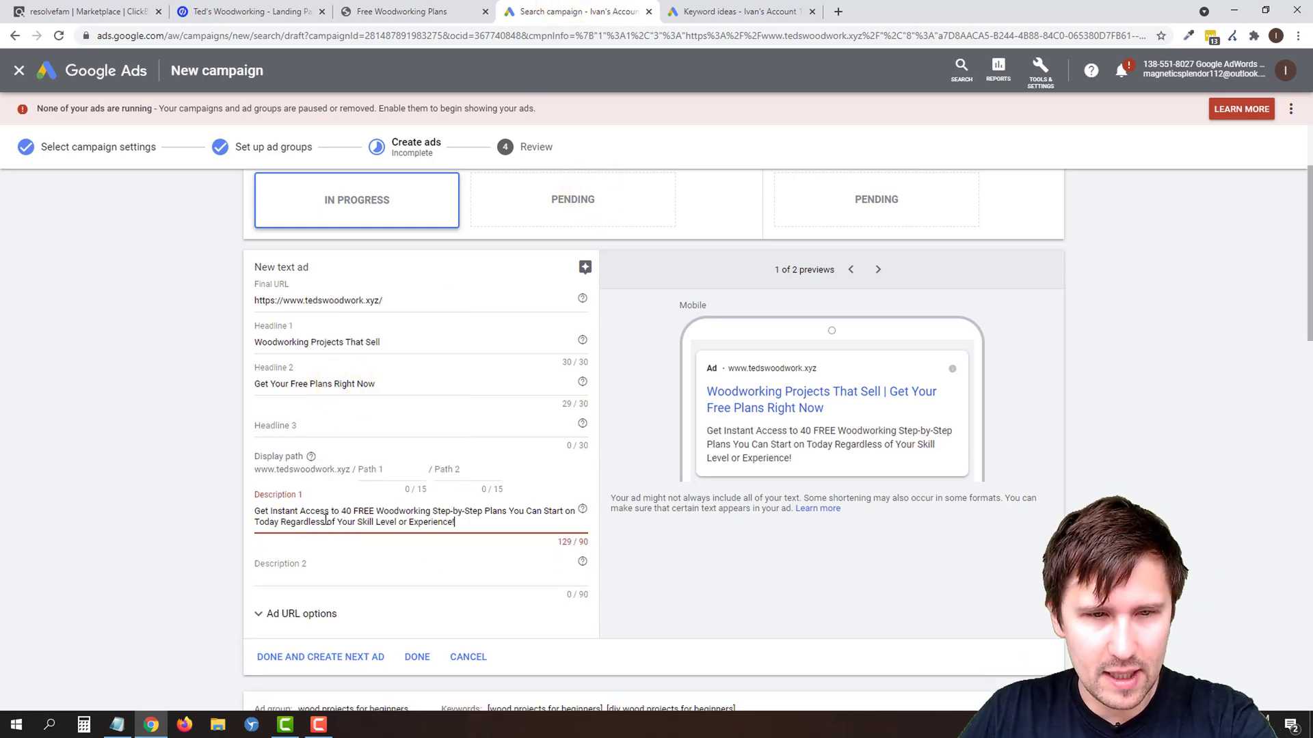
In Description 1, change "FREE" to "Free" and delete "or Experience!" from the end
{"action": "double_click", "coordinate": [365, 510]}
{"action": "type", "text": "Free"}
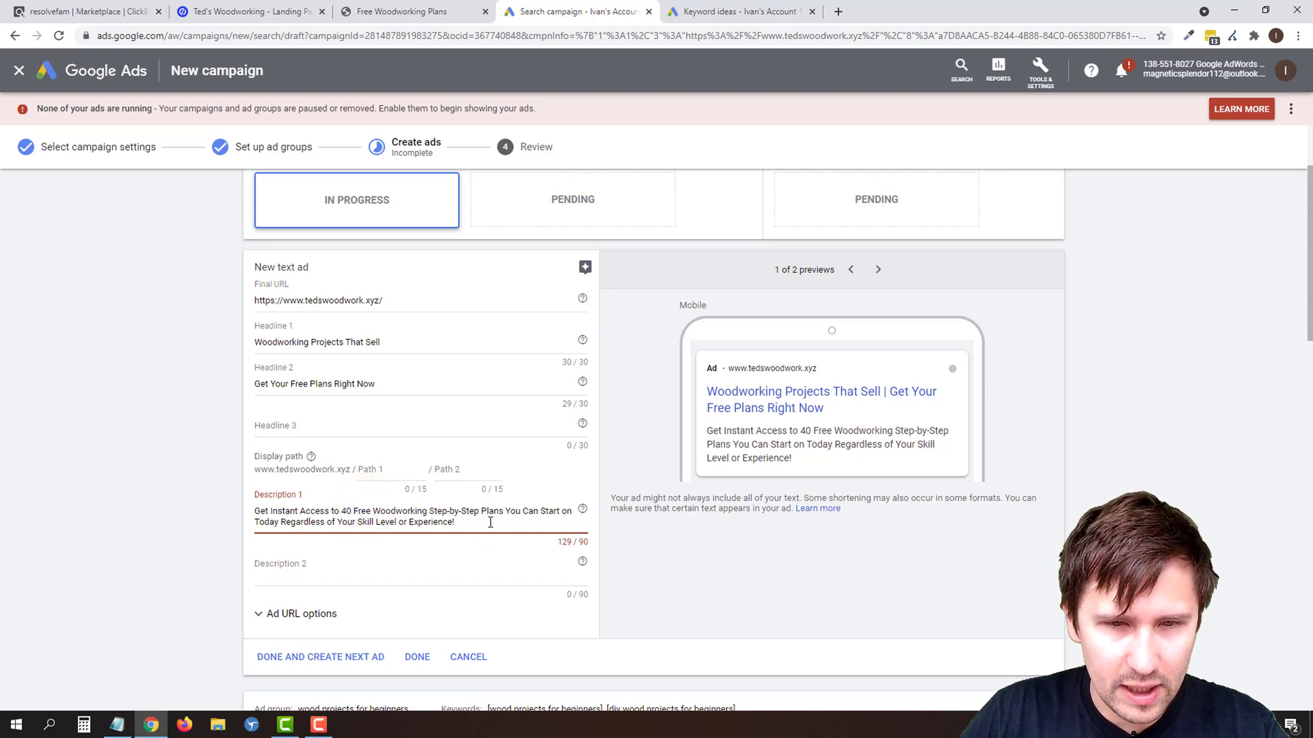
{"action": "left_click", "coordinate": [454, 522]}
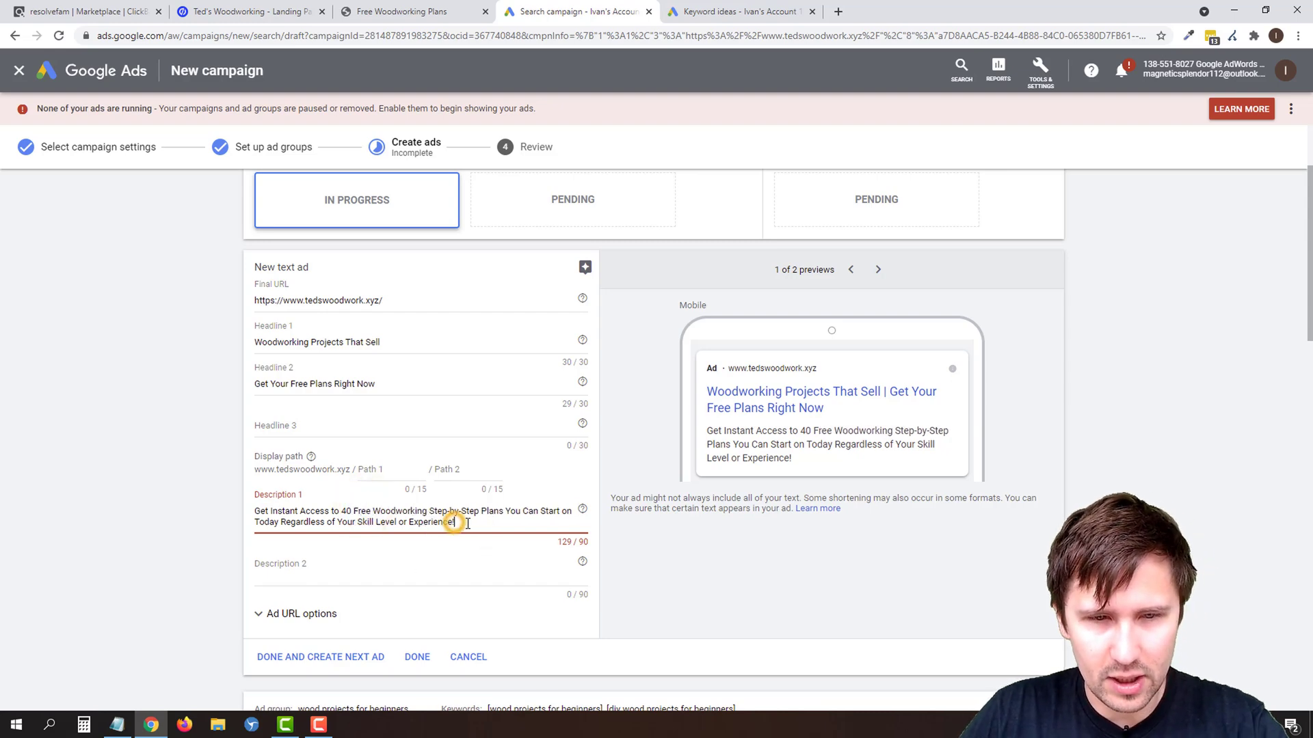
{"action": "key", "text": "BackSpace"}
{"action": "key", "text": "BackSpace"}
{"action": "key", "text": "BackSpace"}
{"action": "key", "text": "BackSpace"}
{"action": "key", "text": "BackSpace"}
{"action": "key", "text": "BackSpace"}
{"action": "key", "text": "BackSpace"}
{"action": "key", "text": "BackSpace"}
{"action": "key", "text": "BackSpace"}
{"action": "key", "text": "BackSpace"}
{"action": "key", "text": "BackSpace"}
{"action": "key", "text": "BackSpace"}
{"action": "key", "text": "BackSpace"}
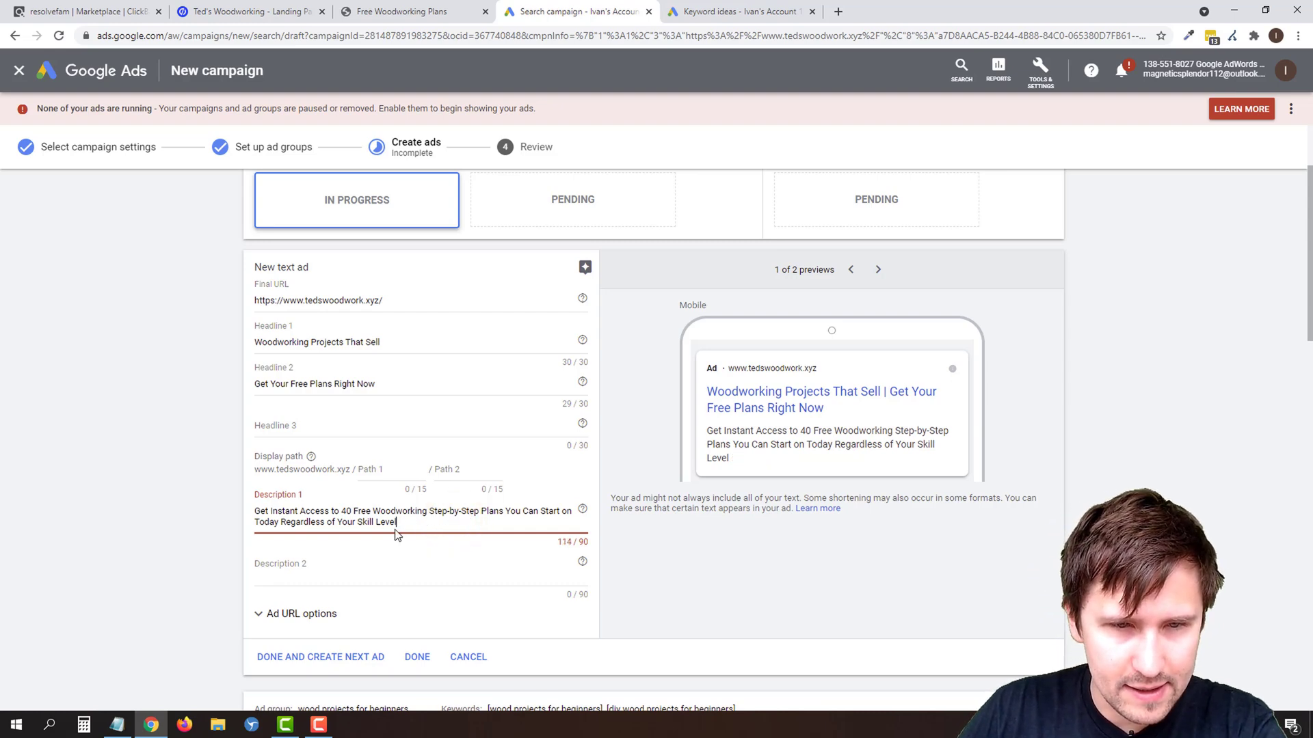
Remove "Step-by-Step" from Description 1 and replace "on Today" with "Now"
{"action": "left_click_drag", "start_coordinate": [480, 511], "coordinate": [434, 510]}
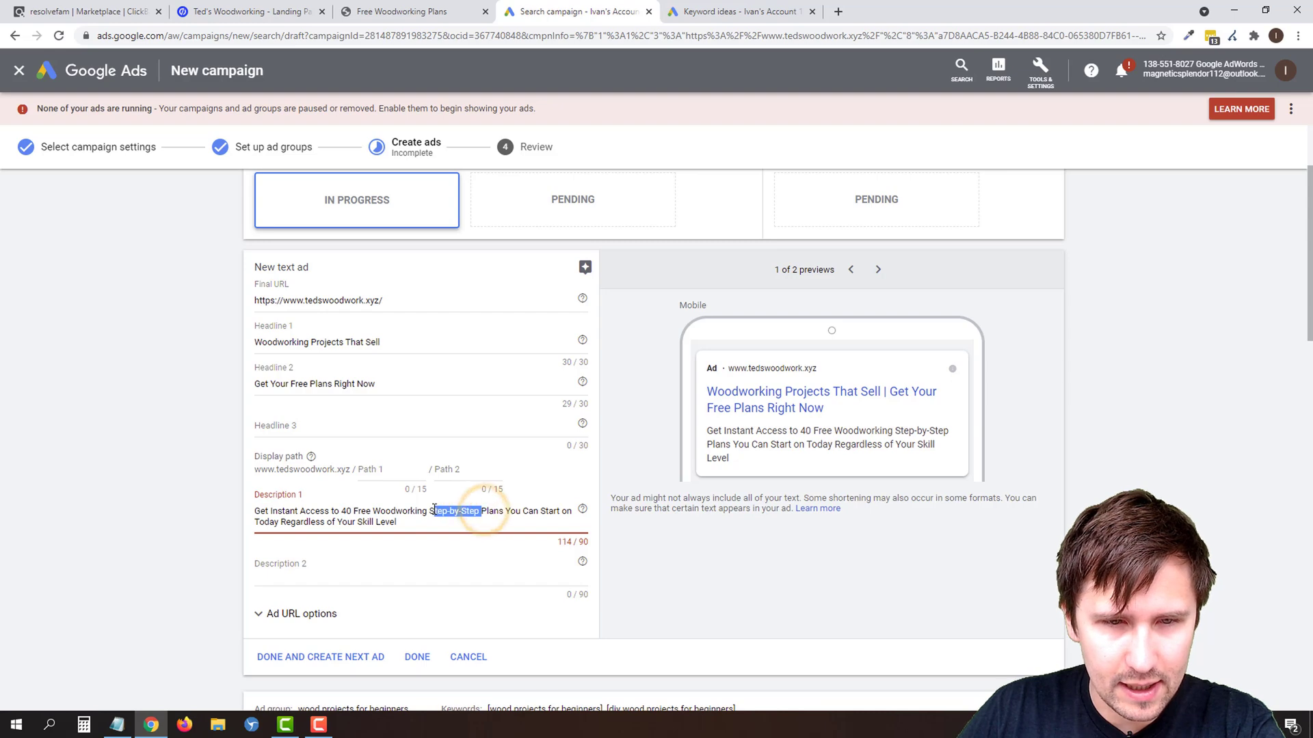
{"action": "key", "text": "BackSpace"}
{"action": "key", "text": "BackSpace"}
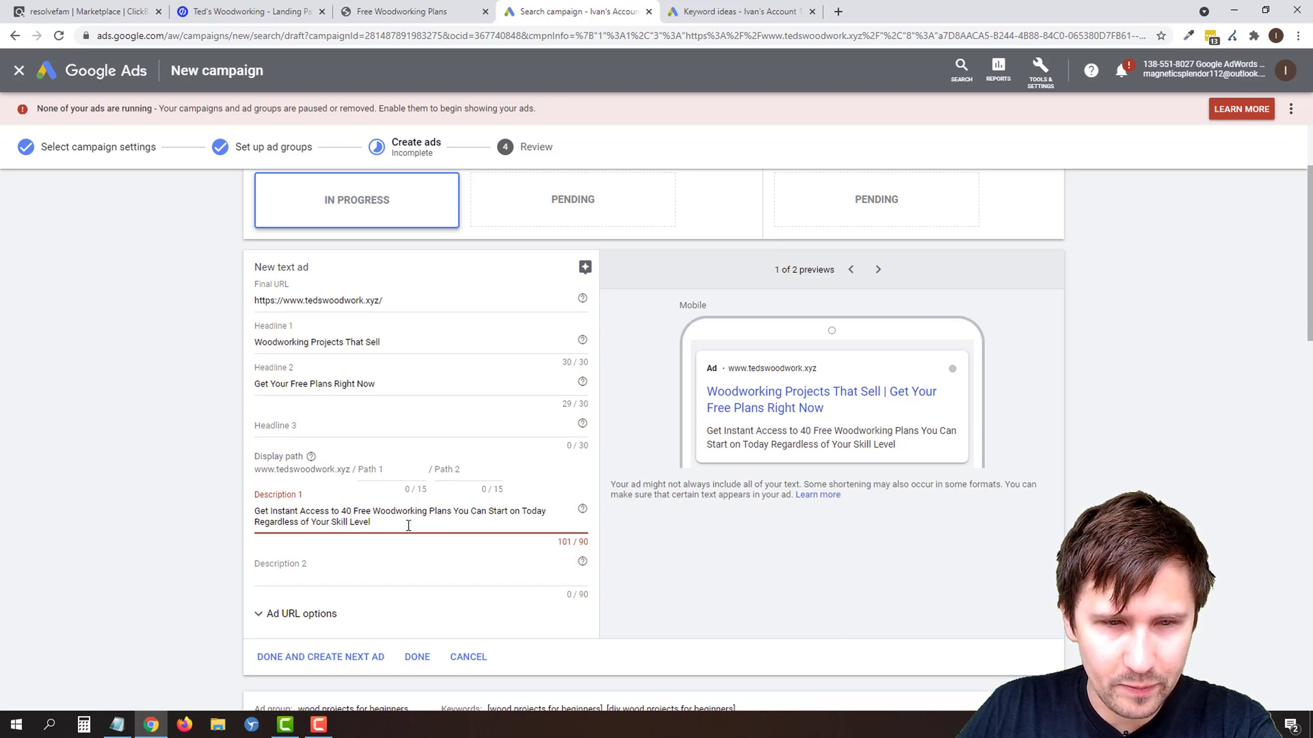
{"action": "double_click", "coordinate": [512, 510]}
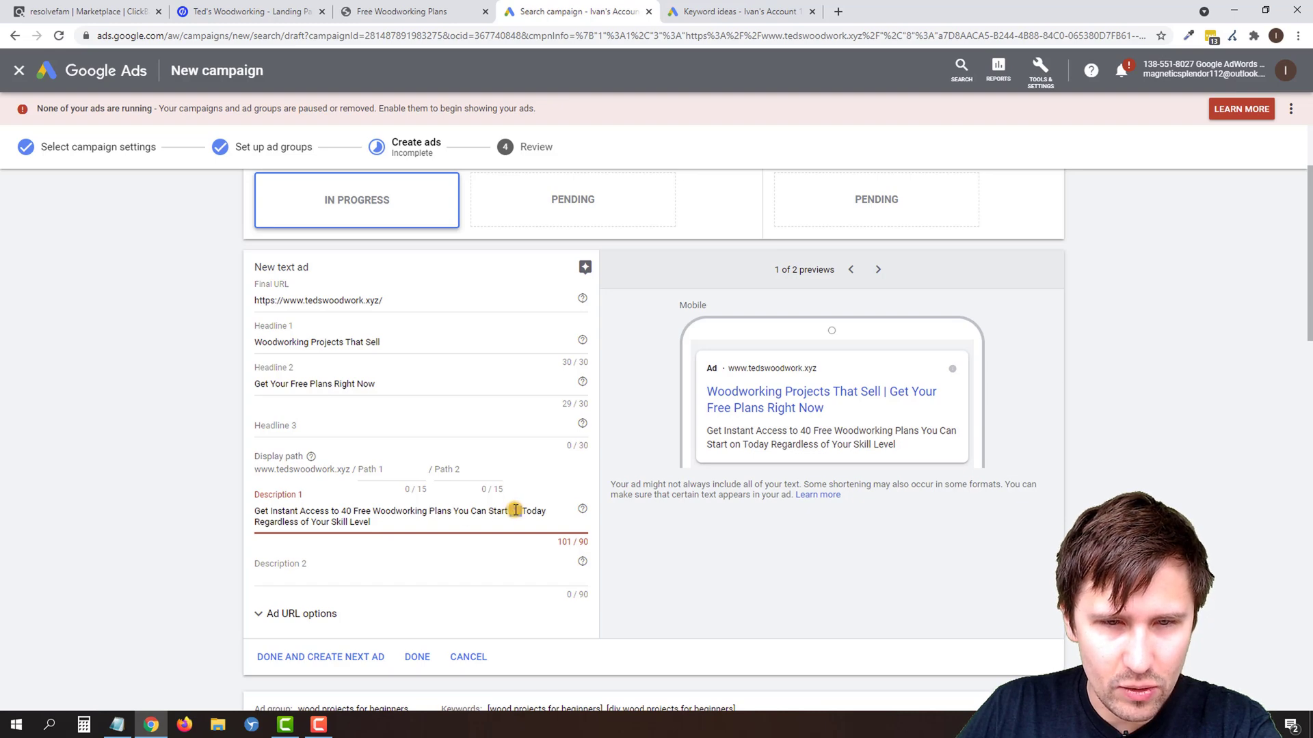
{"action": "key", "text": "BackSpace"}
{"action": "double_click", "coordinate": [520, 511]}
{"action": "type", "text": "Now"}
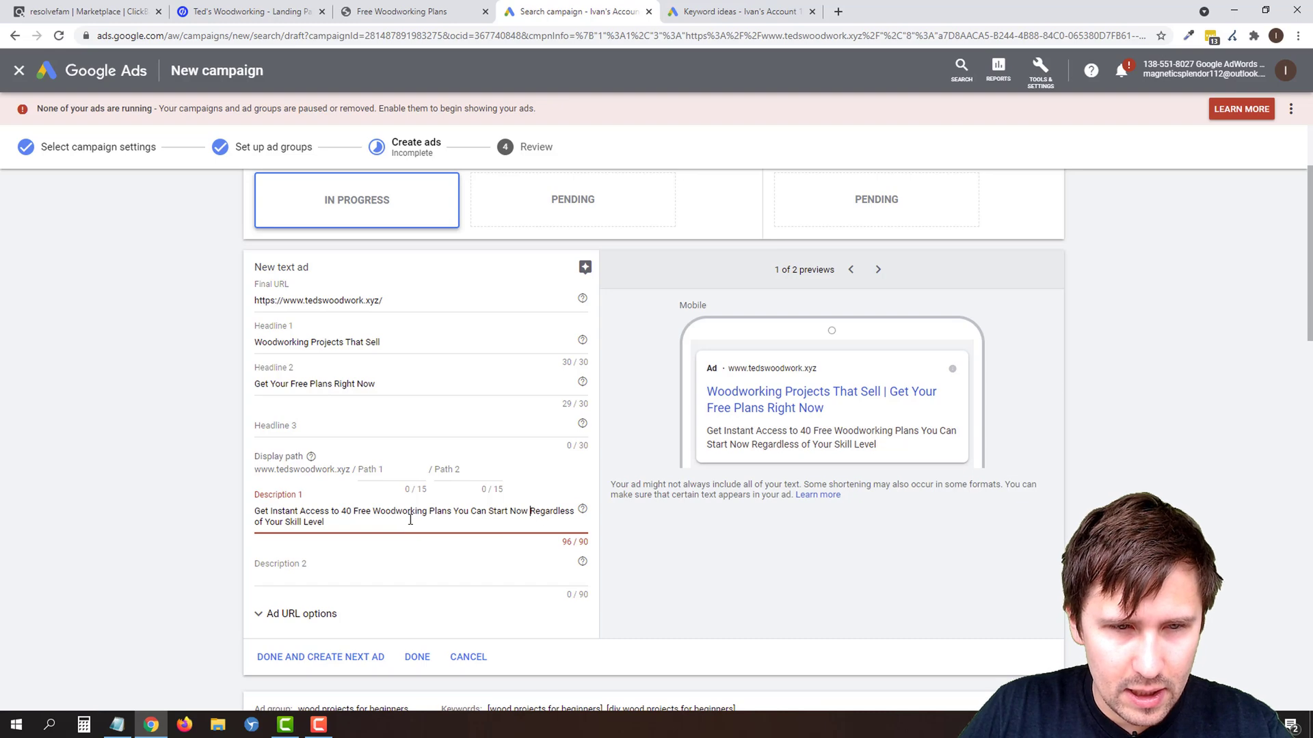
Delete the final word "Level" from Description 1 so it ends with "Regardless of Your Skill"
{"action": "double_click", "coordinate": [313, 522]}
{"action": "key", "text": "BackSpace"}
{"action": "key", "text": "BackSpace"}
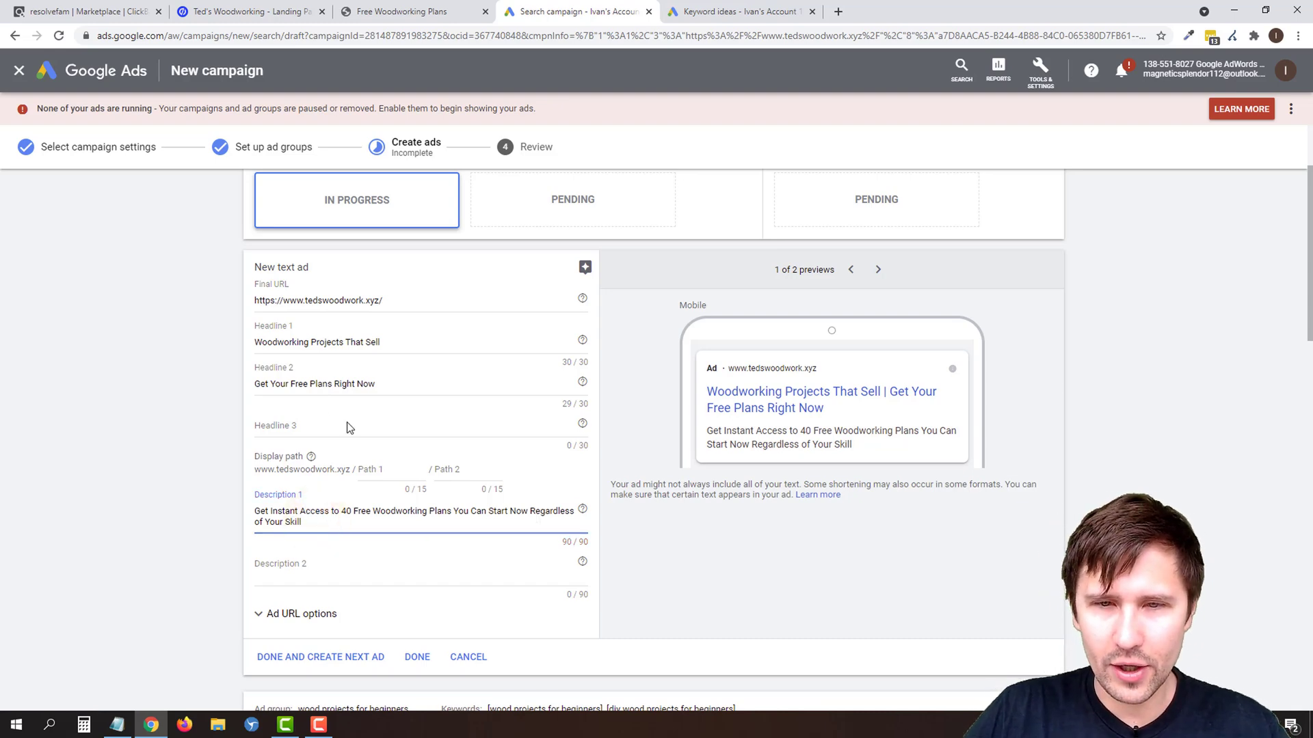
Copy Headline 1 "Woodworking Projects That Sell" into Headline 1 of the "wood projects for beginners" text ad
{"action": "scroll", "coordinate": [275, 420], "scroll_direction": "up", "scroll_amount": 2}
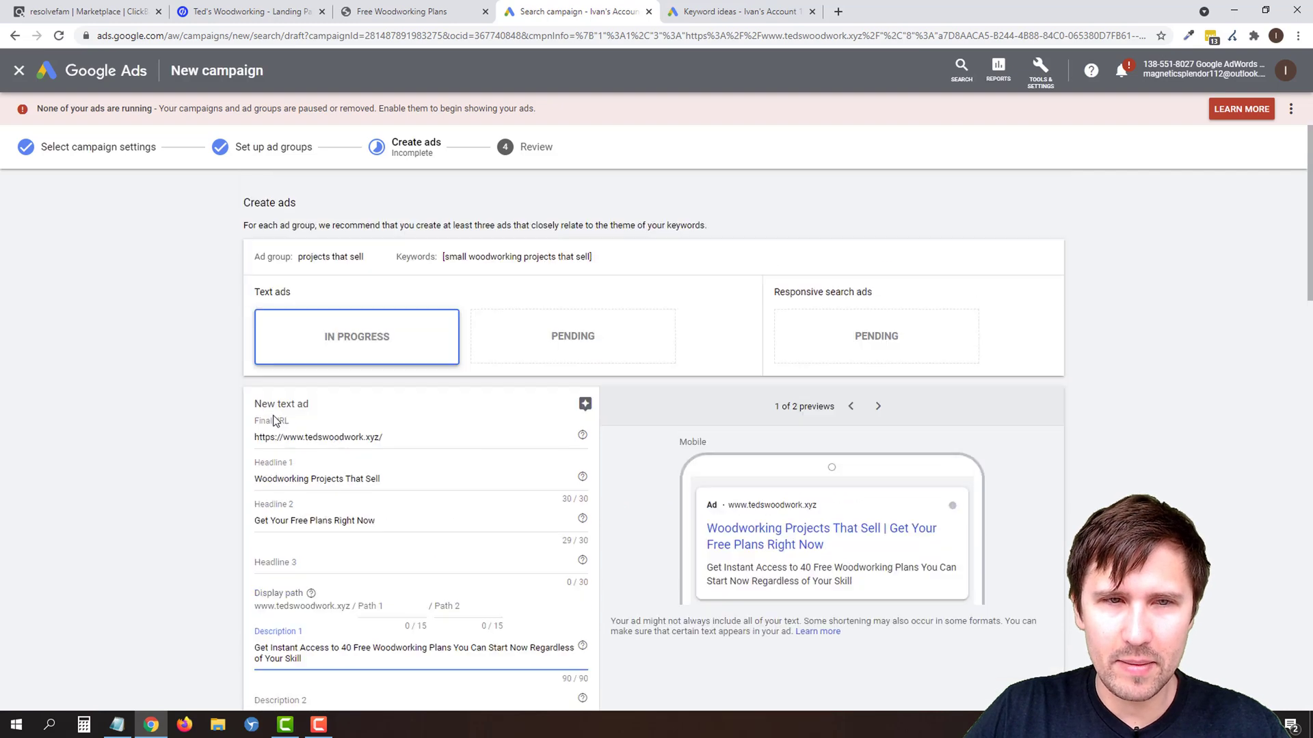
{"action": "triple_click", "coordinate": [444, 257]}
{"action": "scroll", "coordinate": [404, 480], "scroll_direction": "down", "scroll_amount": 3}
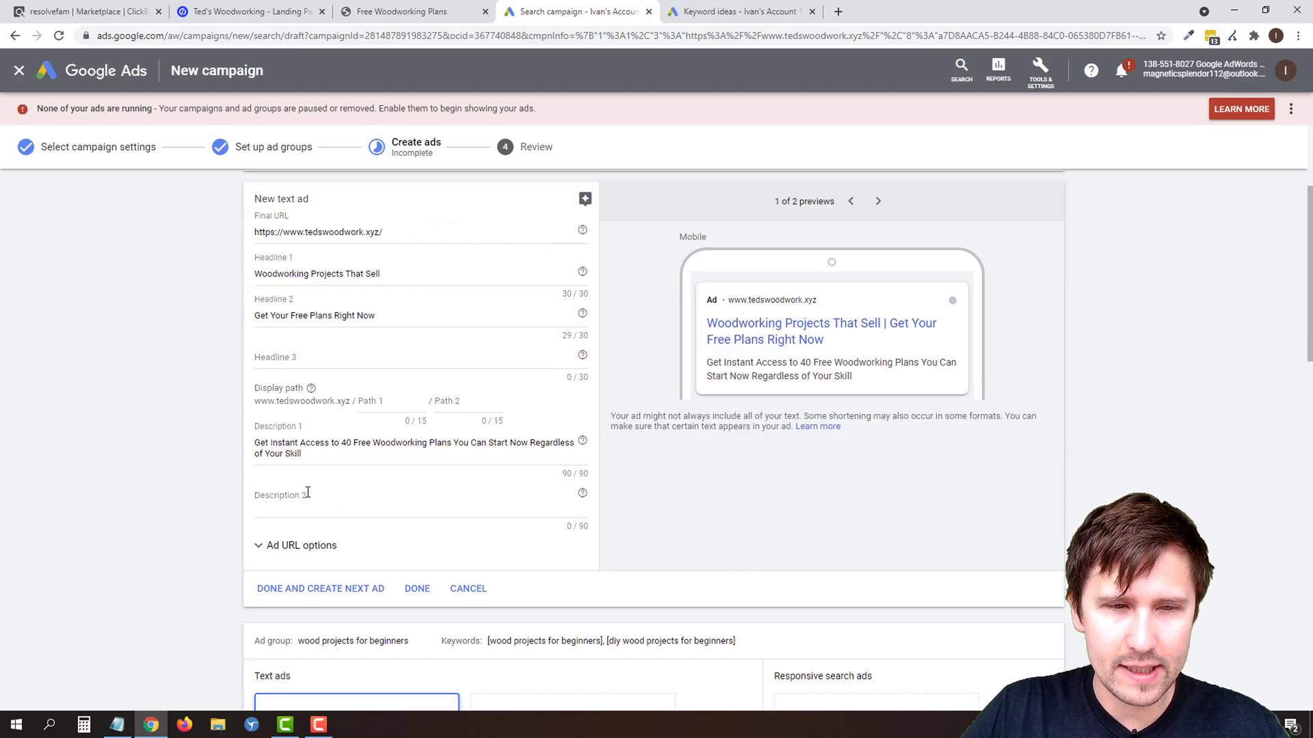
{"action": "scroll", "coordinate": [190, 520], "scroll_direction": "down", "scroll_amount": 2}
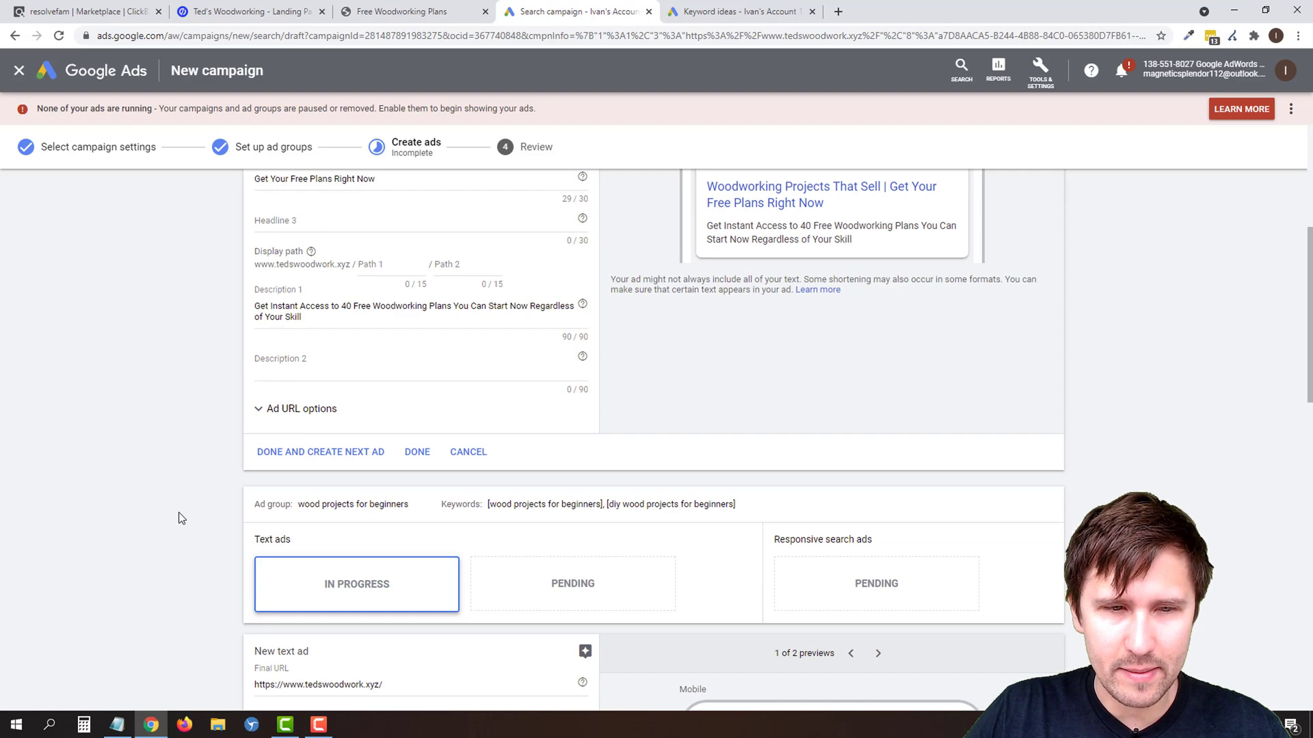
{"action": "scroll", "coordinate": [182, 518], "scroll_direction": "down", "scroll_amount": 1}
{"action": "scroll", "coordinate": [175, 522], "scroll_direction": "up", "scroll_amount": 5}
{"action": "triple_click", "coordinate": [326, 411]}
{"action": "key", "text": "ctrl+c"}
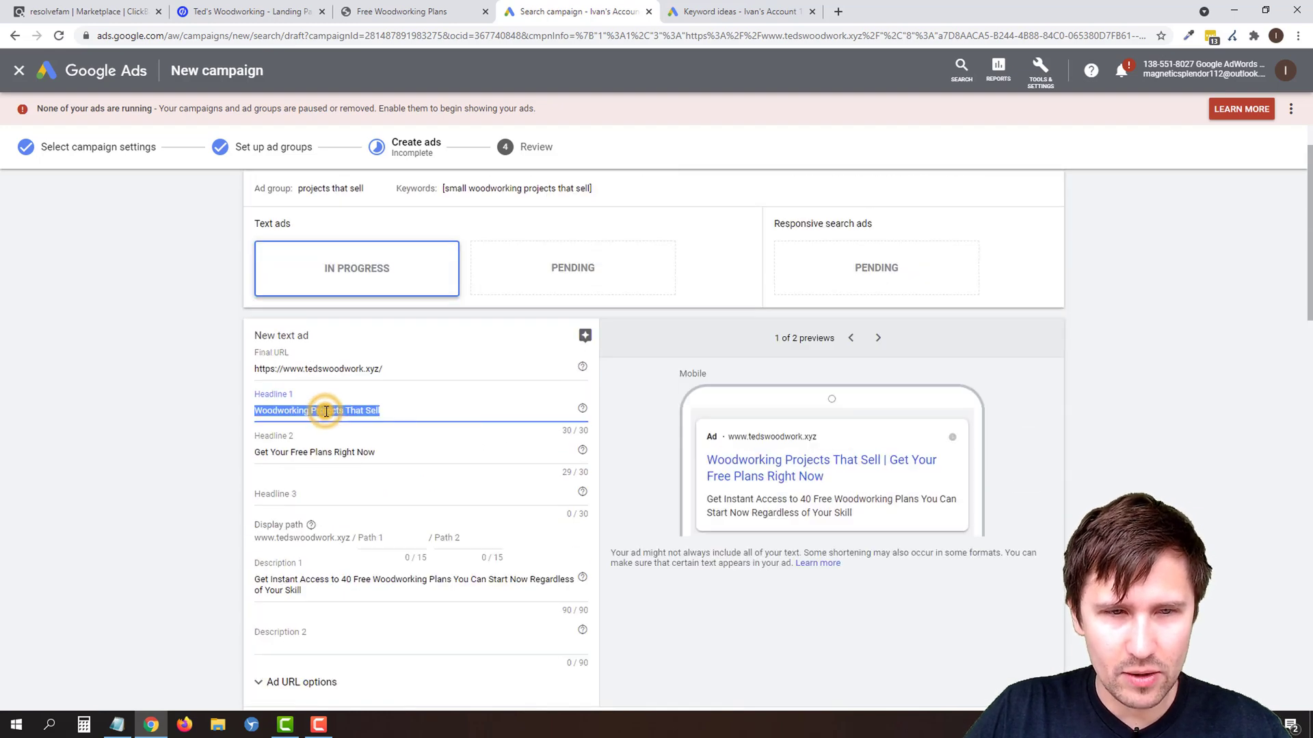
{"action": "scroll", "coordinate": [192, 491], "scroll_direction": "down", "scroll_amount": 3}
{"action": "scroll", "coordinate": [196, 491], "scroll_direction": "down", "scroll_amount": 3}
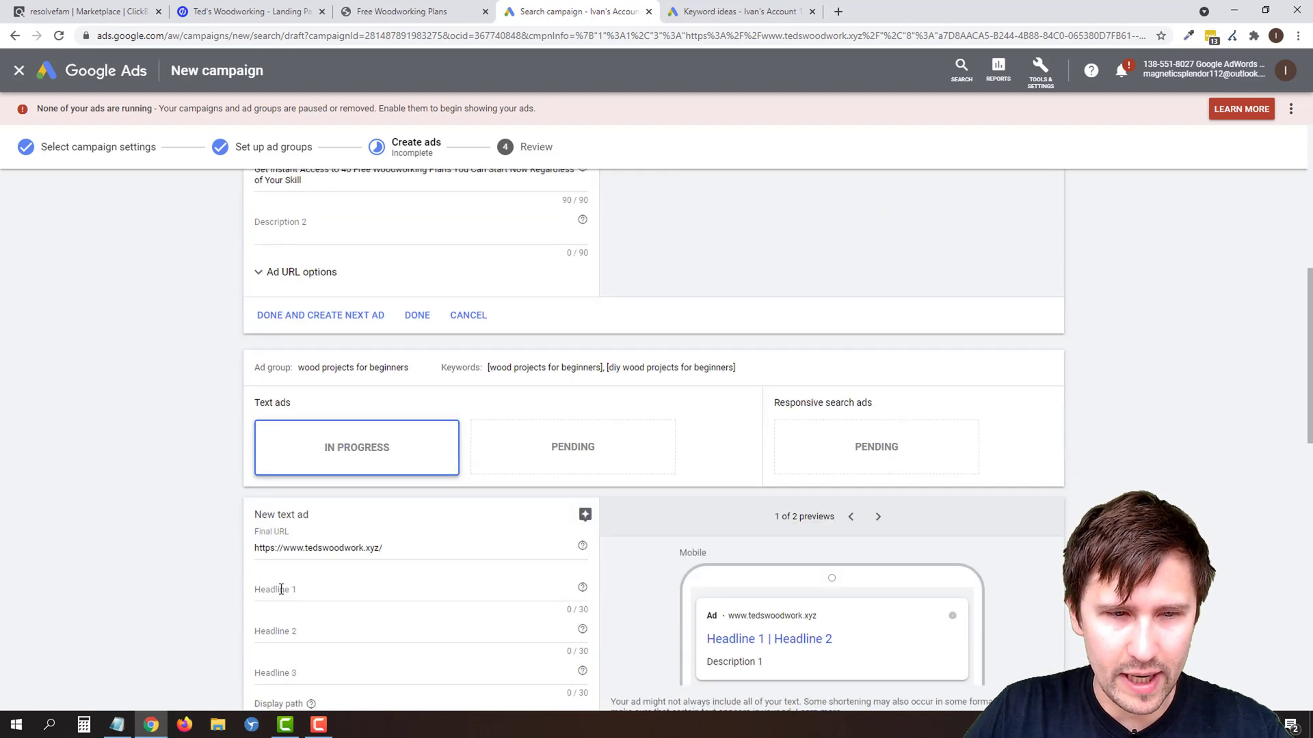
{"action": "left_click", "coordinate": [275, 586]}
{"action": "scroll", "coordinate": [186, 567], "scroll_direction": "down", "scroll_amount": 3}
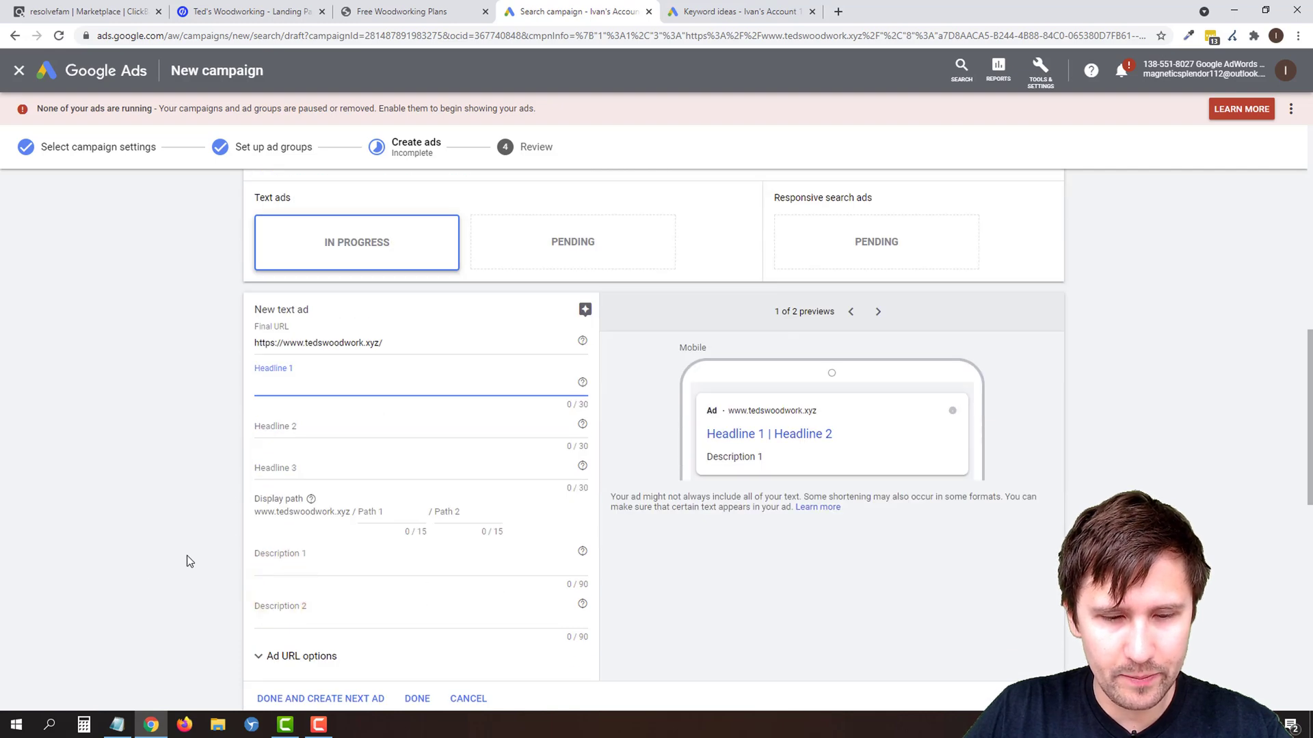
{"action": "key", "text": "ctrl+v"}
Copy Headline 2 "Get Your Free Plans Right Now" from the first ad into Headline 2 of the "wood projects for beginners" ad
{"action": "scroll", "coordinate": [191, 527], "scroll_direction": "up", "scroll_amount": 9}
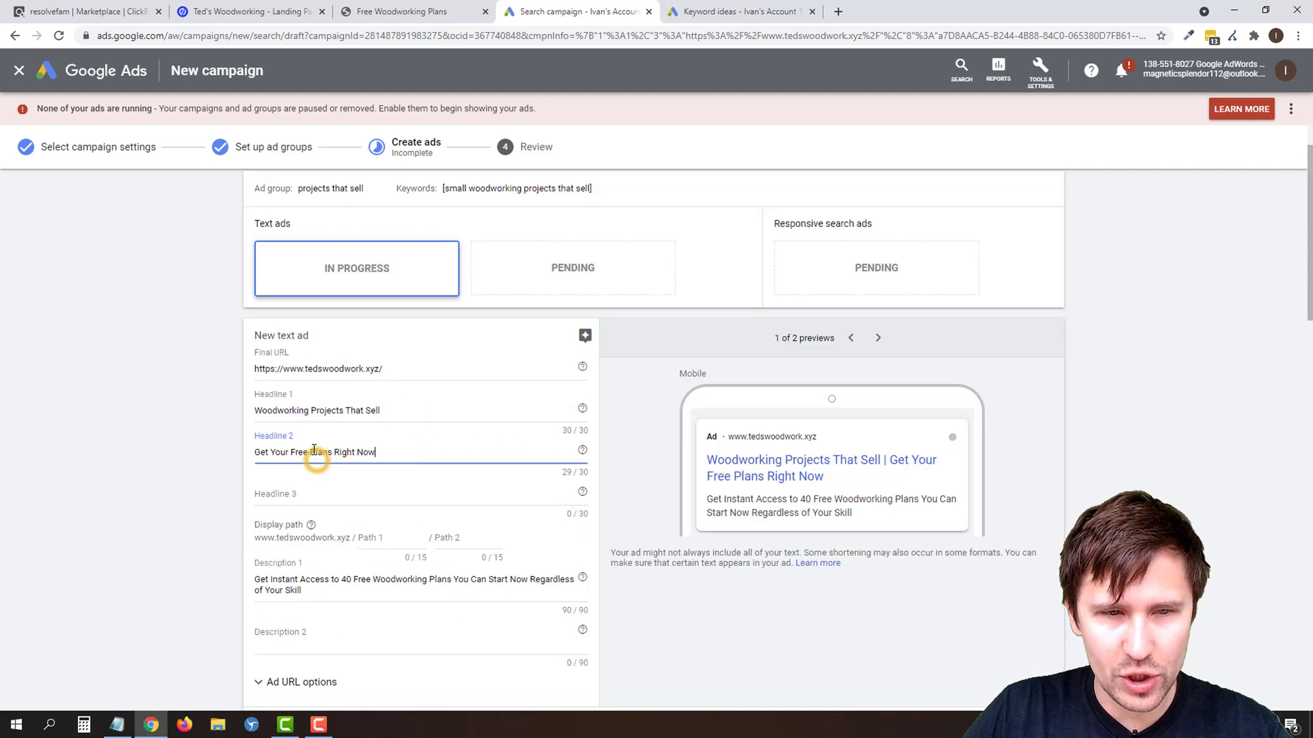
{"action": "triple_click", "coordinate": [311, 452]}
{"action": "key", "text": "ctrl+c"}
{"action": "scroll", "coordinate": [260, 535], "scroll_direction": "down", "scroll_amount": 5}
{"action": "scroll", "coordinate": [257, 535], "scroll_direction": "down", "scroll_amount": 3}
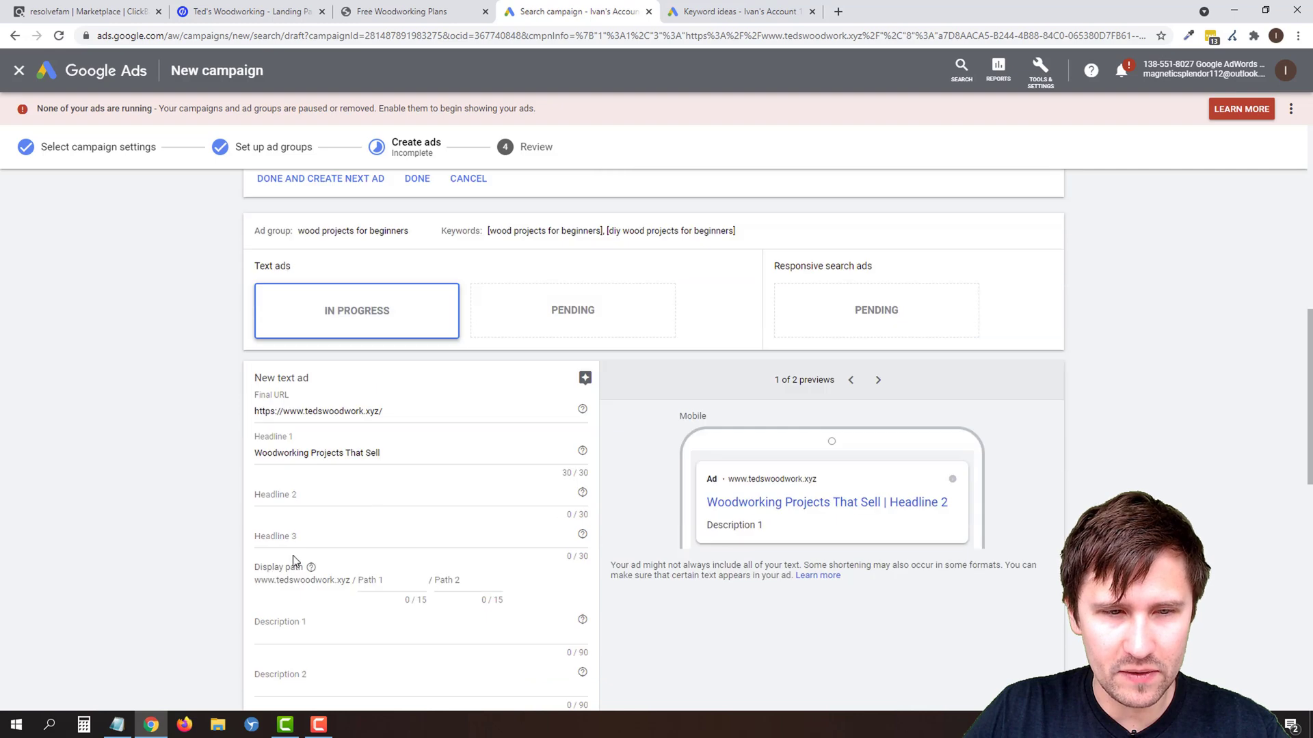
{"action": "left_click", "coordinate": [286, 494]}
{"action": "key", "text": "ctrl+v"}
Copy the first ad's Description 1 text into Description 1 of the "wood projects for beginners" ad
{"action": "scroll", "coordinate": [318, 406], "scroll_direction": "up", "scroll_amount": 5}
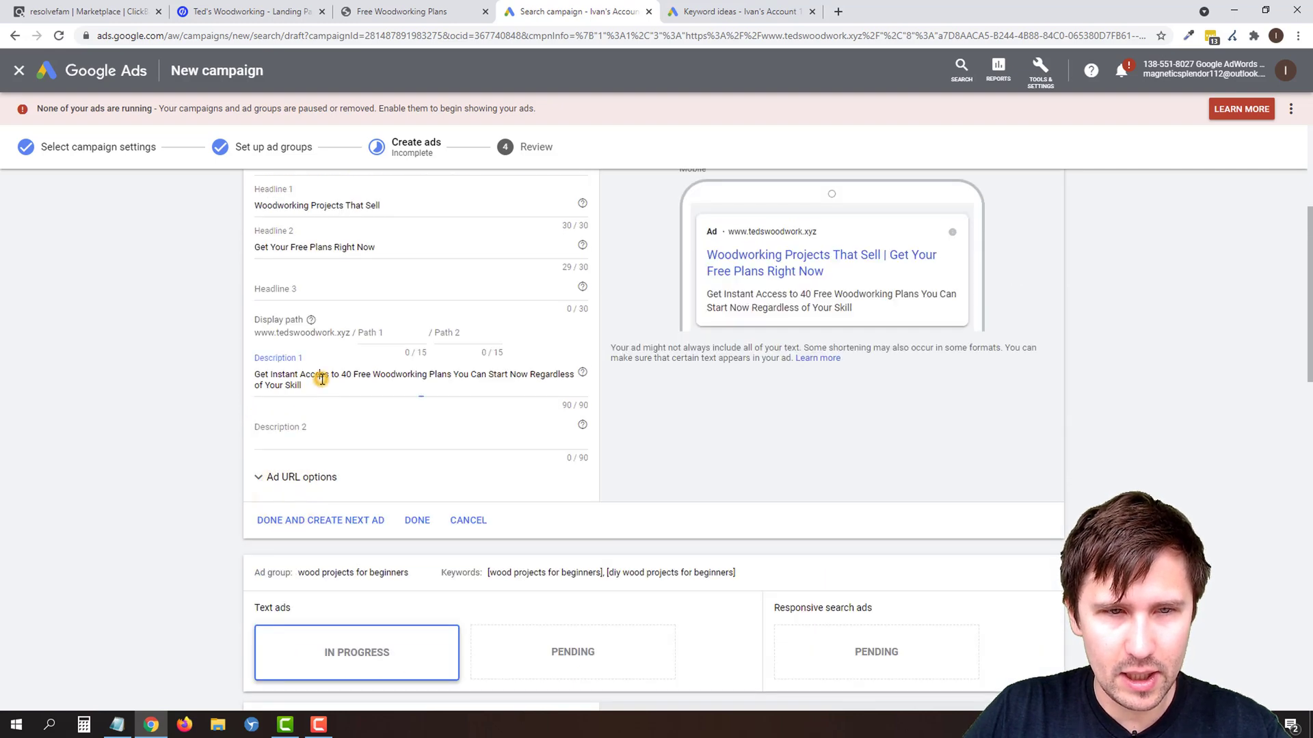
{"action": "triple_click", "coordinate": [317, 377]}
{"action": "key", "text": "ctrl+c"}
{"action": "scroll", "coordinate": [316, 382], "scroll_direction": "down", "scroll_amount": 6}
{"action": "left_click", "coordinate": [298, 570]}
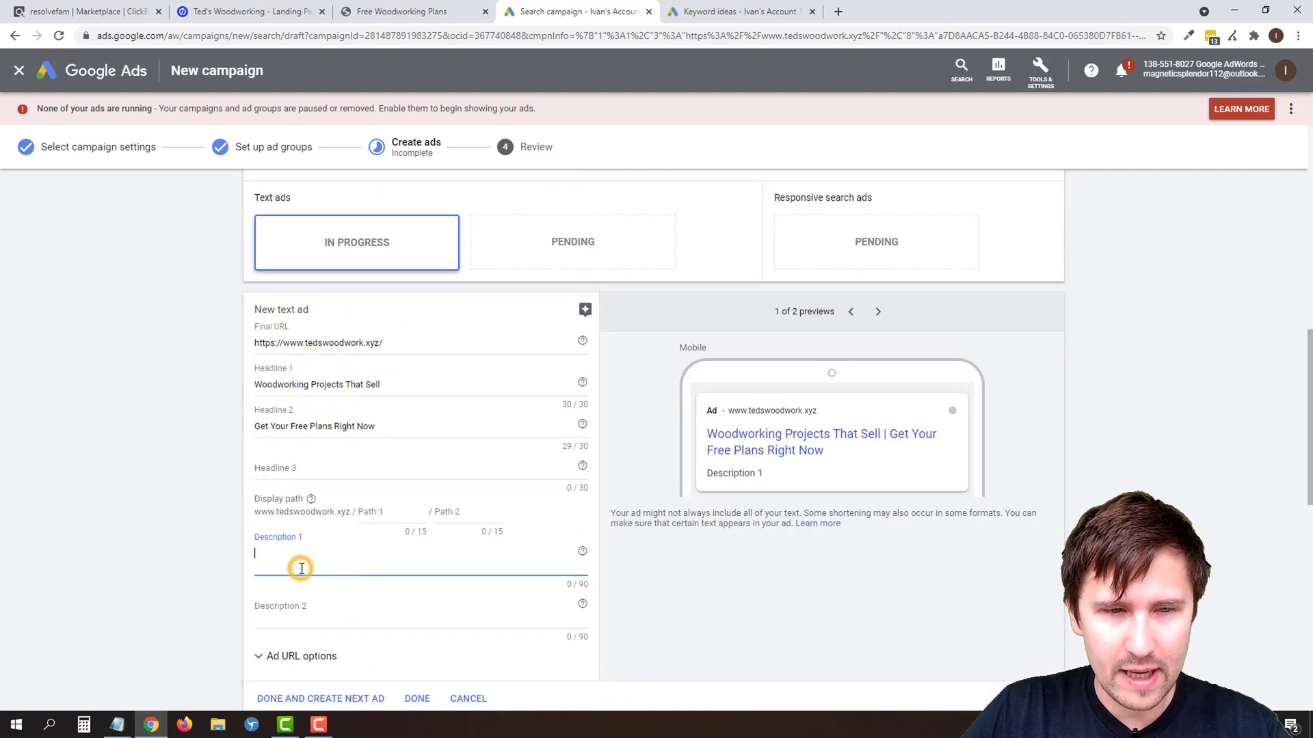
{"action": "key", "text": "ctrl+v"}
Replace "That Sell" with "For Beginners" in Headline 1 of the "wood projects for beginners" ad
{"action": "scroll", "coordinate": [504, 331], "scroll_direction": "up", "scroll_amount": 2}
{"action": "left_click_drag", "start_coordinate": [492, 299], "coordinate": [735, 299]}
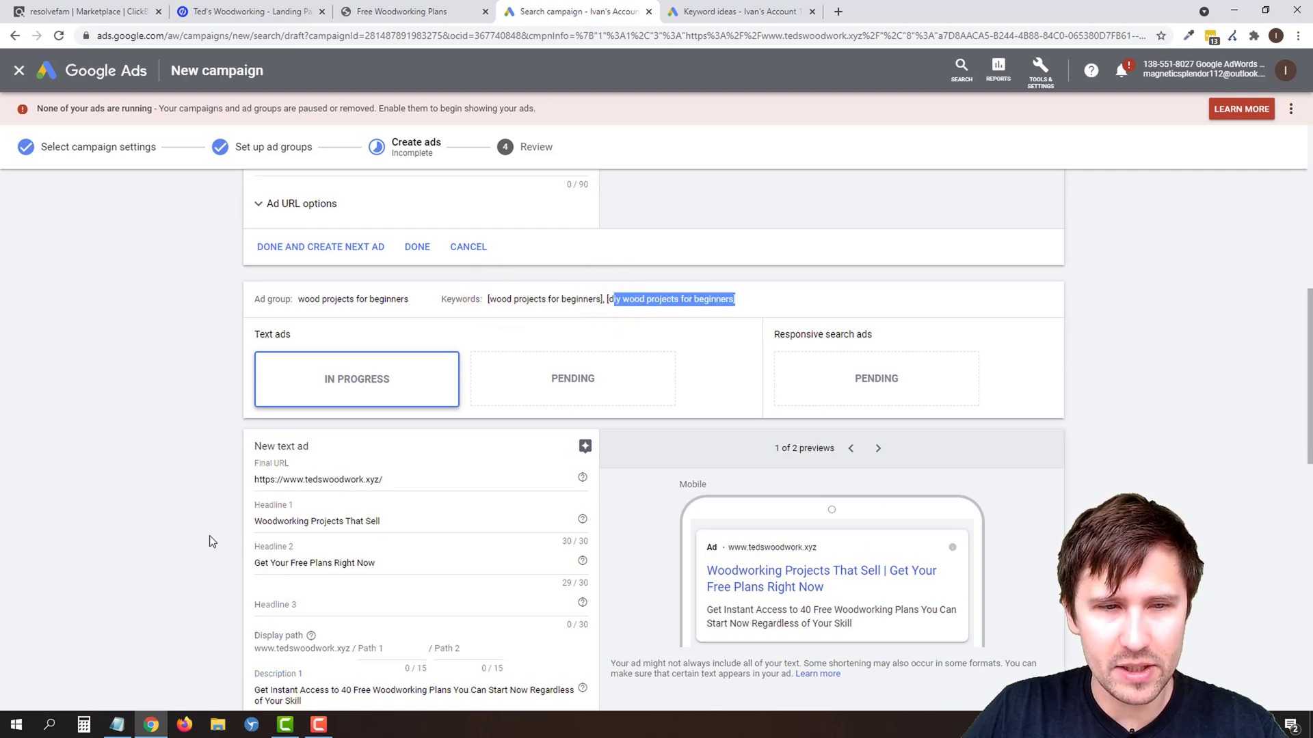
{"action": "scroll", "coordinate": [212, 540], "scroll_direction": "down", "scroll_amount": 2}
{"action": "left_click", "coordinate": [374, 380]}
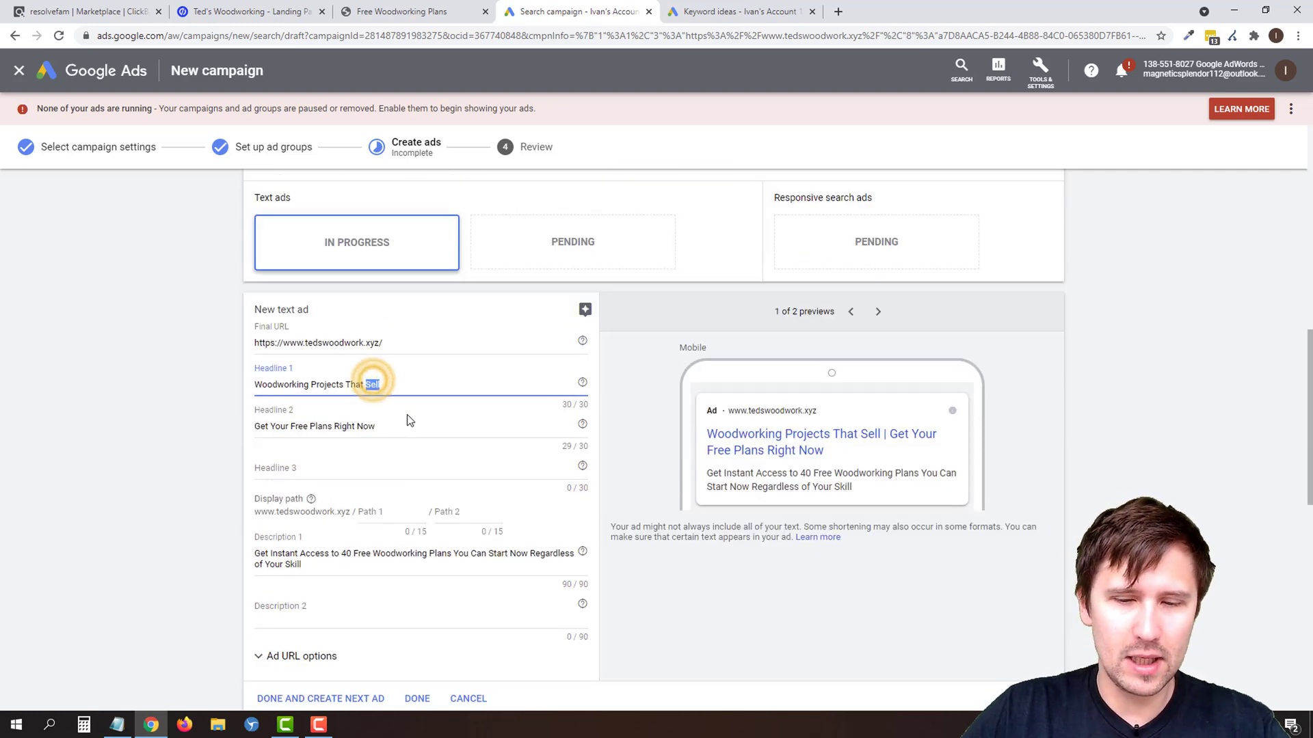
{"action": "key", "text": "BackSpace"}
{"action": "key", "text": "BackSpace"}
{"action": "key", "text": "BackSpace"}
{"action": "key", "text": "BackSpace"}
{"action": "key", "text": "BackSpace"}
{"action": "key", "text": "BackSpace"}
{"action": "key", "text": "BackSpace"}
{"action": "key", "text": "BackSpace"}
{"action": "key", "text": "BackSpace"}
{"action": "key", "text": "BackSpace"}
{"action": "type", "text": "For B"}
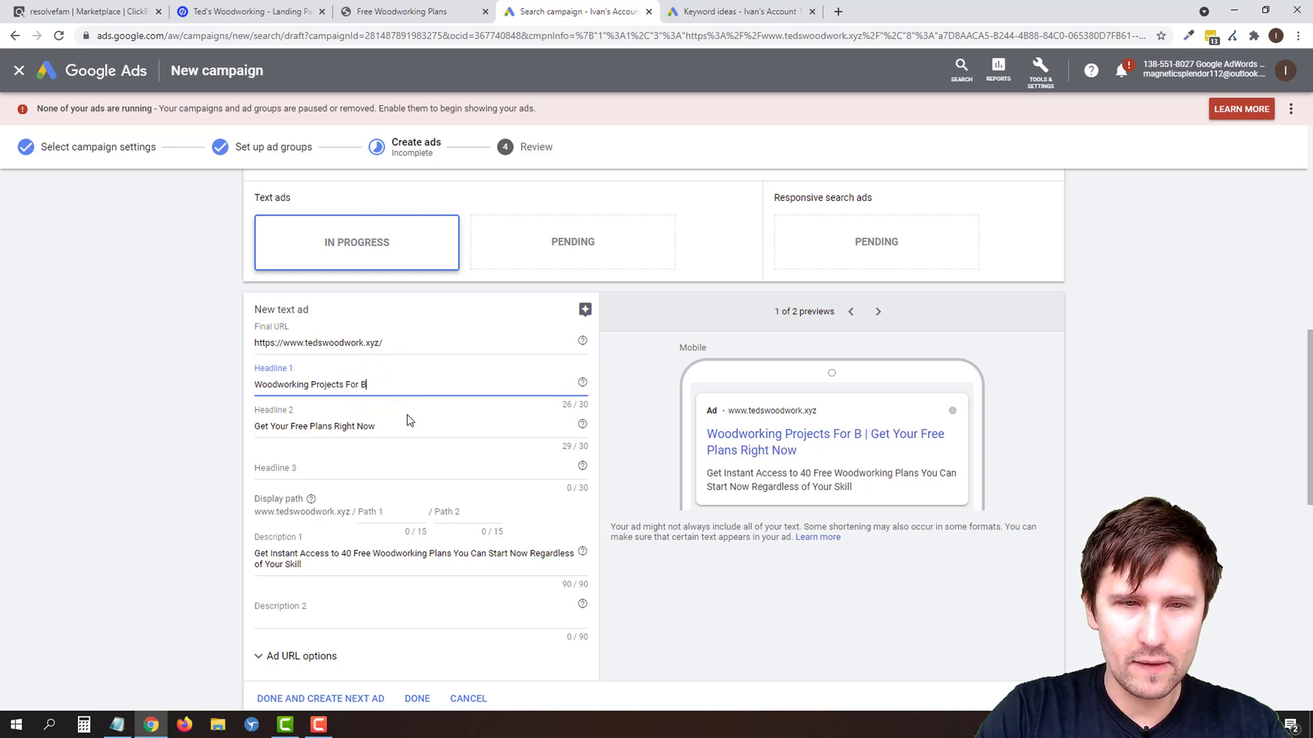
{"action": "type", "text": "eginners"}
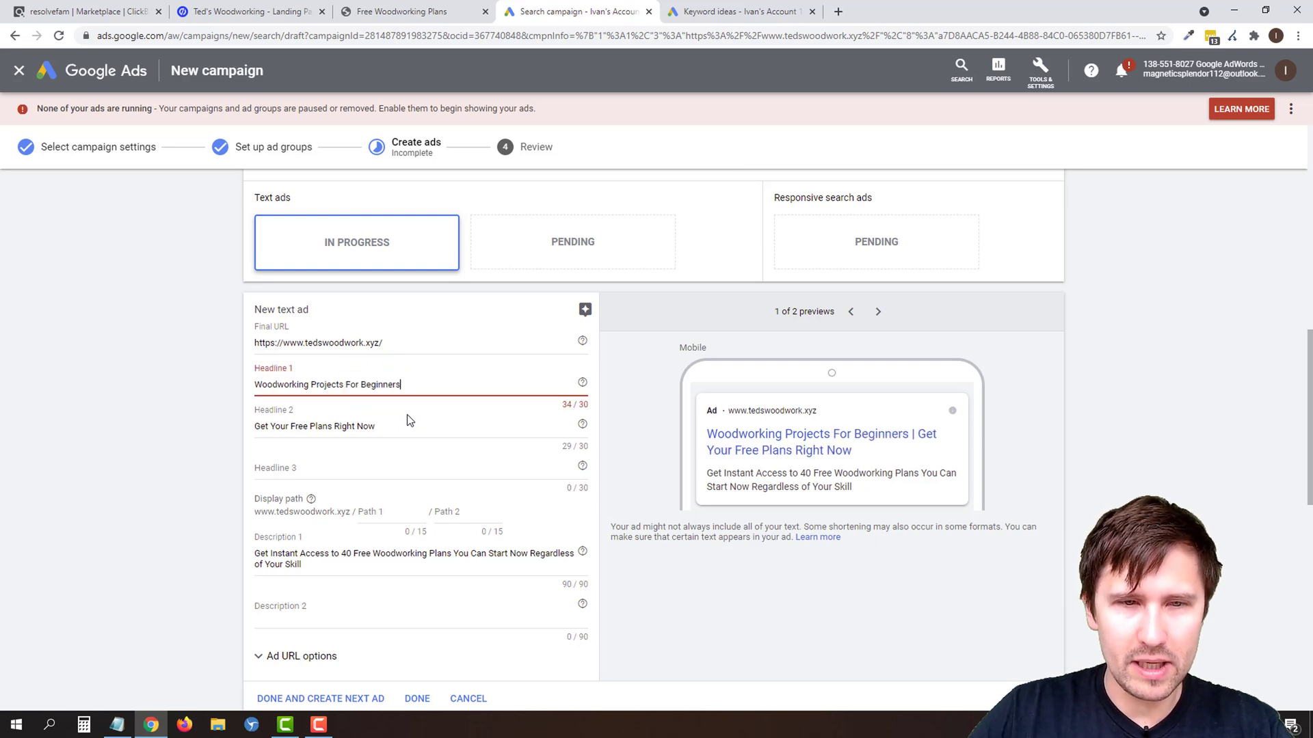
Shorten "Woodworking" to "Wood" in that Headline 1 so it reads "Wood Projects For Beginners"
{"action": "left_click", "coordinate": [308, 384]}
{"action": "key", "text": "BackSpace"}
{"action": "key", "text": "BackSpace"}
{"action": "key", "text": "BackSpace"}
{"action": "key", "text": "BackSpace"}
{"action": "key", "text": "BackSpace"}
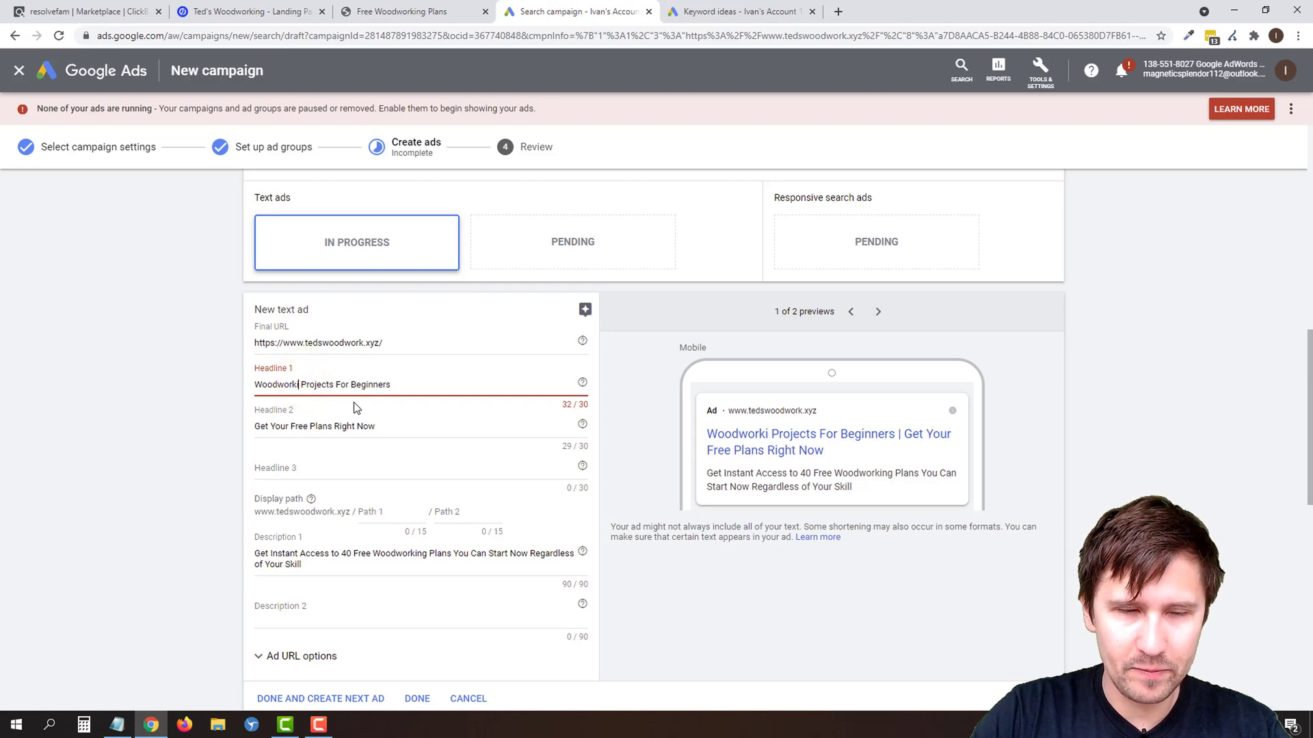
{"action": "key", "text": "BackSpace"}
{"action": "key", "text": "BackSpace"}
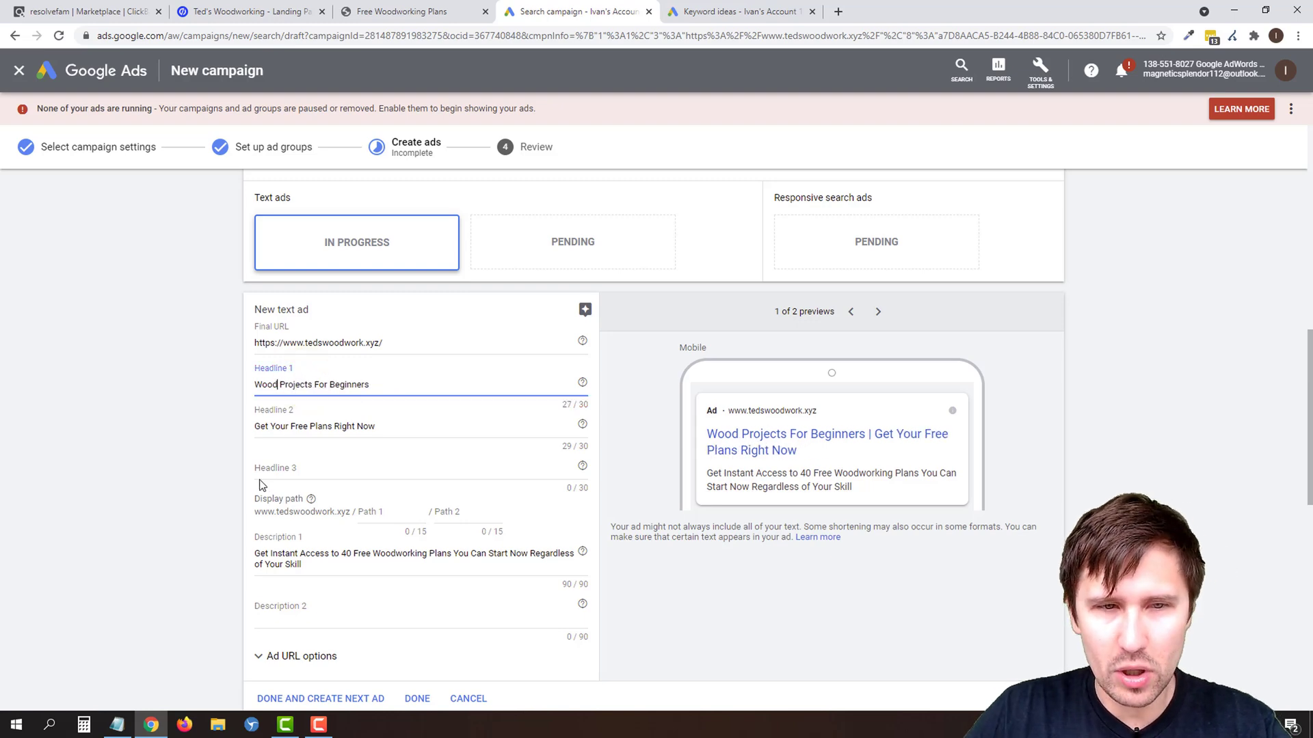
{"action": "scroll", "coordinate": [259, 485], "scroll_direction": "up", "scroll_amount": 4}
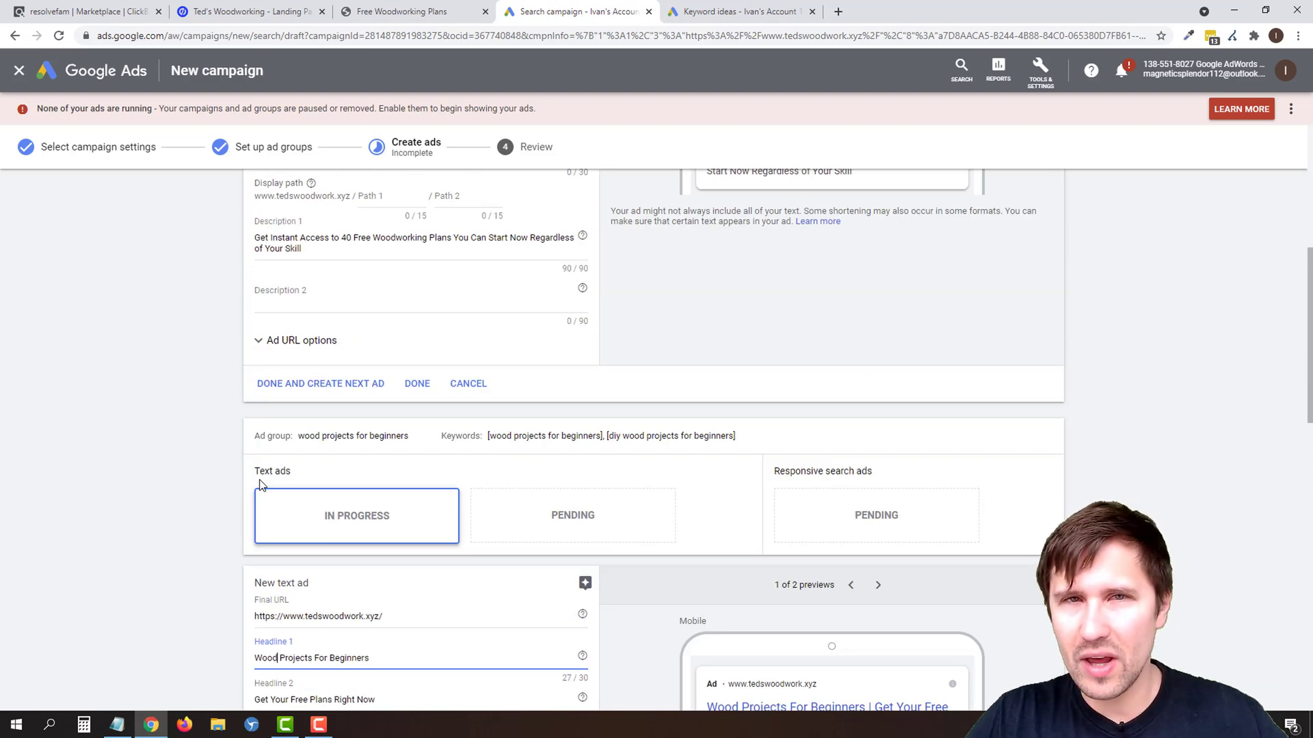
Compare the "wood projects for beginners" ad group's keywords with the headlines and description of its text ad
{"action": "triple_click", "coordinate": [502, 438]}
{"action": "left_click", "coordinate": [504, 438]}
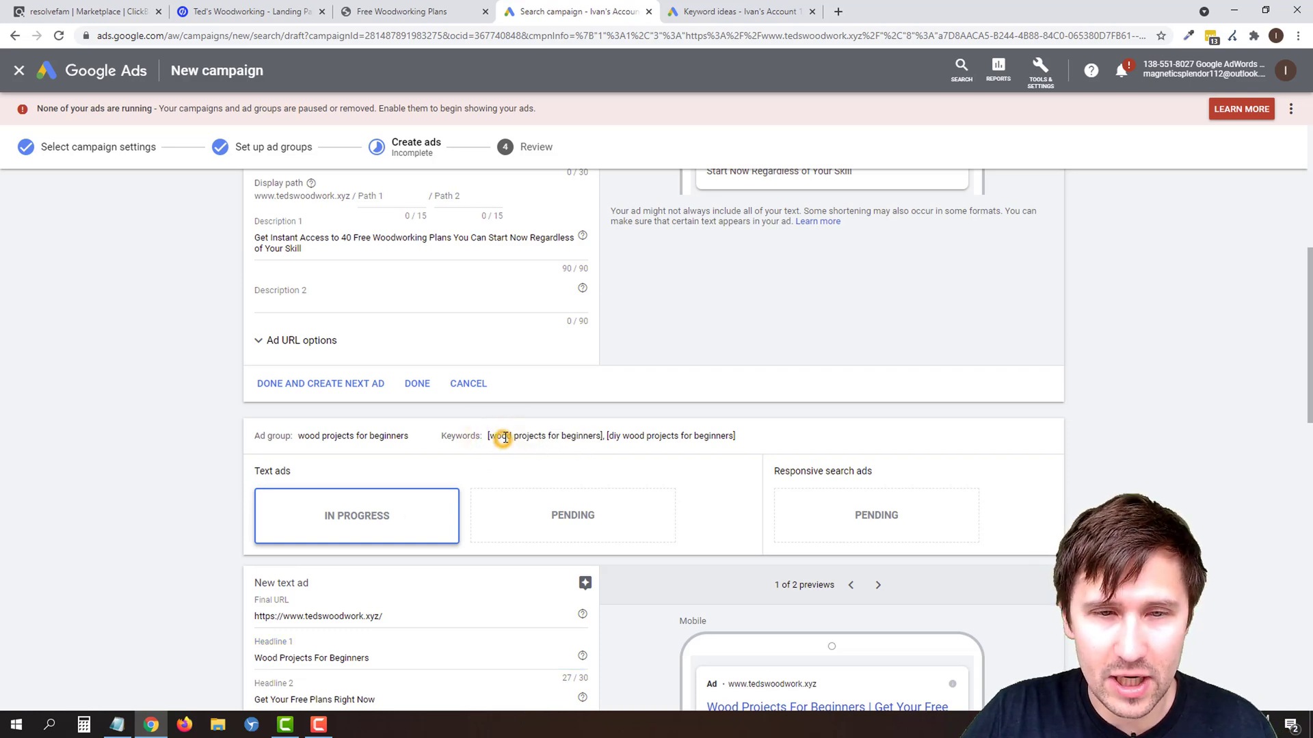
{"action": "double_click", "coordinate": [504, 436]}
{"action": "left_click", "coordinate": [634, 438]}
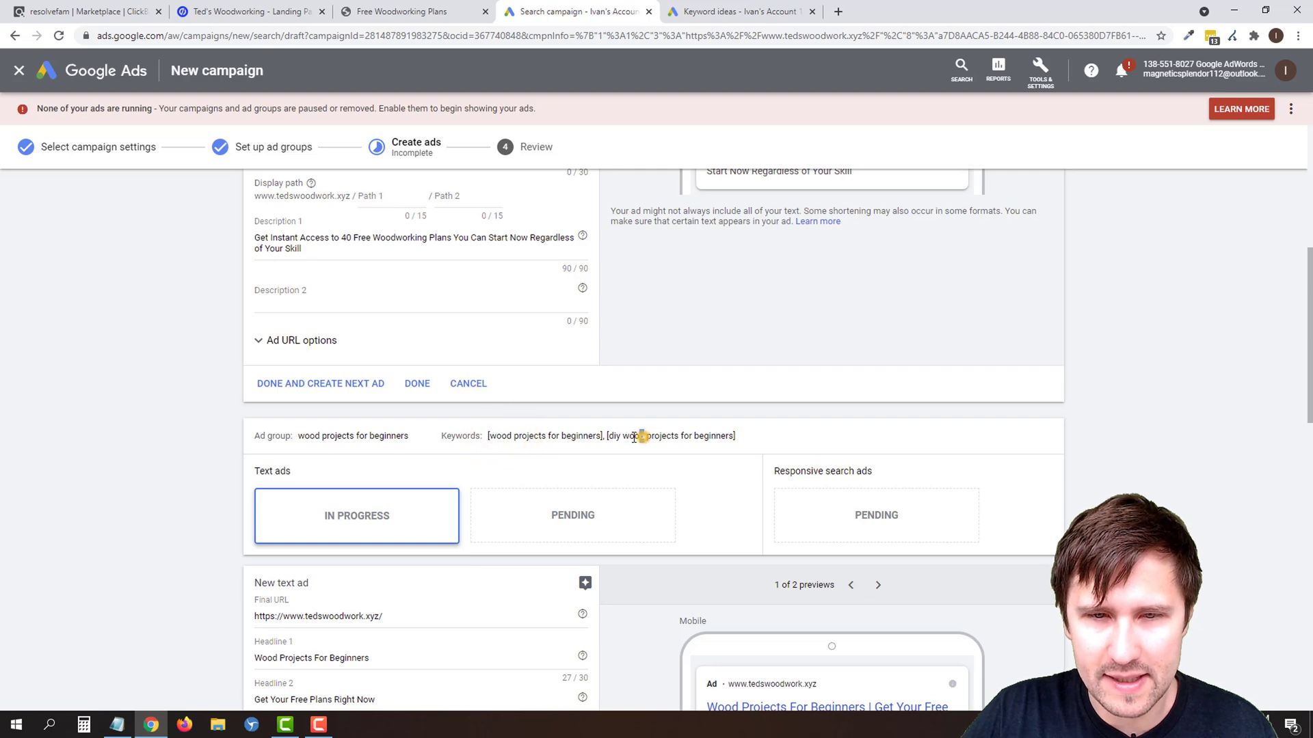
{"action": "left_click_drag", "start_coordinate": [644, 436], "coordinate": [629, 436]}
{"action": "scroll", "coordinate": [205, 612], "scroll_direction": "down", "scroll_amount": 2}
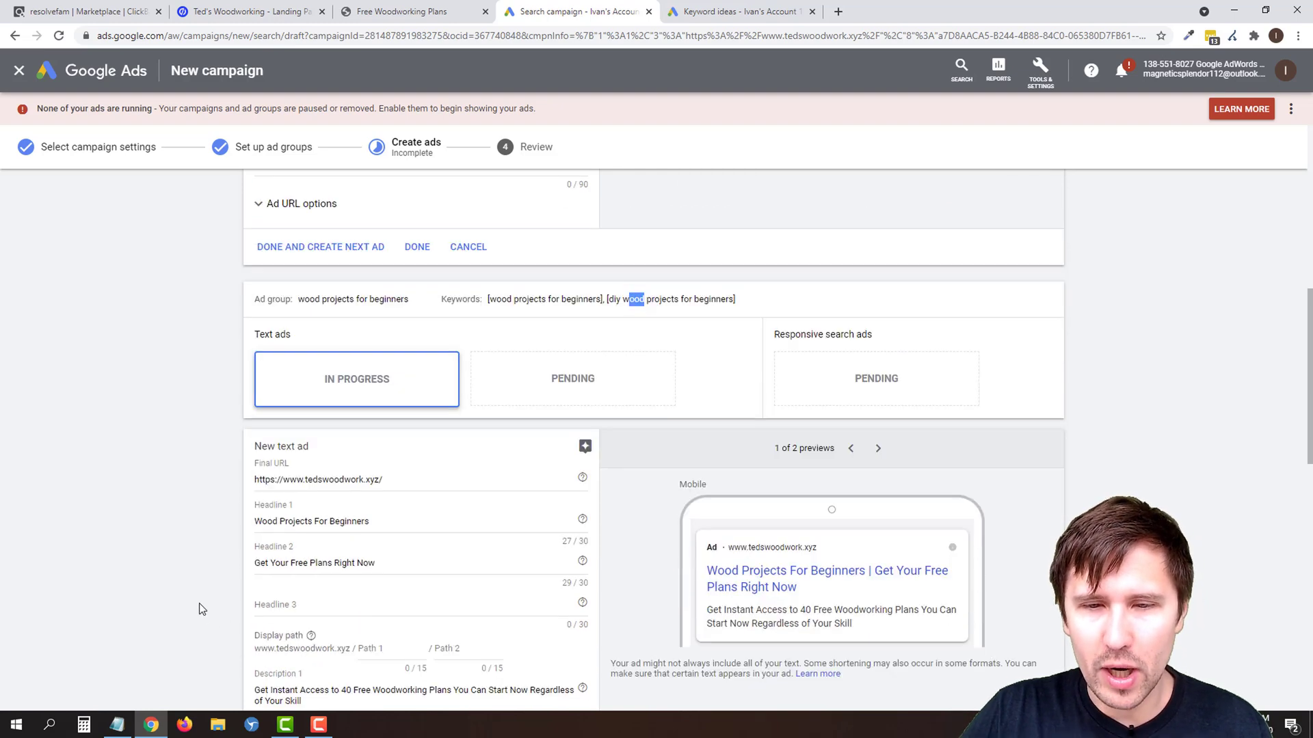
{"action": "scroll", "coordinate": [197, 580], "scroll_direction": "down", "scroll_amount": 1}
{"action": "scroll", "coordinate": [188, 519], "scroll_direction": "down", "scroll_amount": 2}
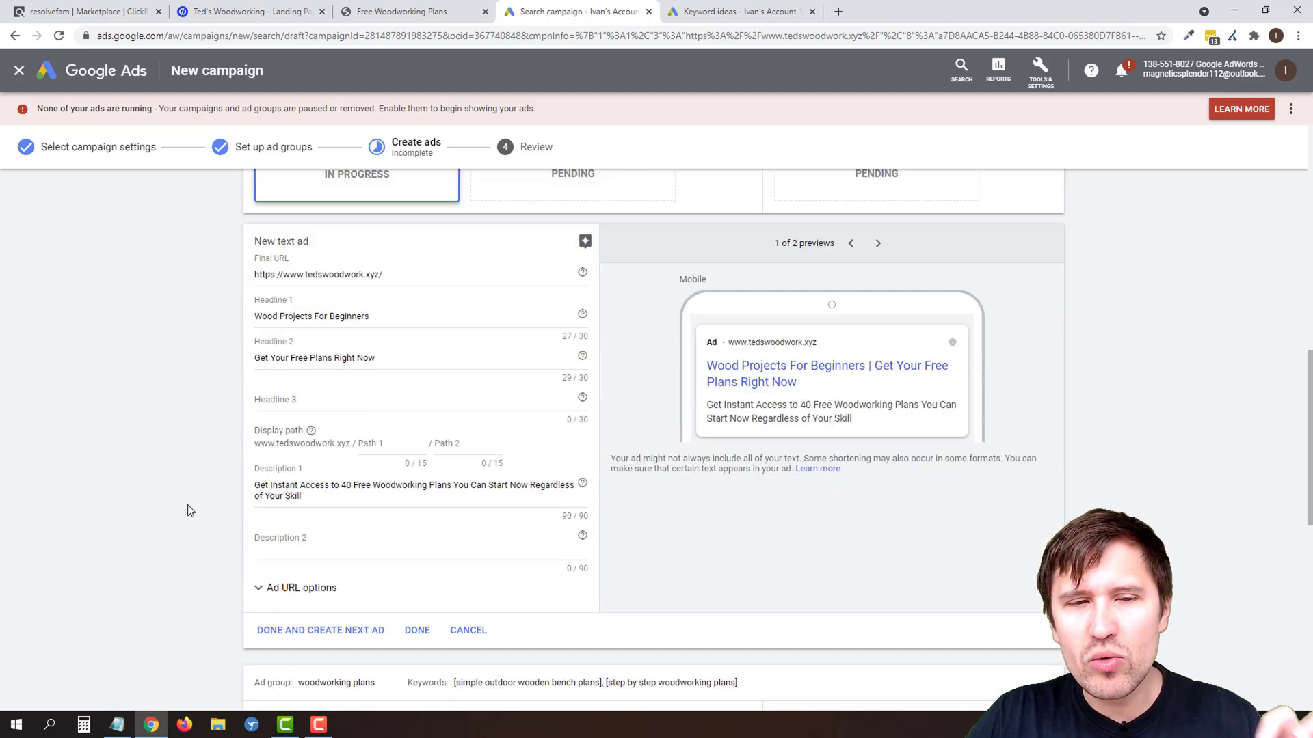
{"action": "scroll", "coordinate": [185, 547], "scroll_direction": "down", "scroll_amount": 2}
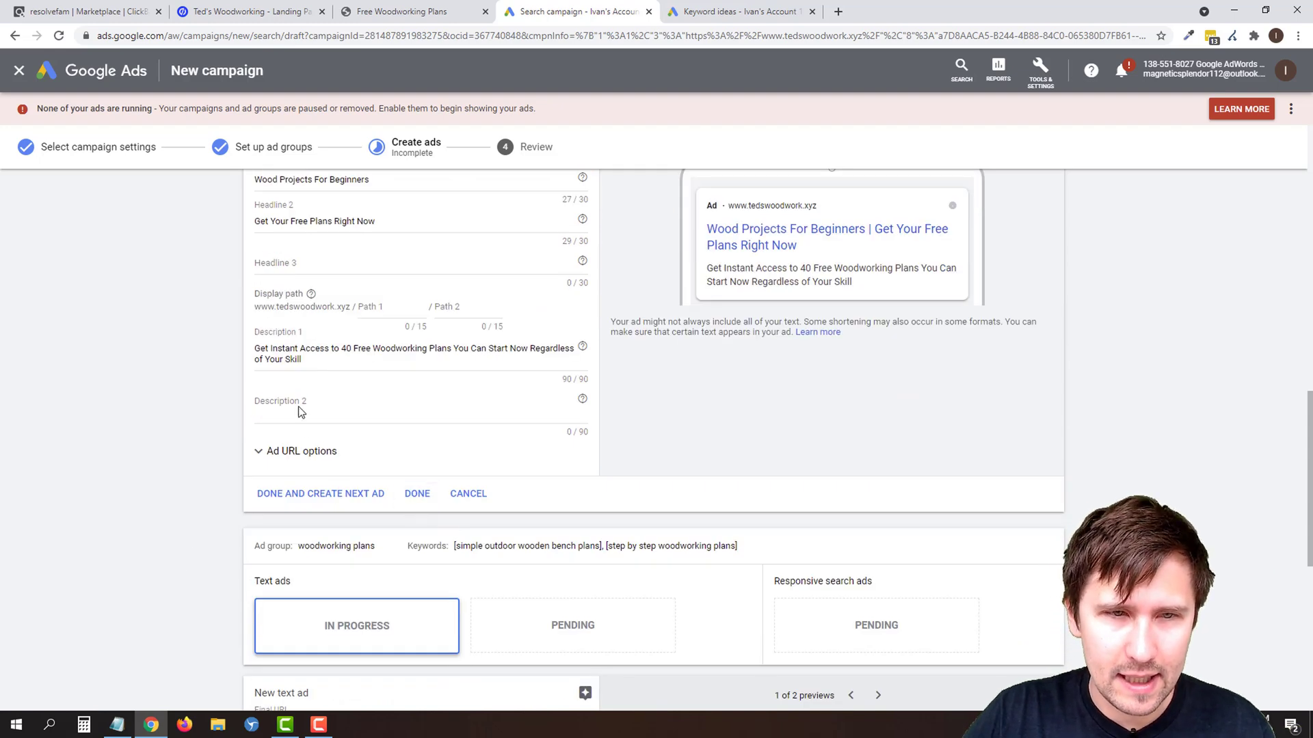
Copy Headline 1 "Wood Projects For Beginners" into Headline 1 of the "woodworking plans" ad
{"action": "scroll", "coordinate": [212, 521], "scroll_direction": "down", "scroll_amount": 6}
{"action": "triple_click", "coordinate": [301, 316]}
{"action": "key", "text": "ctrl+c"}
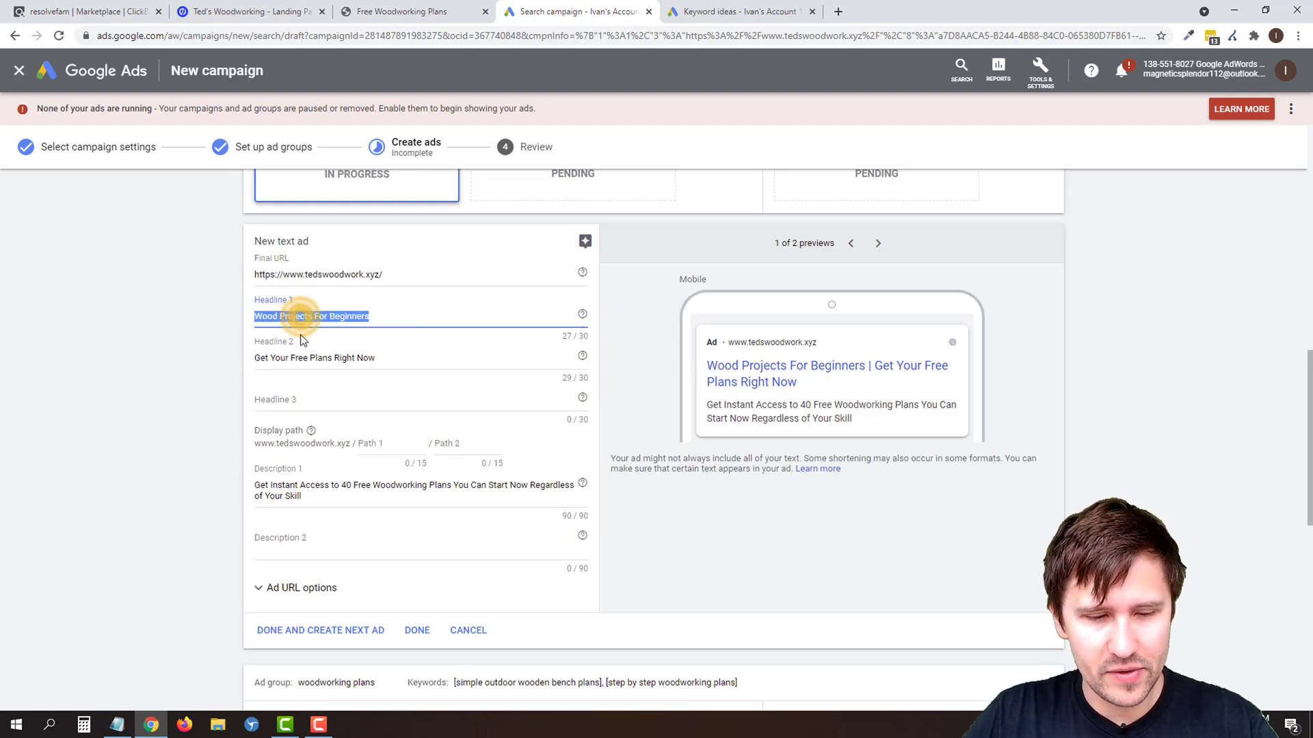
{"action": "scroll", "coordinate": [246, 543], "scroll_direction": "down", "scroll_amount": 3}
{"action": "left_click", "coordinate": [322, 559]}
{"action": "key", "text": "ctrl+v"}
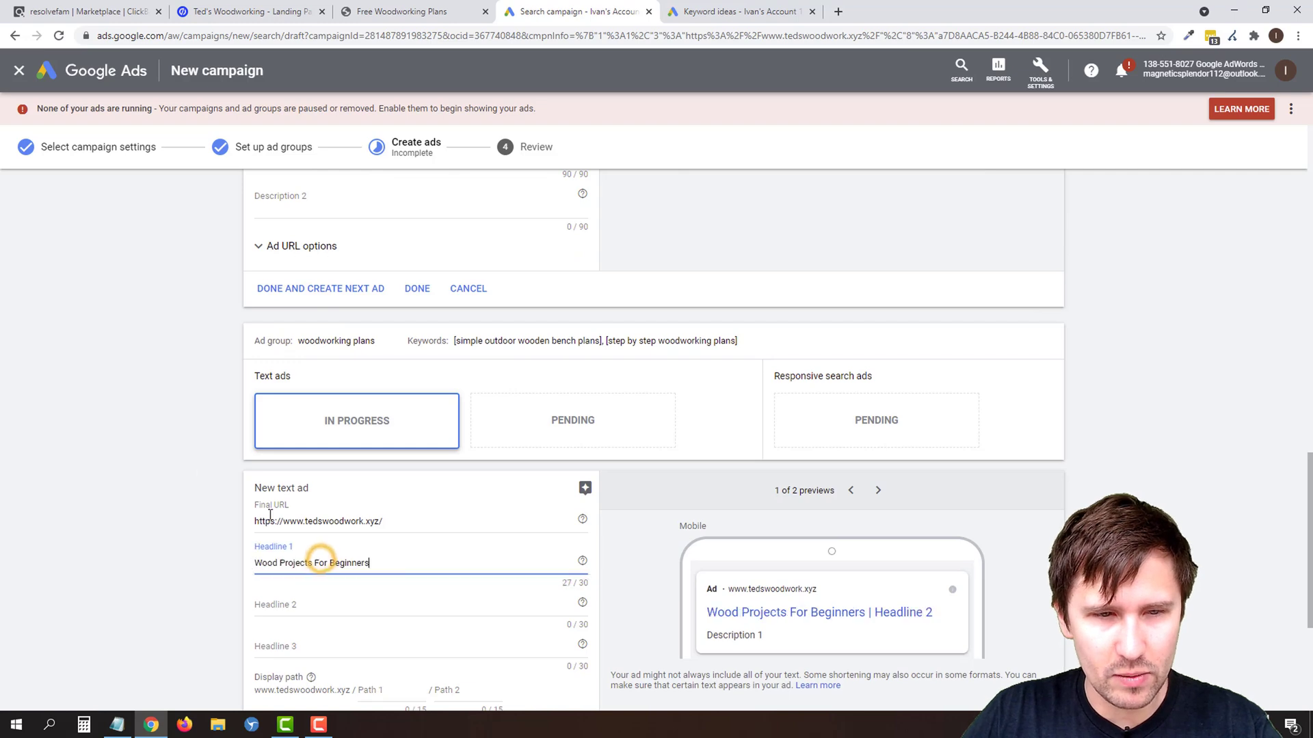
Copy Headline 2 "Get Your Free Plans Right Now" into Headline 2 of the "woodworking plans" ad
{"action": "scroll", "coordinate": [317, 547], "scroll_direction": "up", "scroll_amount": 5}
{"action": "left_click", "coordinate": [299, 357]}
{"action": "triple_click", "coordinate": [298, 356]}
{"action": "key", "text": "ctrl+c"}
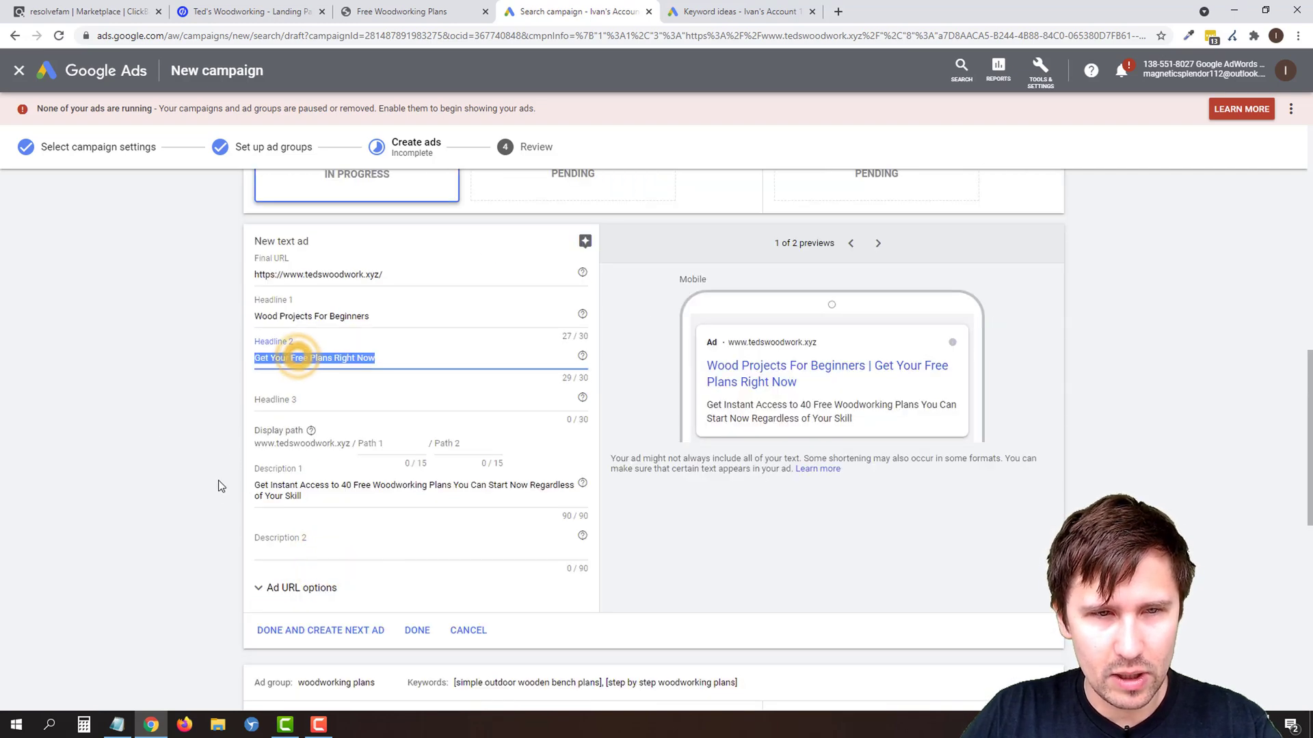
{"action": "scroll", "coordinate": [296, 353], "scroll_direction": "down", "scroll_amount": 6}
{"action": "left_click", "coordinate": [281, 536]}
{"action": "key", "text": "ctrl+v"}
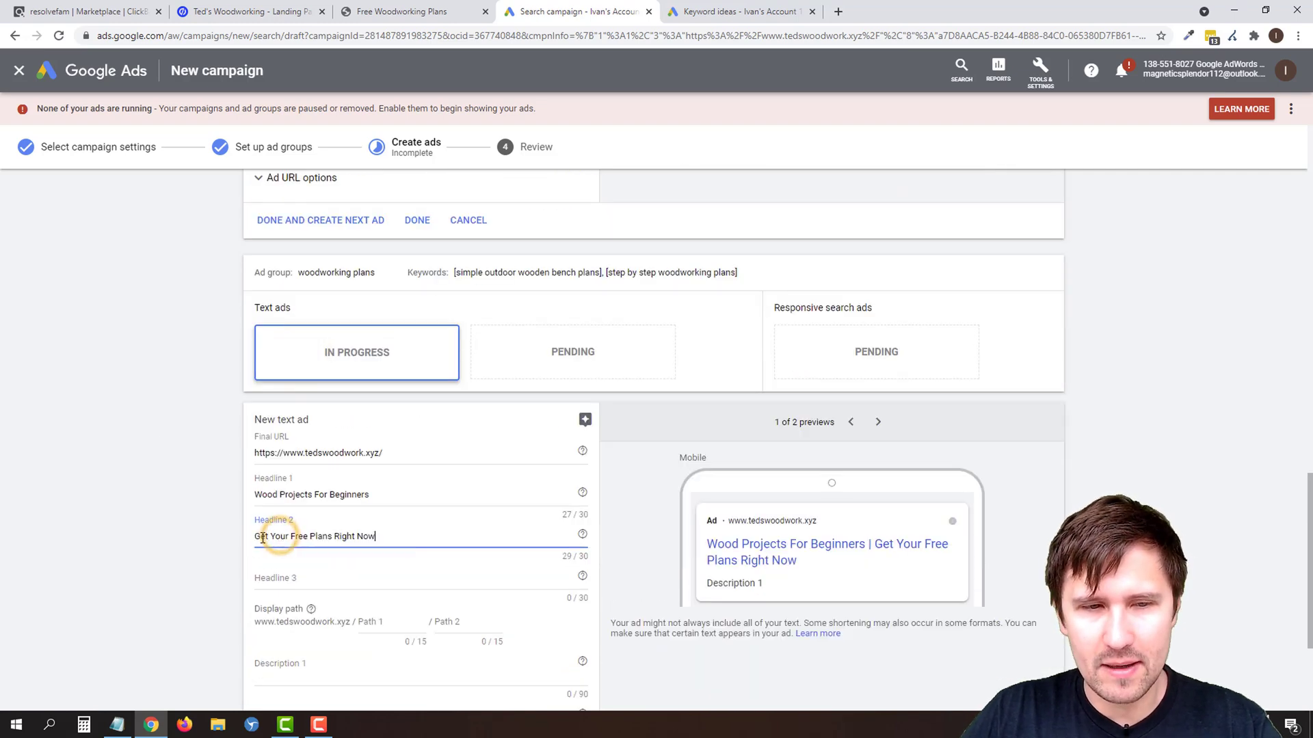
Copy the Description 1 text of the "wood projects for beginners" ad into Description 1 of the "woodworking plans" ad
{"action": "scroll", "coordinate": [224, 533], "scroll_direction": "up", "scroll_amount": 5}
{"action": "double_click", "coordinate": [330, 426]}
{"action": "triple_click", "coordinate": [330, 426]}
{"action": "key", "text": "ctrl+c"}
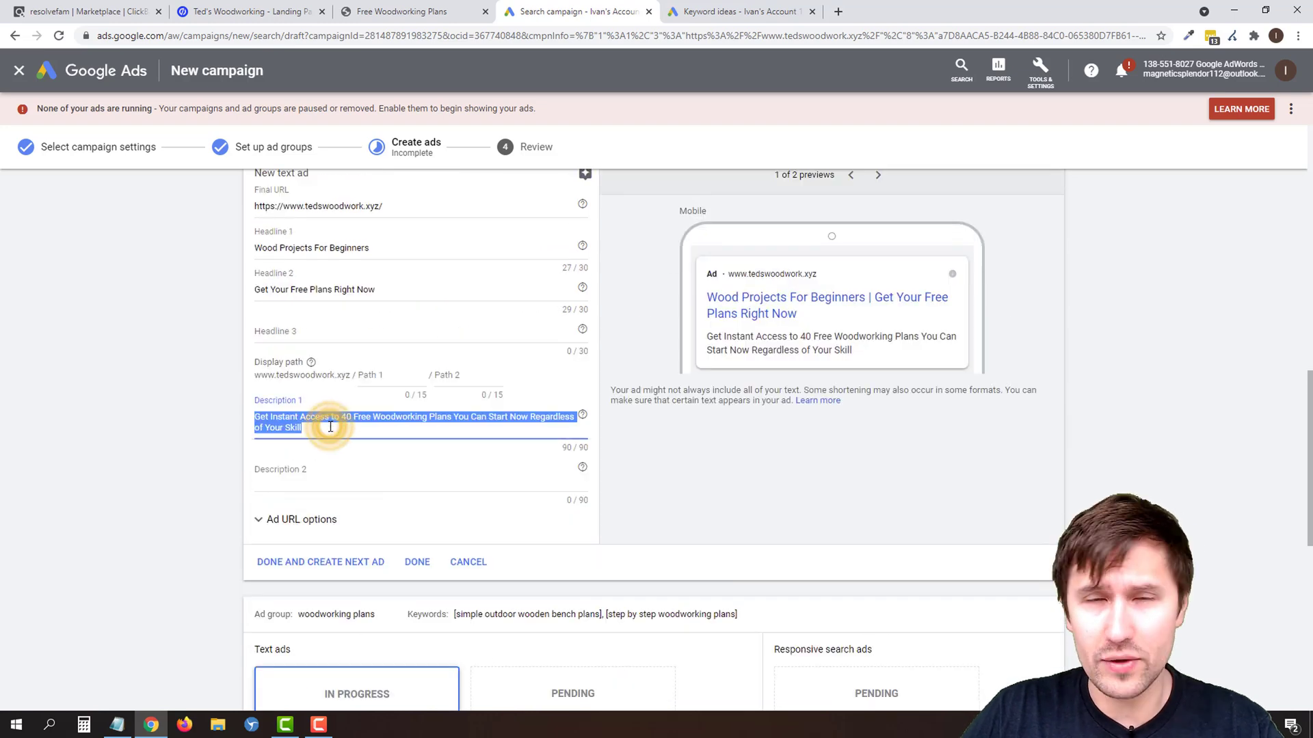
{"action": "scroll", "coordinate": [284, 466], "scroll_direction": "down", "scroll_amount": 1}
{"action": "scroll", "coordinate": [284, 465], "scroll_direction": "down", "scroll_amount": 6}
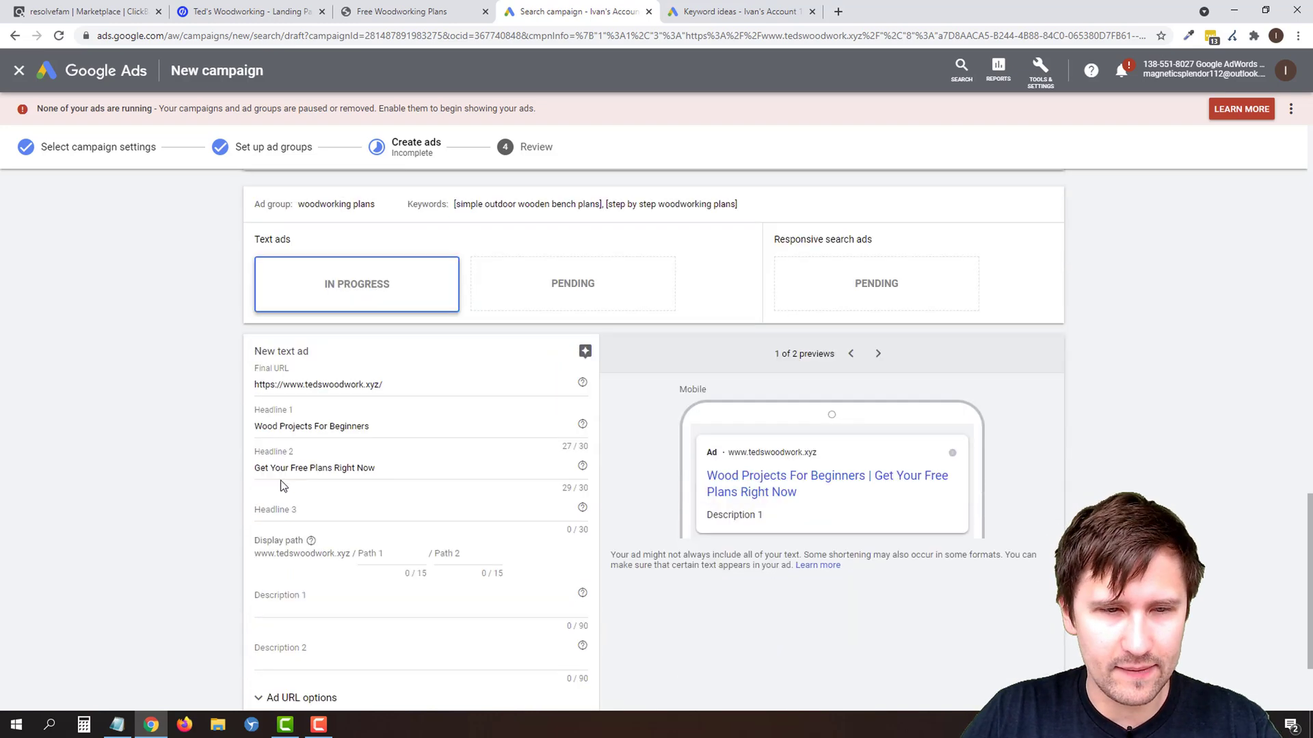
{"action": "left_click", "coordinate": [292, 537]}
{"action": "key", "text": "ctrl+v"}
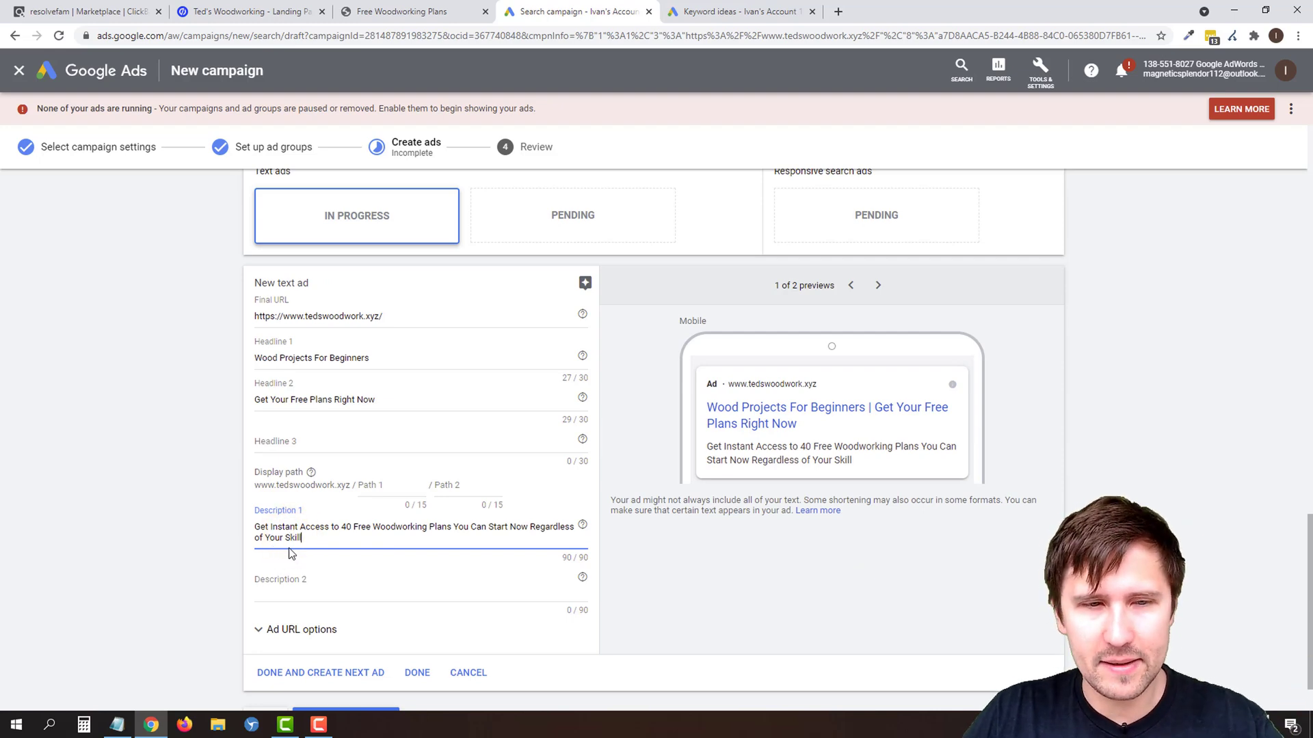
Replace Headline 1 of the "woodworking plans" ad with "Step-By-Step Woodworking Plans" to match its keywords
{"action": "scroll", "coordinate": [451, 360], "scroll_direction": "up", "scroll_amount": 3}
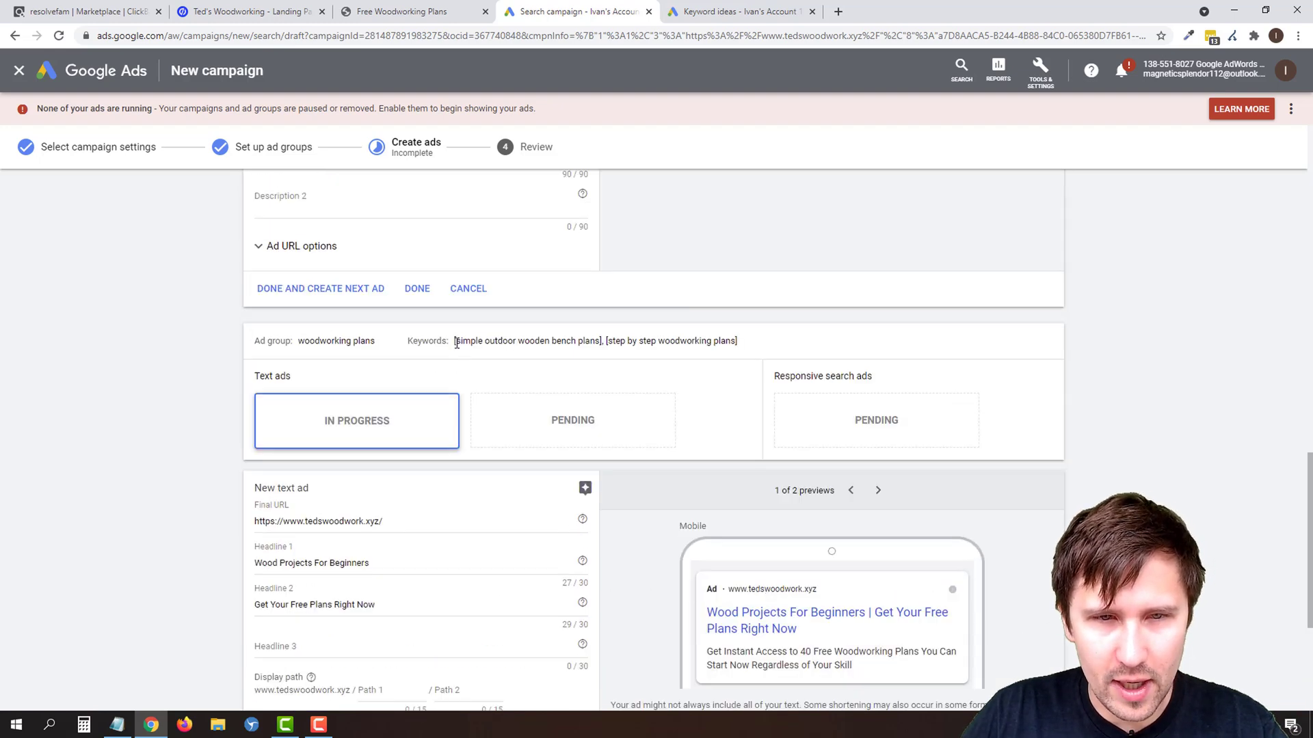
{"action": "left_click_drag", "start_coordinate": [457, 343], "coordinate": [737, 340]}
{"action": "left_click", "coordinate": [615, 339]}
{"action": "triple_click", "coordinate": [316, 562]}
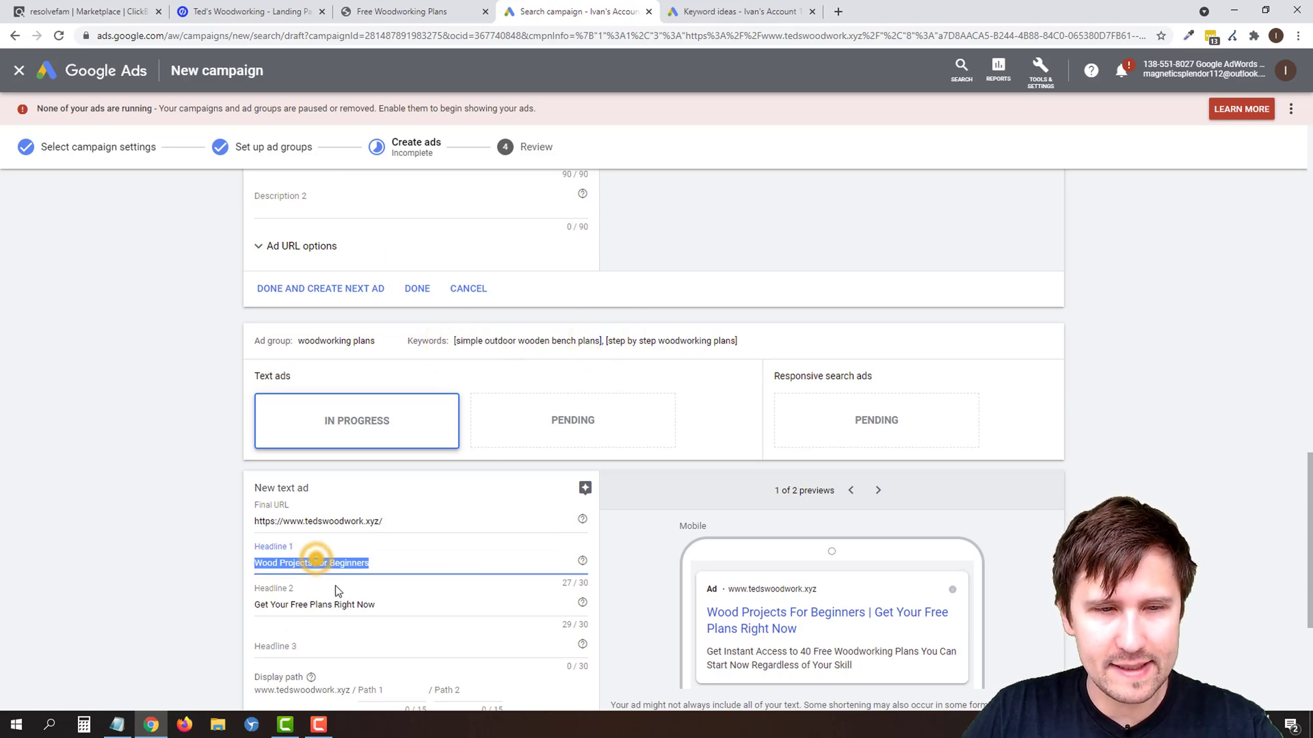
{"action": "type", "text": "Step-By"}
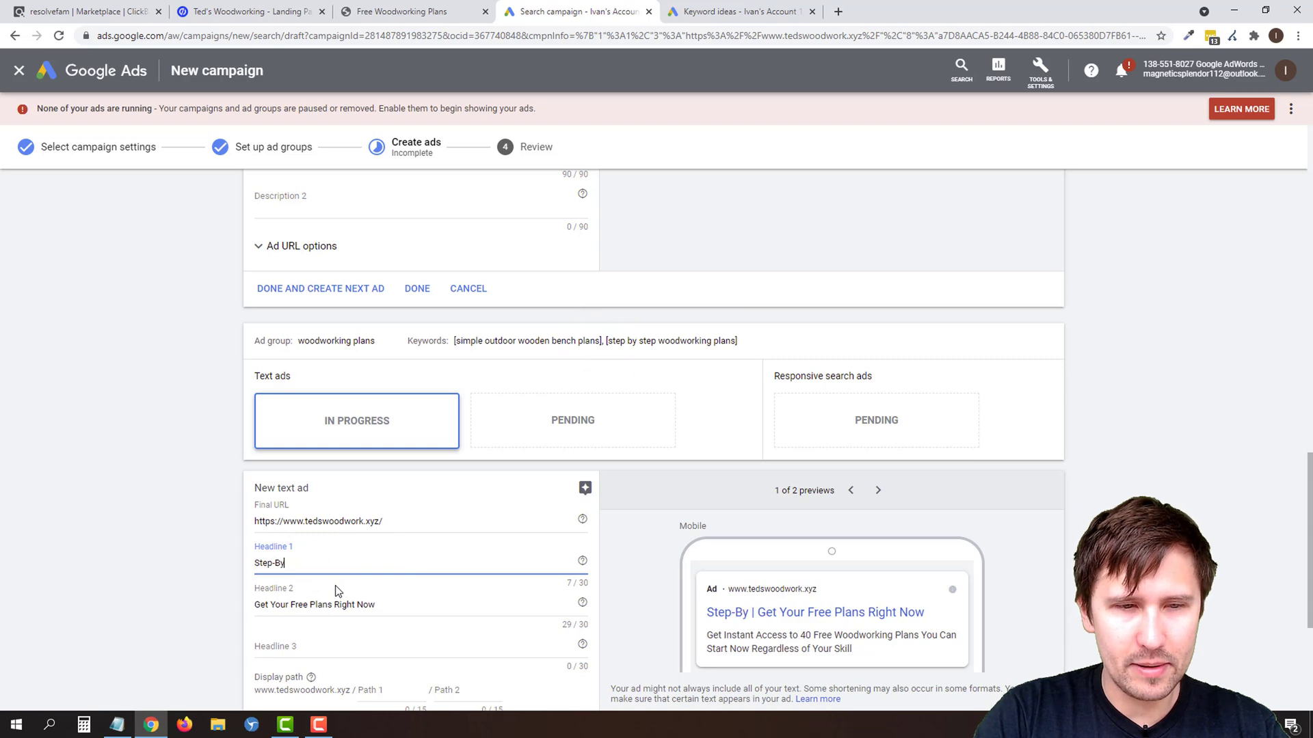
{"action": "type", "text": "-Step Woodworkin"}
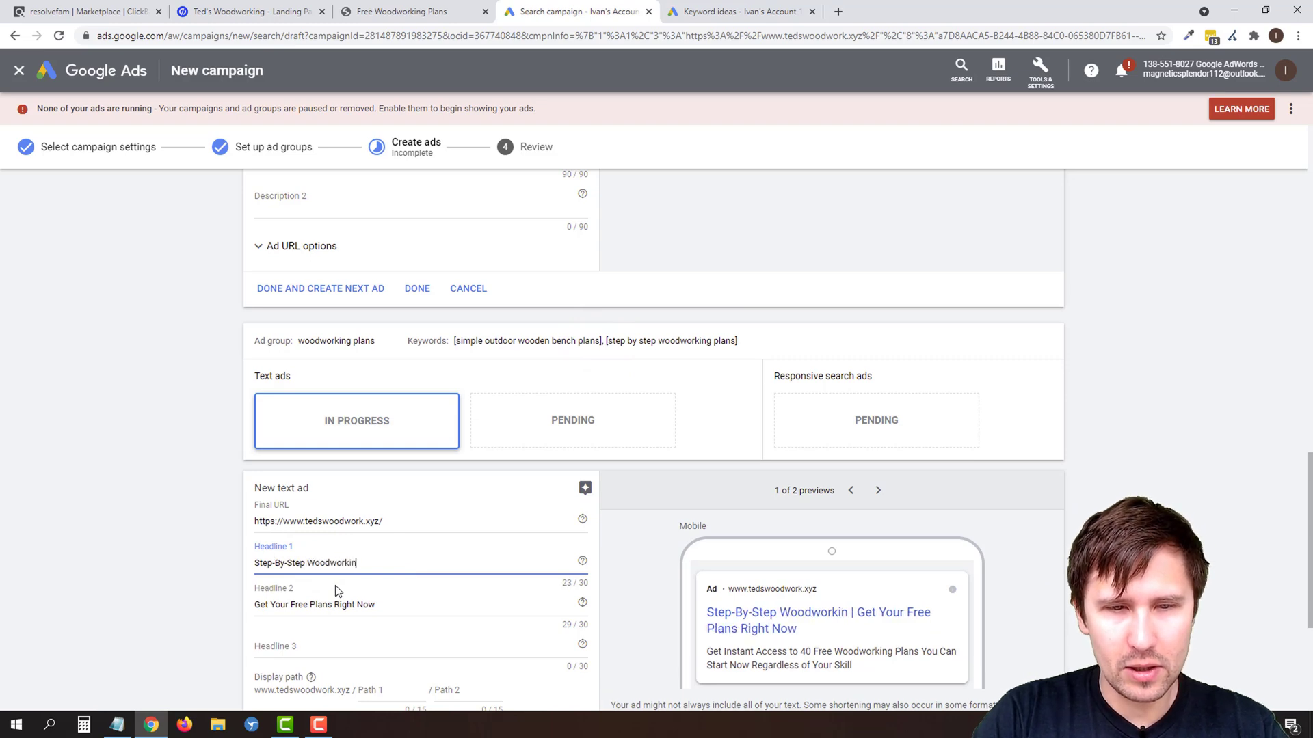
{"action": "type", "text": "g Plans"}
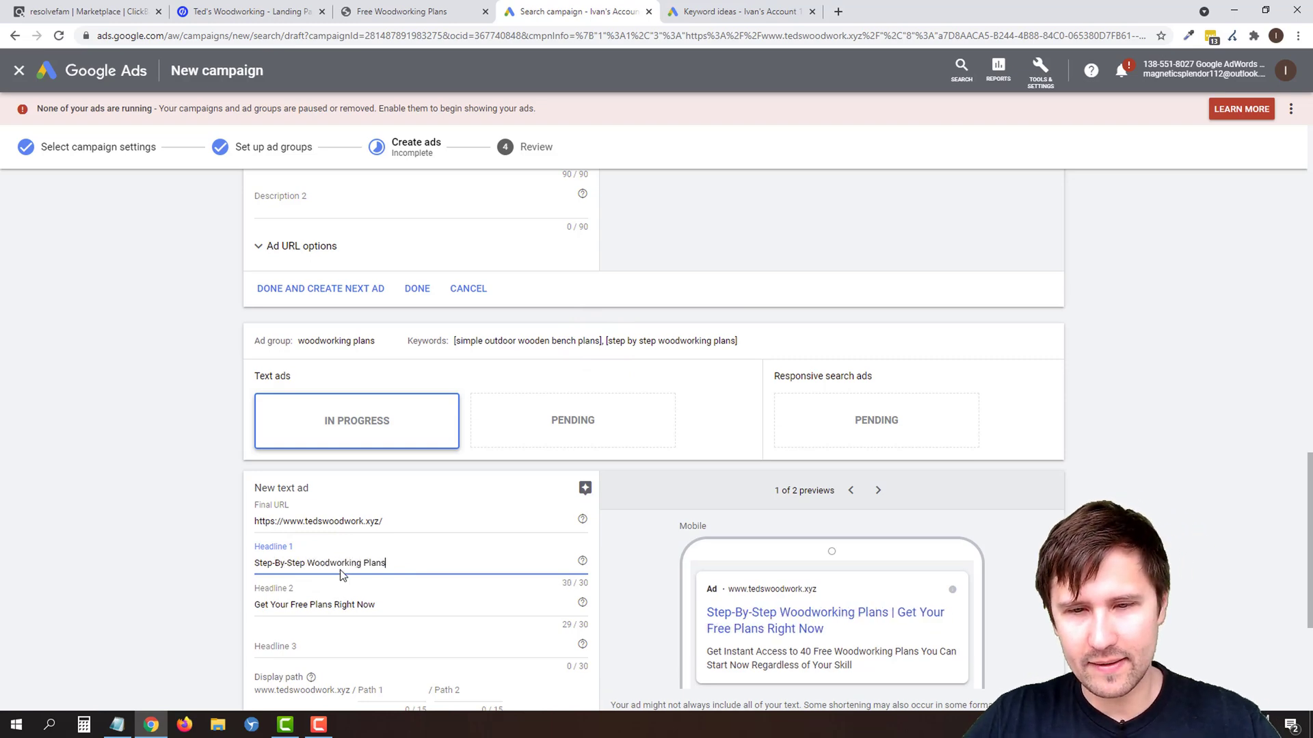
Compare the "woodworking plans" keywords with the ad text and review the ads of the other two ad groups
{"action": "scroll", "coordinate": [299, 521], "scroll_direction": "down", "scroll_amount": 2}
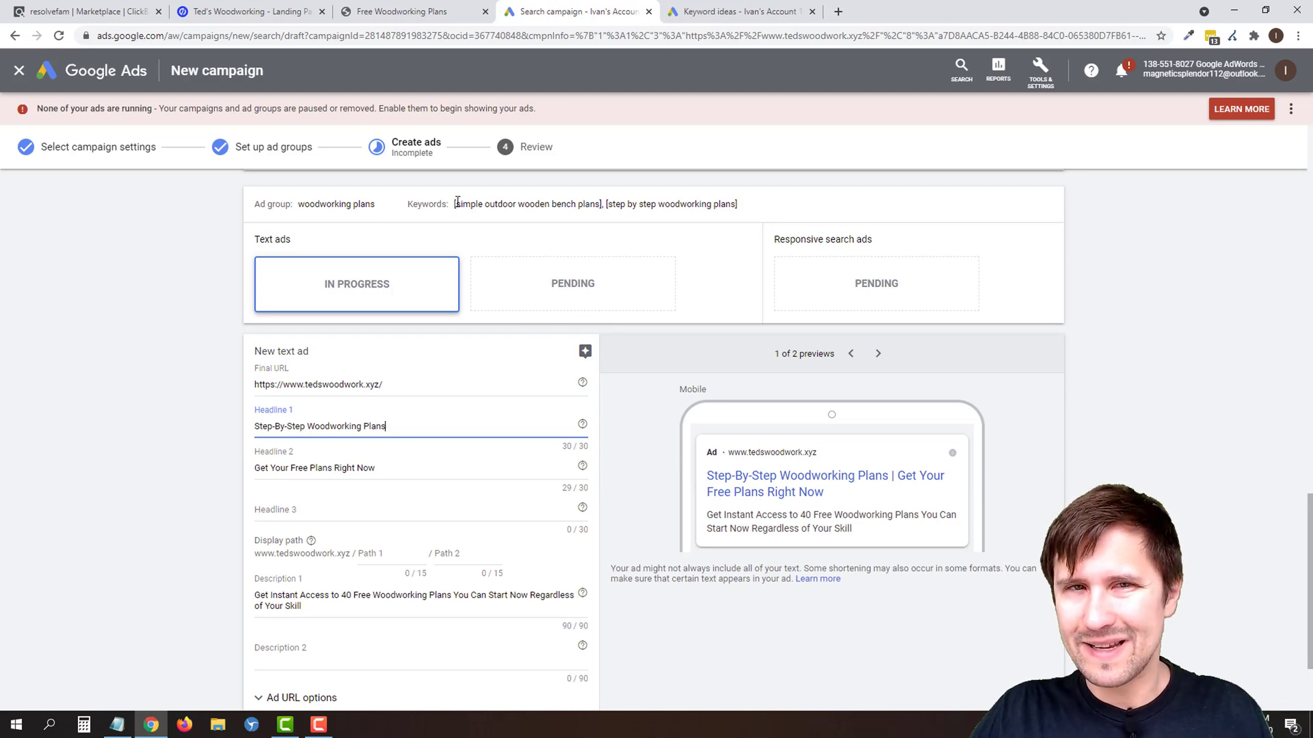
{"action": "left_click_drag", "start_coordinate": [457, 203], "coordinate": [603, 203]}
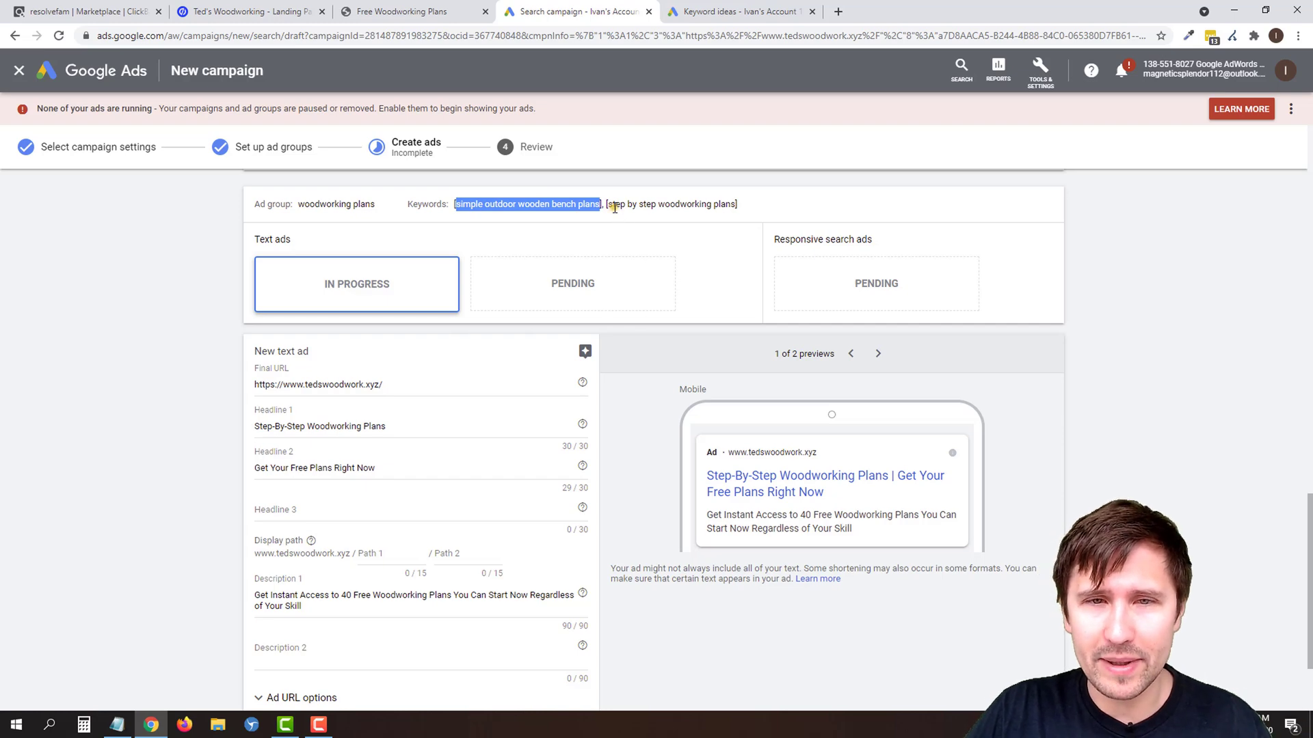
{"action": "left_click_drag", "start_coordinate": [613, 204], "coordinate": [738, 204]}
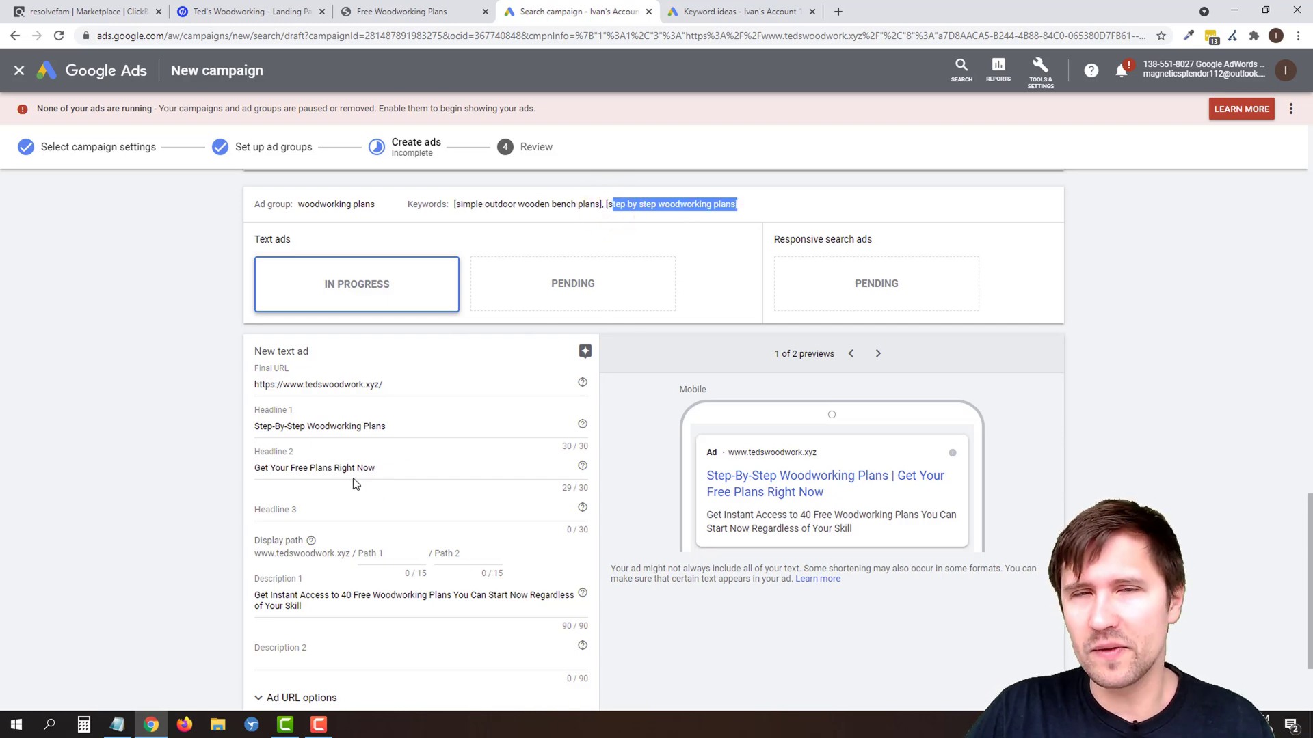
{"action": "scroll", "coordinate": [355, 543], "scroll_direction": "down", "scroll_amount": 10}
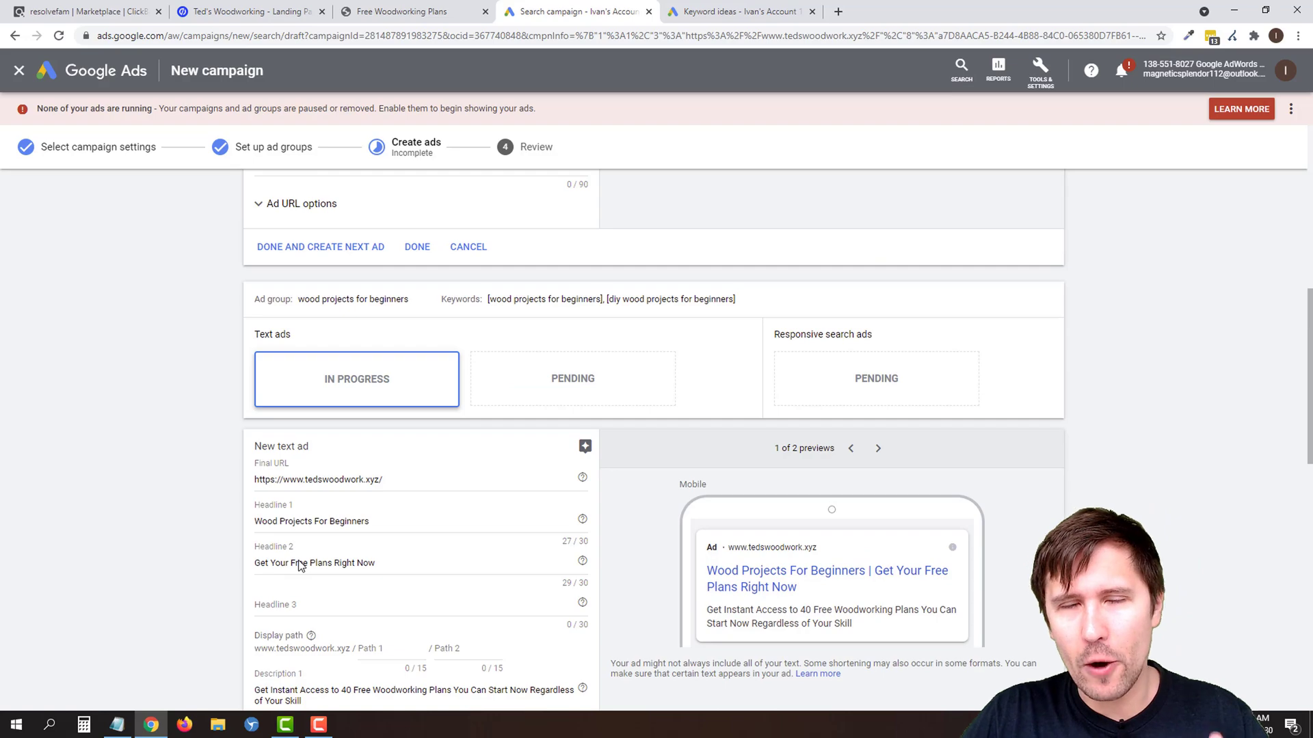
{"action": "scroll", "coordinate": [281, 533], "scroll_direction": "up", "scroll_amount": 7}
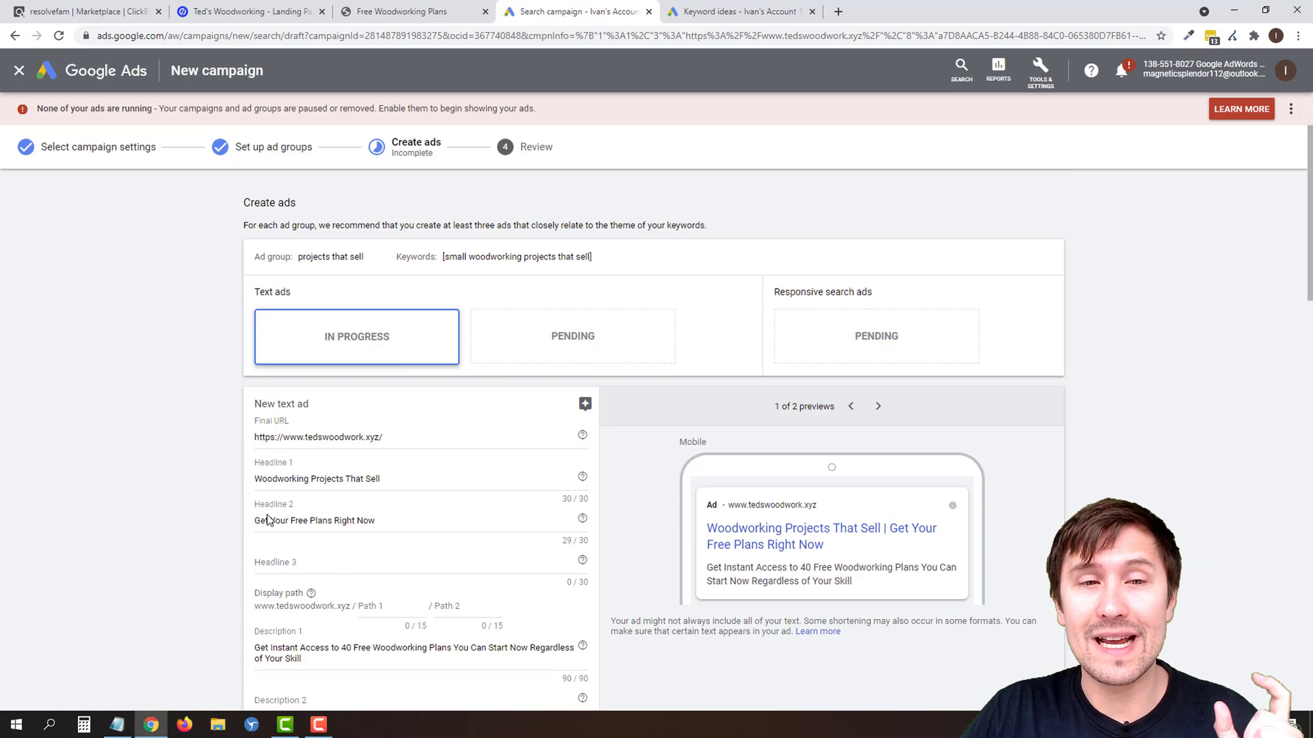
Finish the text ads in all three ad groups and publish the campaign
{"action": "scroll", "coordinate": [260, 486], "scroll_direction": "down", "scroll_amount": 5}
{"action": "left_click", "coordinate": [420, 385]}
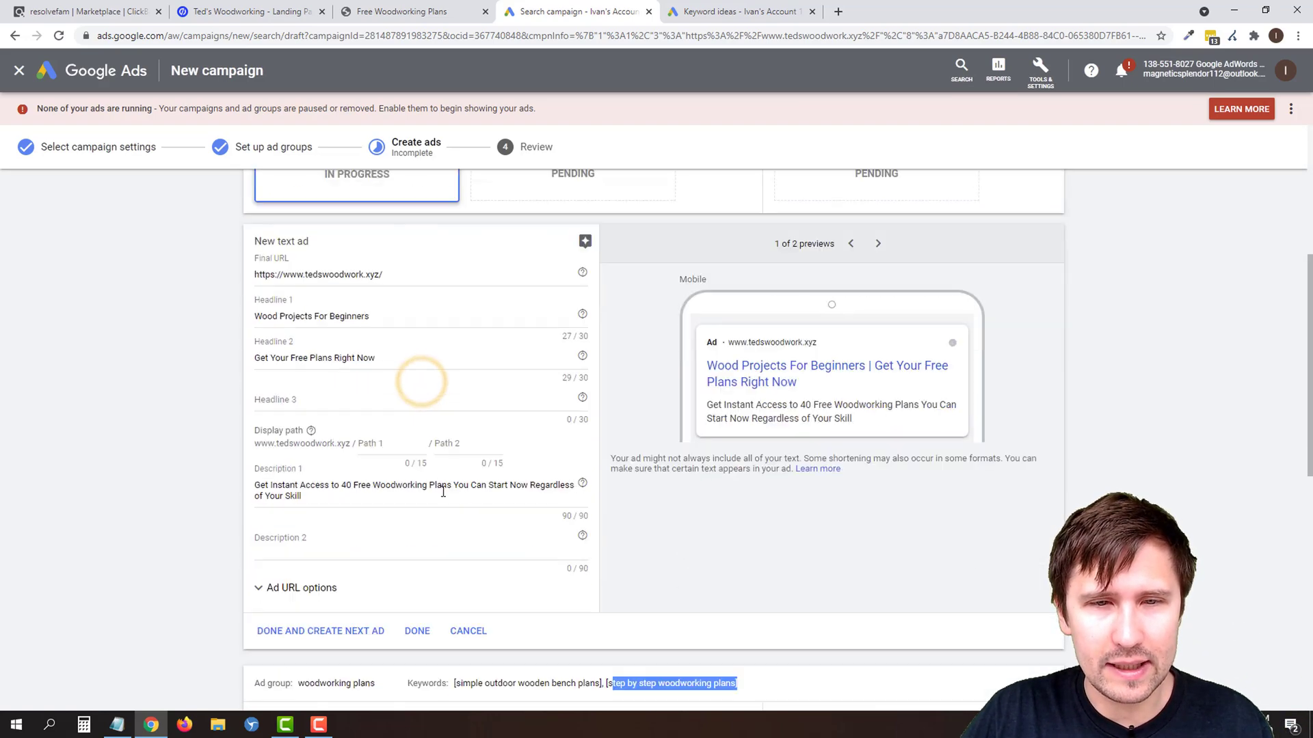
{"action": "left_click", "coordinate": [423, 625]}
{"action": "scroll", "coordinate": [429, 615], "scroll_direction": "down", "scroll_amount": 2}
{"action": "left_click", "coordinate": [424, 601]}
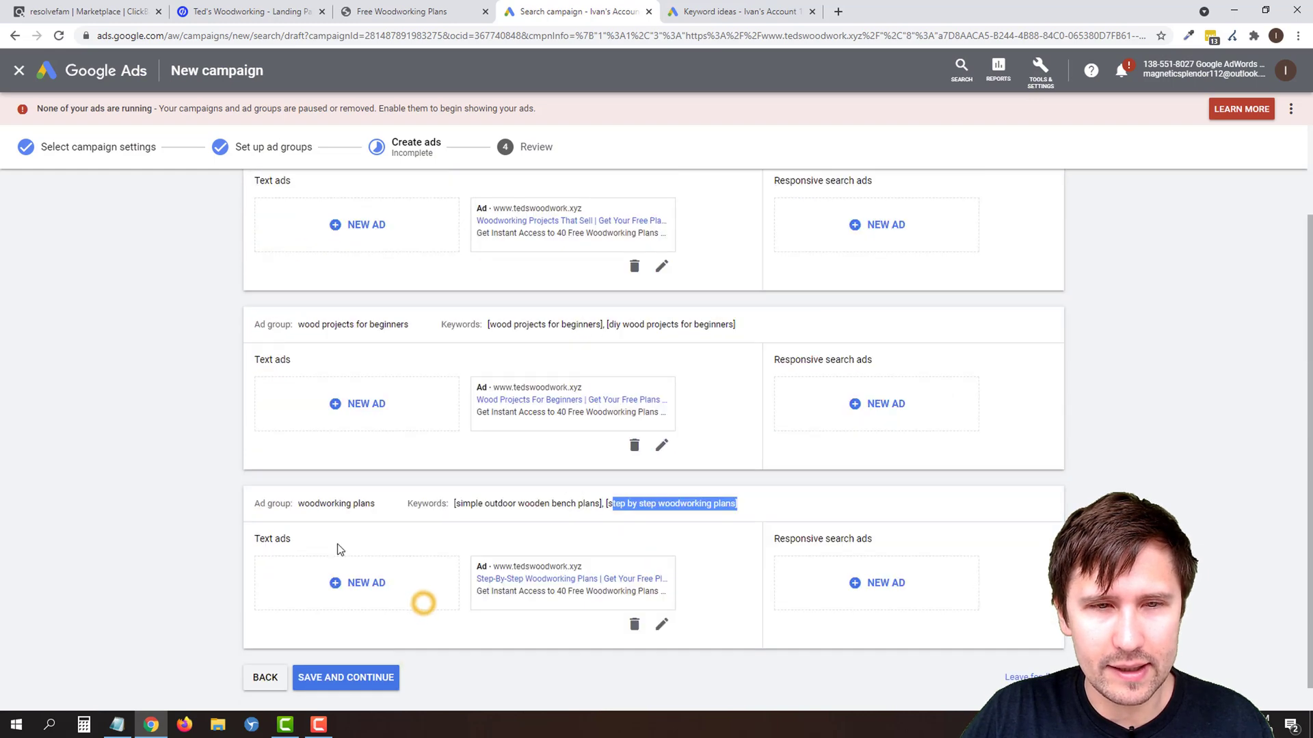
{"action": "left_click", "coordinate": [342, 677]}
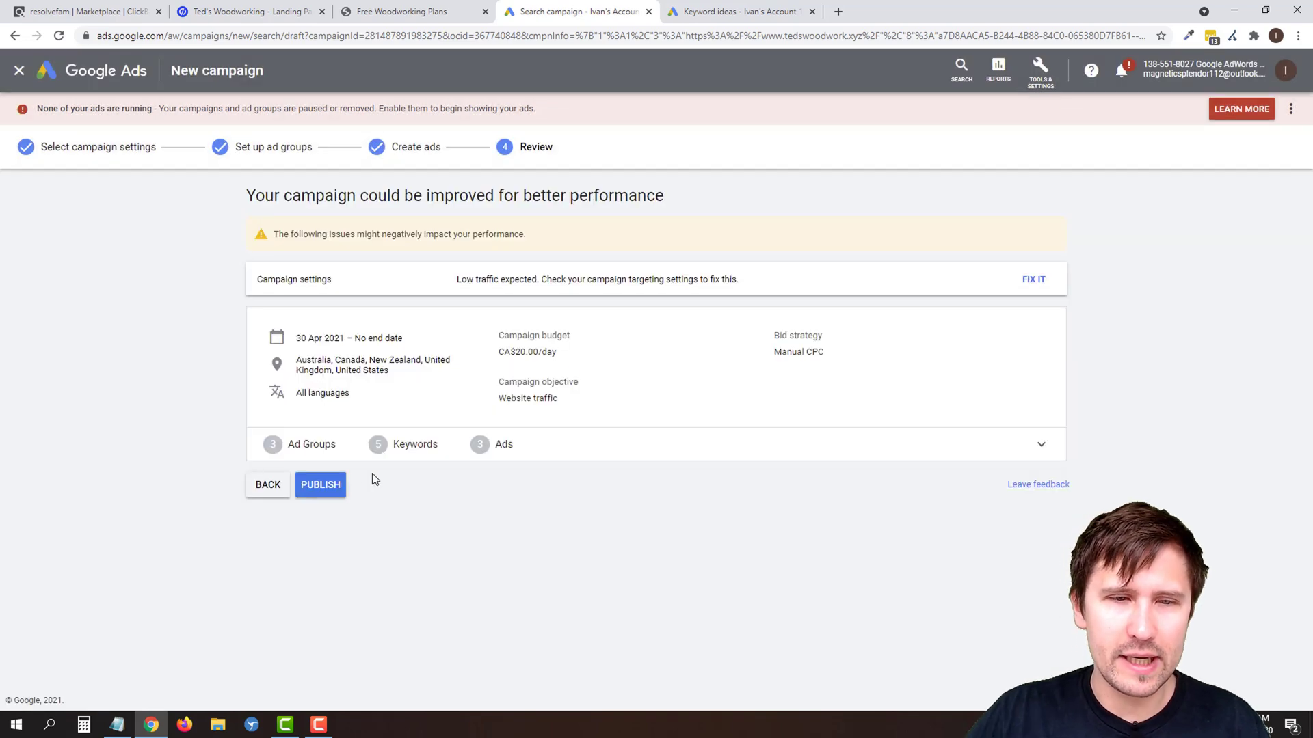
{"action": "left_click", "coordinate": [338, 481]}
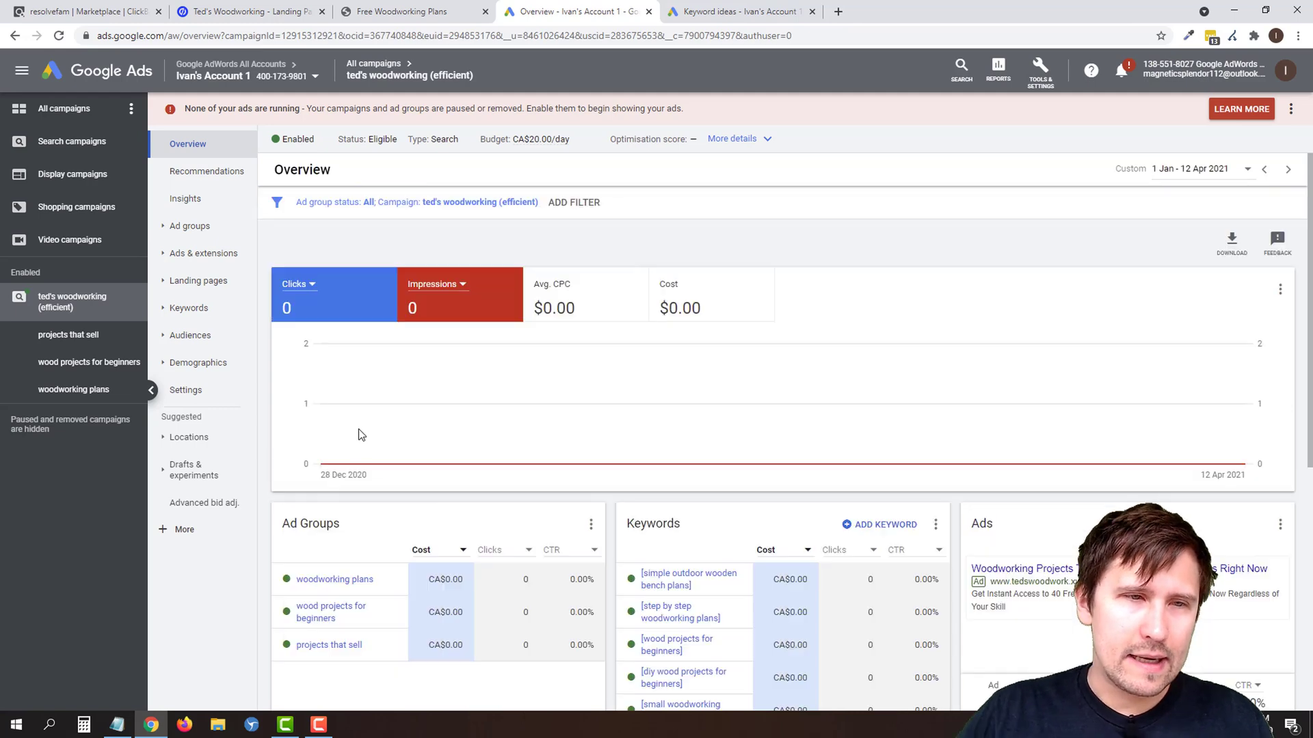
Review the published campaign's ads, search keywords and ad groups
{"action": "left_click", "coordinate": [194, 253]}
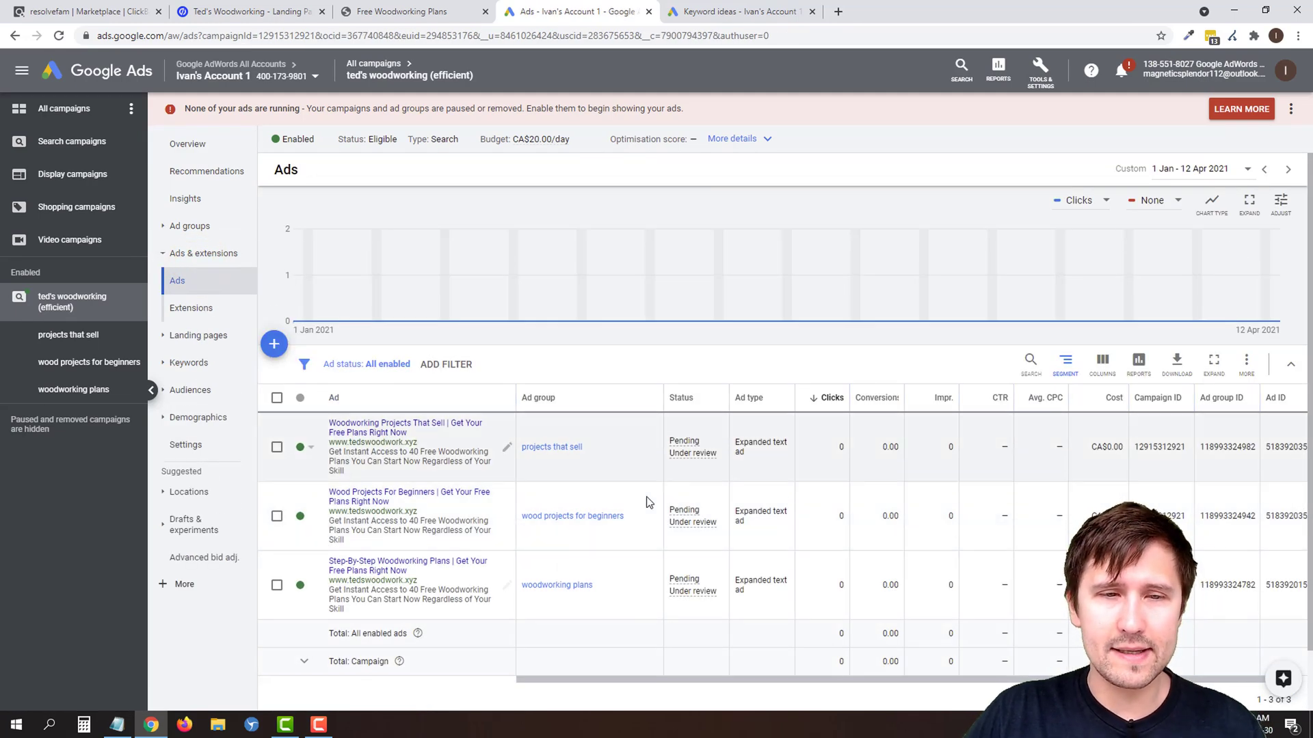
{"action": "left_click", "coordinate": [205, 363]}
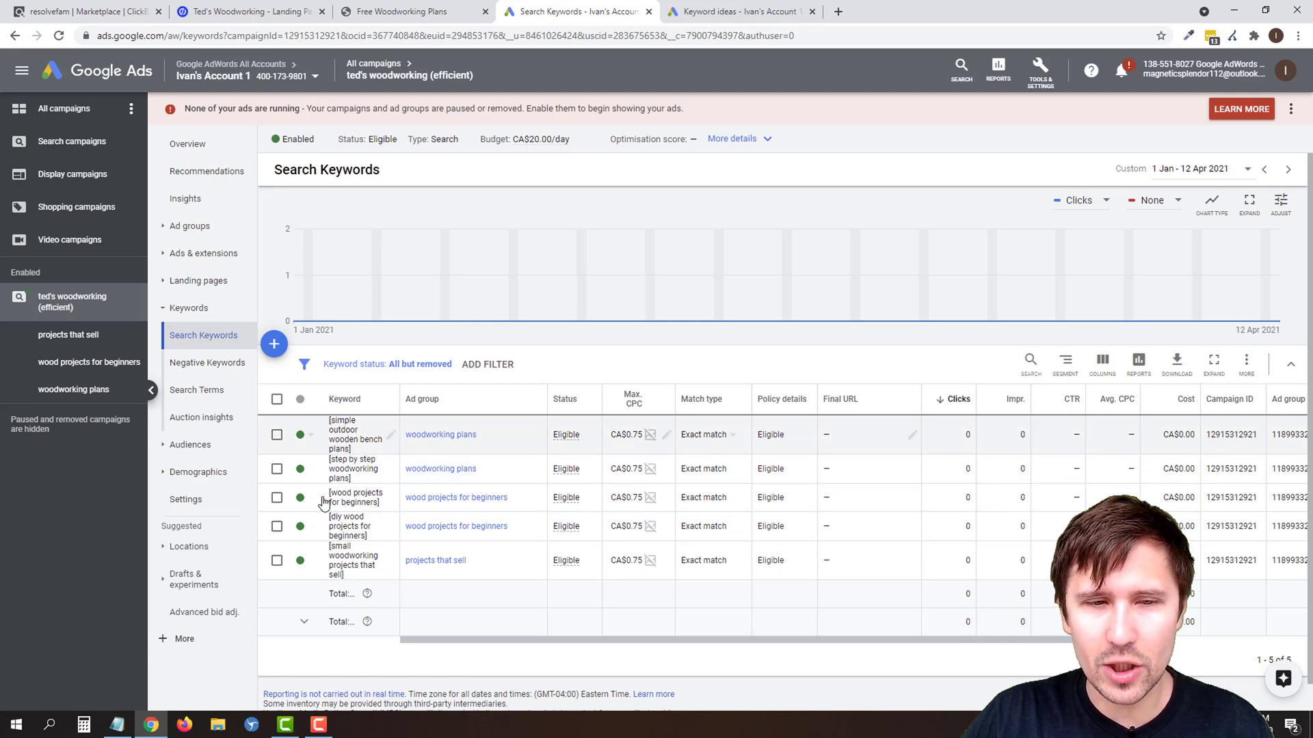
{"action": "left_click", "coordinate": [190, 227]}
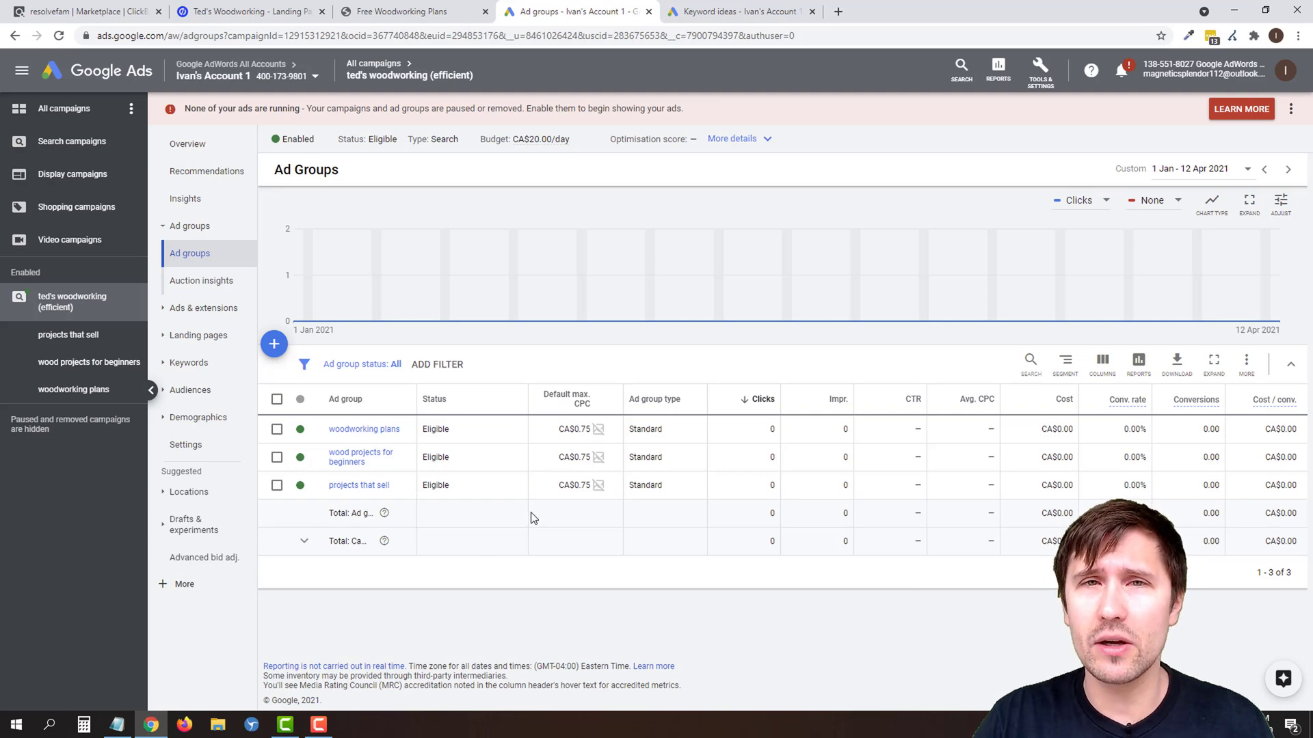
Open YouTube in a new browser tab and search for the tutorial author's channel by name
{"action": "left_click", "coordinate": [829, 8]}
{"action": "type", "text": "youtube"}
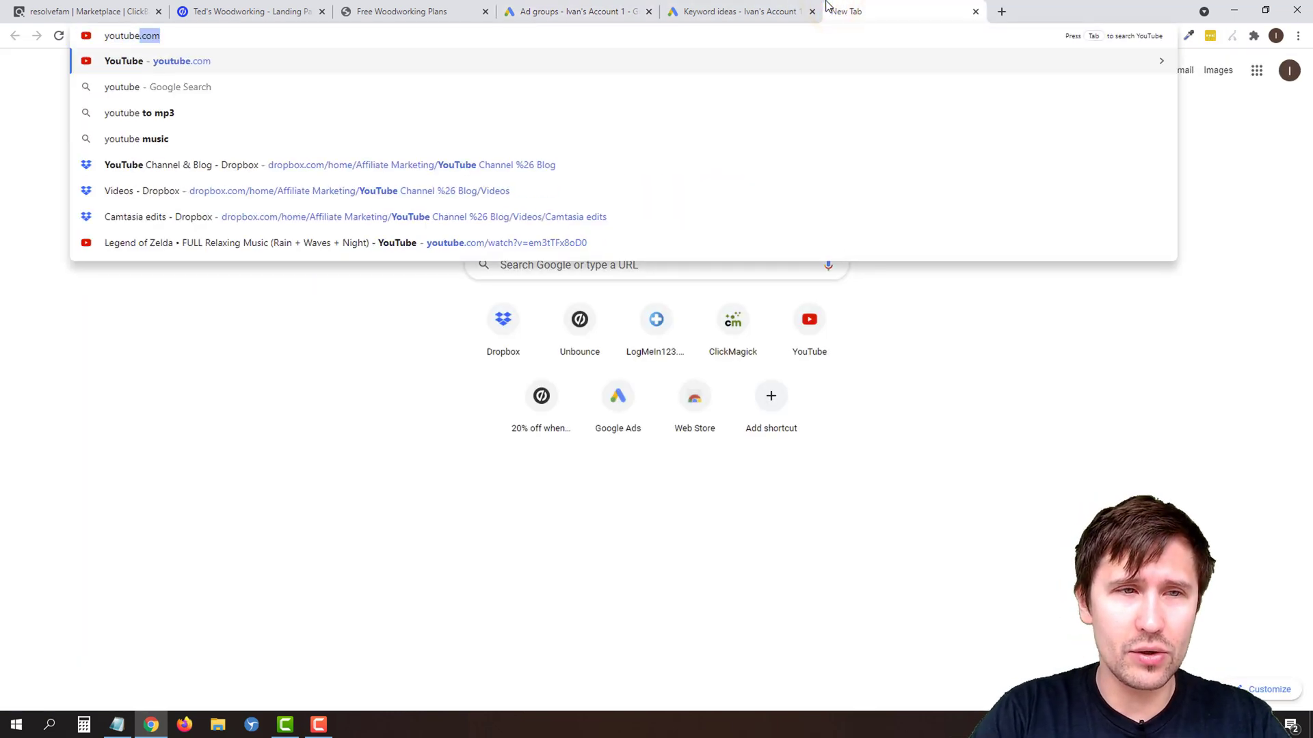
{"action": "key", "text": "Return"}
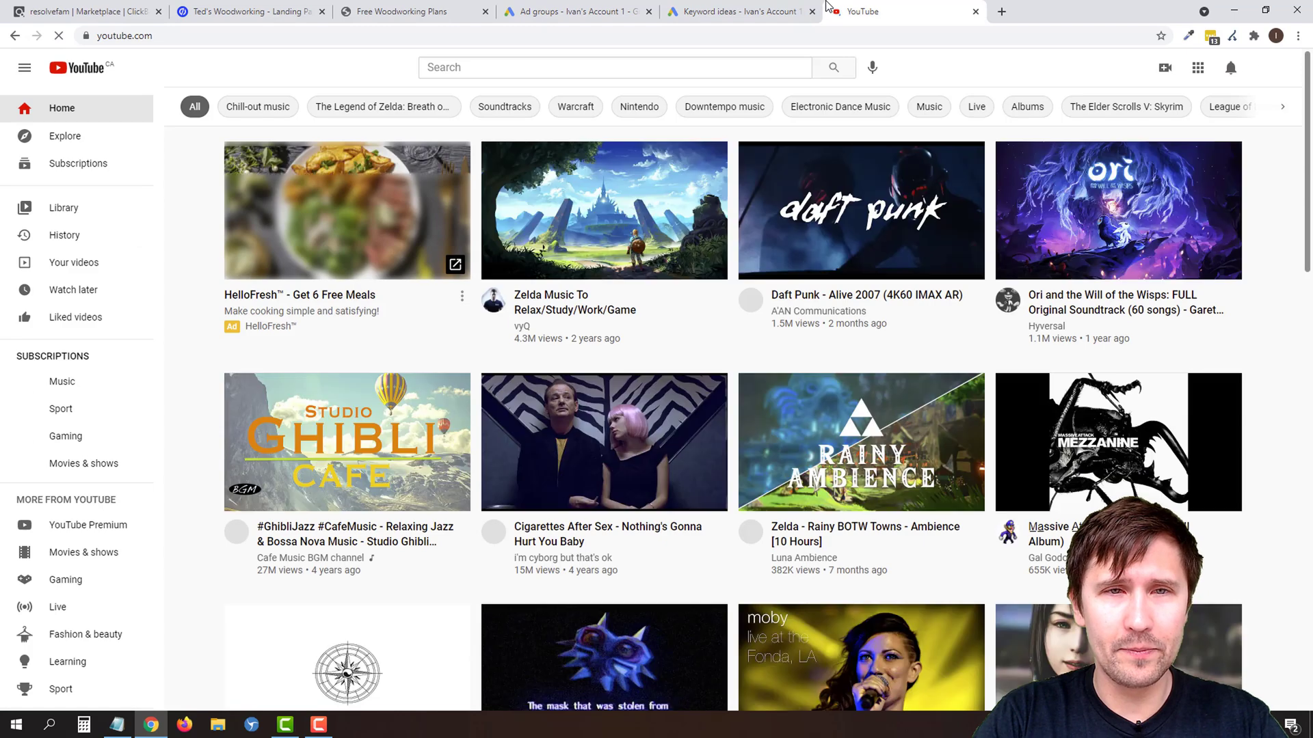
{"action": "left_click", "coordinate": [776, 68]}
{"action": "type", "text": "ivan mana"}
{"action": "key", "text": "Return"}
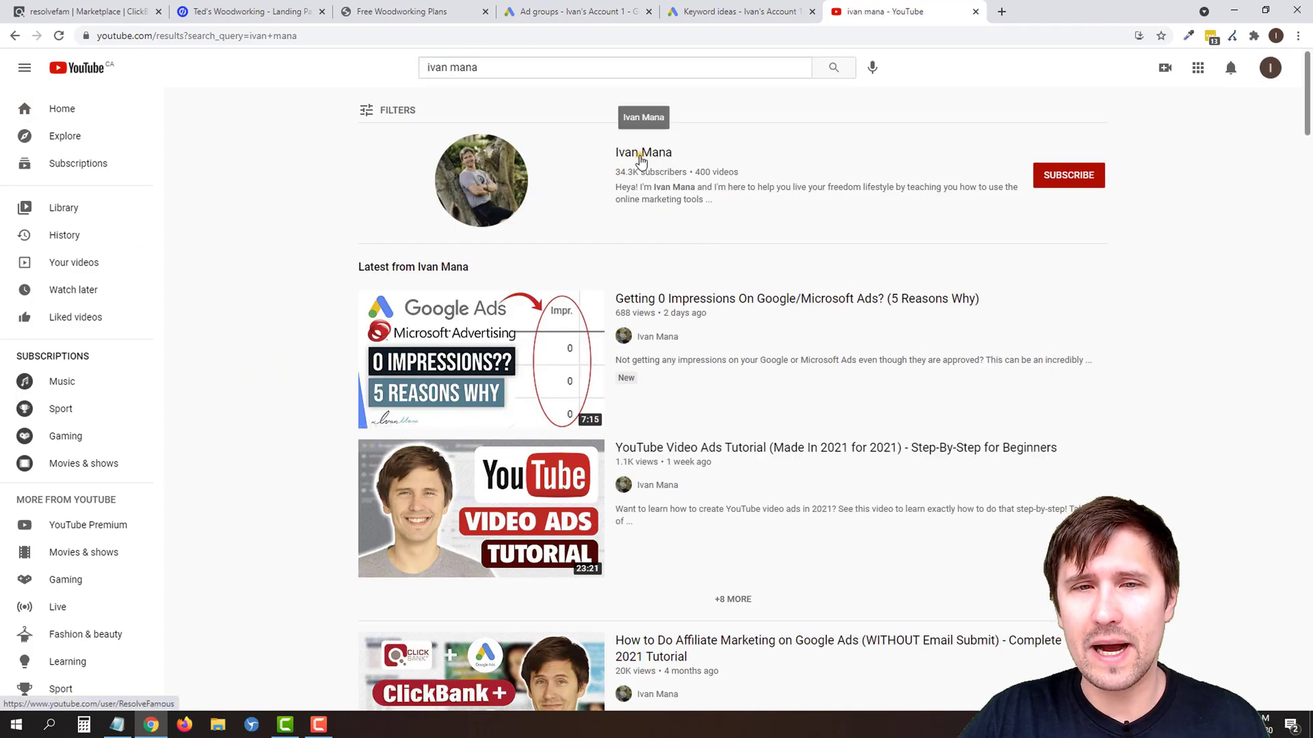
Open the author's channel from the search results and look through its uploaded videos
{"action": "left_click", "coordinate": [641, 162]}
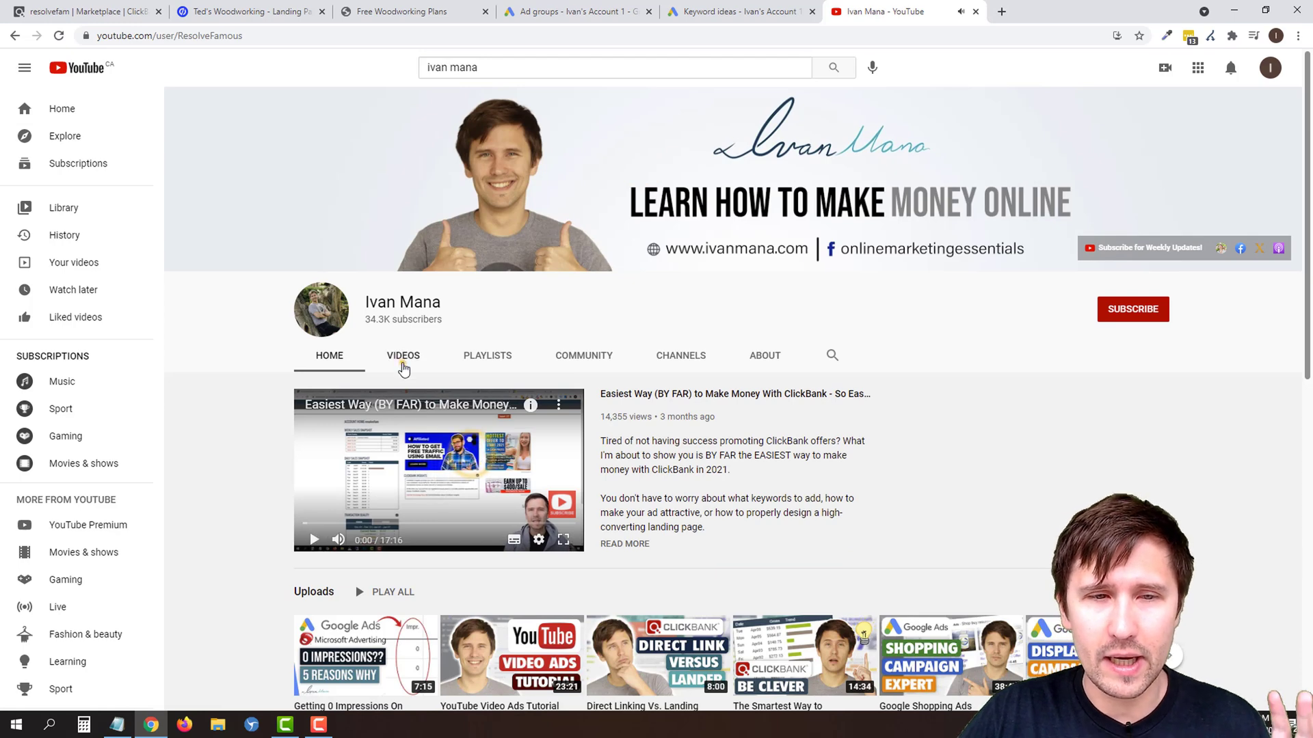
{"action": "left_click", "coordinate": [403, 356]}
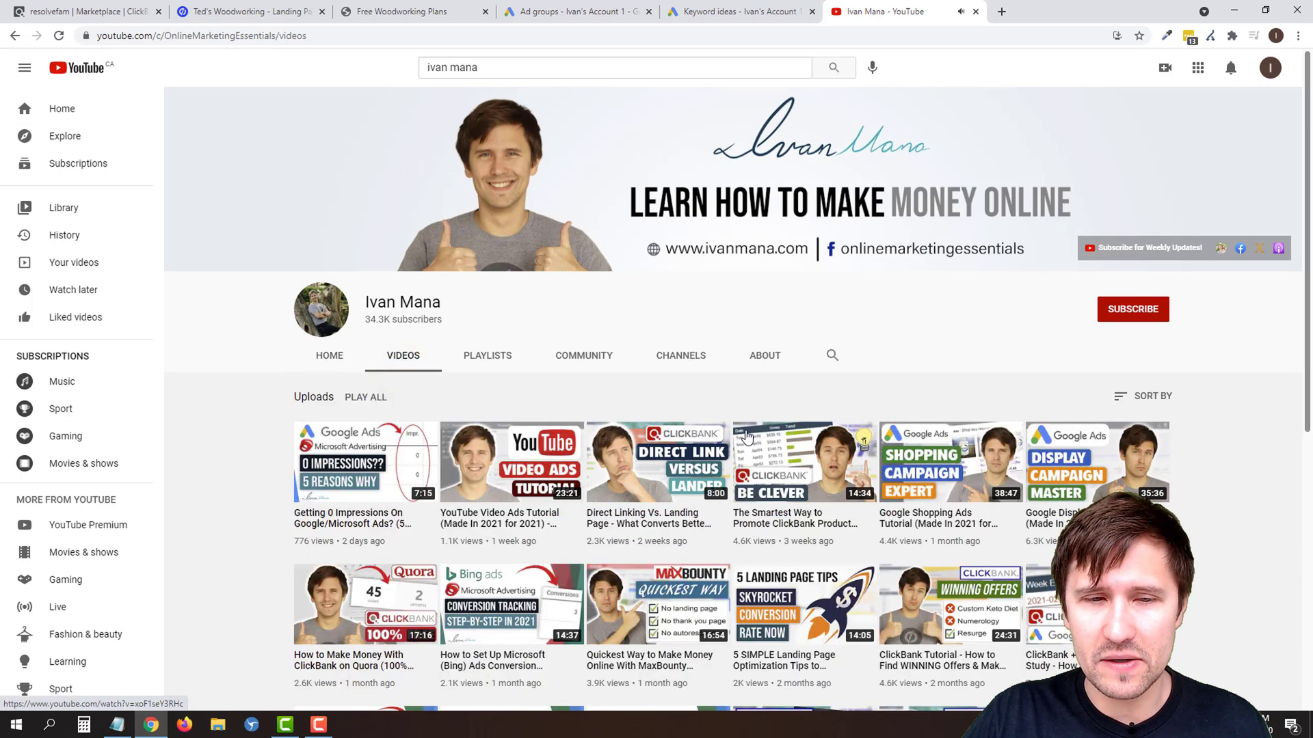
{"action": "scroll", "coordinate": [558, 440], "scroll_direction": "down", "scroll_amount": 3}
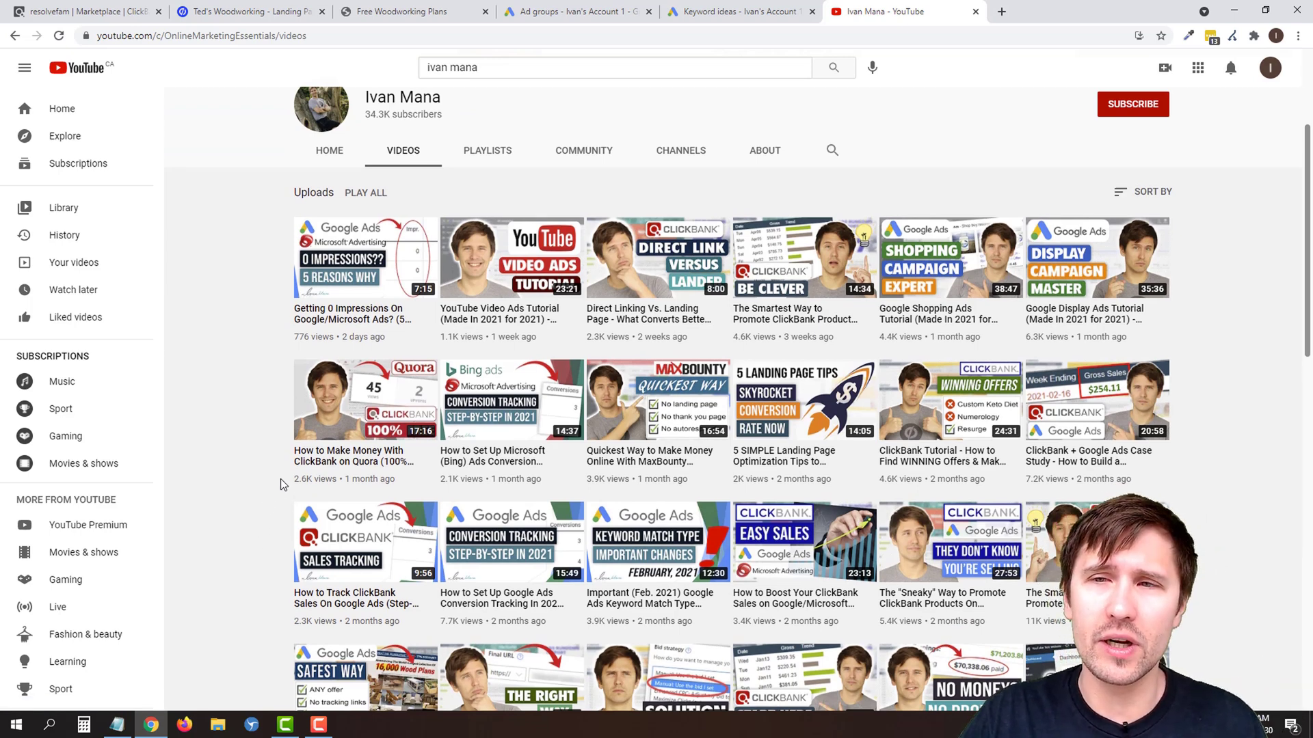
{"action": "scroll", "coordinate": [280, 478], "scroll_direction": "up", "scroll_amount": 3}
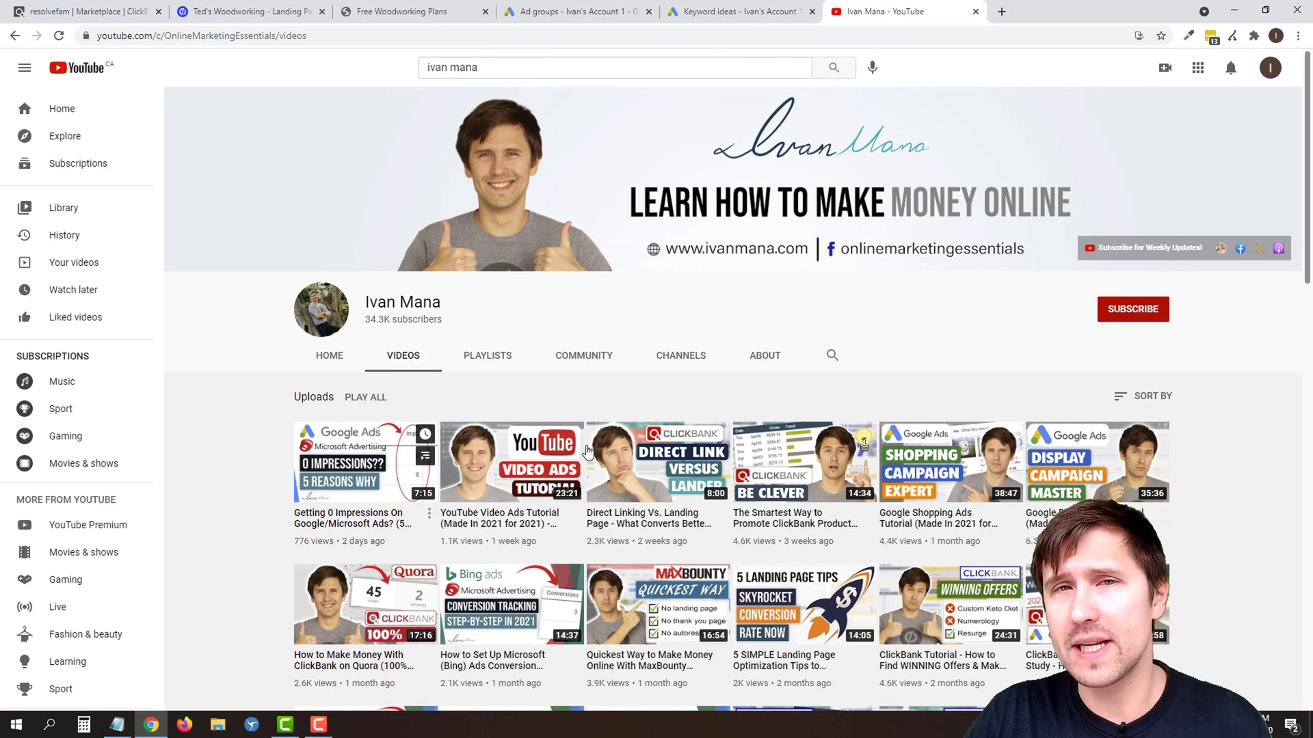